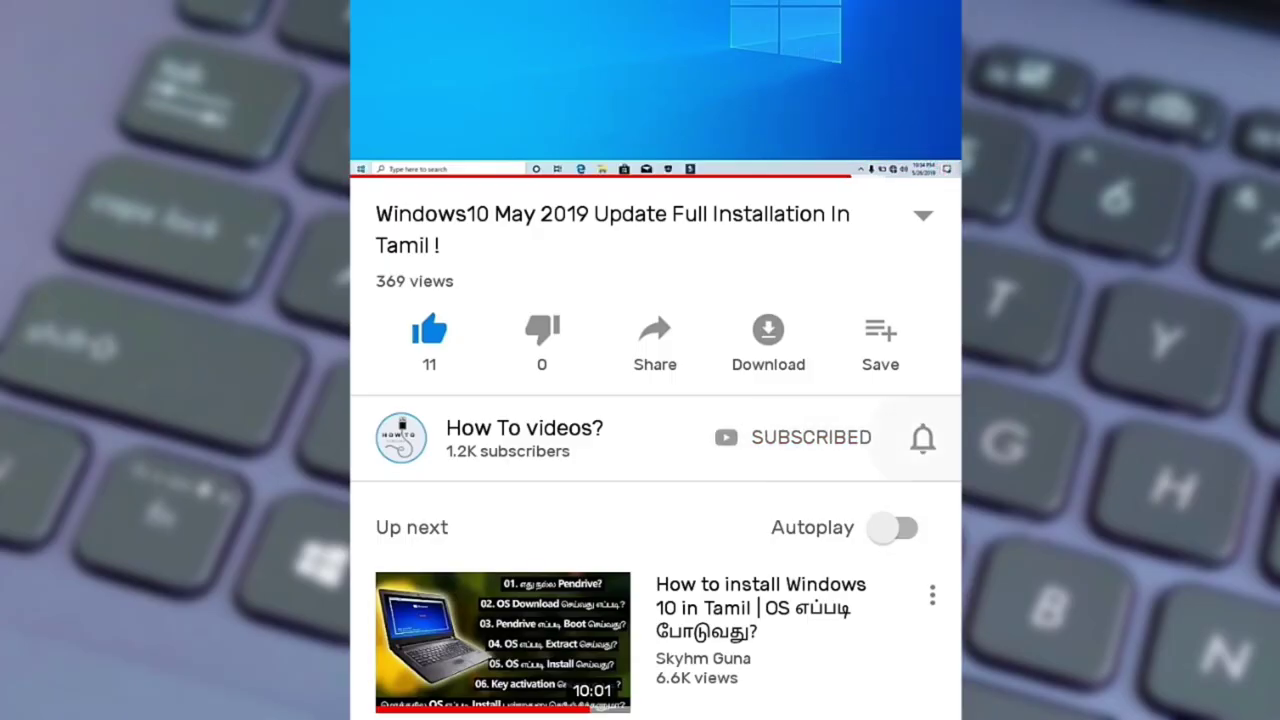
Step: Set the subscribed channel's notification bell to All
click(922, 437)
click(737, 363)
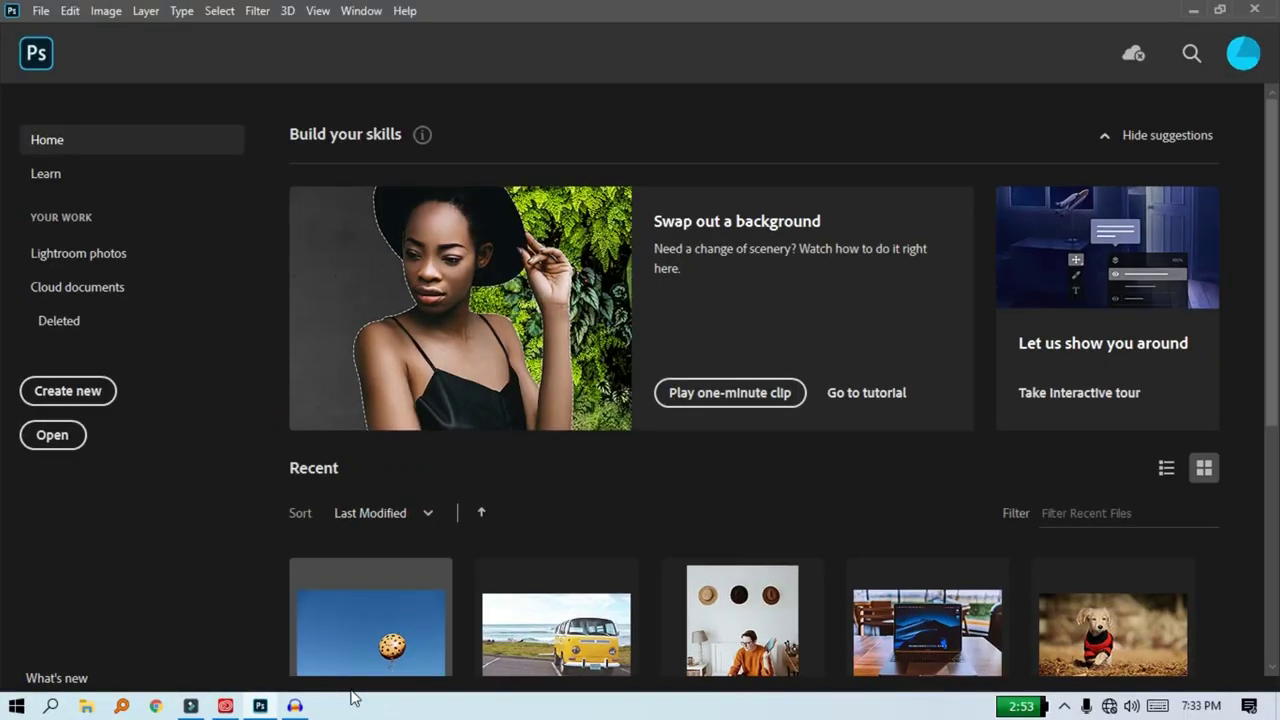
Step: Open IMG_20190714_190547-01.jpeg, with the portrait on Layer 0 above the beach image
click(41, 11)
click(46, 32)
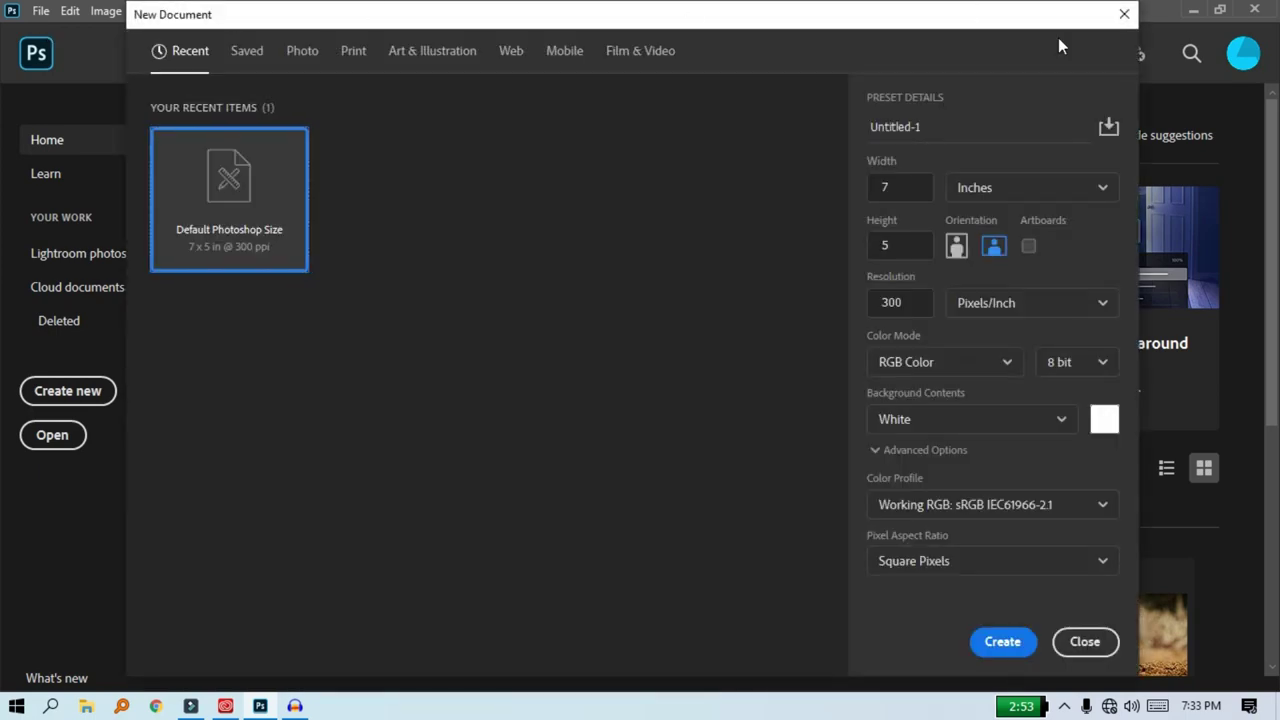
click(1122, 16)
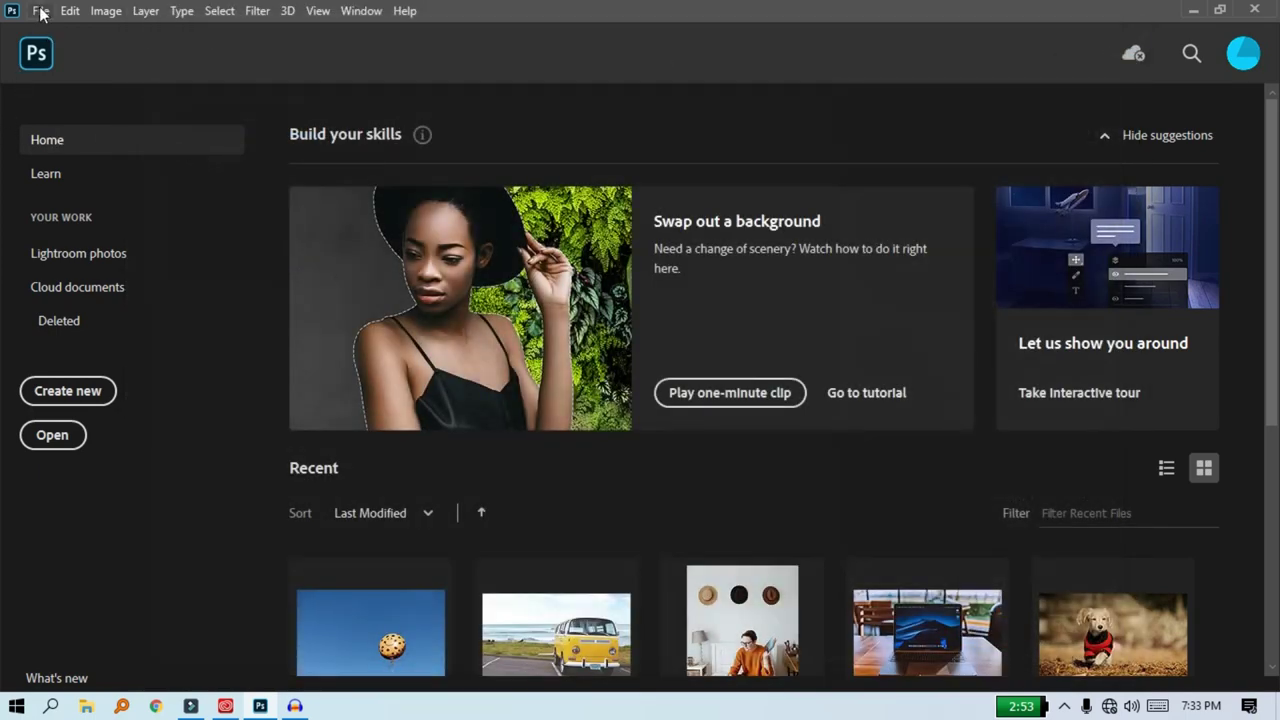
click(41, 11)
click(48, 34)
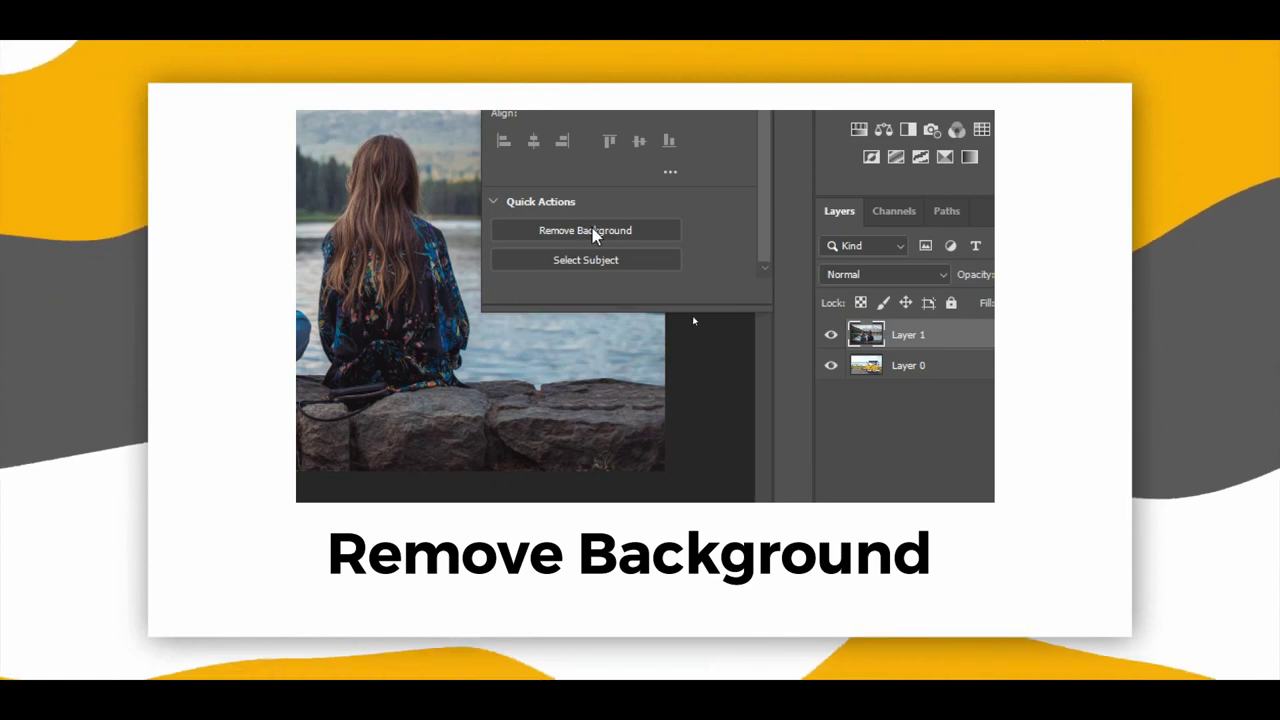
click(592, 232)
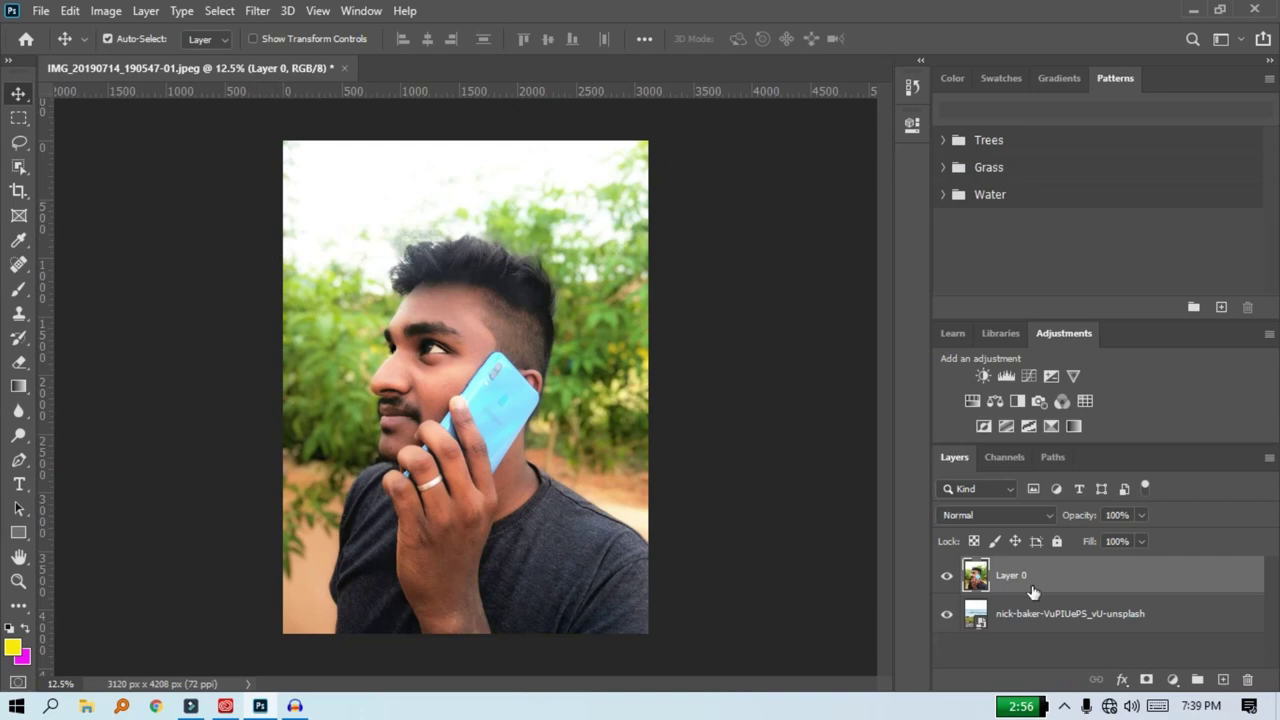
Step: Hide and reshow Layer 0 to reveal the beach photo beneath the portrait
key(ctrl)
click(946, 580)
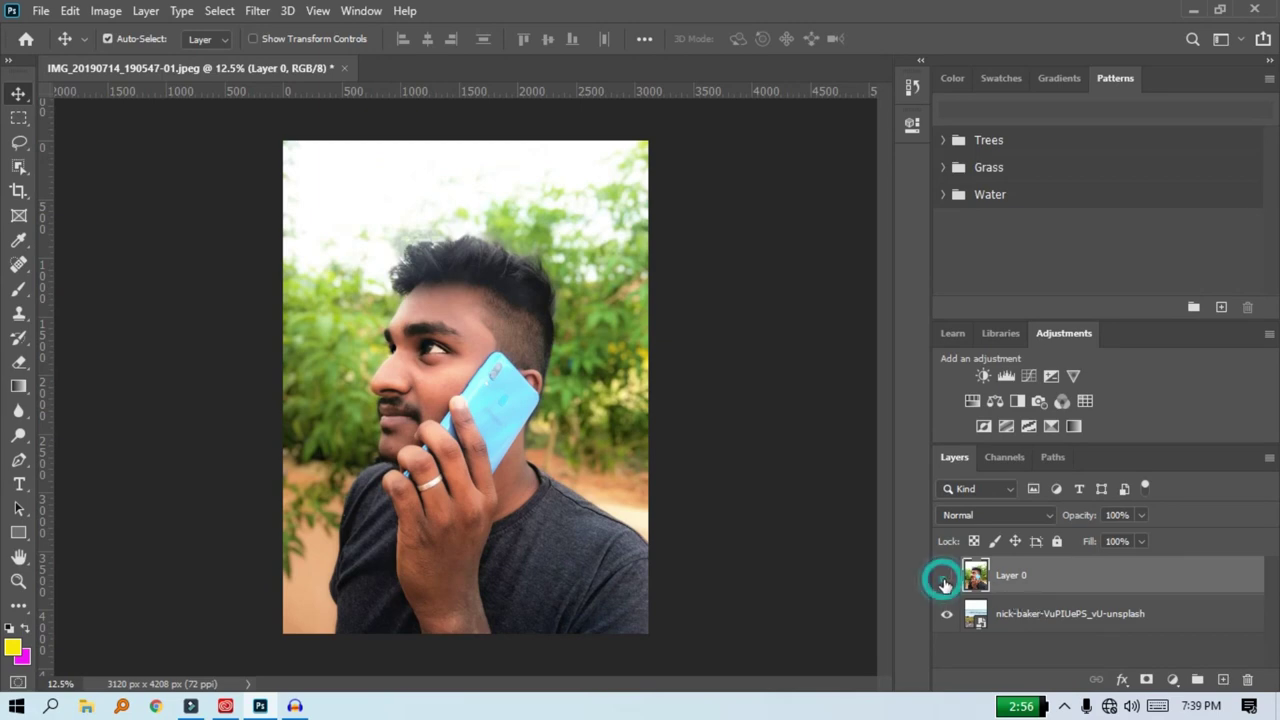
click(946, 580)
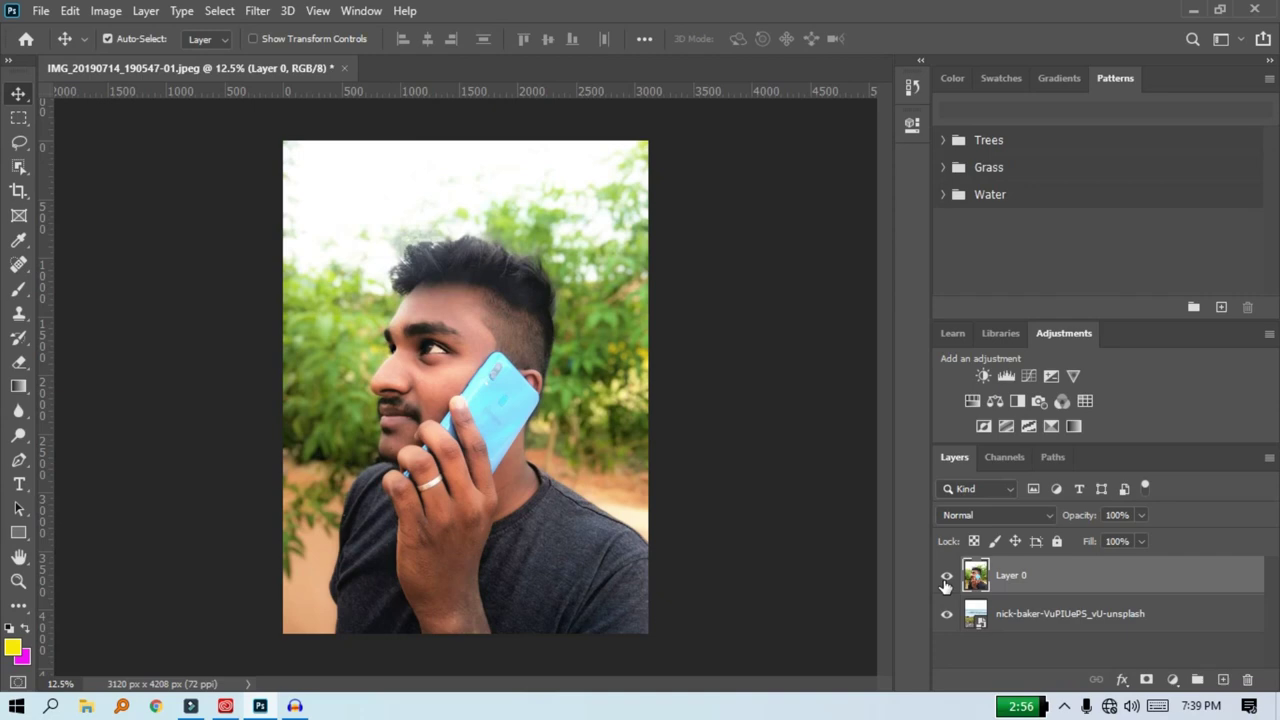
Step: Bring up the Properties panel for Layer 0 from its dock icon and Window menu
click(911, 127)
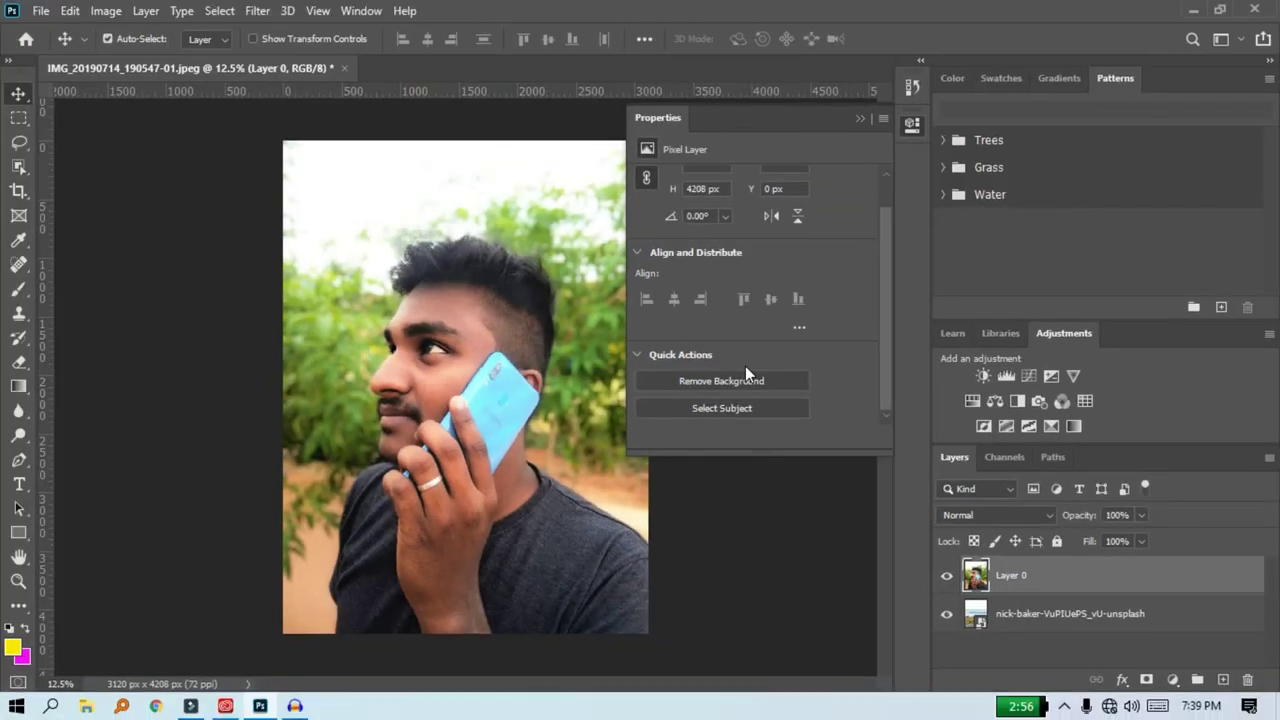
click(912, 124)
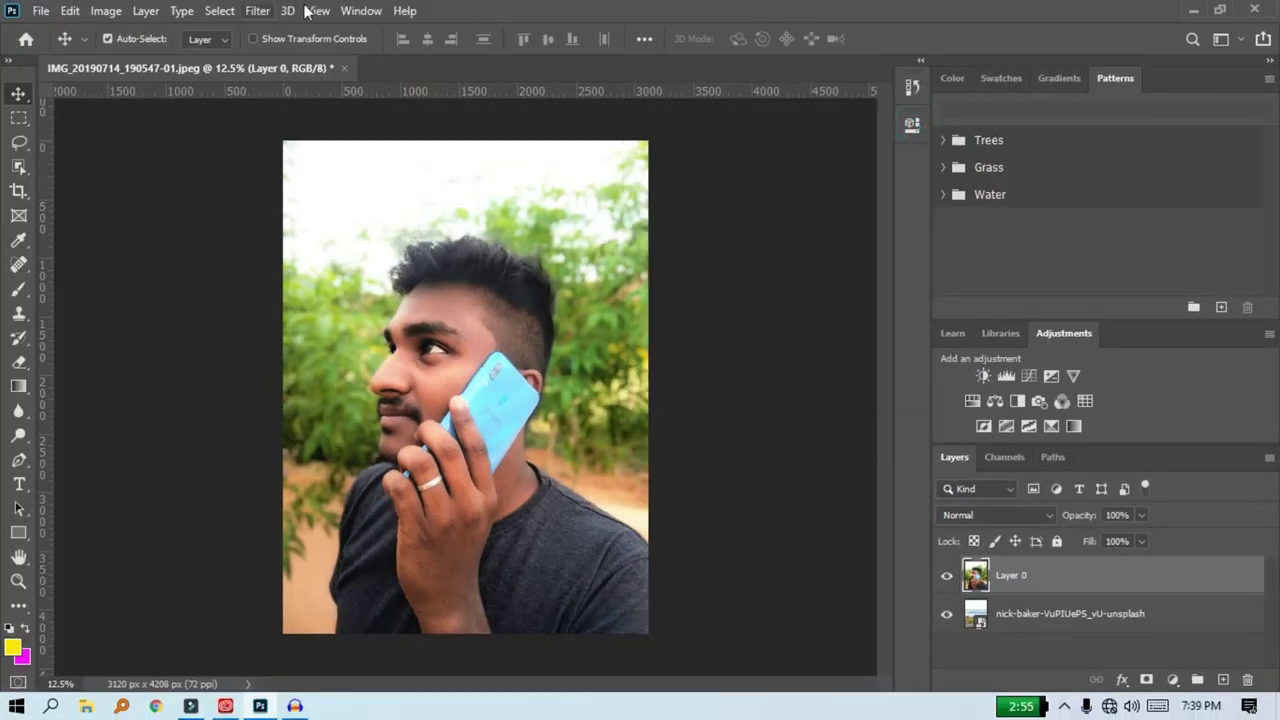
click(358, 11)
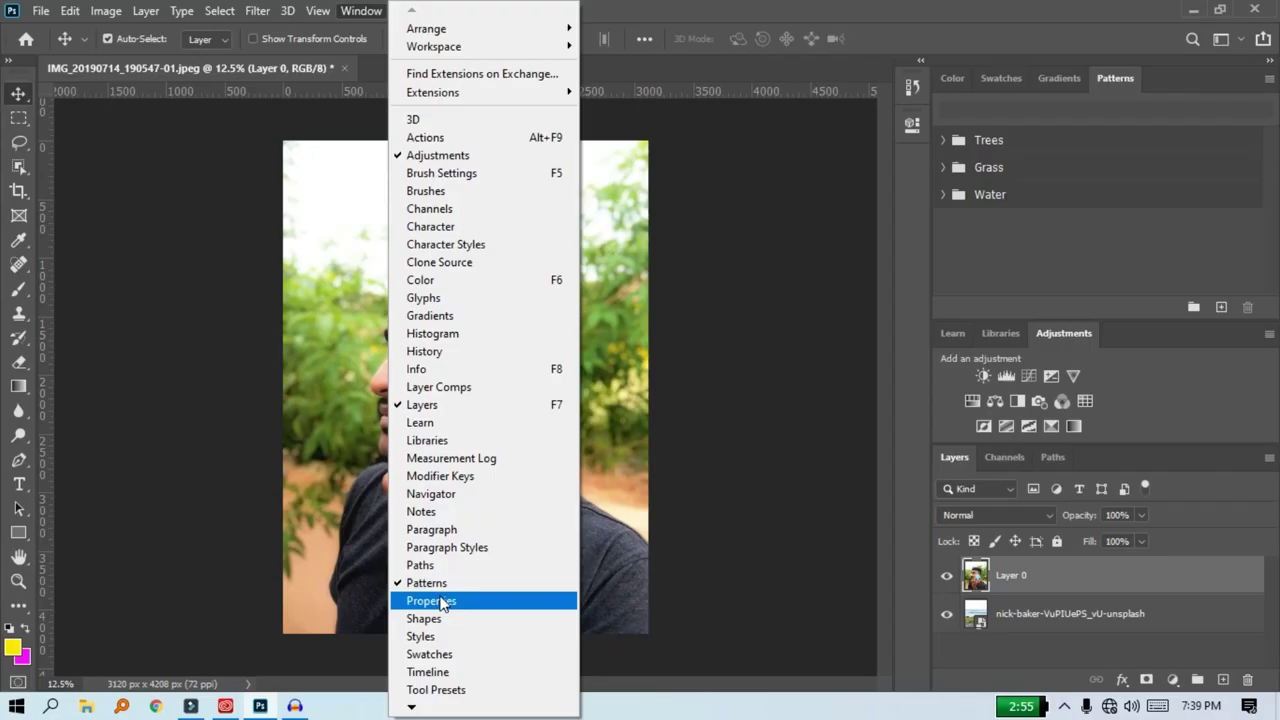
click(443, 601)
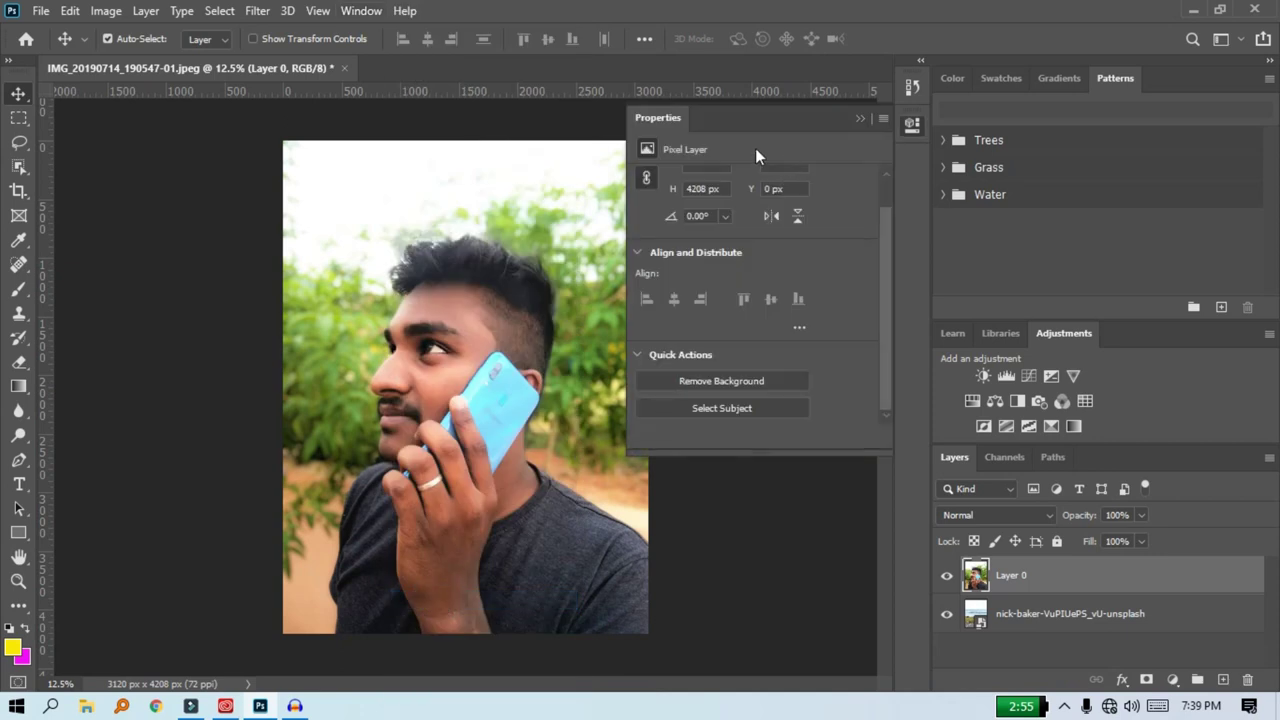
click(910, 126)
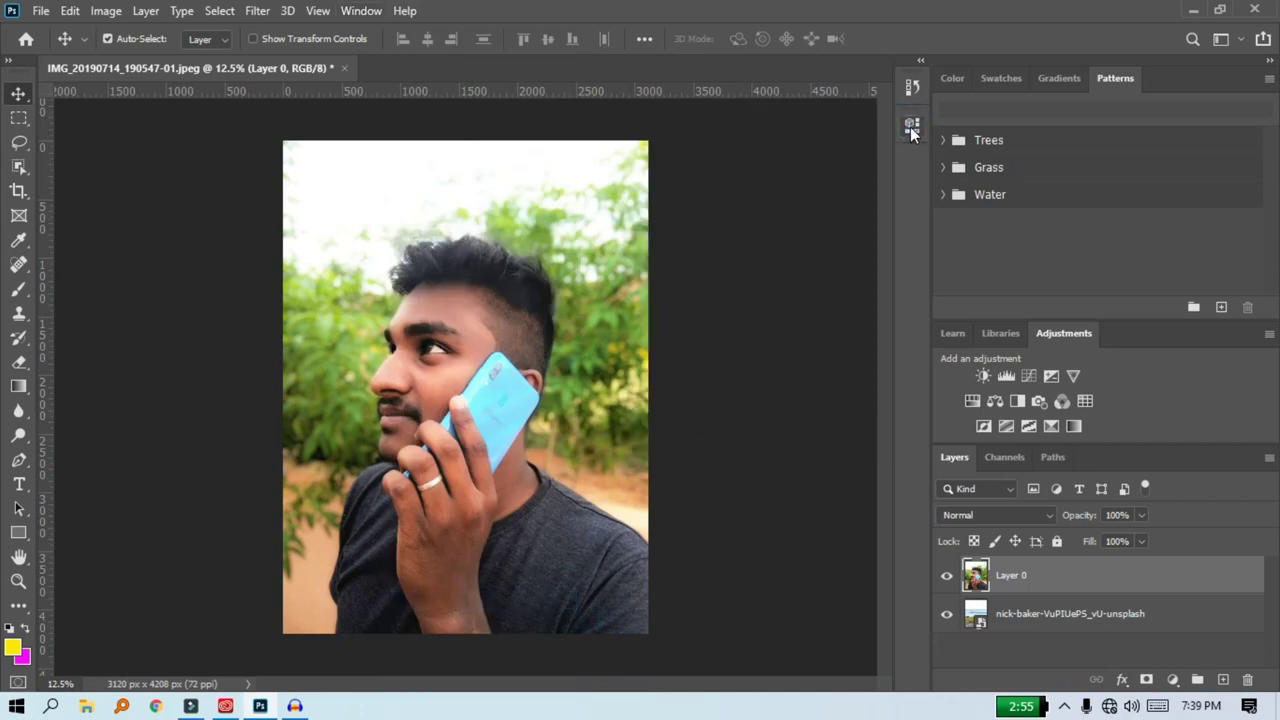
click(913, 127)
key(ctrl)
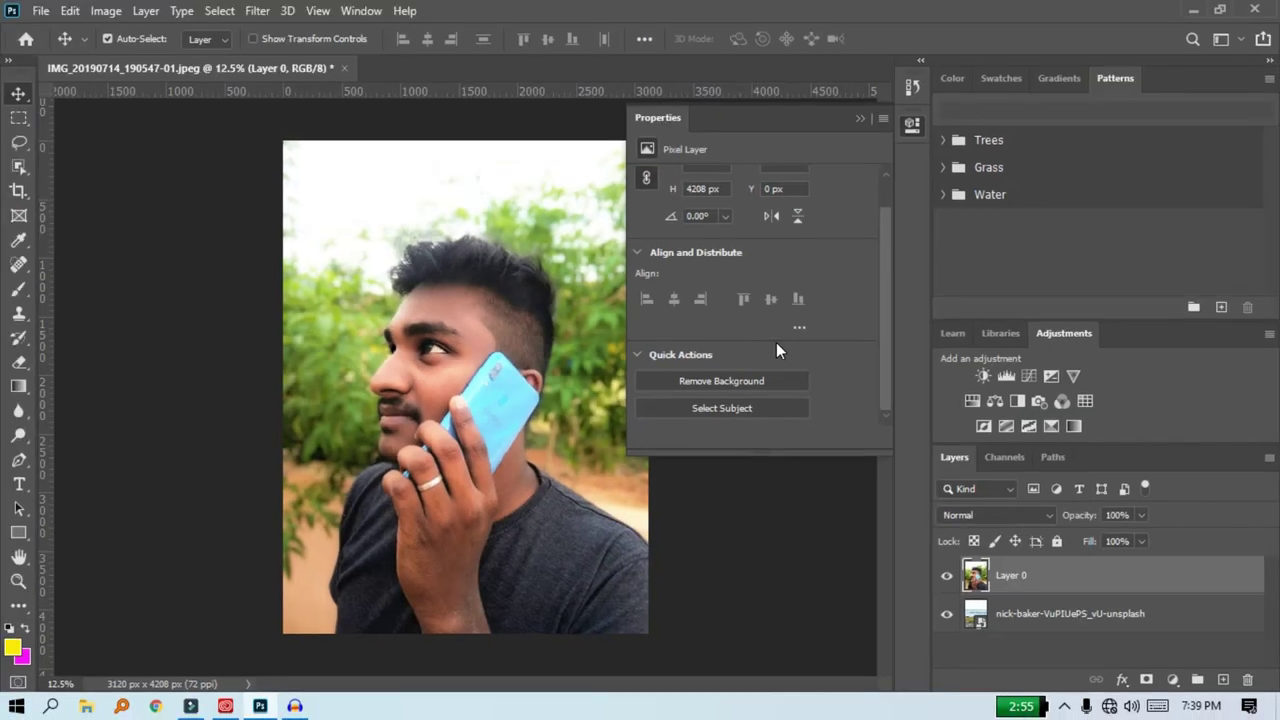
Step: Apply Remove Background to Layer 0, close Properties, and reselect Layer 0
click(613, 442)
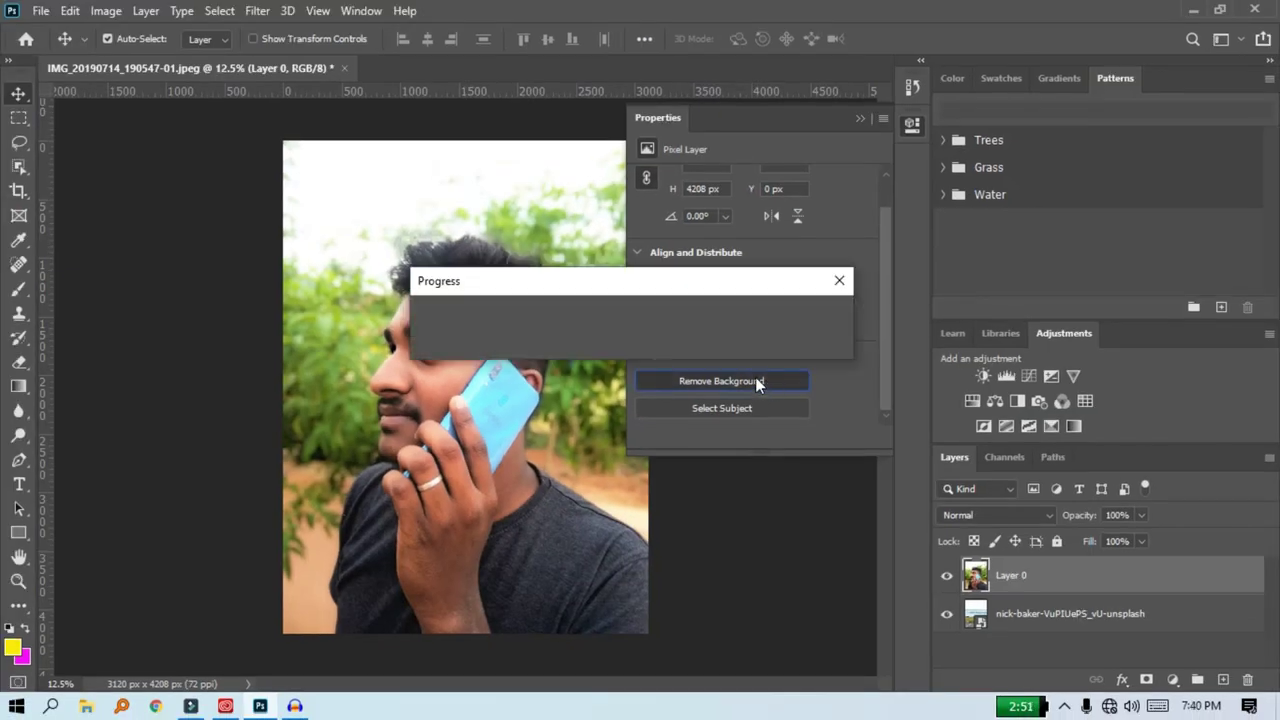
click(910, 126)
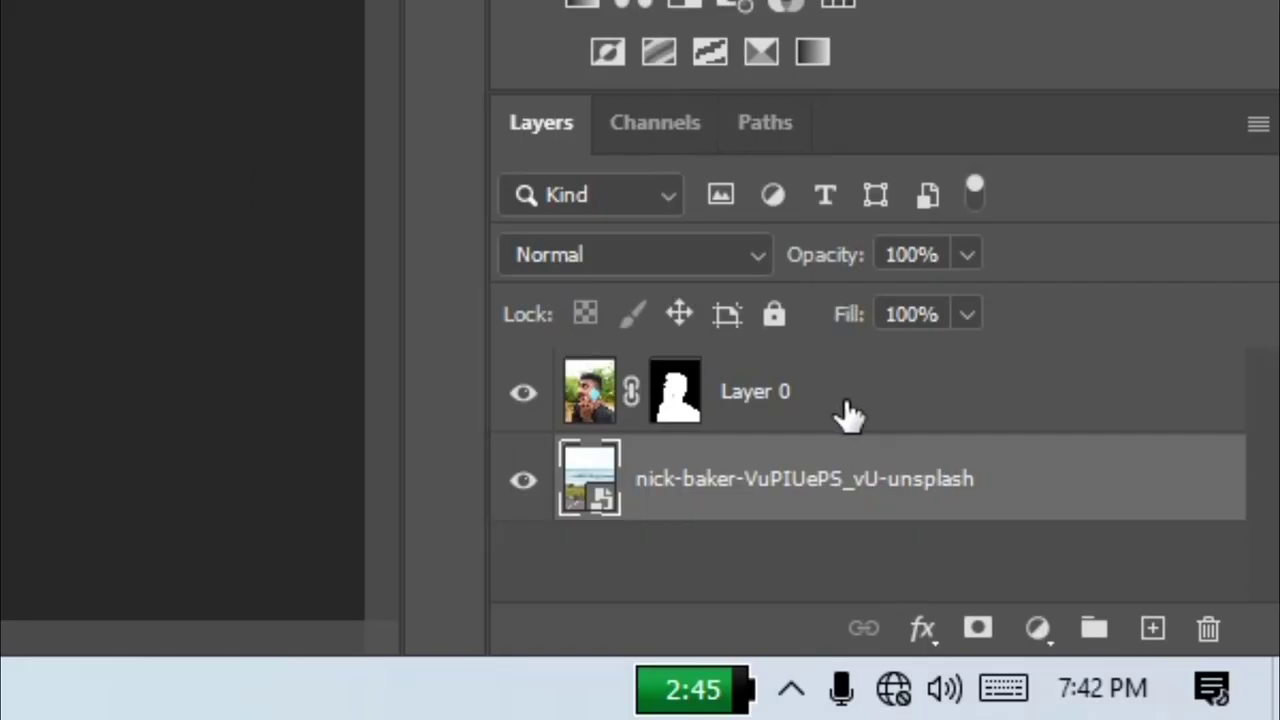
click(1087, 586)
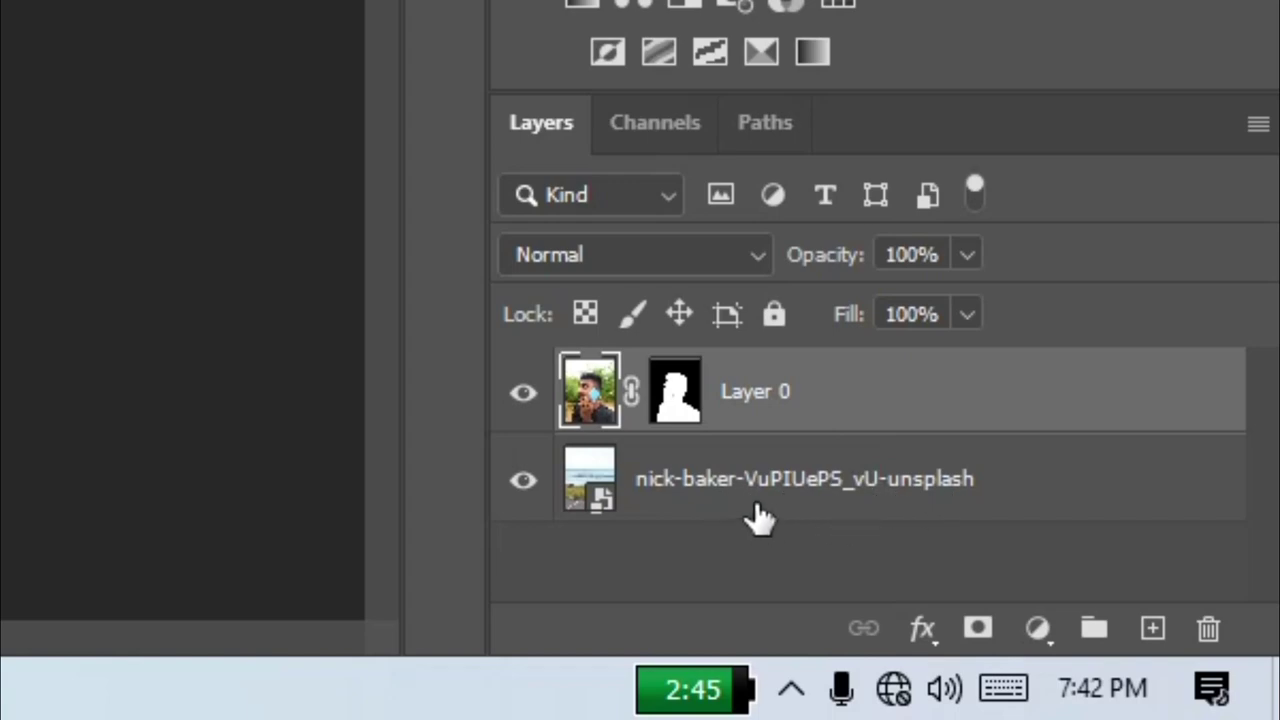
Step: Zoom in to inspect the man's cutout edges at face, neck and shirt, then zoom out
click(758, 515)
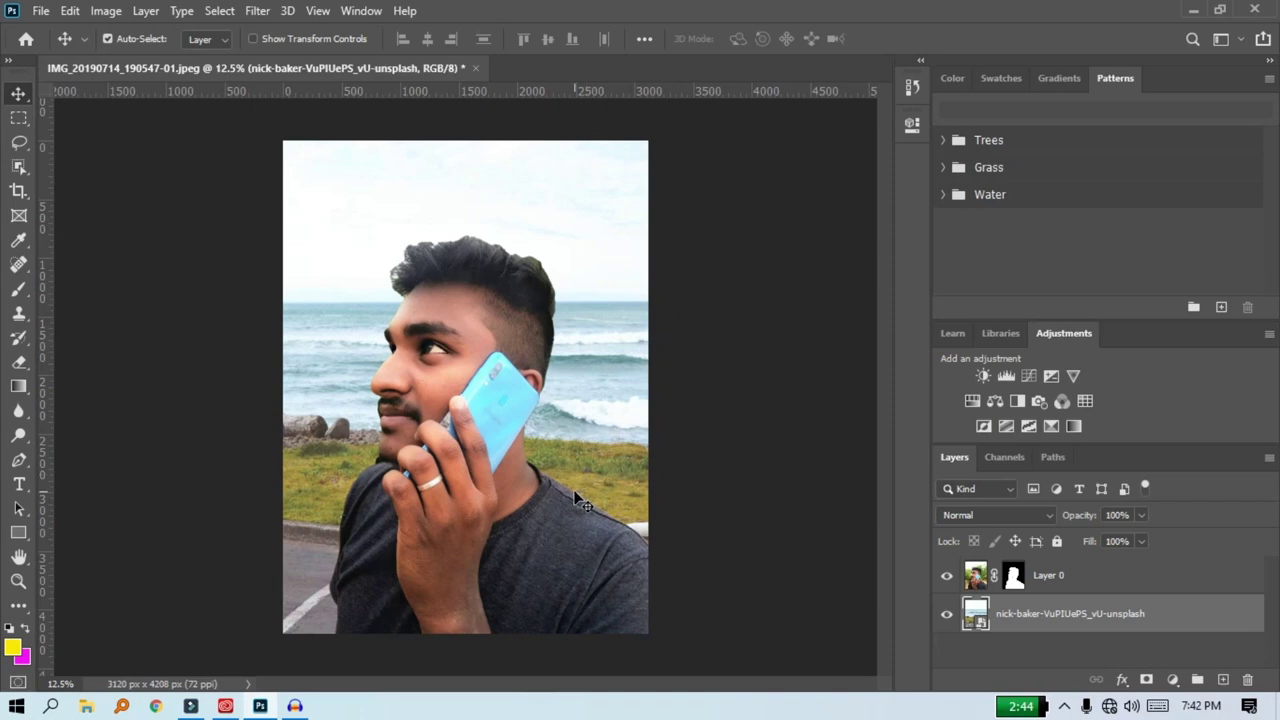
key(ctrl+plus)
key(ctrl+plus)
key(ctrl+plus)
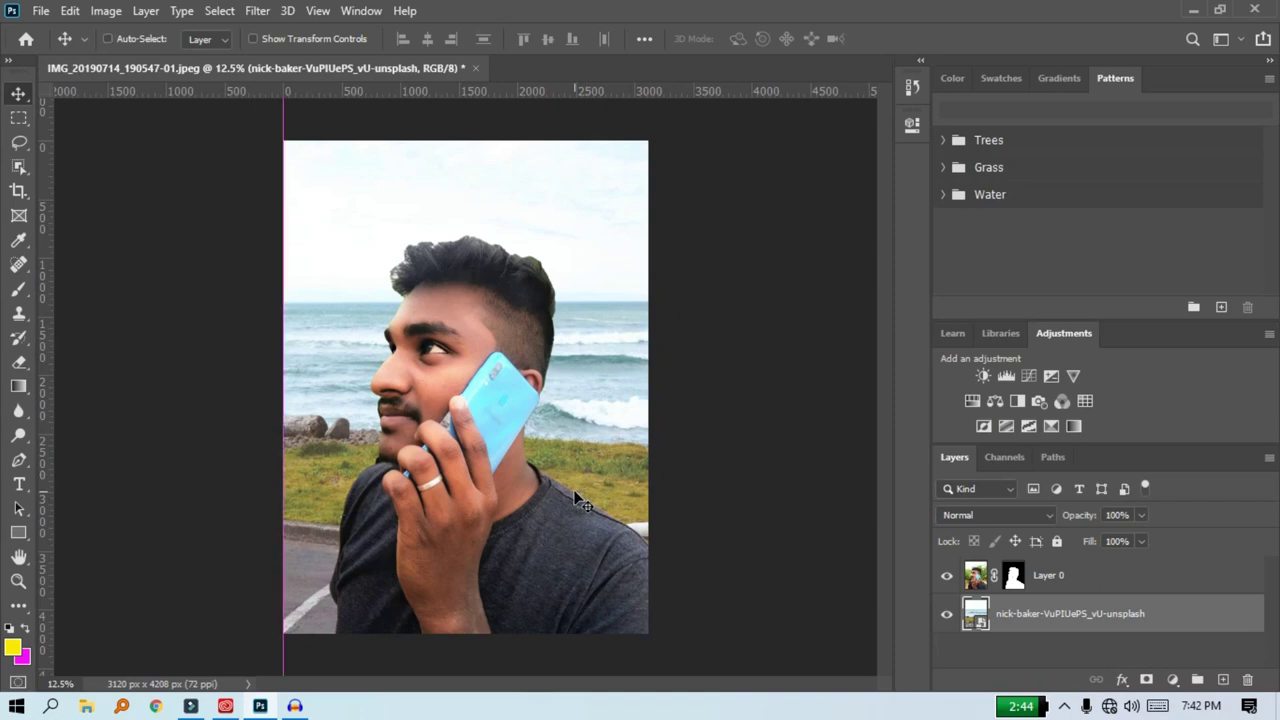
key(ctrl+plus)
key(ctrl+plus)
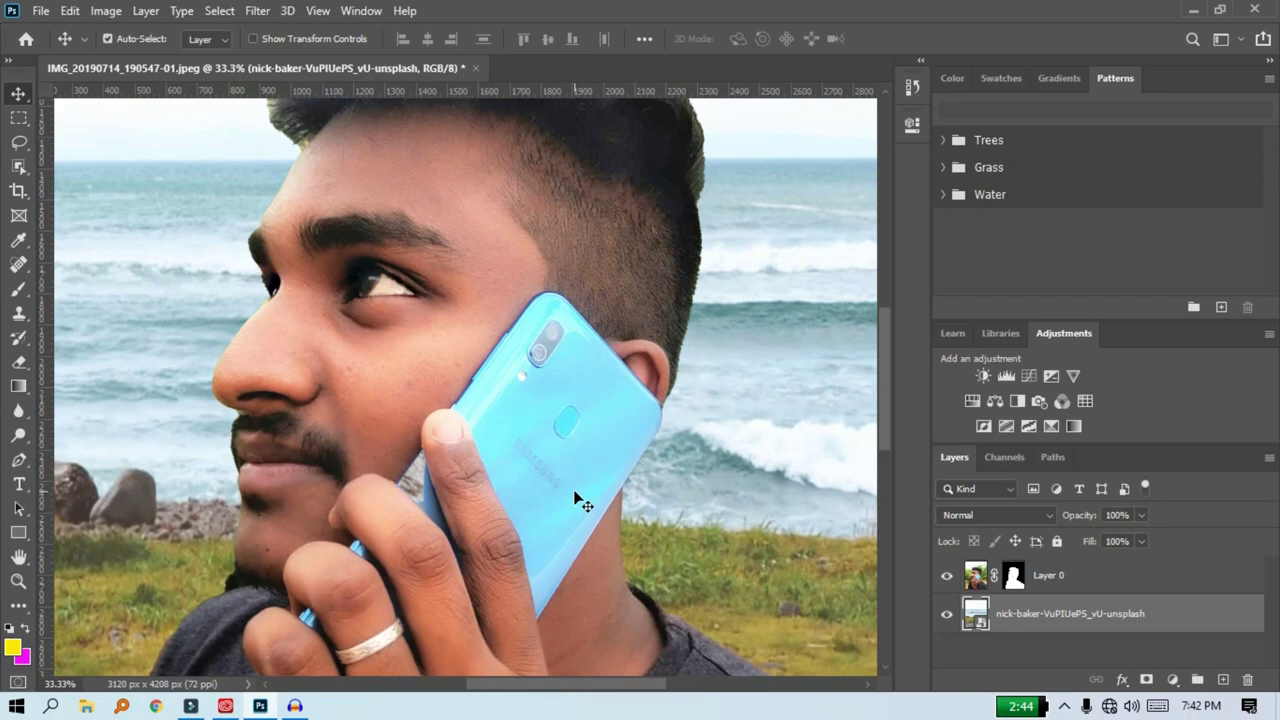
scroll(588, 490, down, 2)
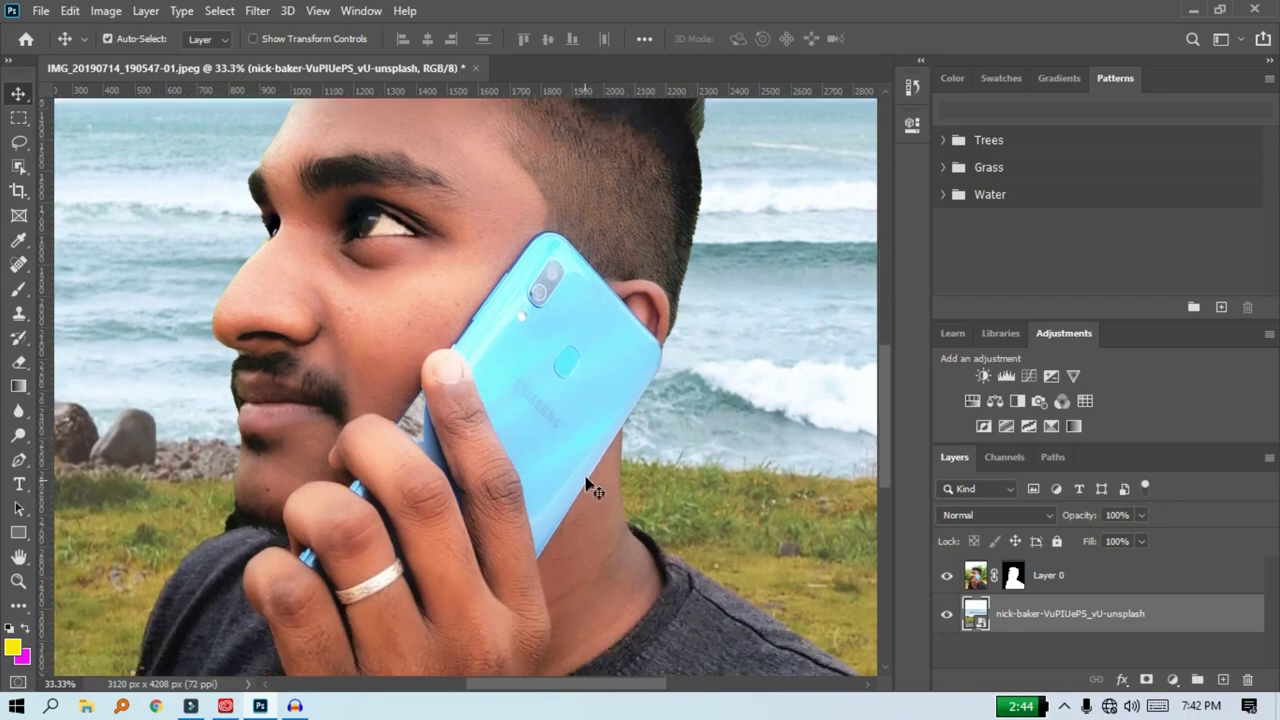
key(ctrl+plus)
key(ctrl+plus)
click(769, 566)
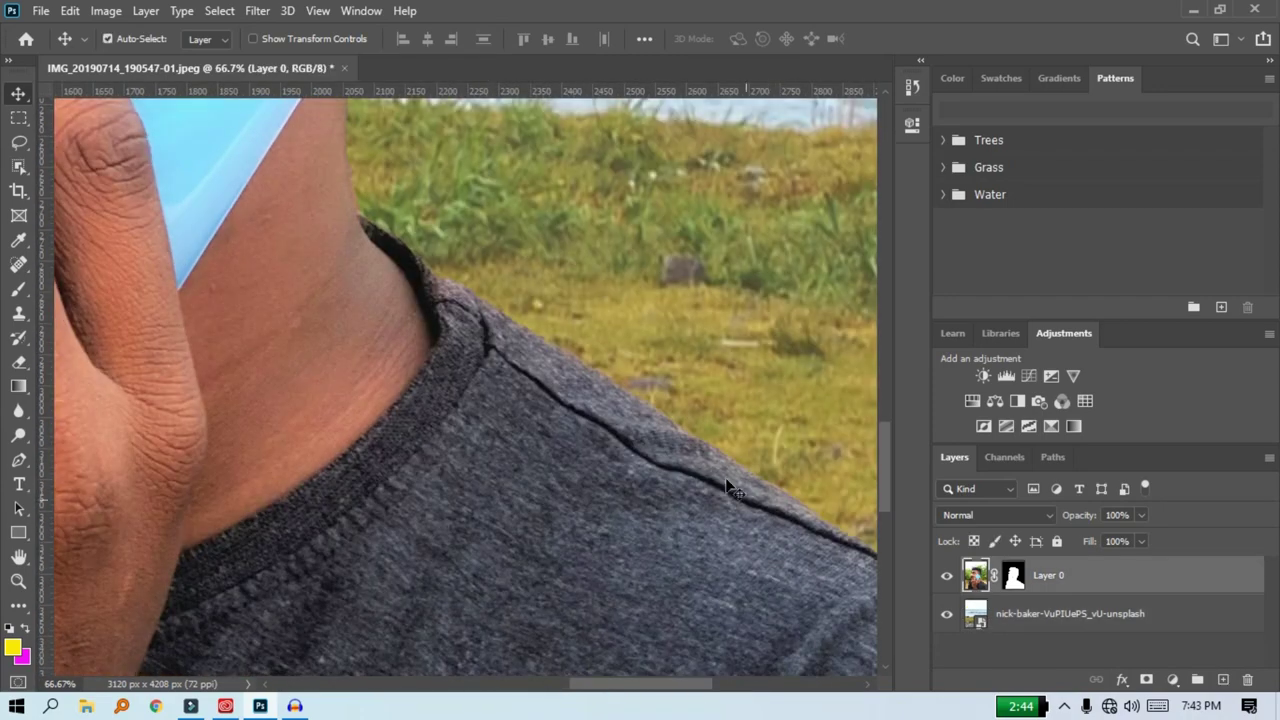
scroll(605, 422, down, 2)
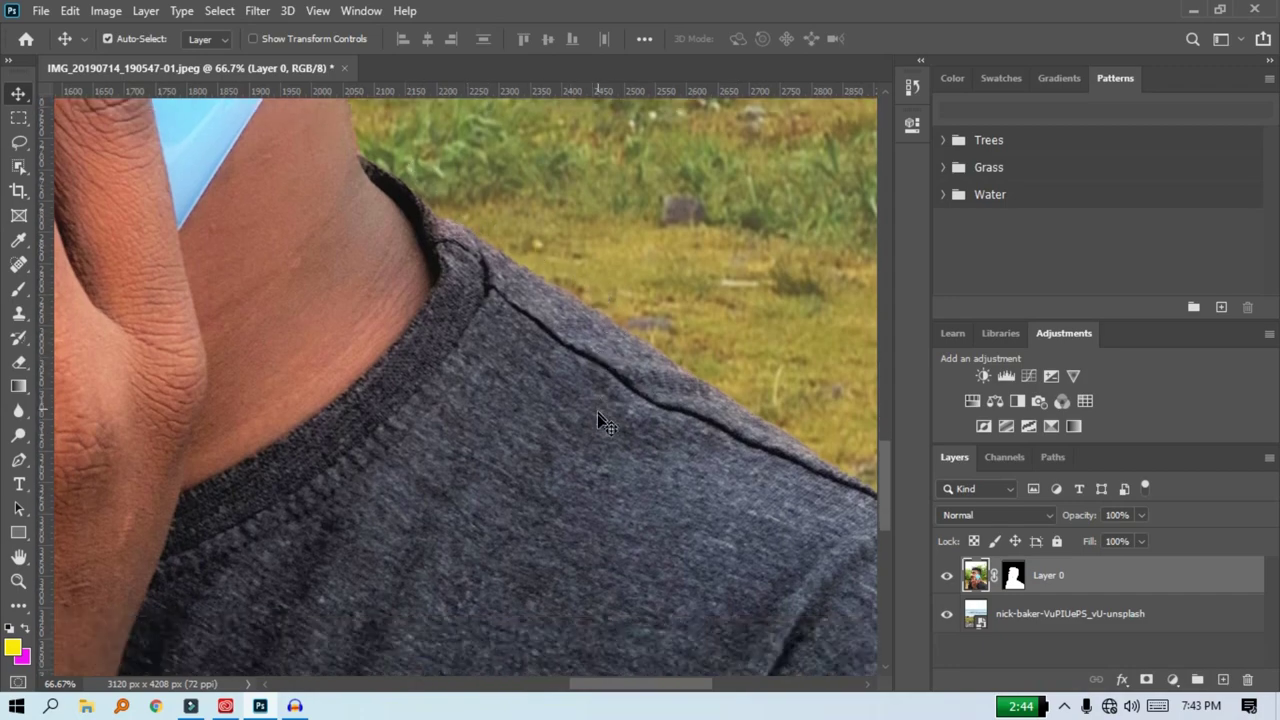
scroll(650, 480, down, 10)
scroll(700, 560, right, 5)
key(ctrl+minus)
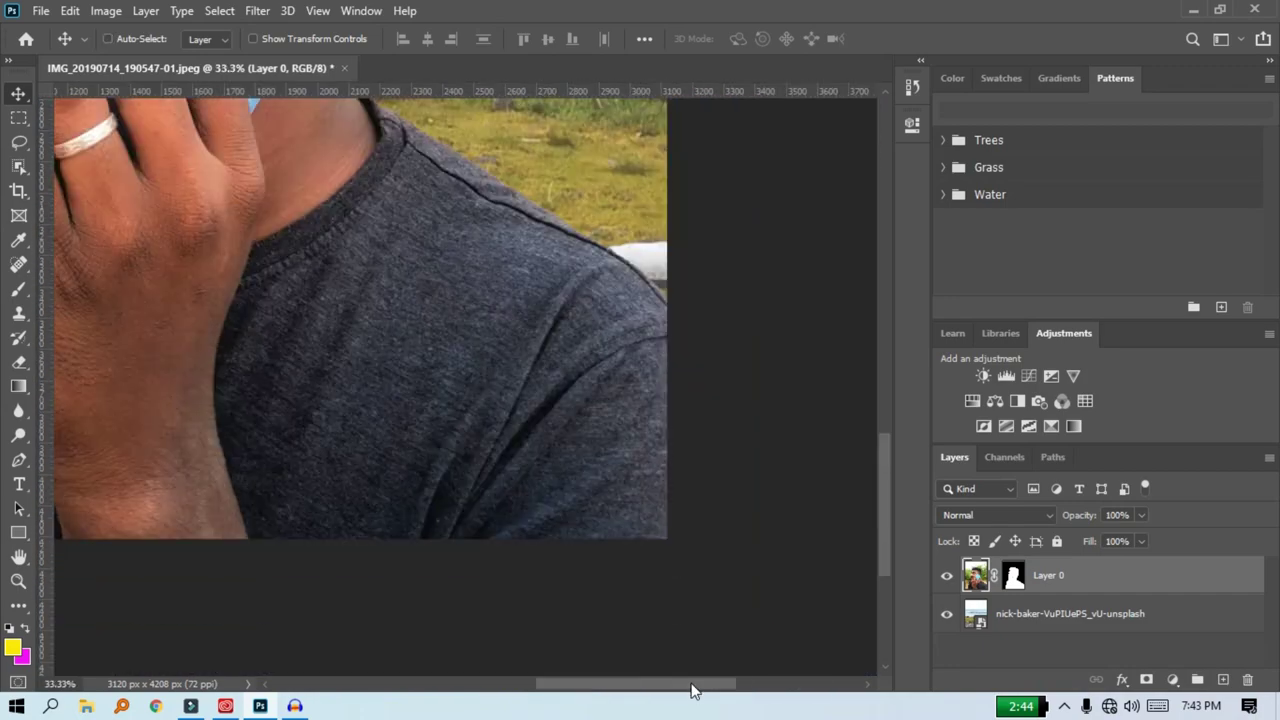
key(ctrl+minus)
key(ctrl+minus)
key(ctrl+minus)
key(ctrl+minus)
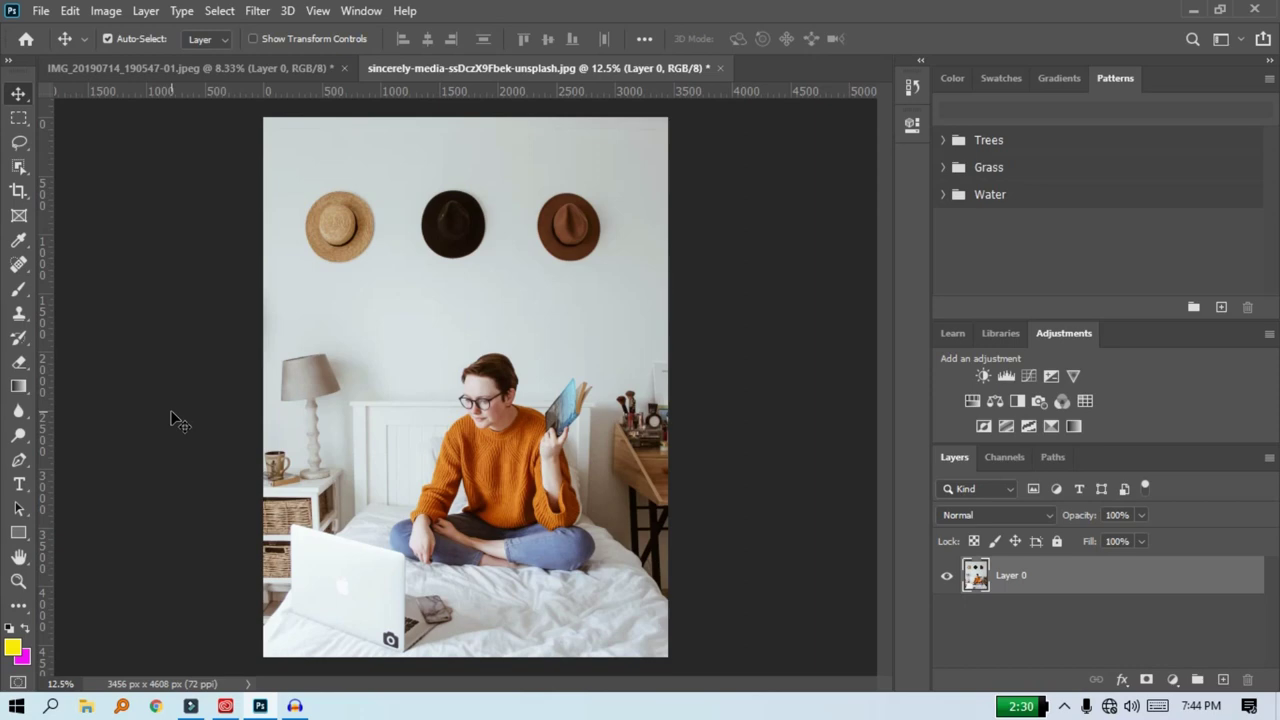
Step: Select the Object Selection tool and show its grouped selection tools flyout
click(17, 168)
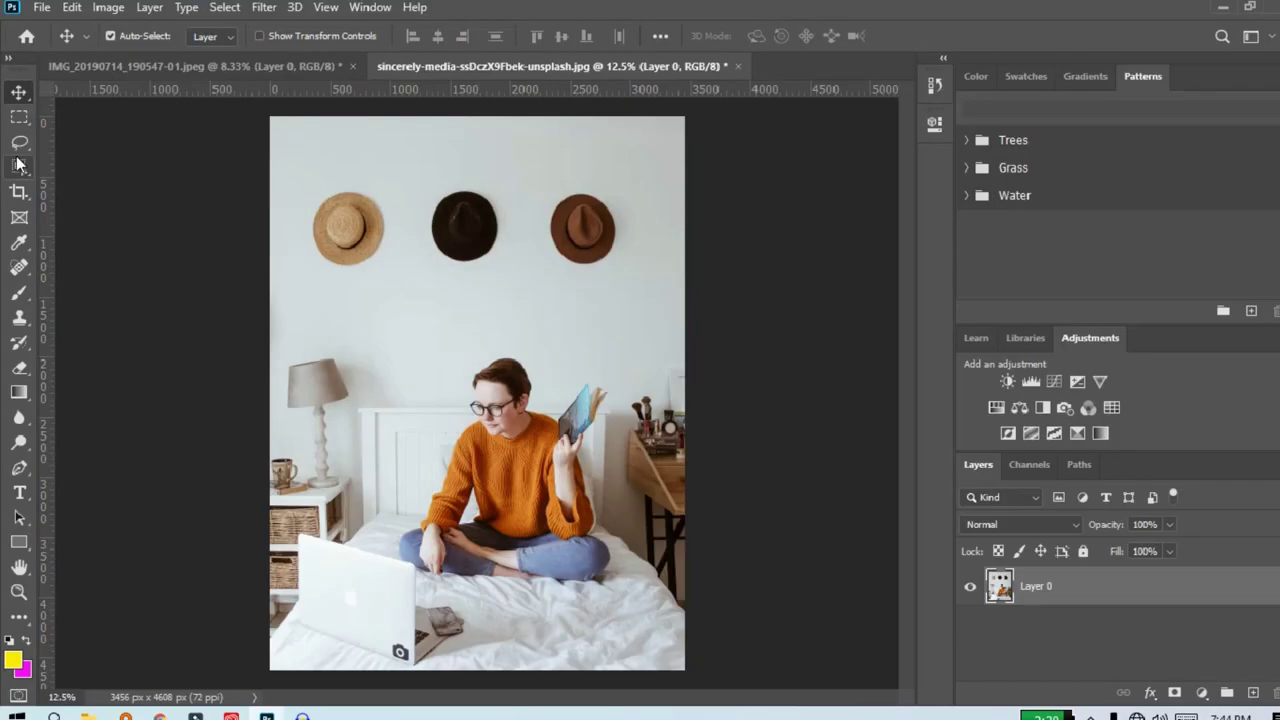
click(37, 178)
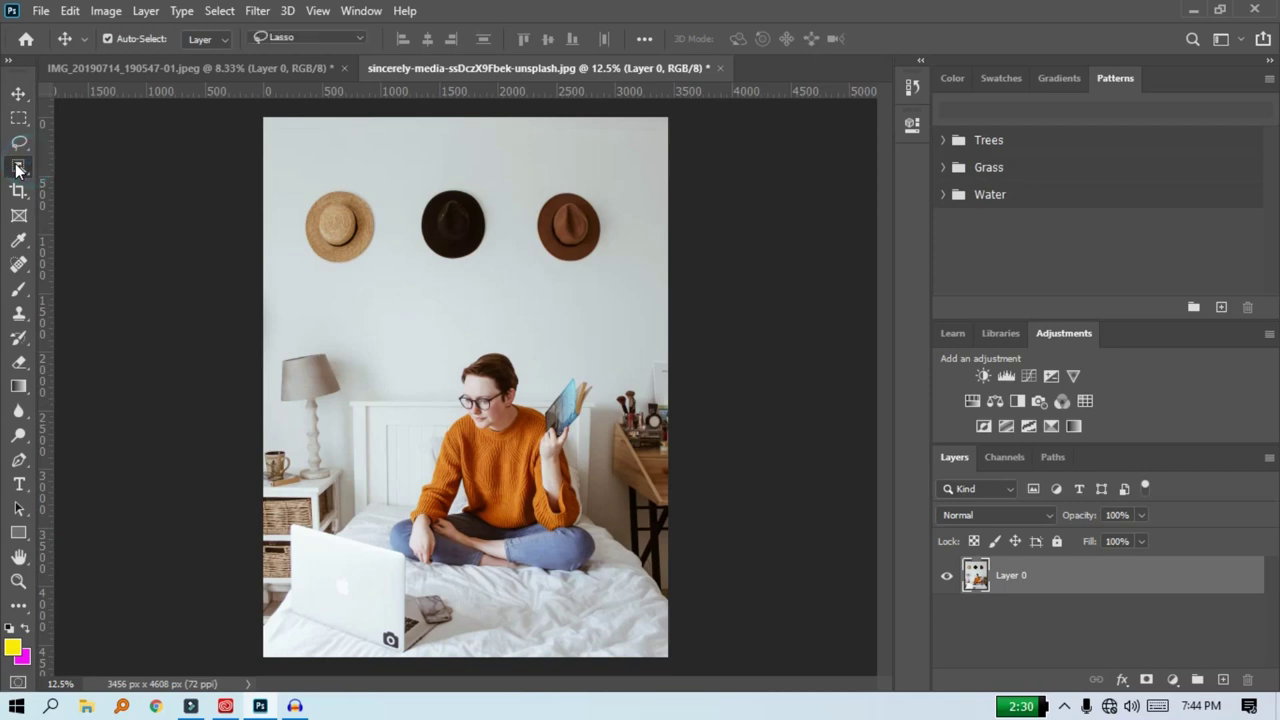
right_click(18, 168)
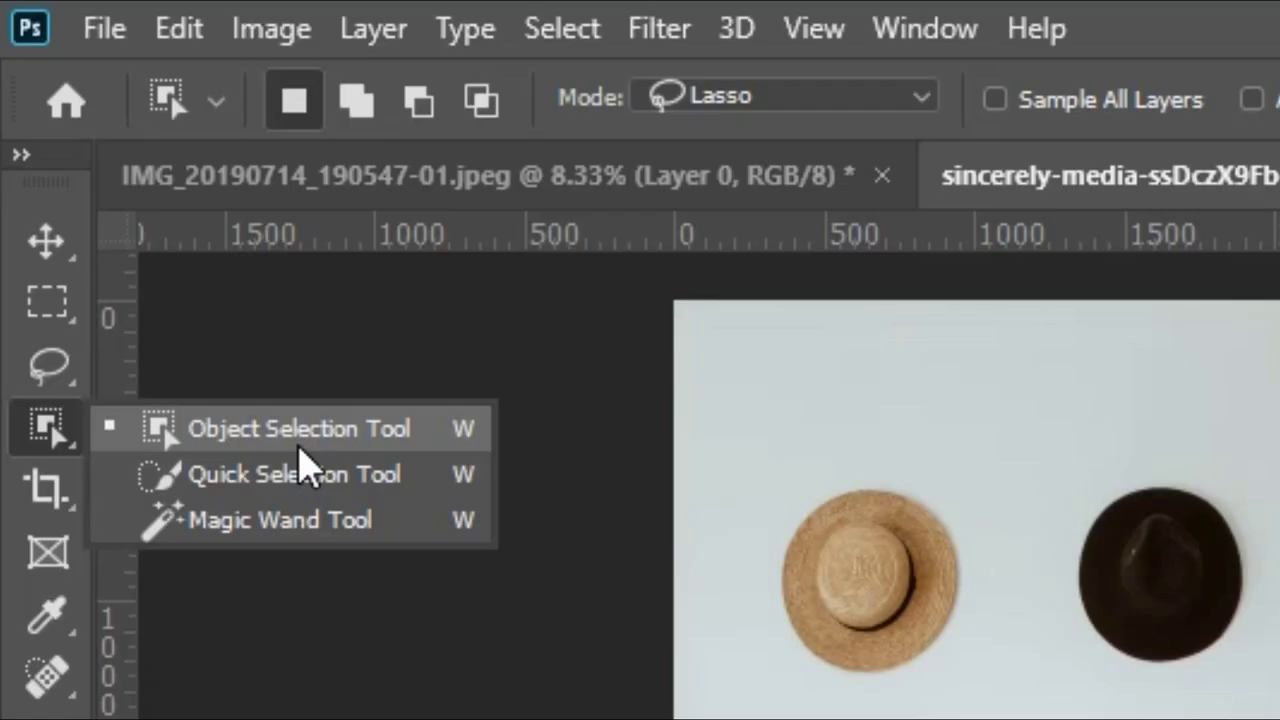
Step: Set the Object Selection tool's mode to Lasso after trying Rectangle, and zoom in
click(251, 432)
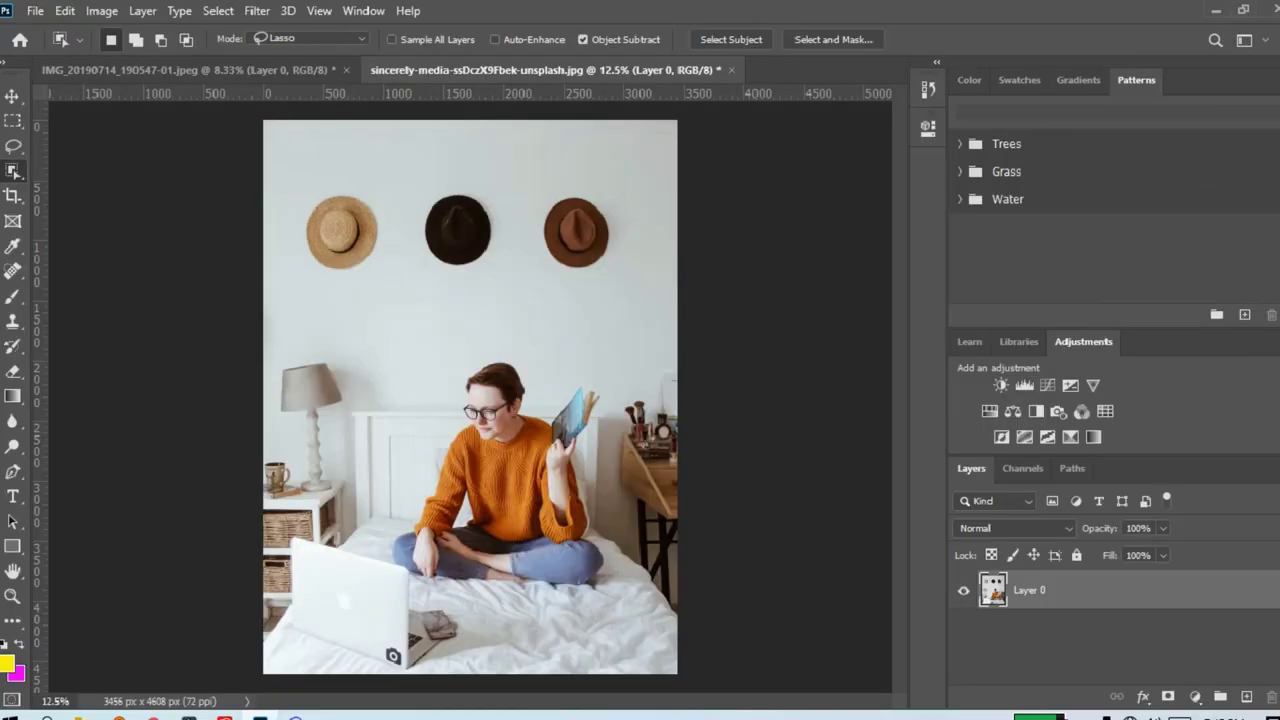
click(360, 38)
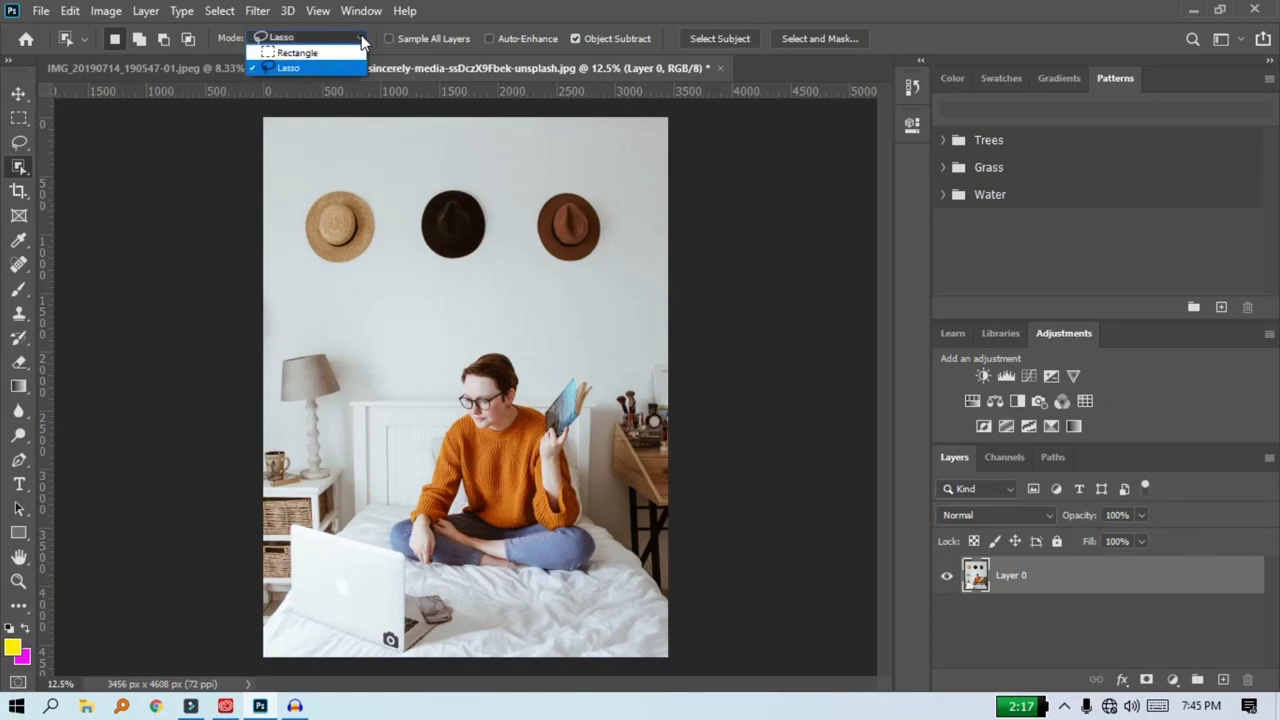
click(360, 38)
click(359, 36)
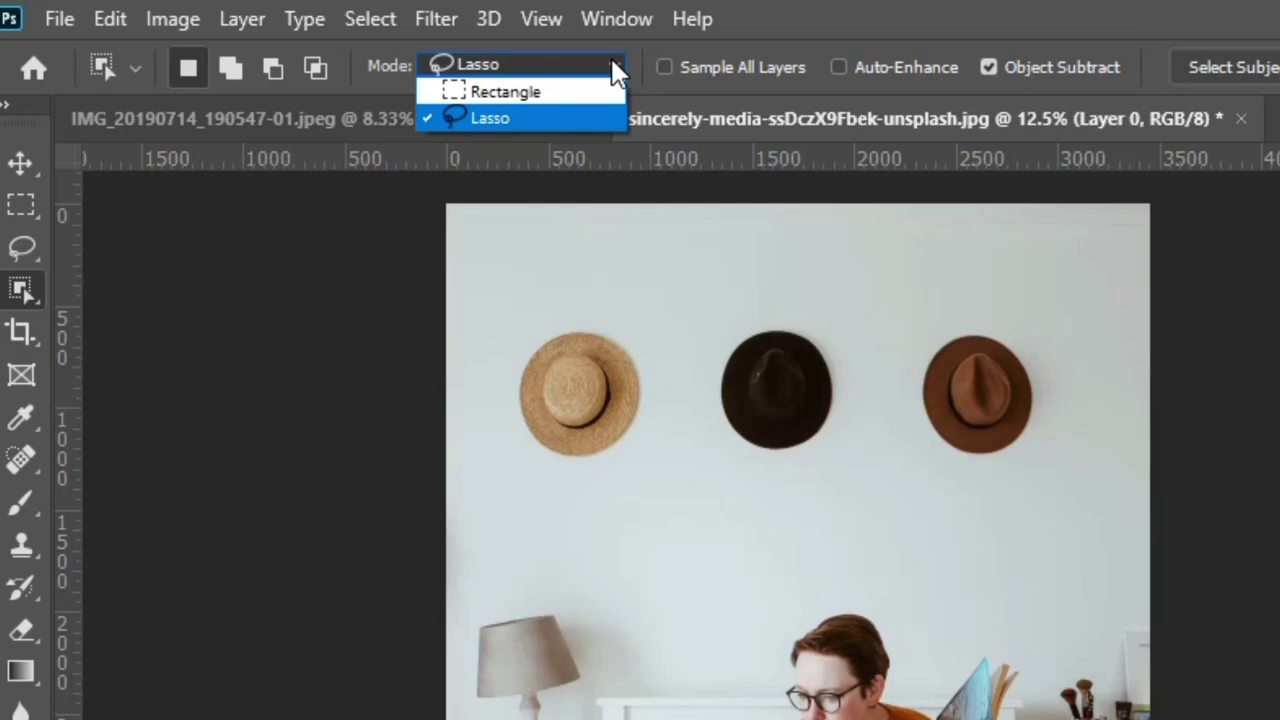
click(591, 93)
click(590, 66)
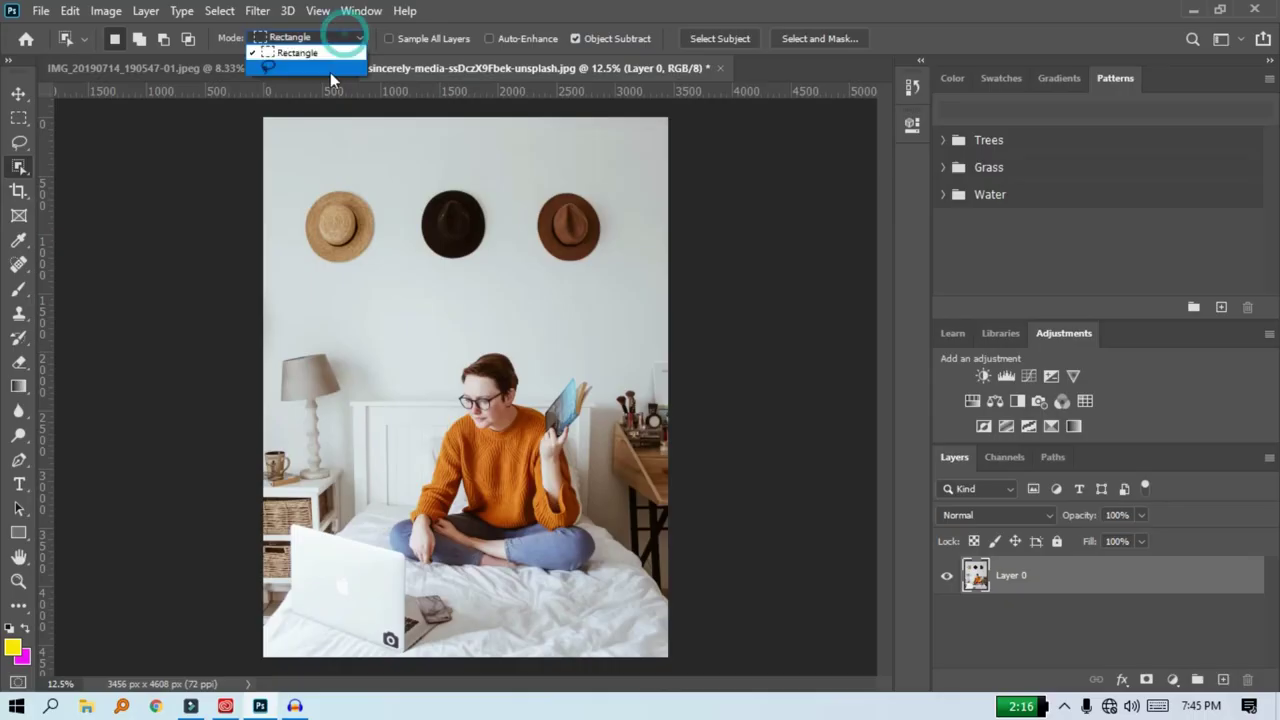
click(337, 37)
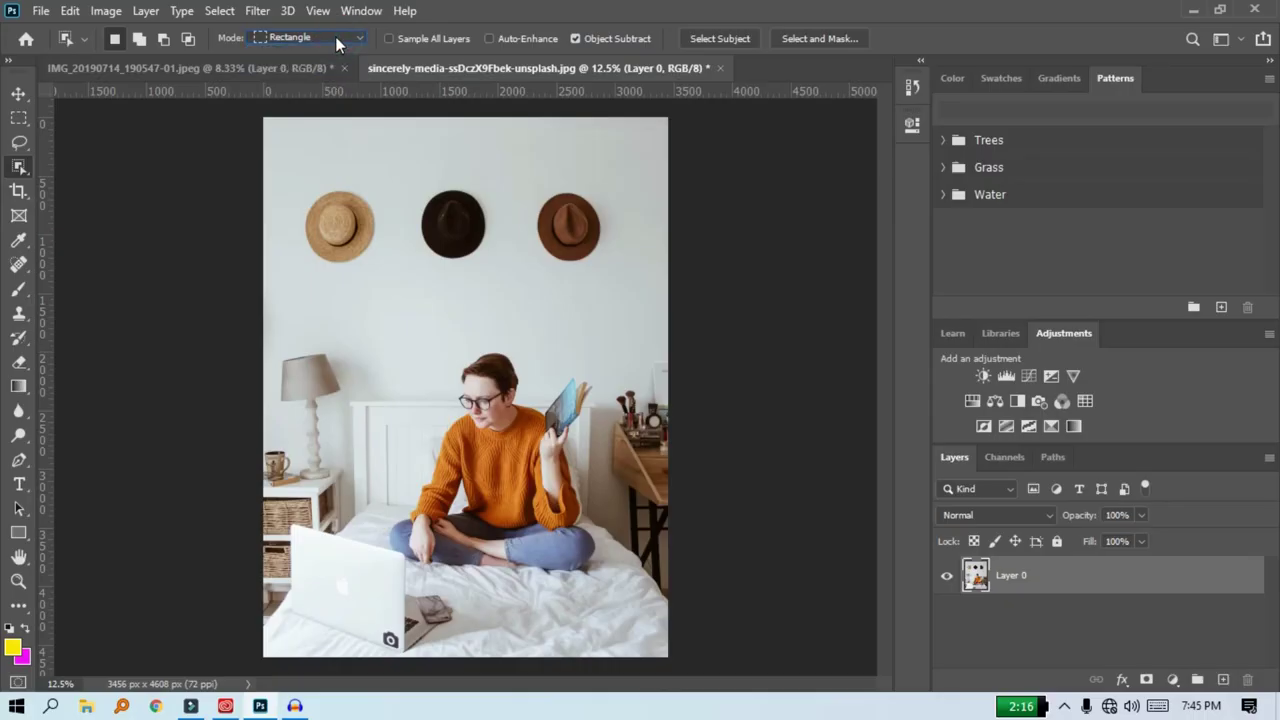
click(335, 37)
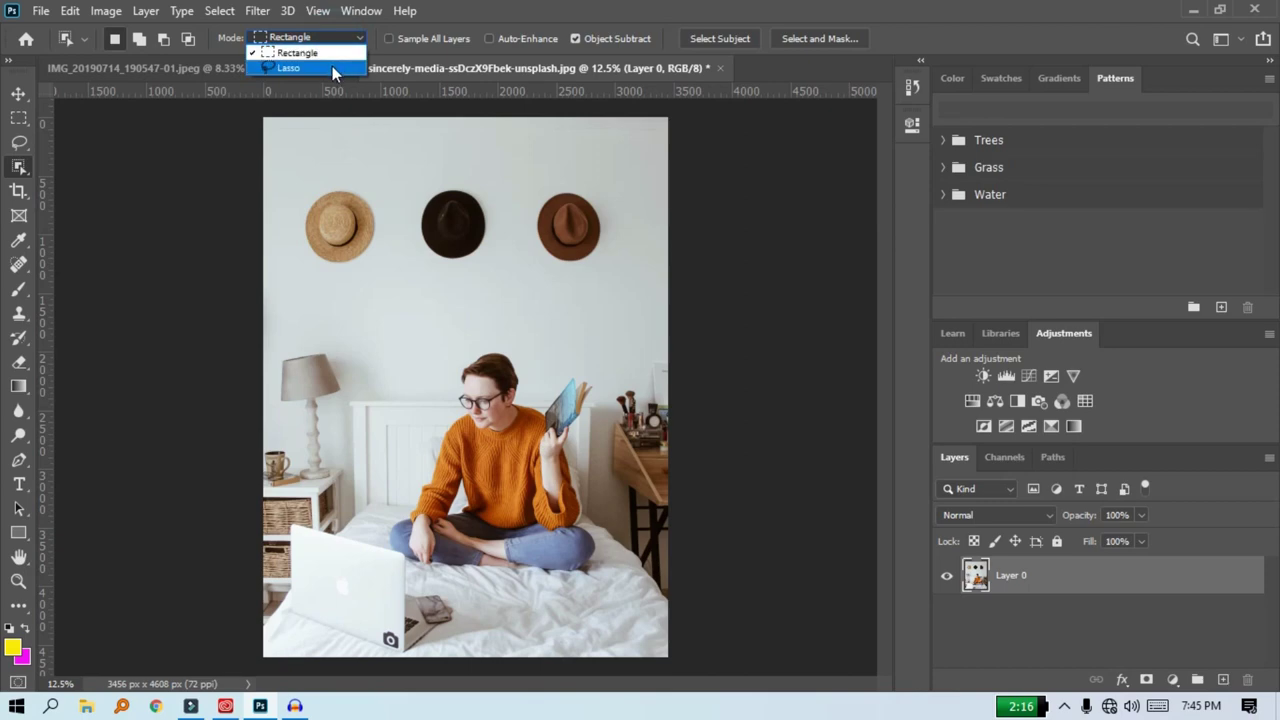
click(332, 66)
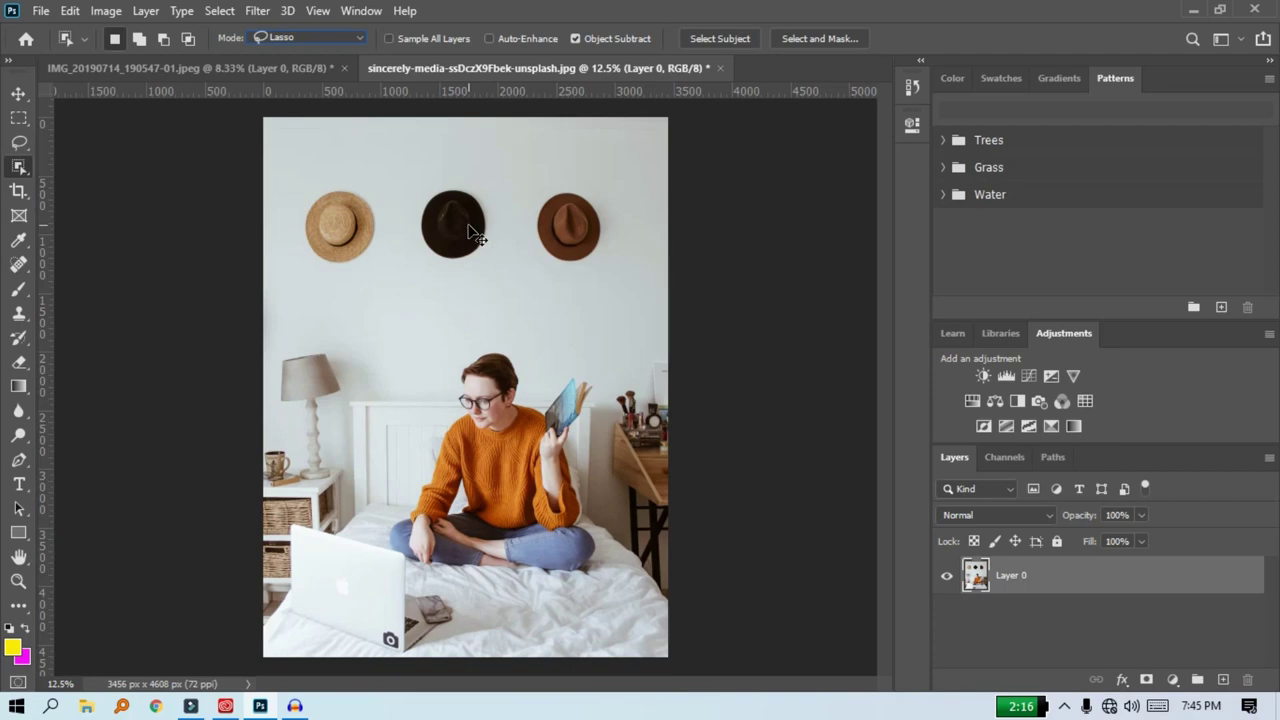
key(ctrl+plus)
key(ctrl+plus)
key(ctrl+plus)
key(ctrl+plus)
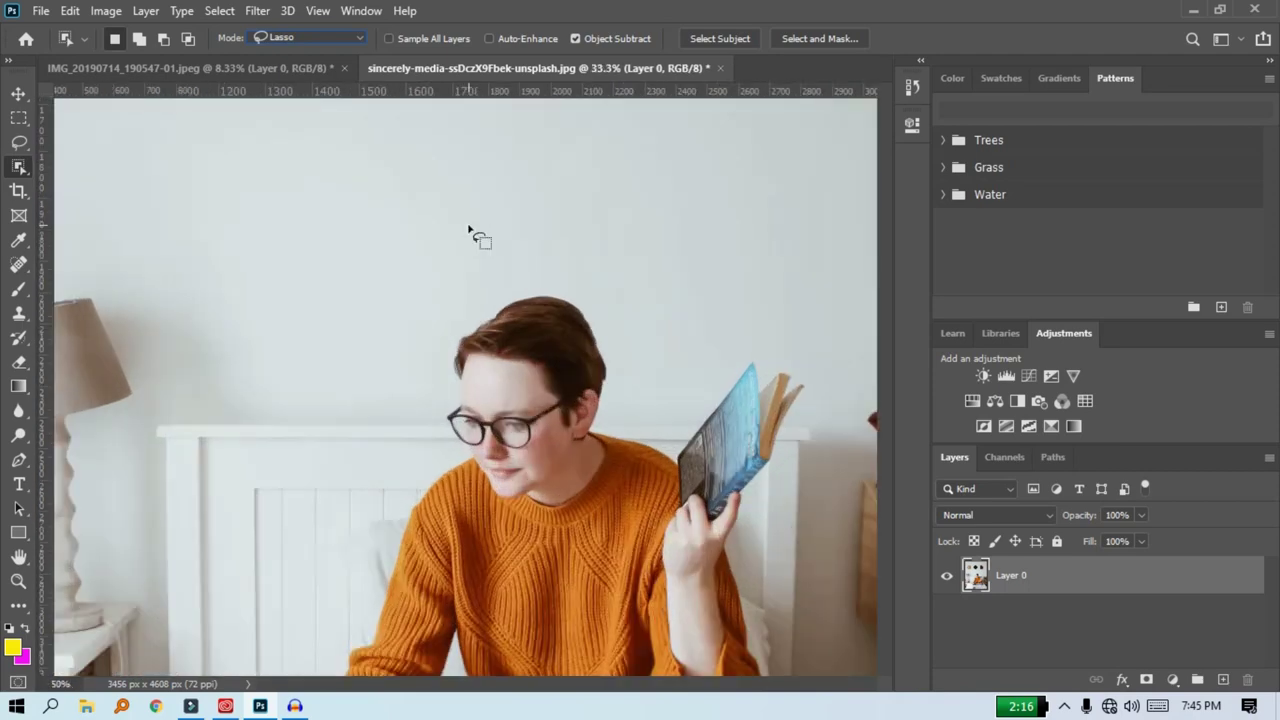
key(ctrl+plus)
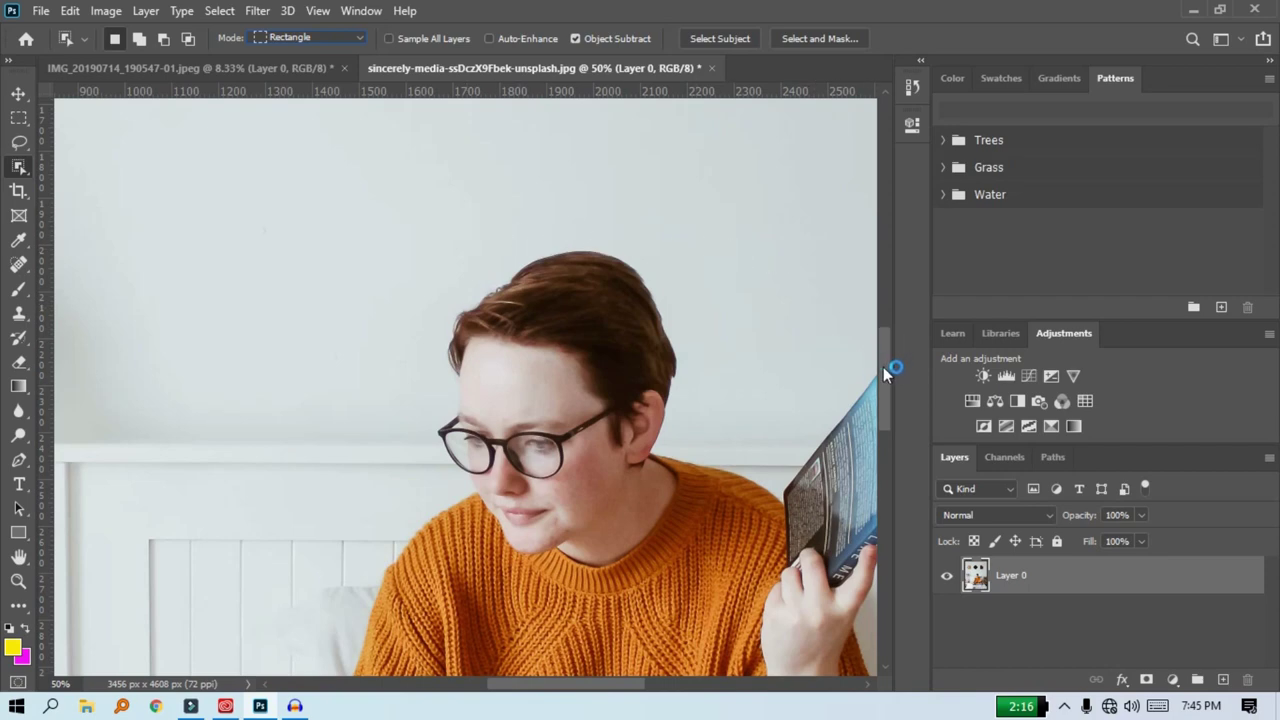
Step: Lasso around the dark middle hat and lift it onto new Layer 1
drag(883, 367, 884, 248)
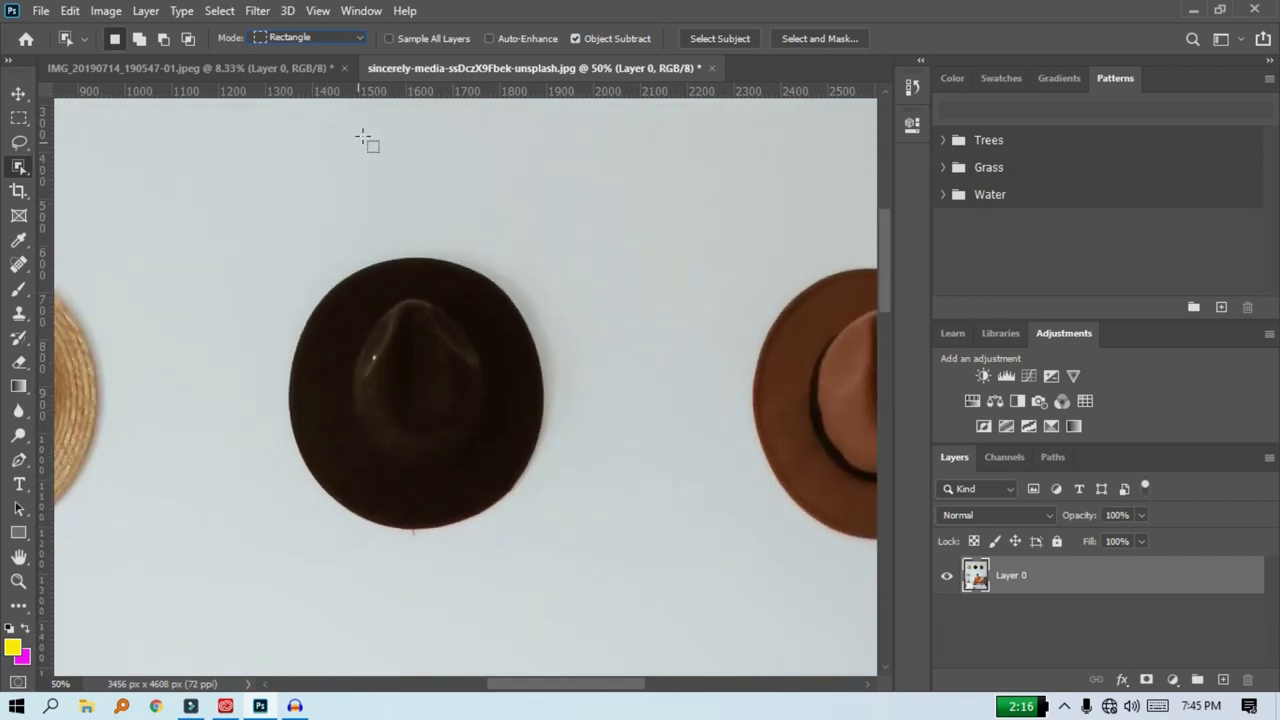
click(340, 38)
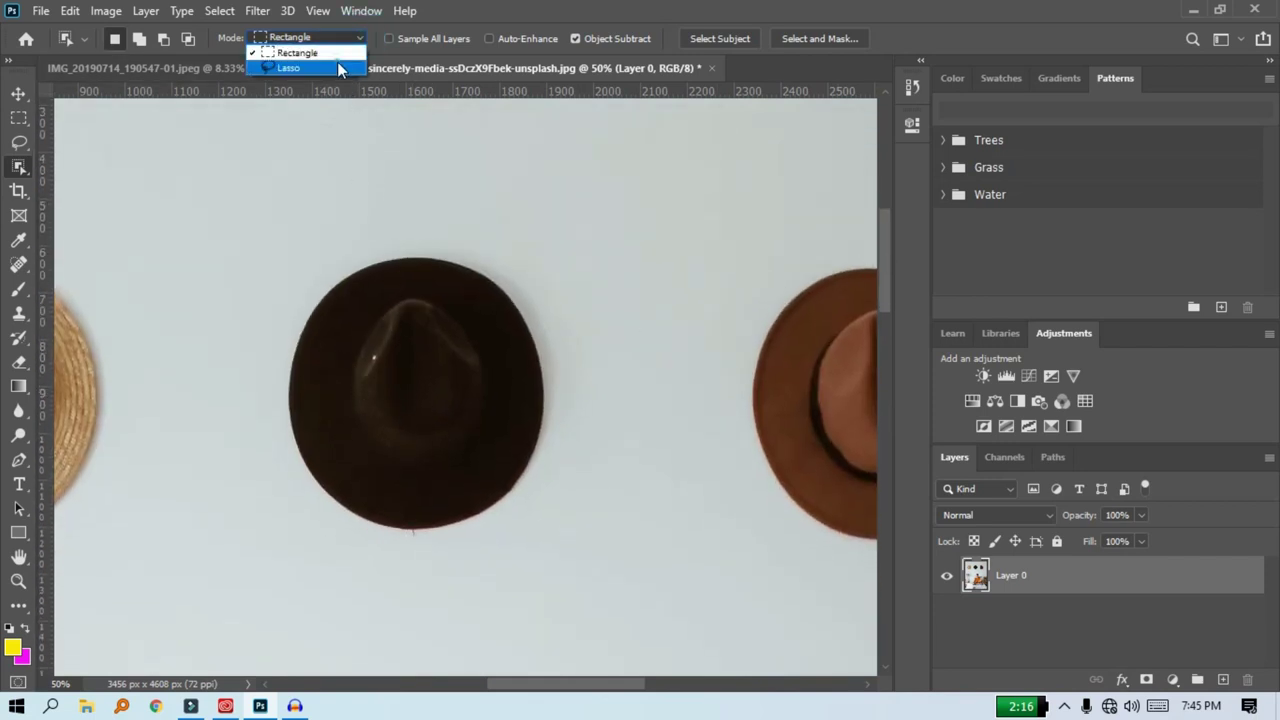
click(340, 66)
mouse_move(330, 250)
mouse_down()
mouse_move(281, 298)
mouse_move(267, 446)
mouse_move(298, 525)
mouse_move(358, 568)
mouse_up()
mouse_move(500, 565)
mouse_down()
mouse_move(560, 471)
mouse_move(568, 330)
mouse_move(515, 238)
mouse_move(423, 216)
mouse_move(324, 249)
mouse_up()
key(ctrl+plus)
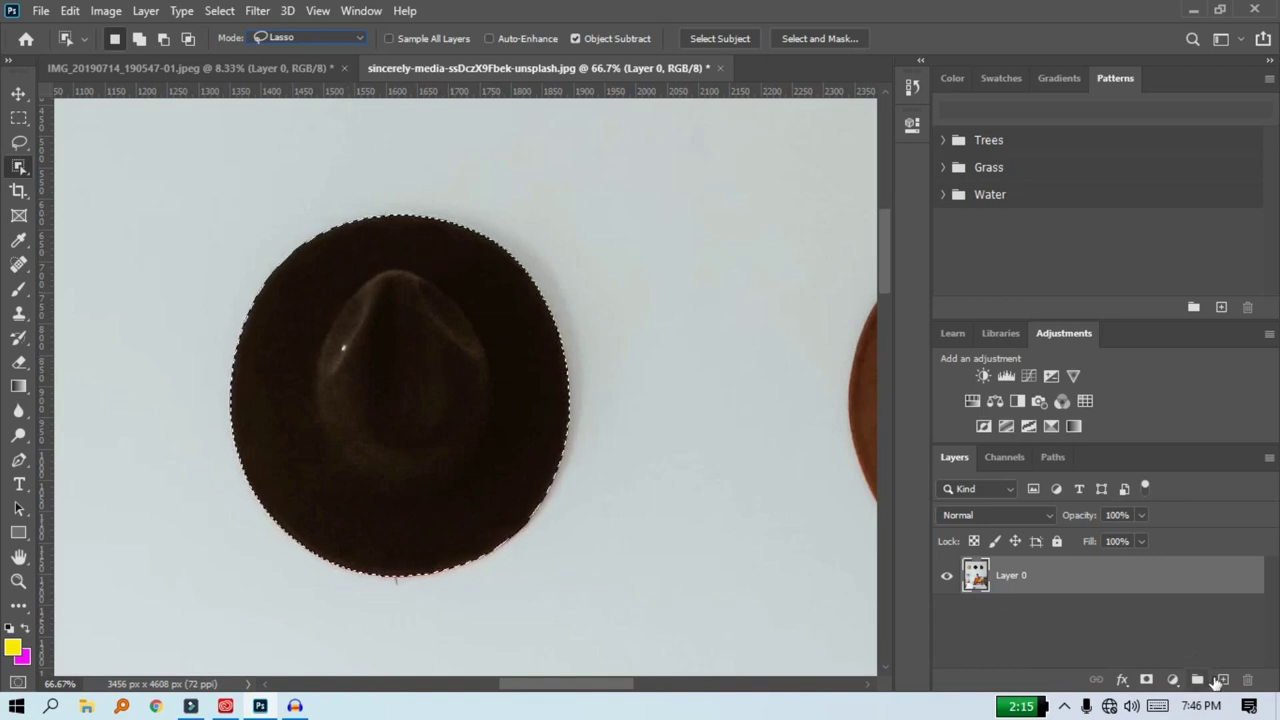
click(1222, 679)
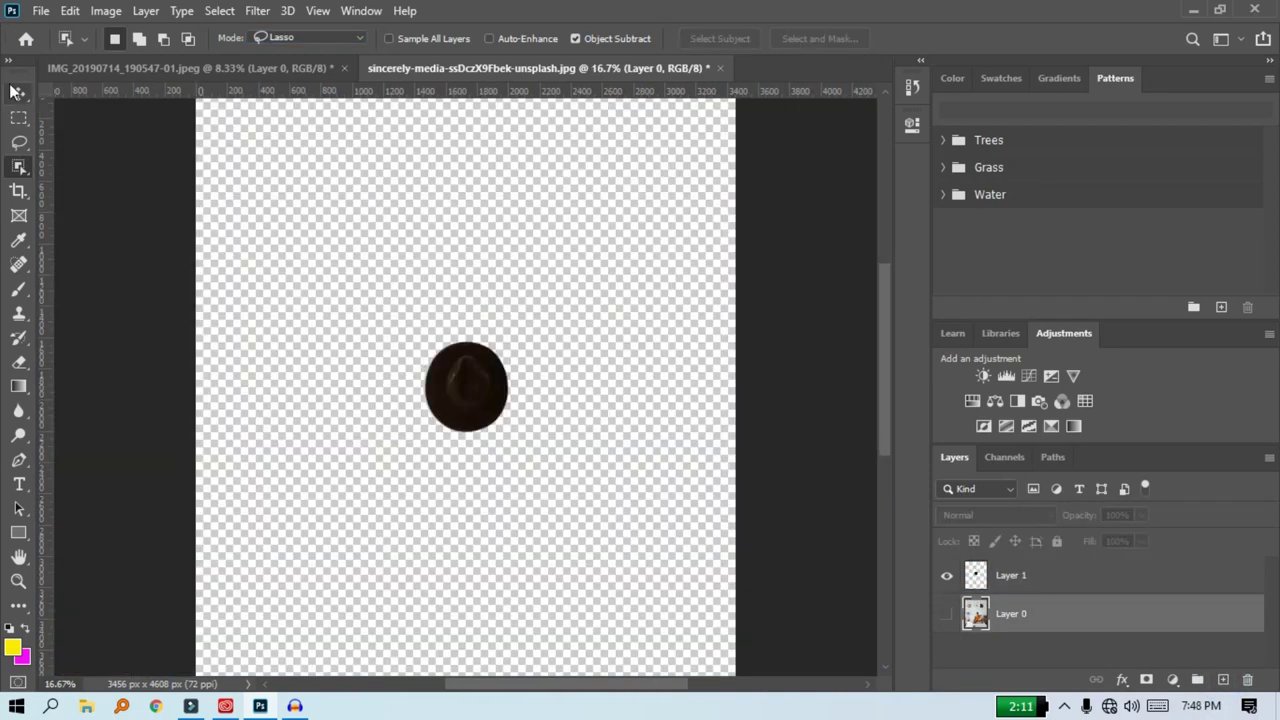
click(19, 92)
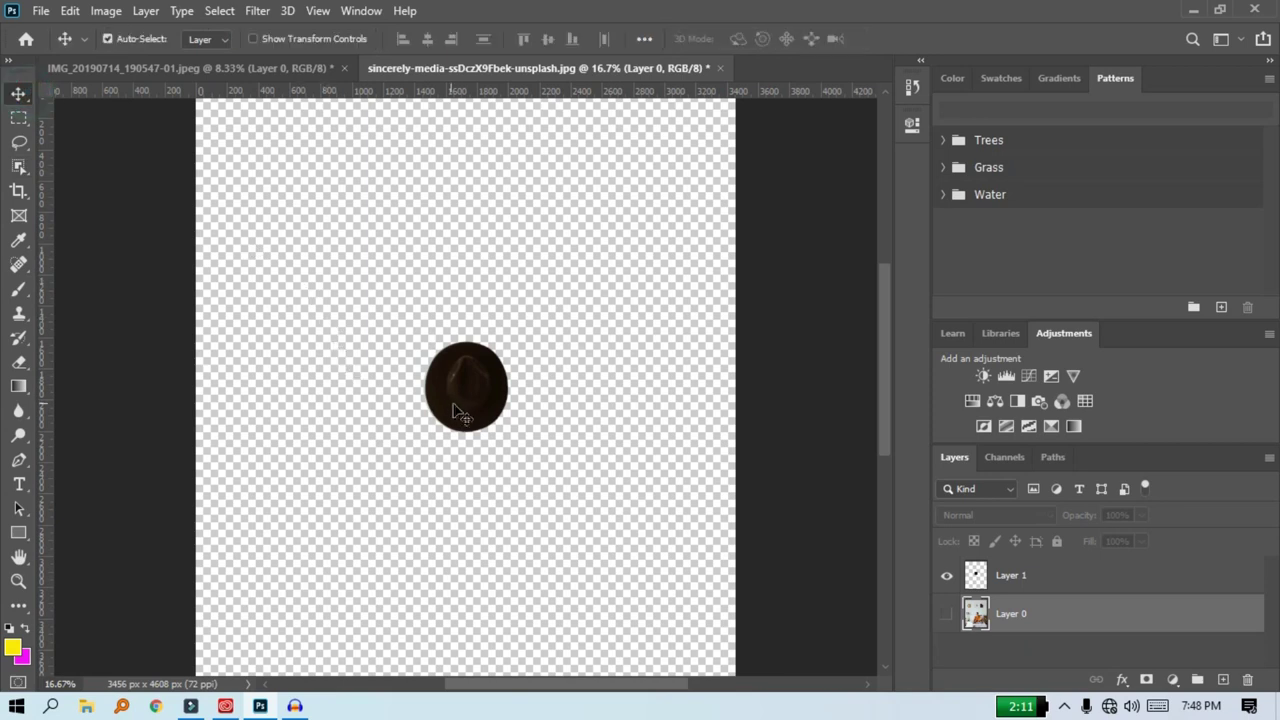
Step: Drag the dark hat down and left, then make Layer 0 visible again
drag(487, 407, 456, 364)
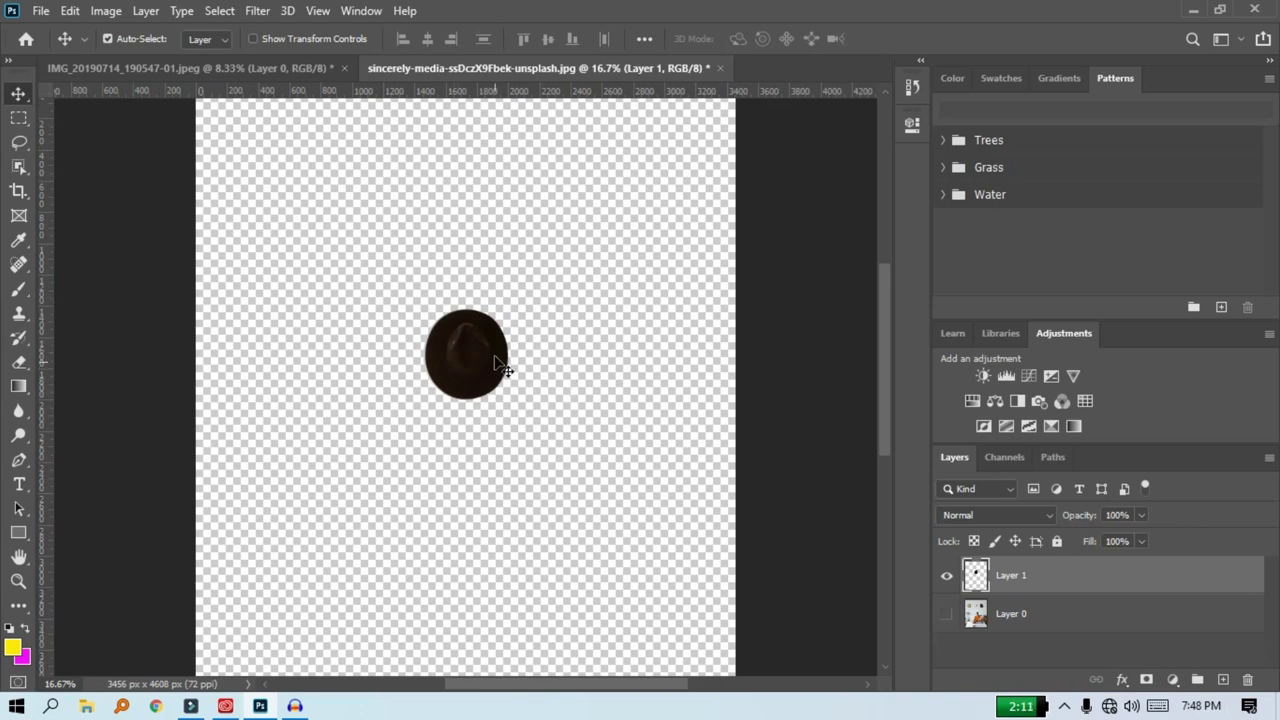
drag(491, 360, 325, 297)
click(946, 613)
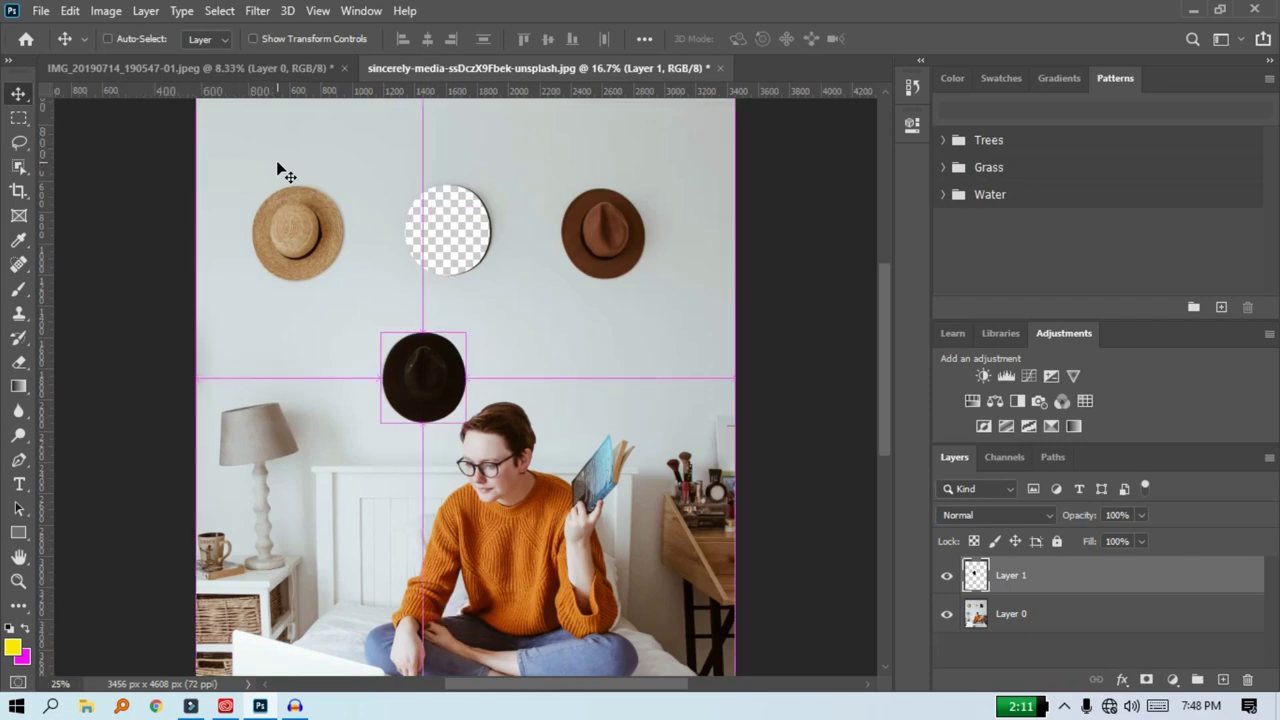
key(ctrl+plus)
key(ctrl+plus)
scroll(250, 178, up, 3)
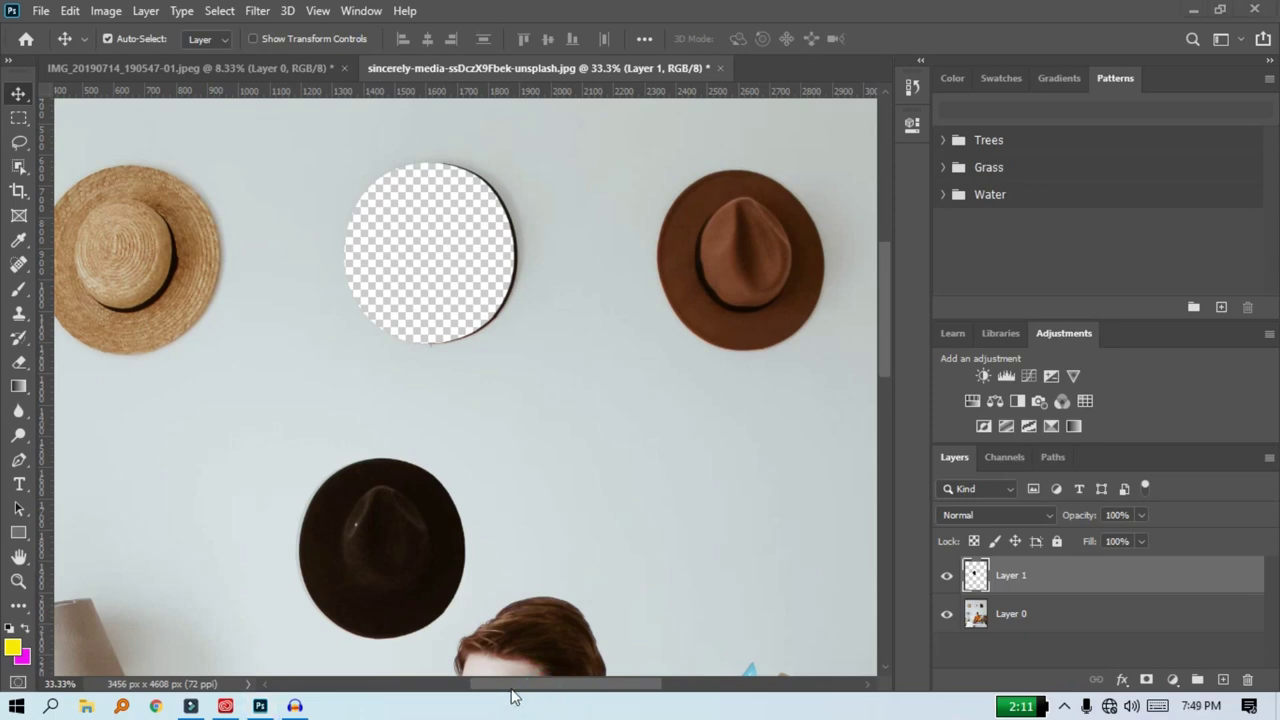
Step: Box-select the brown hat on the right in Rectangle mode, making Layer 0 active
click(18, 166)
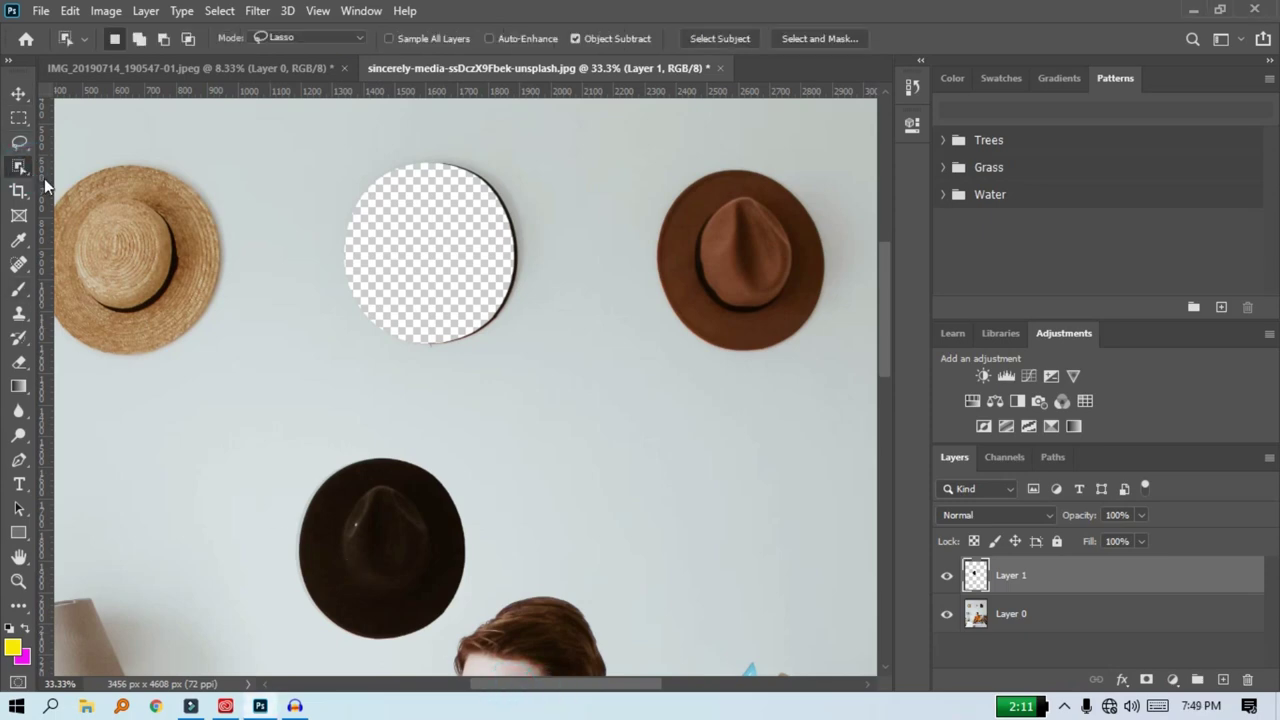
click(356, 37)
click(340, 49)
drag(634, 148, 866, 397)
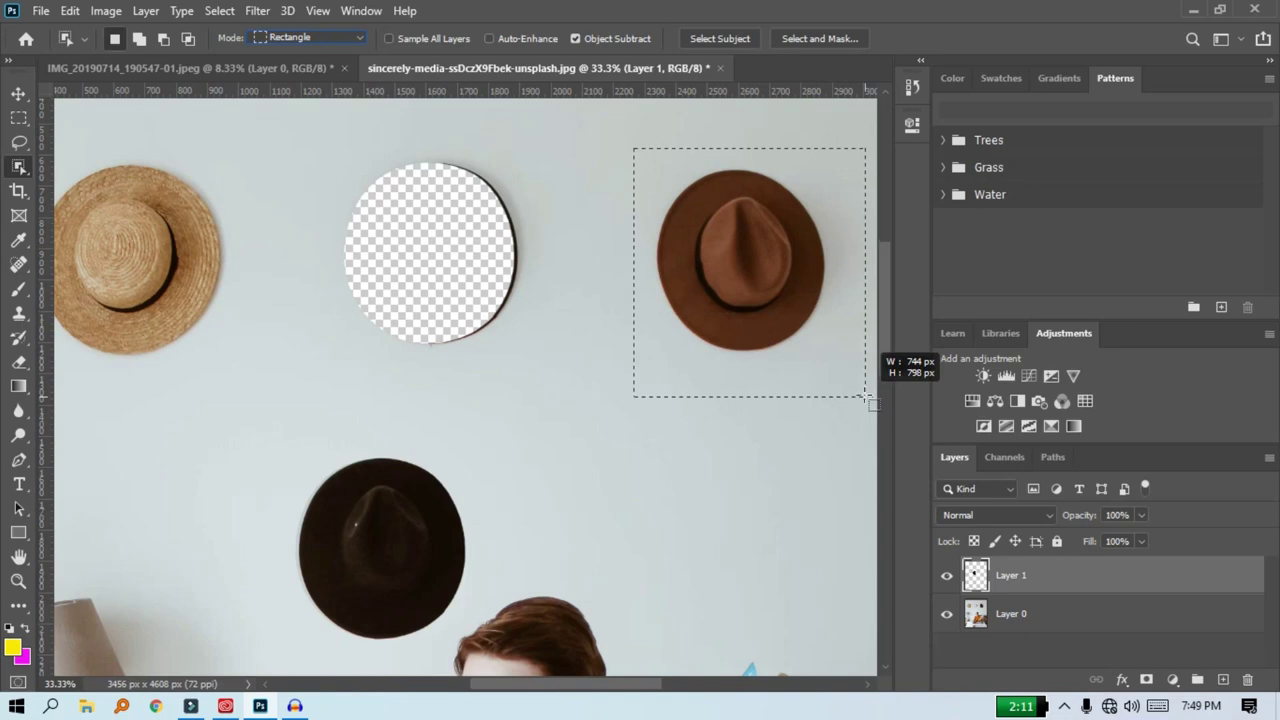
key(alt+bracketleft)
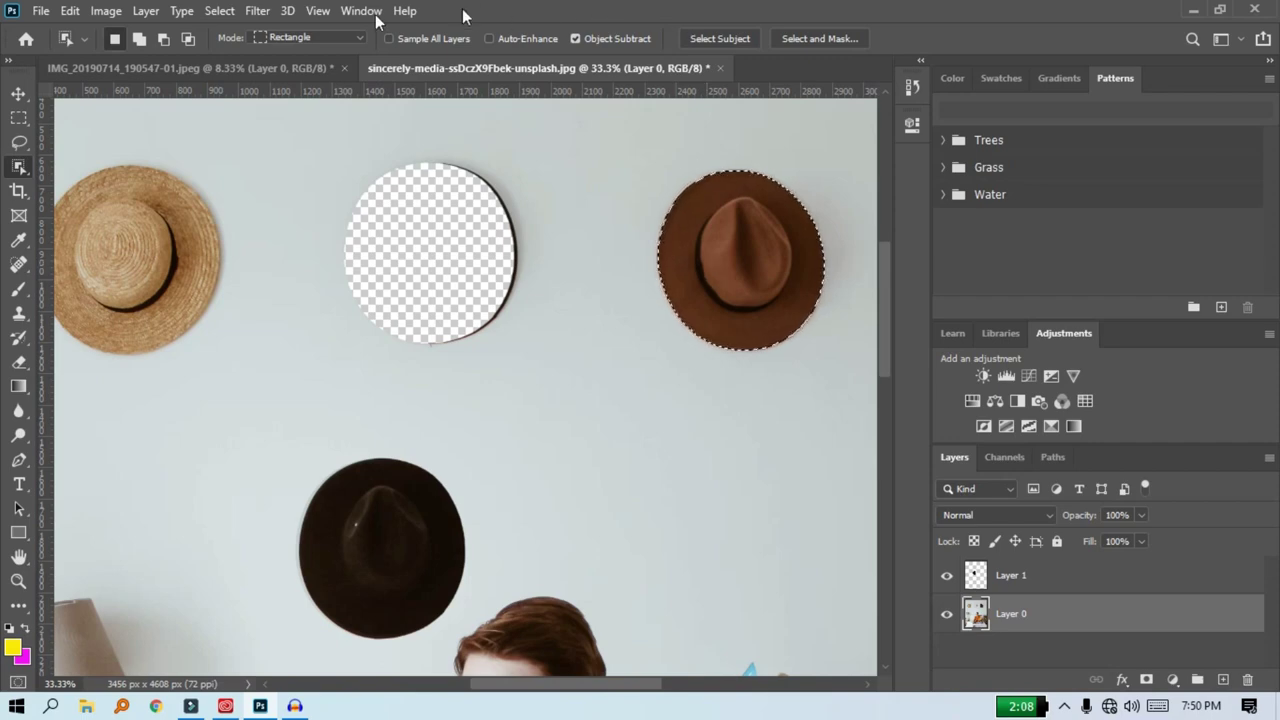
key(ctrl+minus)
scroll(408, 190, down, 5)
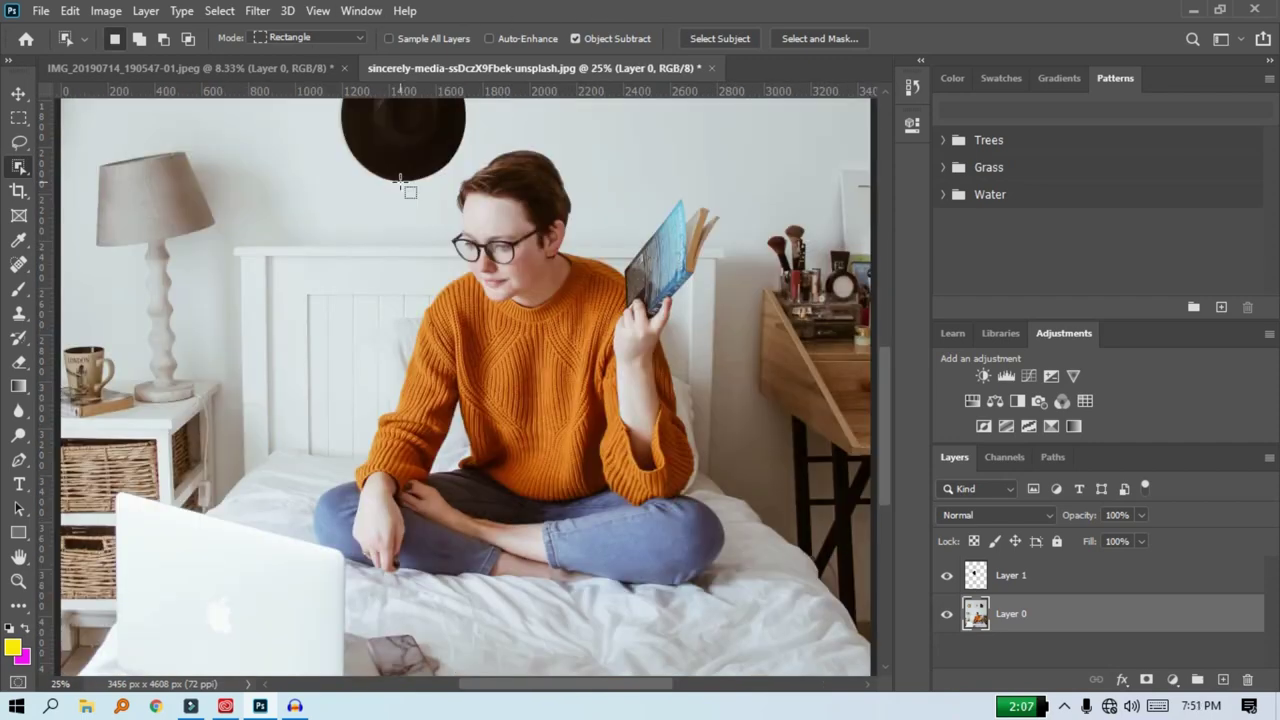
Step: Delete Layer 1, the moved dark hat's layer
click(18, 93)
click(400, 158)
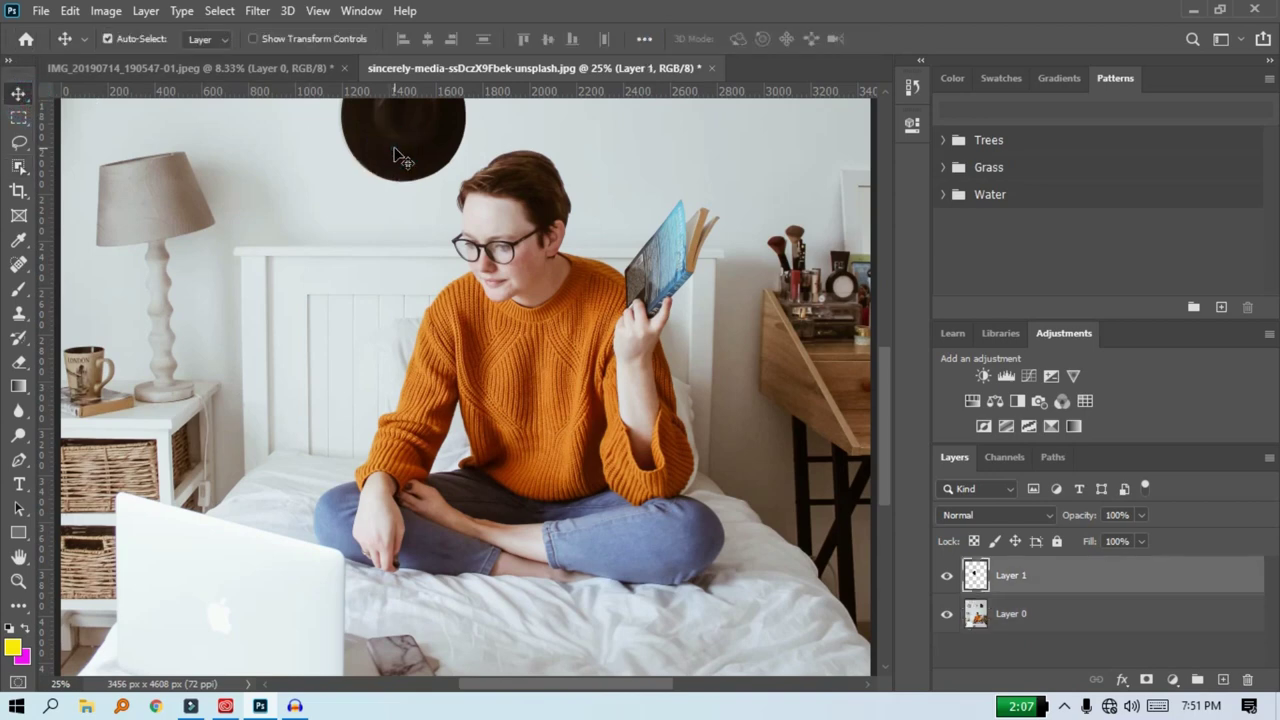
key(Delete)
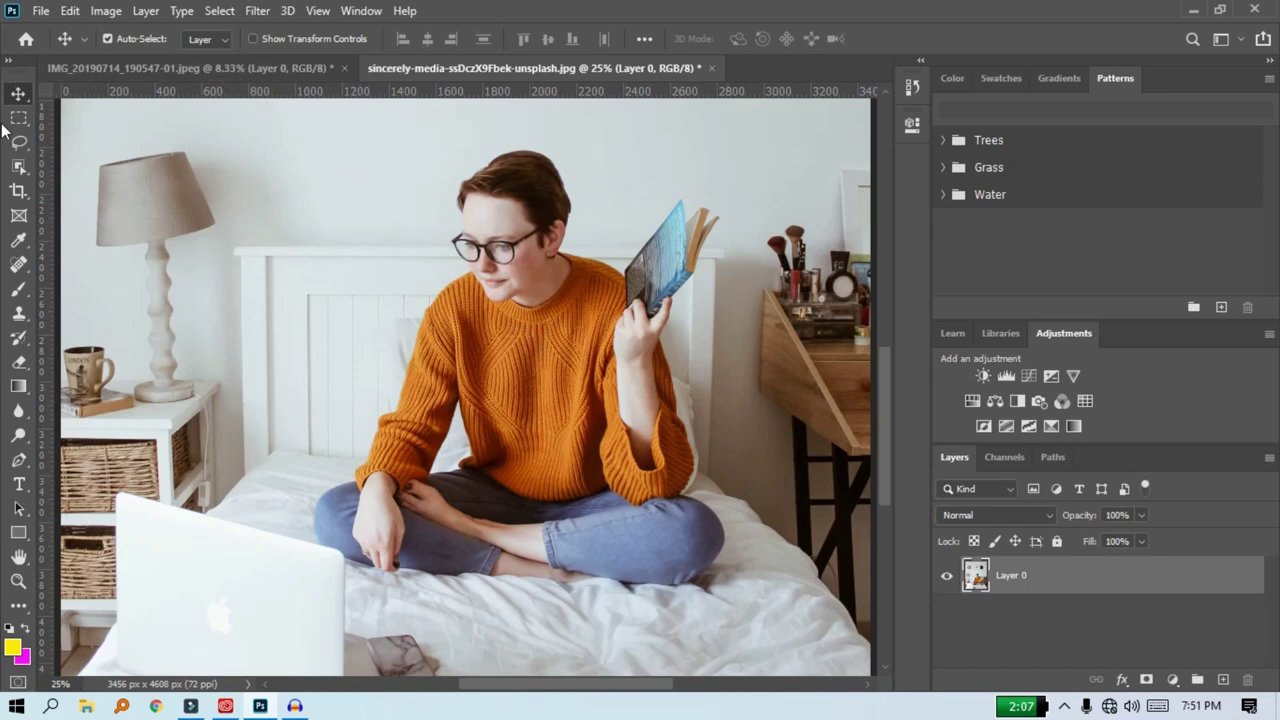
Step: Trace a Lasso-mode object selection around the woman sitting on the bed
click(23, 167)
drag(27, 172, 73, 174)
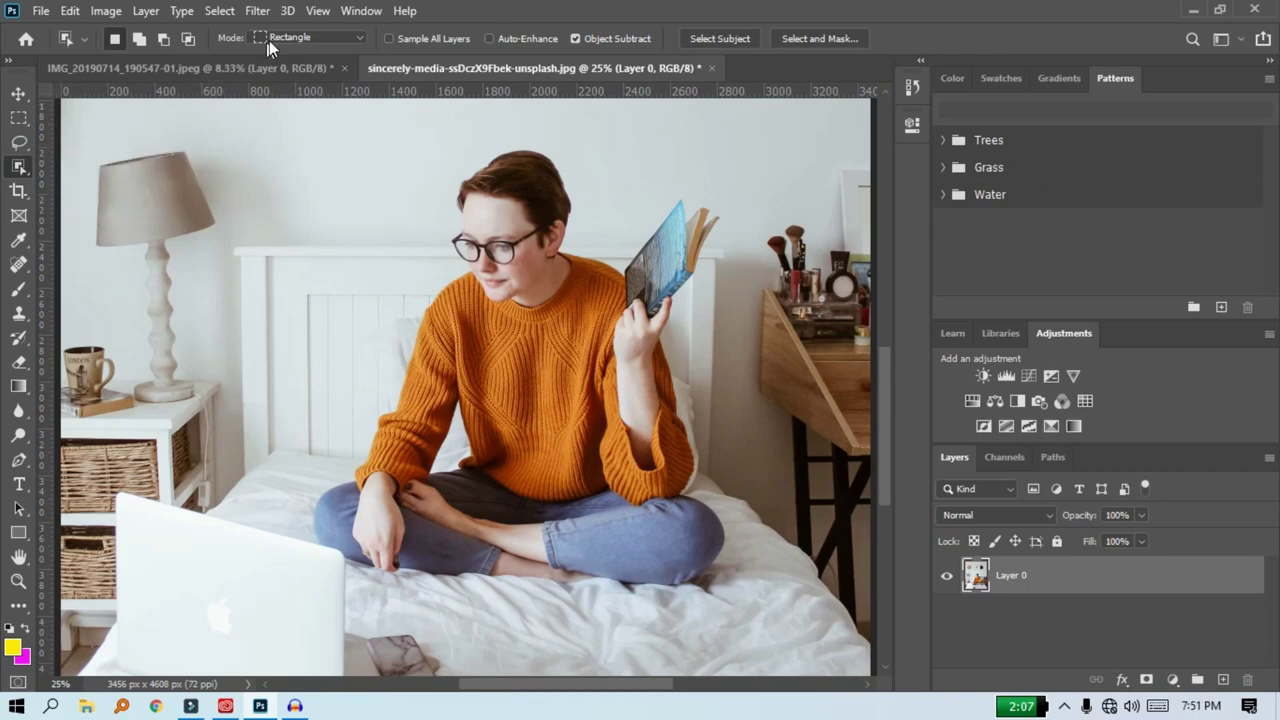
click(320, 40)
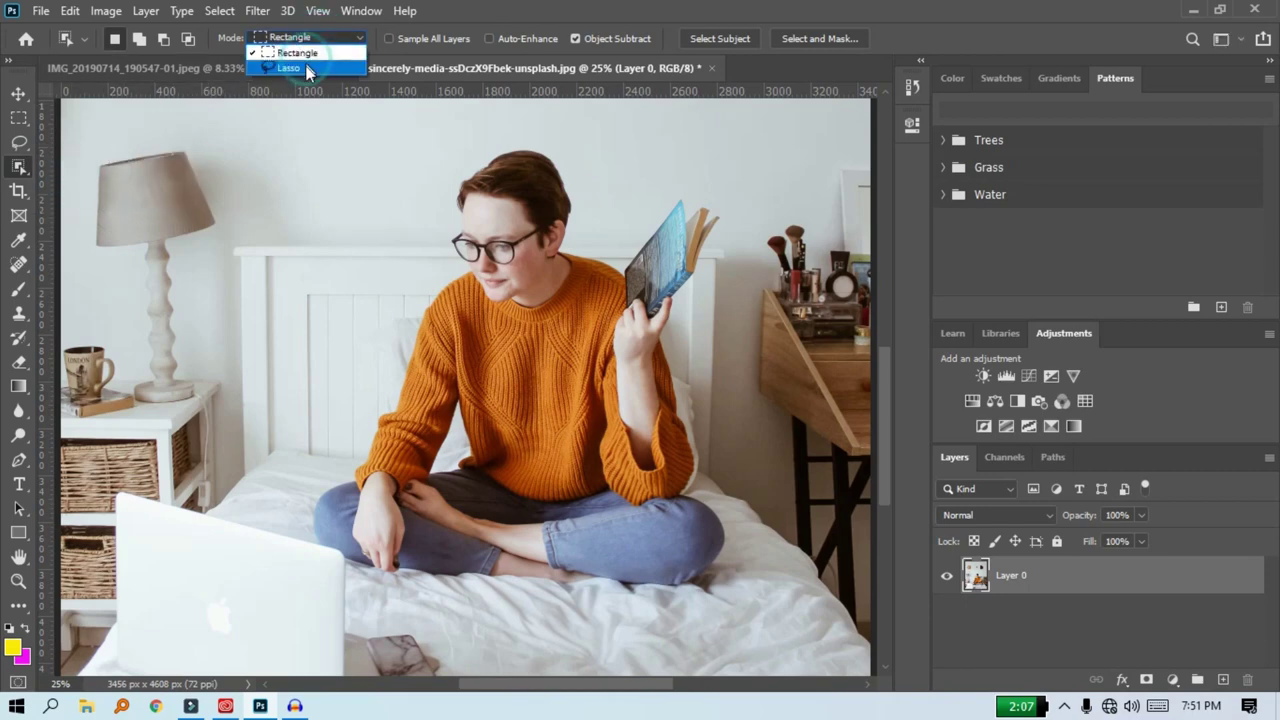
click(305, 66)
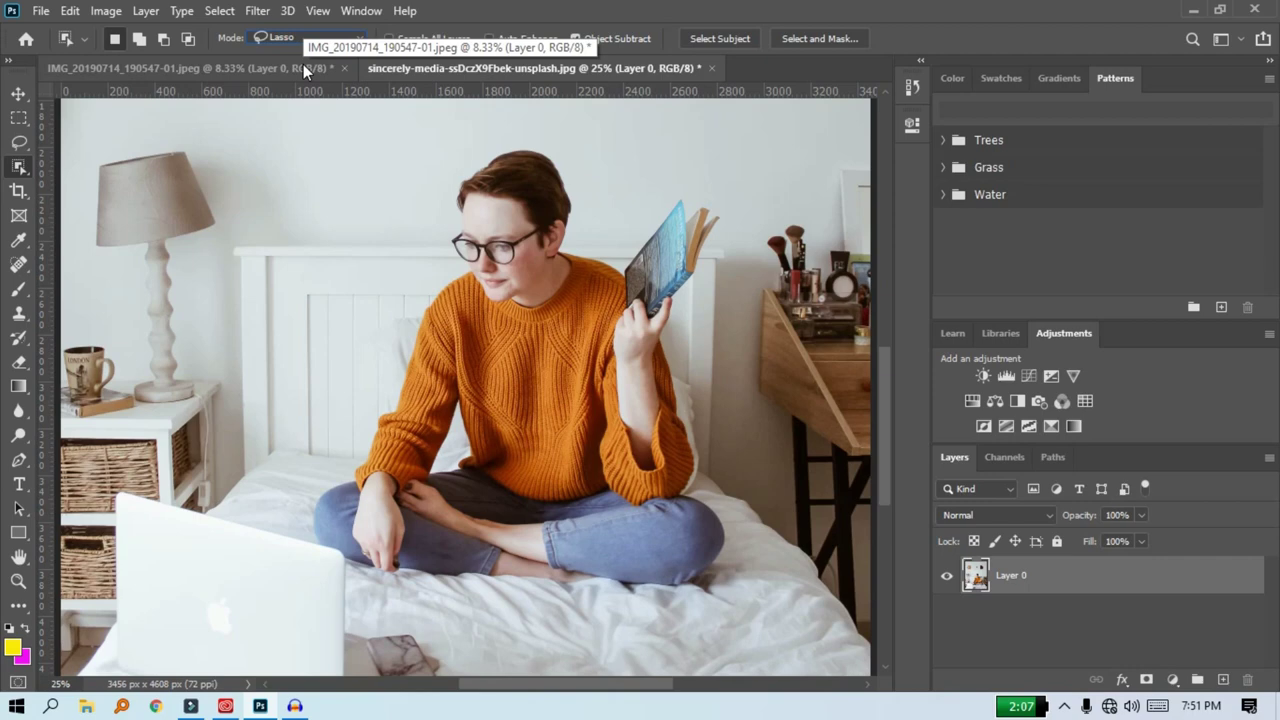
click(455, 160)
mouse_move(455, 160)
mouse_down()
mouse_move(435, 260)
mouse_move(301, 500)
mouse_move(316, 559)
mouse_move(381, 595)
mouse_move(421, 597)
mouse_move(641, 601)
mouse_move(751, 580)
mouse_move(741, 480)
mouse_move(700, 436)
mouse_move(682, 329)
mouse_move(688, 285)
mouse_move(750, 207)
mouse_move(743, 180)
mouse_move(679, 155)
mouse_move(470, 149)
mouse_up()
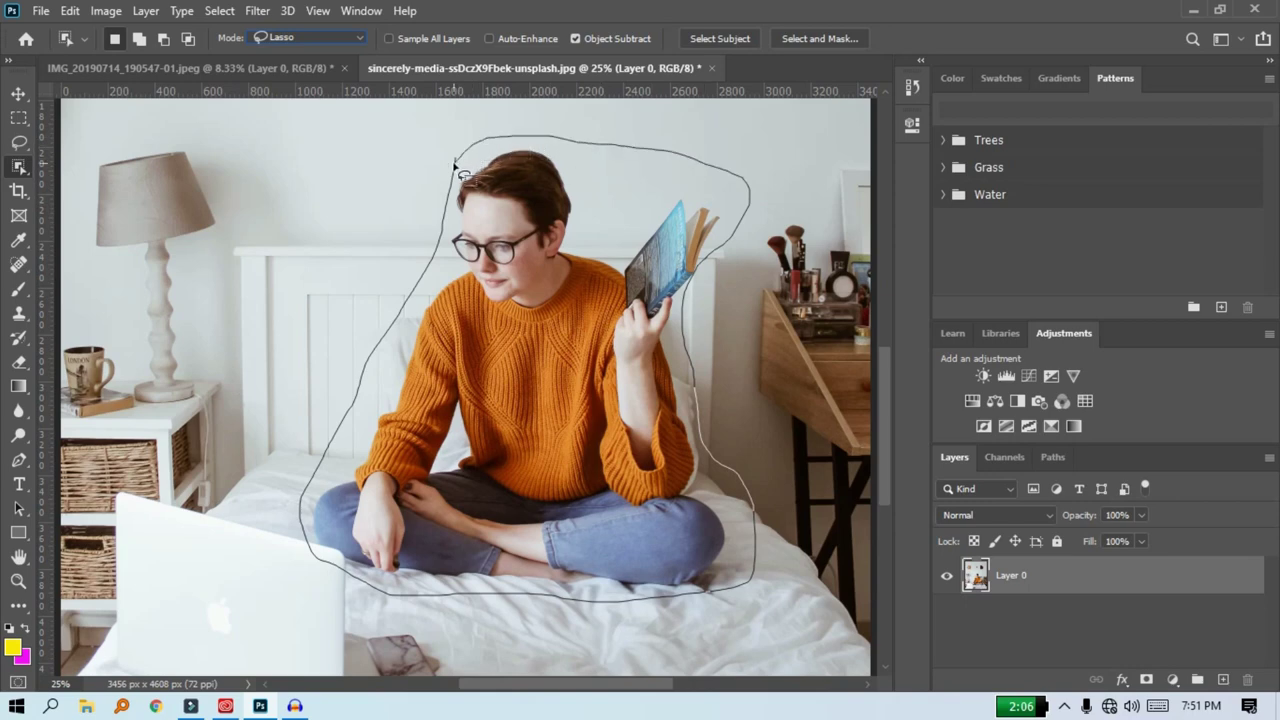
drag(455, 161, 455, 163)
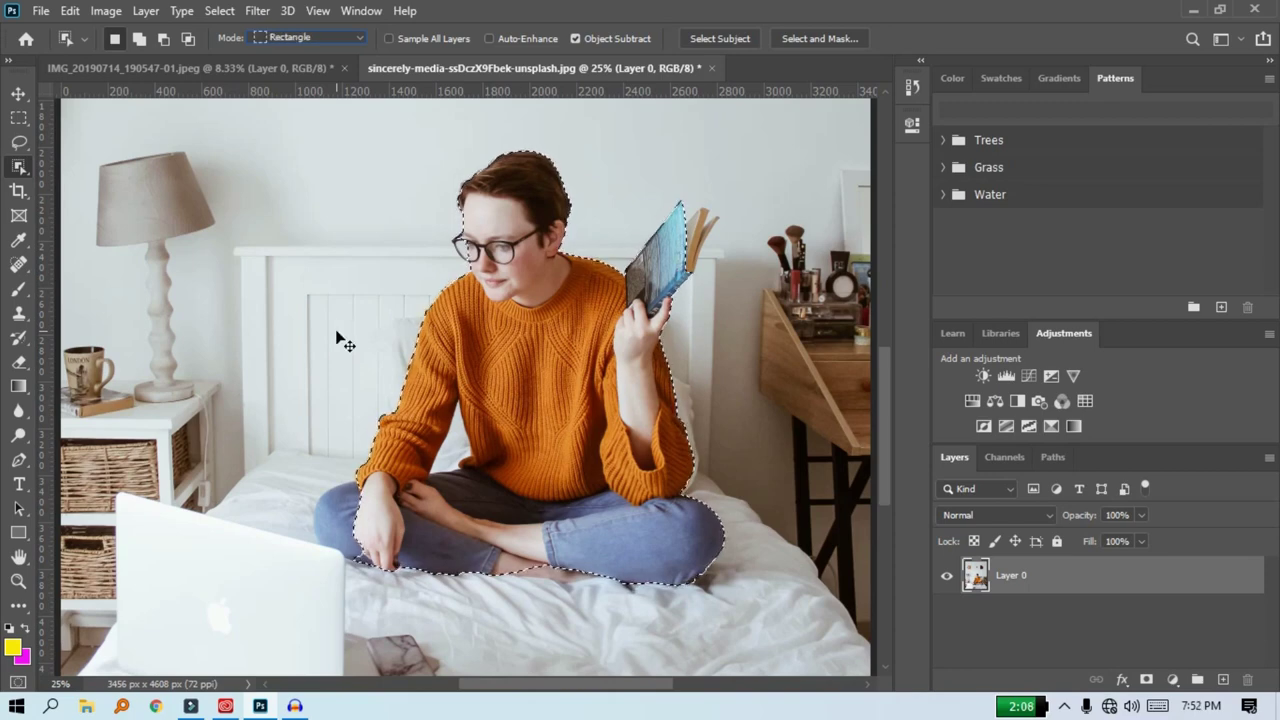
Step: Zoom in and subtract the bedsheet folds near her hand and sweater from the woman's selection
key(ctrl+plus)
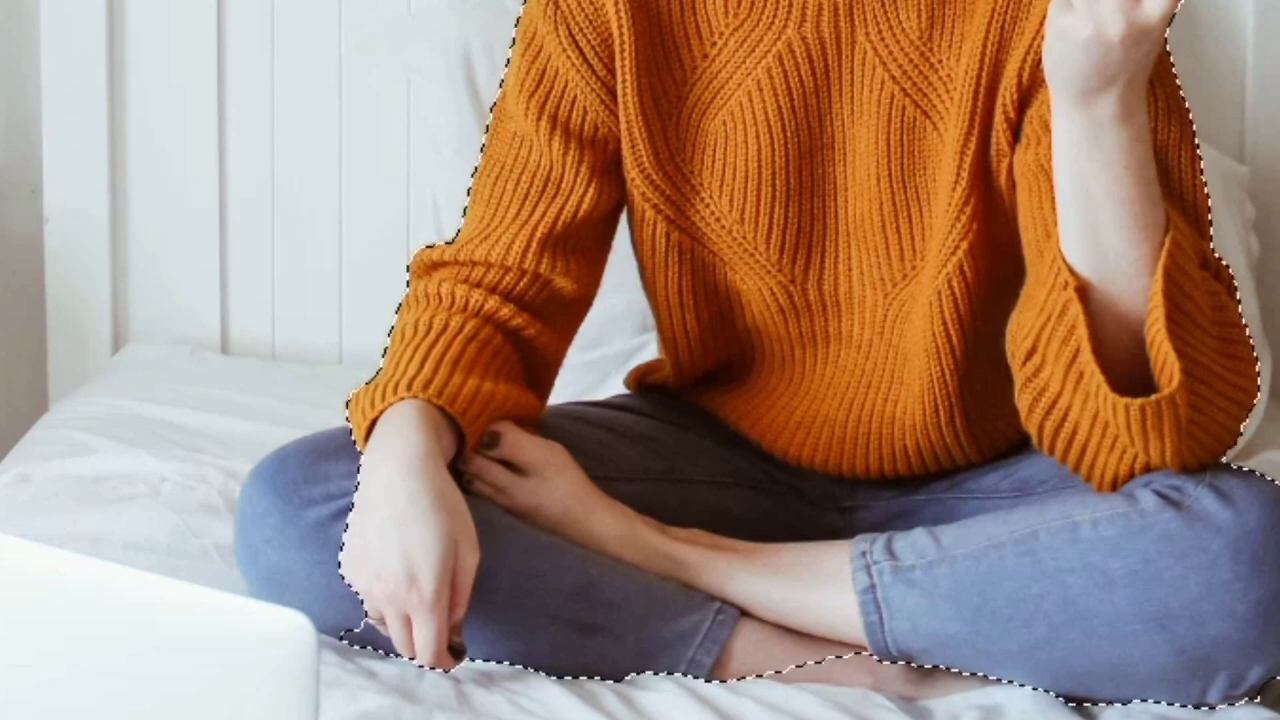
drag(194, 364, 493, 704)
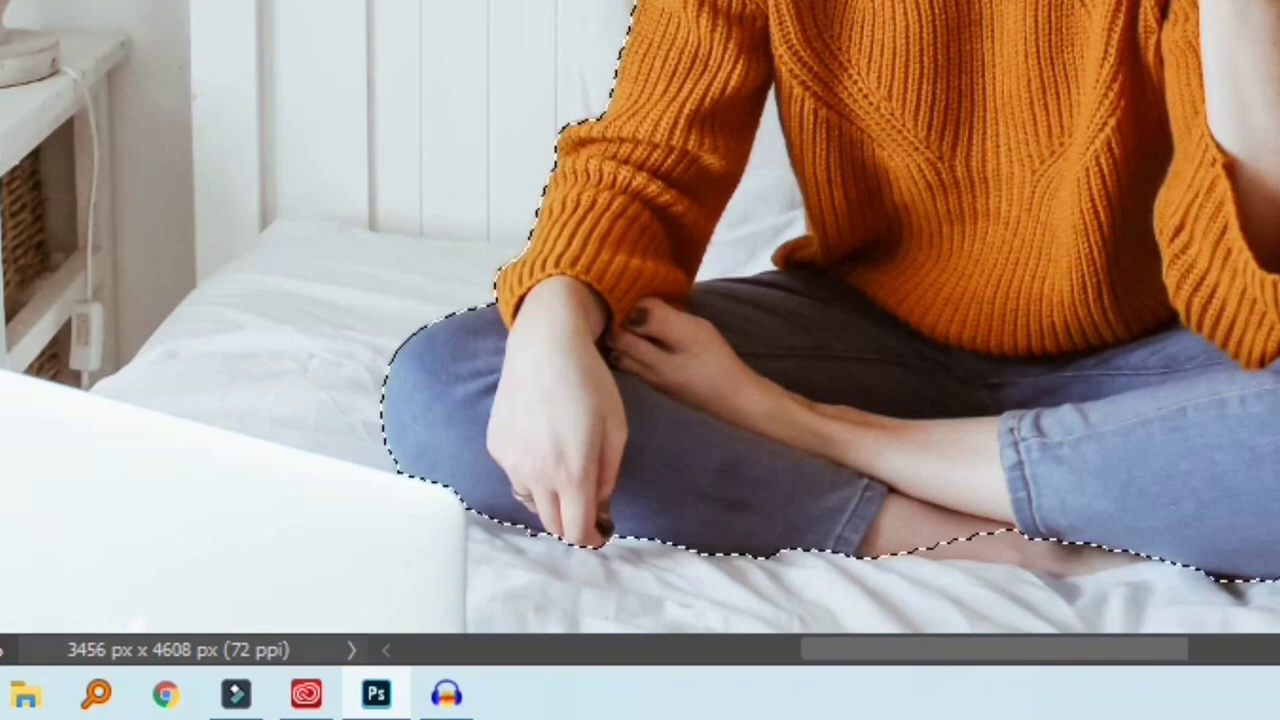
key(ctrl+plus)
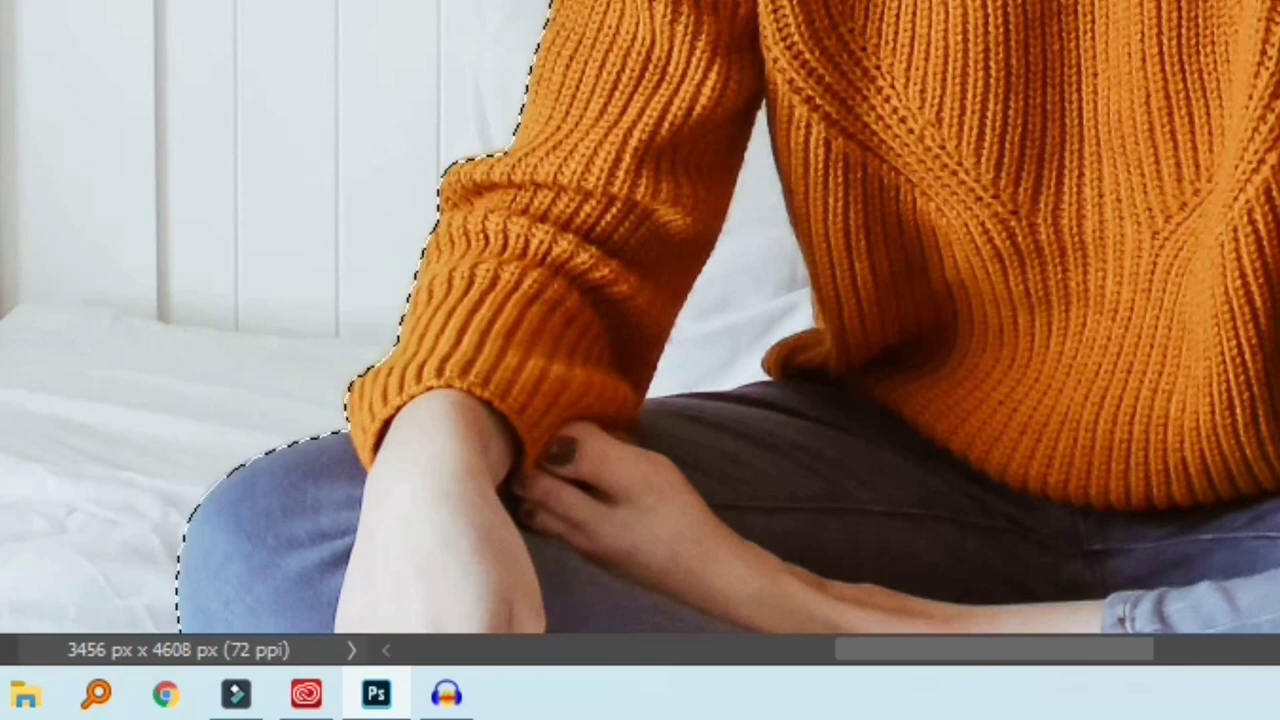
scroll(309, 320, down, 5)
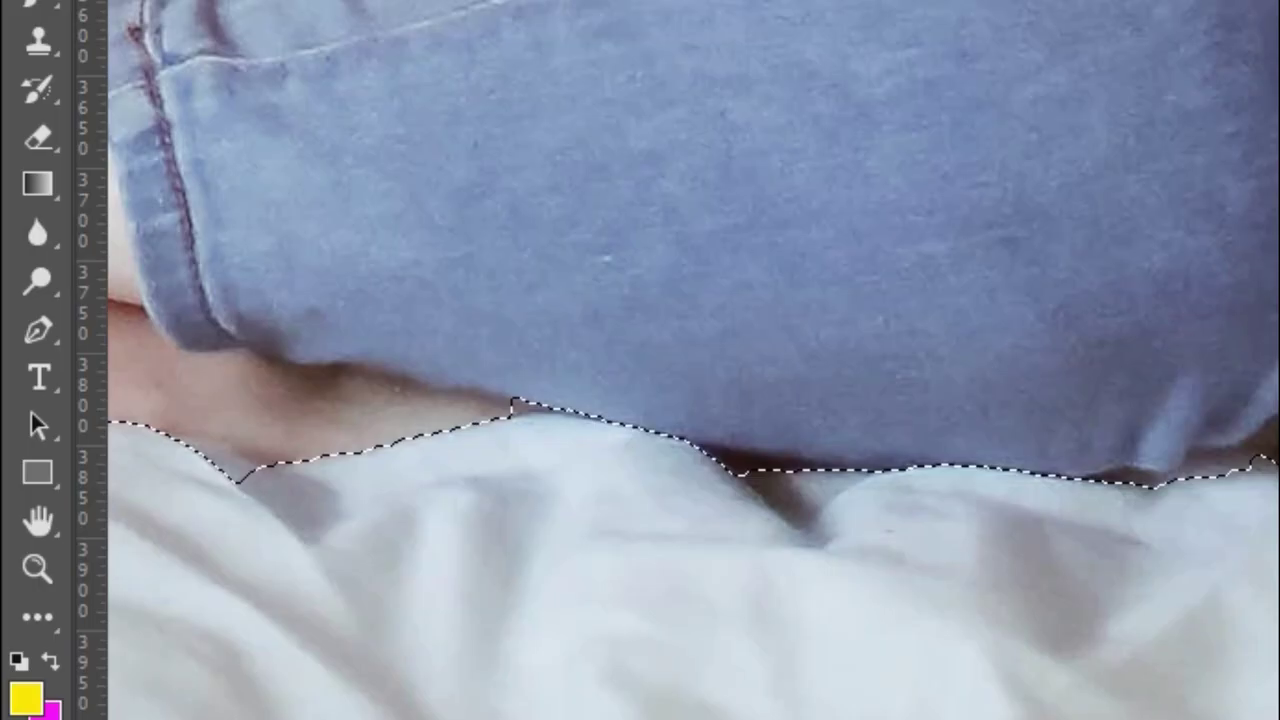
scroll(392, 452, left, 3)
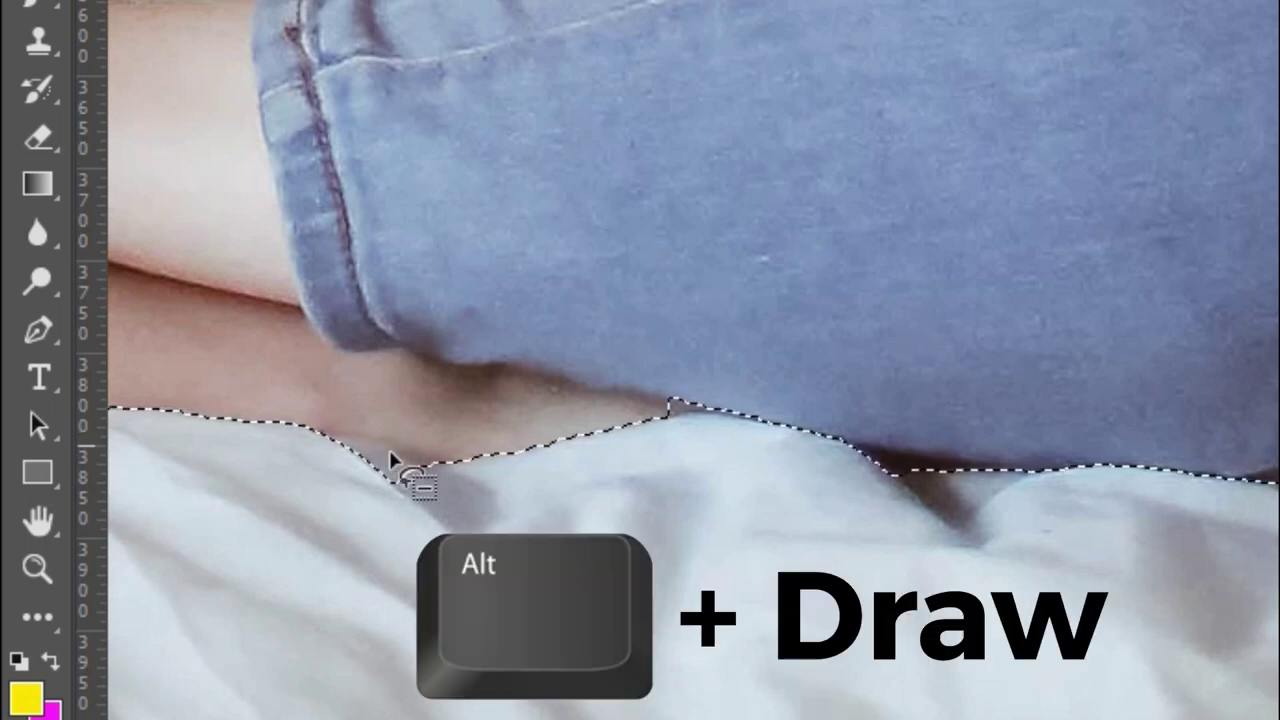
mouse_move(488, 465)
mouse_down()
mouse_move(415, 413)
mouse_move(303, 405)
mouse_move(258, 438)
mouse_move(280, 580)
mouse_move(373, 595)
mouse_move(468, 508)
mouse_move(495, 463)
mouse_up()
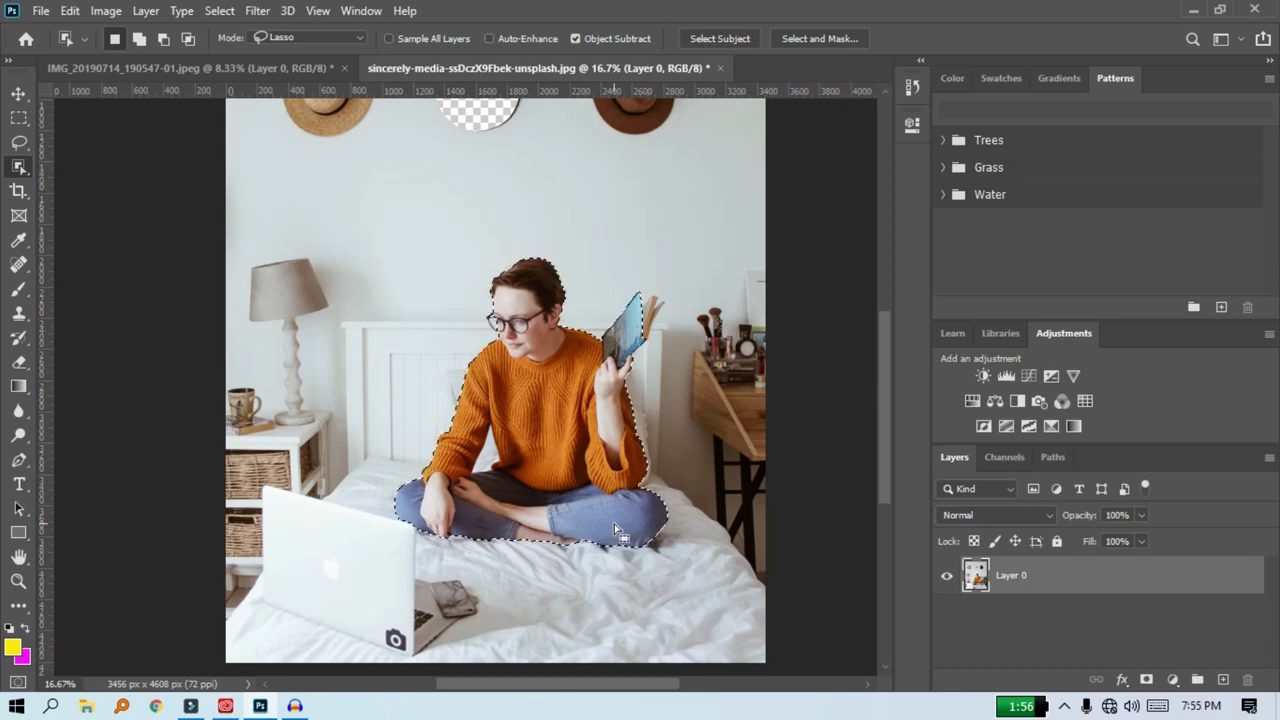
Step: Move the woman's selection onto new Layer 1 and hide Layer 0
click(1224, 680)
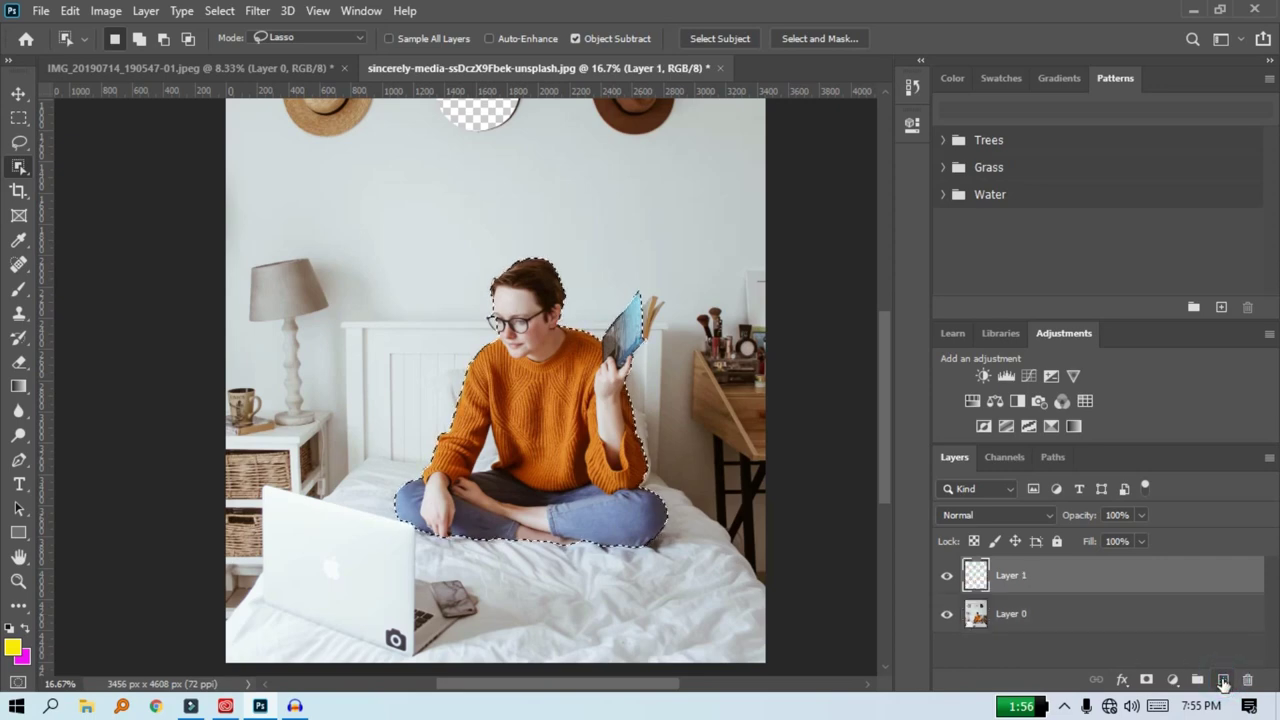
click(946, 620)
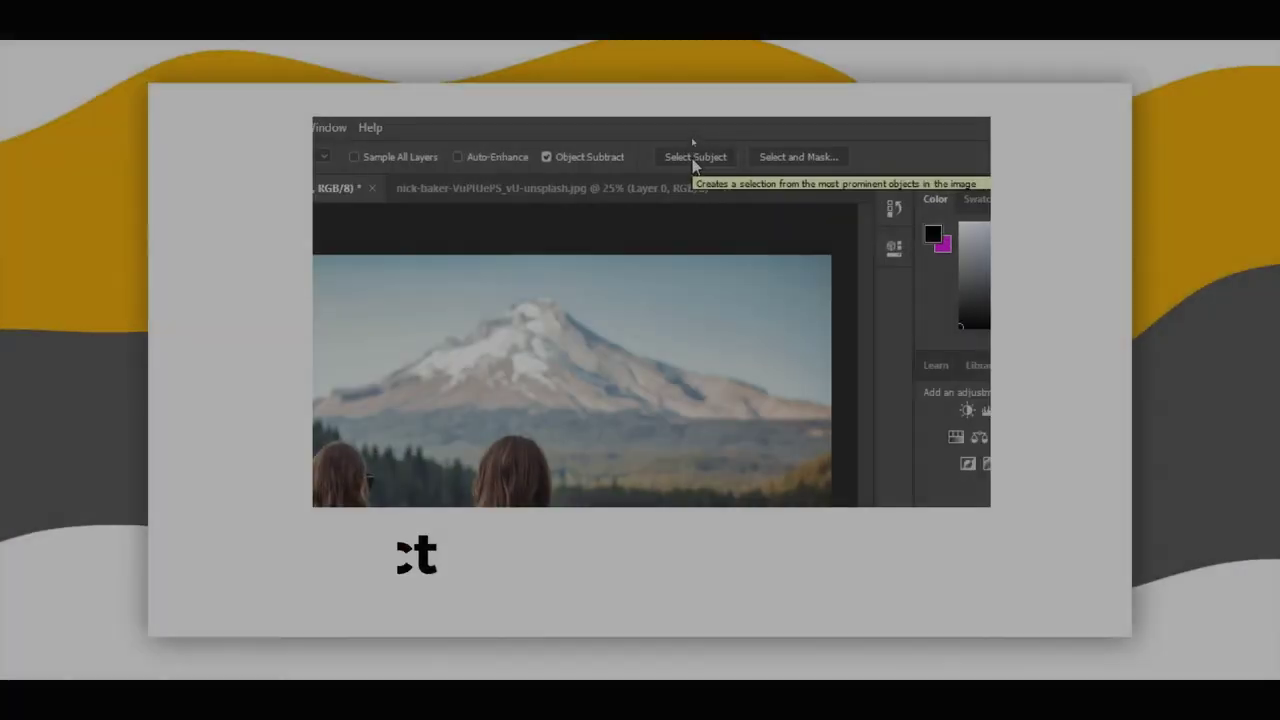
Step: Switch to the Cute-Dog-Hd-Wdescreen-Desktop-Wallpaper.jpg document
click(696, 158)
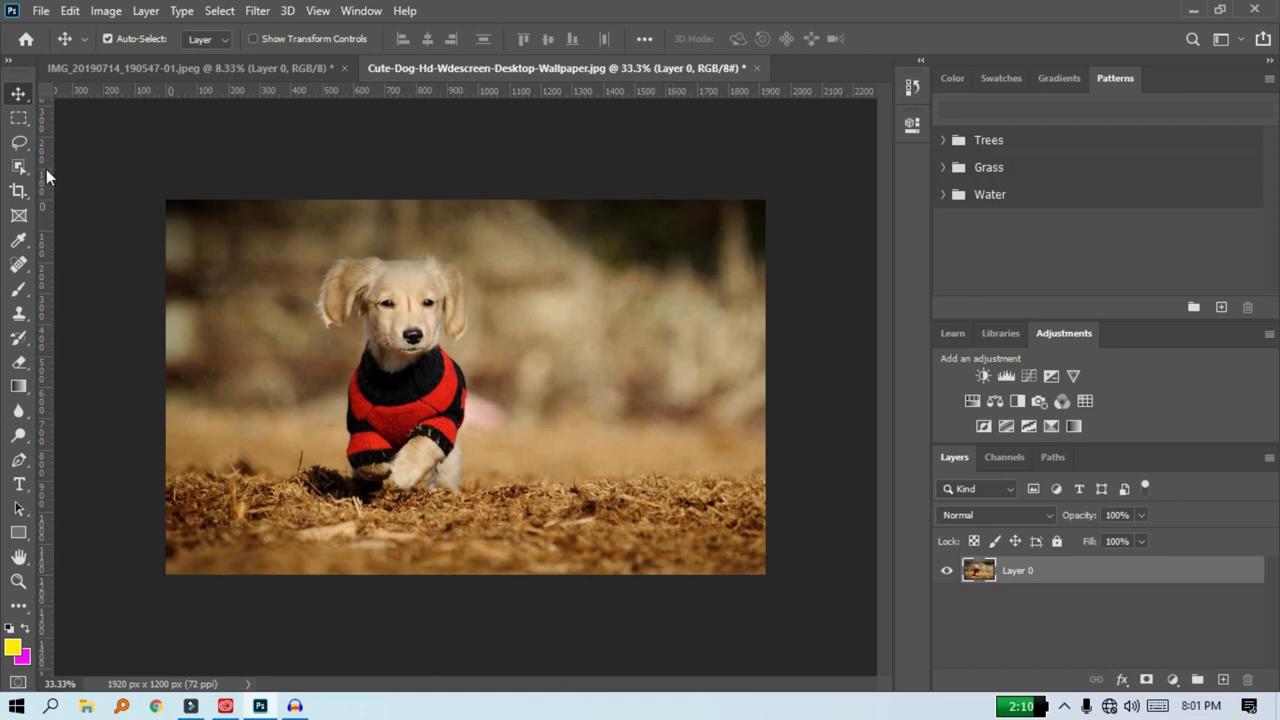
Step: Choose the Object Selection Tool and run Select Subject on the puppy photo
click(17, 168)
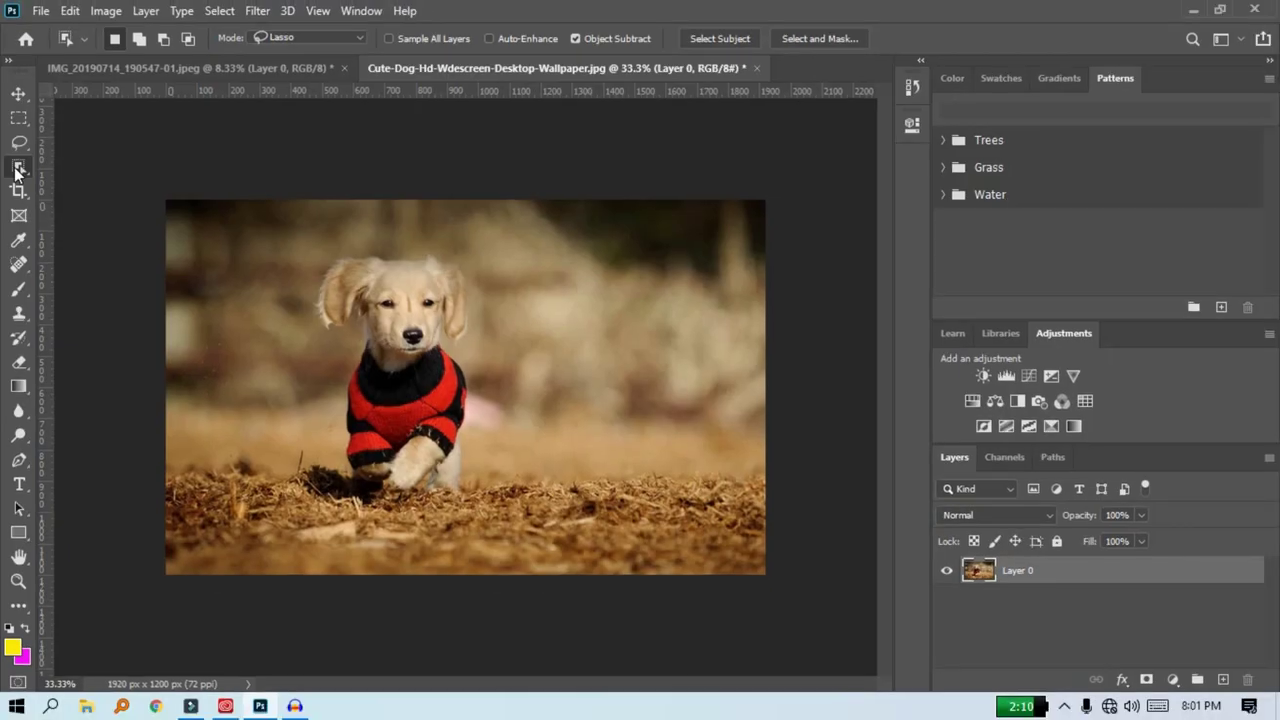
click(17, 168)
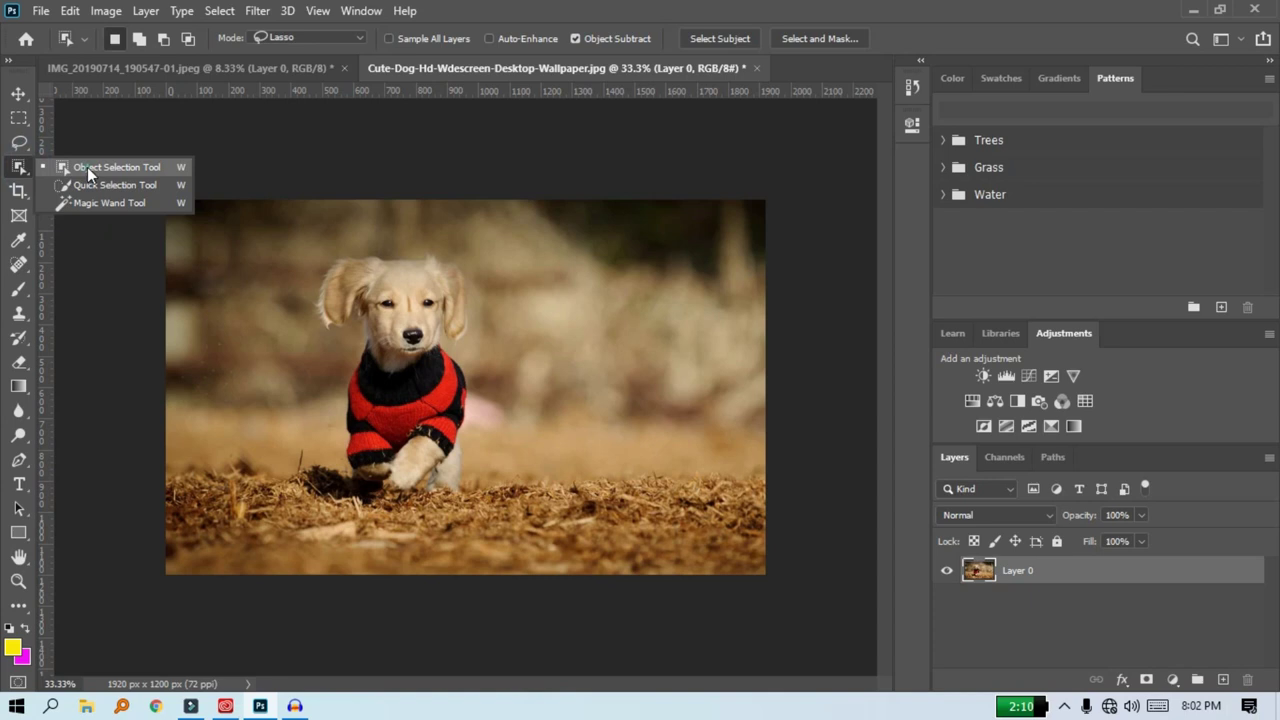
click(87, 167)
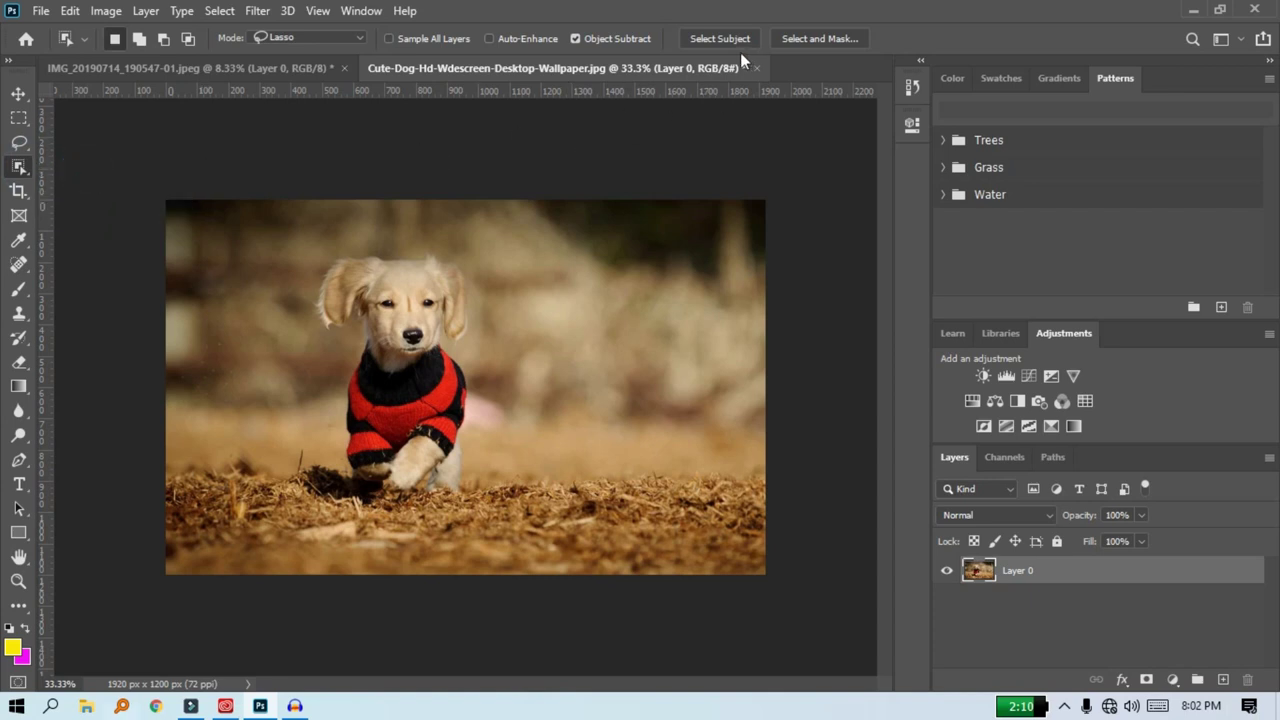
click(740, 48)
click(737, 42)
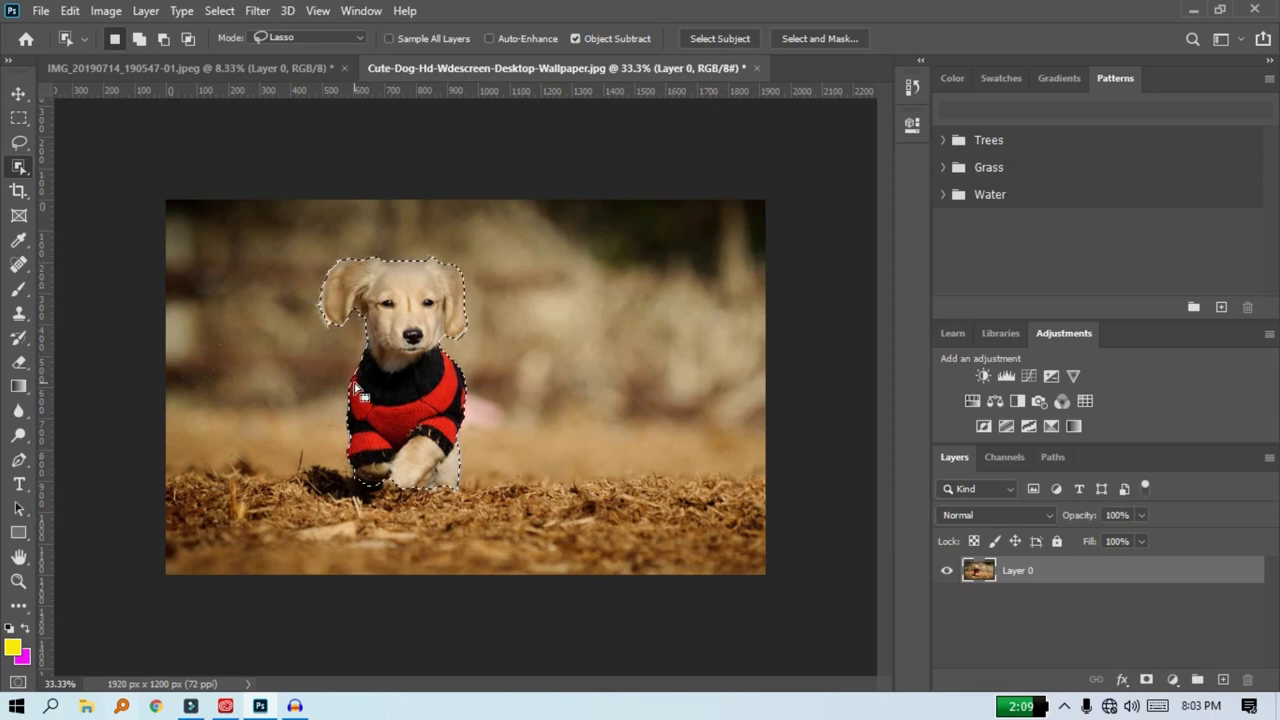
Step: Zoom in, subtract the background beside the puppy's leg from the selection, then zoom out
key(ctrl+plus)
key(ctrl+plus)
key(ctrl+plus)
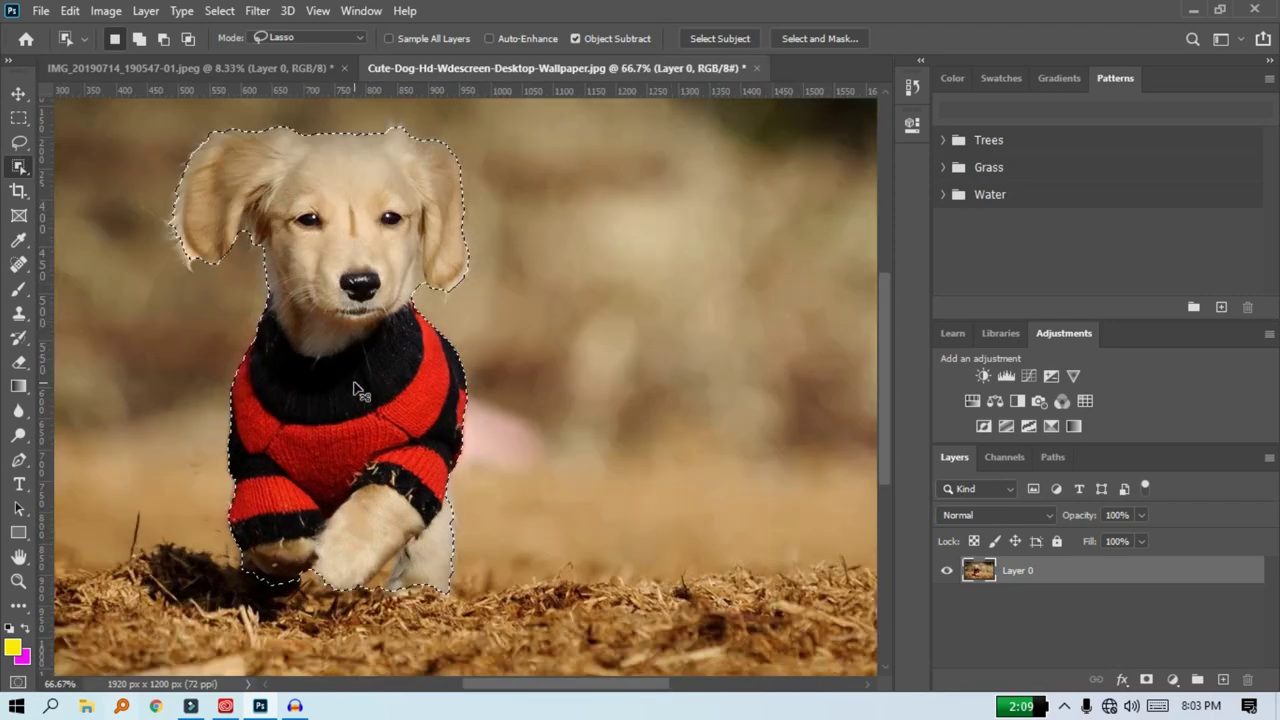
scroll(355, 388, down, 1)
scroll(322, 505, up, 1)
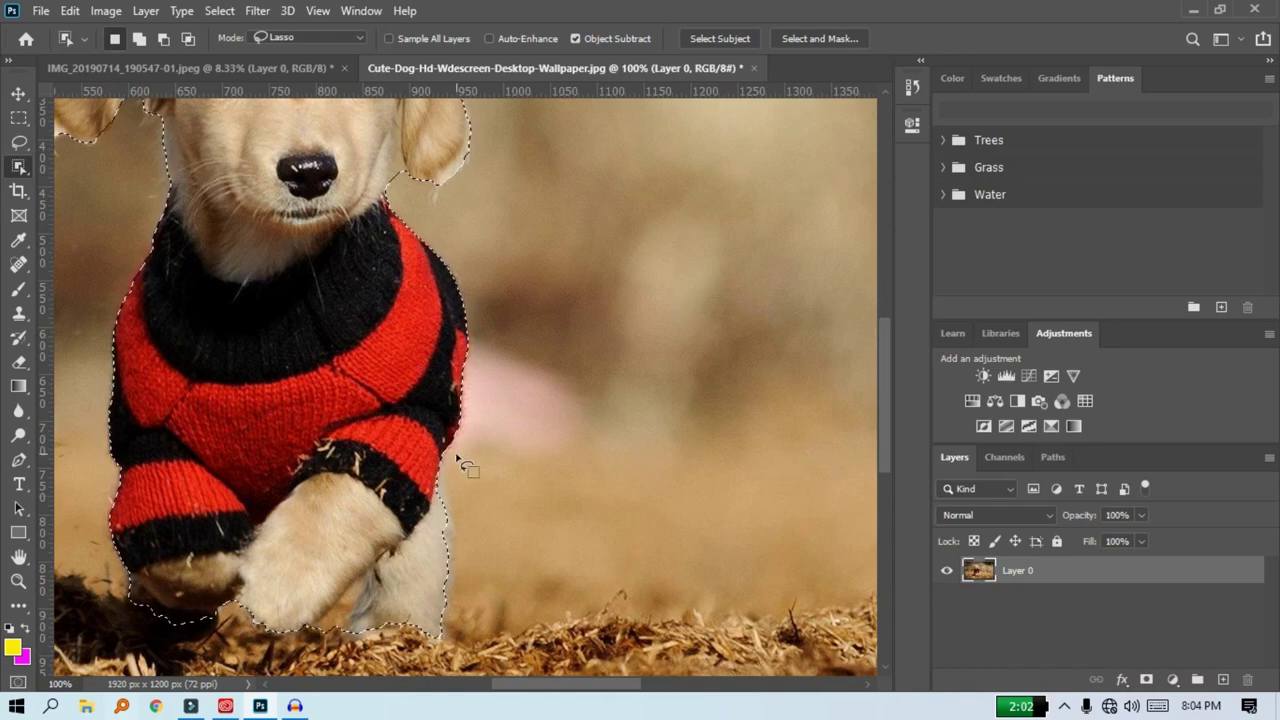
scroll(456, 458, up, 1)
scroll(457, 458, up, 1)
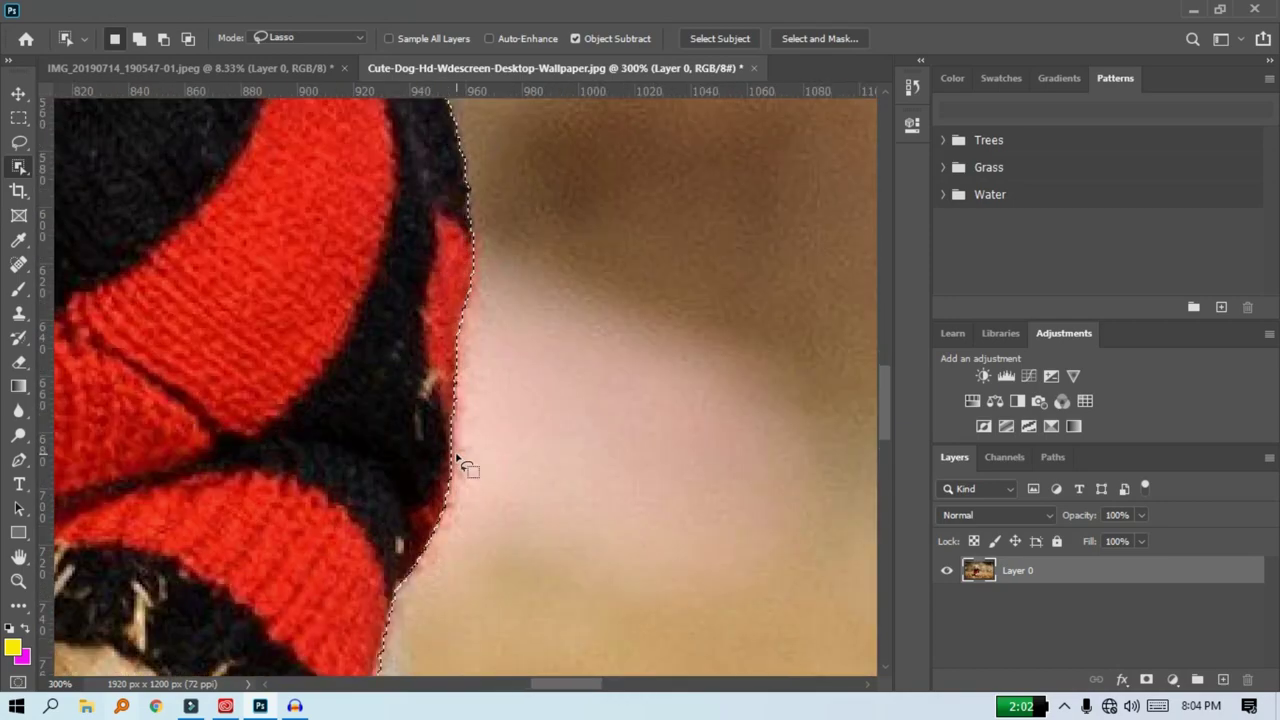
scroll(437, 540, down, 3)
scroll(434, 543, down, 3)
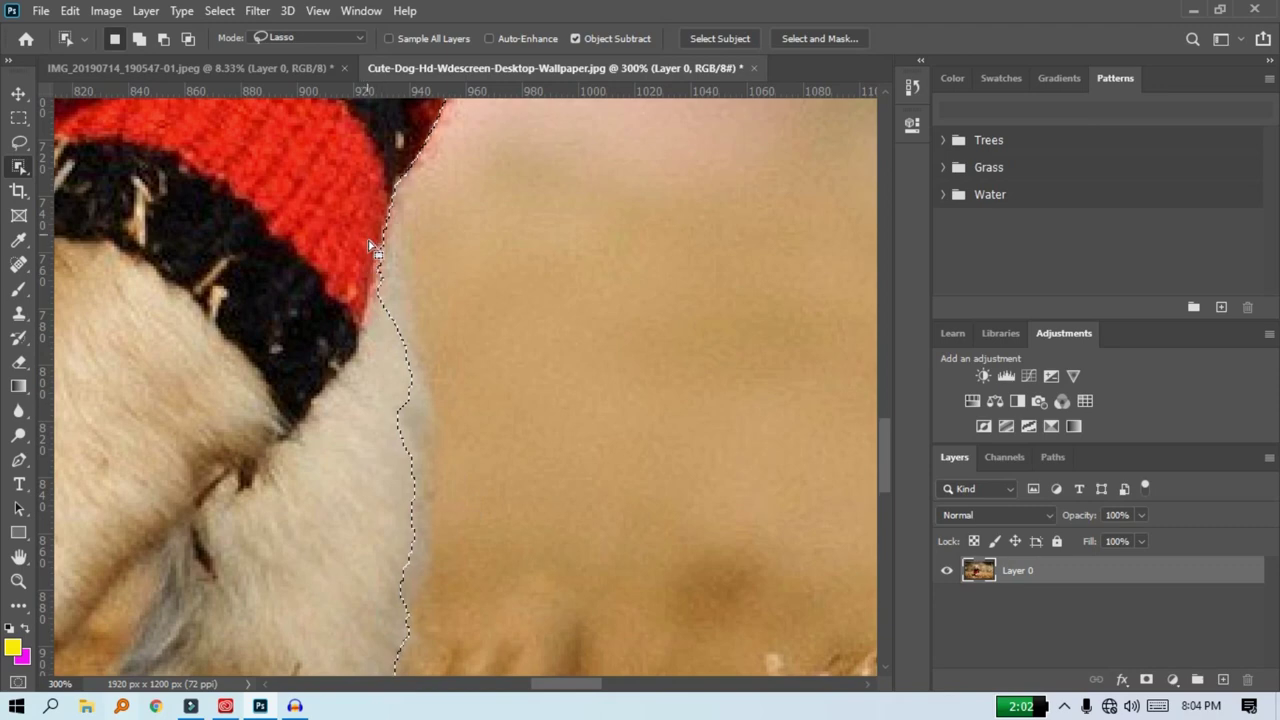
scroll(371, 251, down, 1)
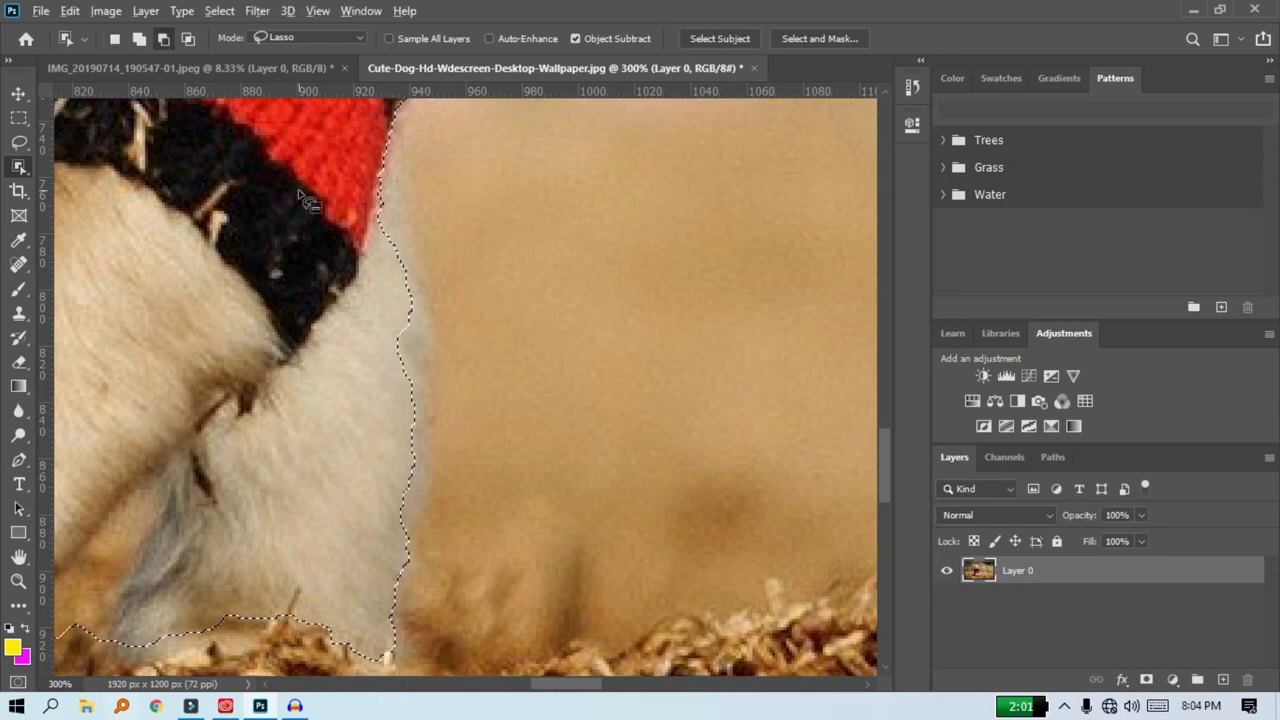
mouse_move(313, 168)
mouse_down()
mouse_move(457, 209)
mouse_move(516, 372)
mouse_move(520, 577)
mouse_move(470, 690)
mouse_move(350, 665)
mouse_move(285, 442)
mouse_move(294, 270)
mouse_move(316, 178)
mouse_up()
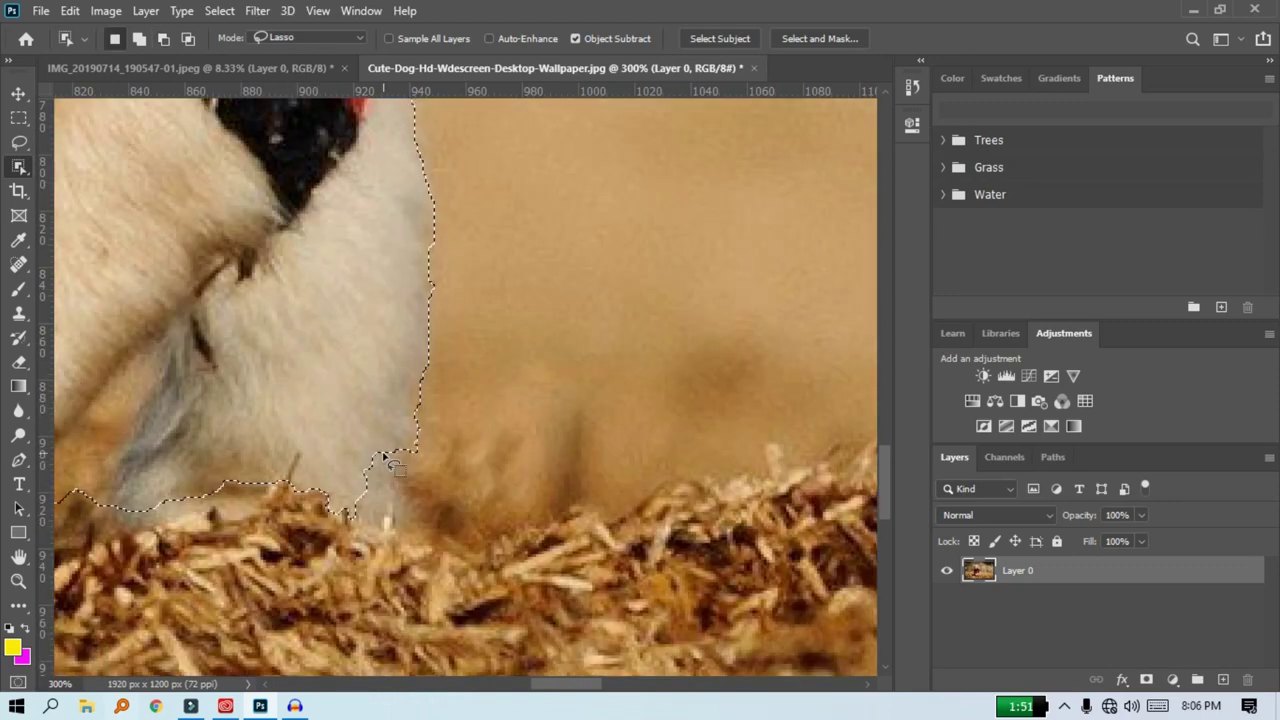
key(ctrl+minus)
key(ctrl+minus)
key(ctrl+minus)
key(ctrl+minus)
key(ctrl+minus)
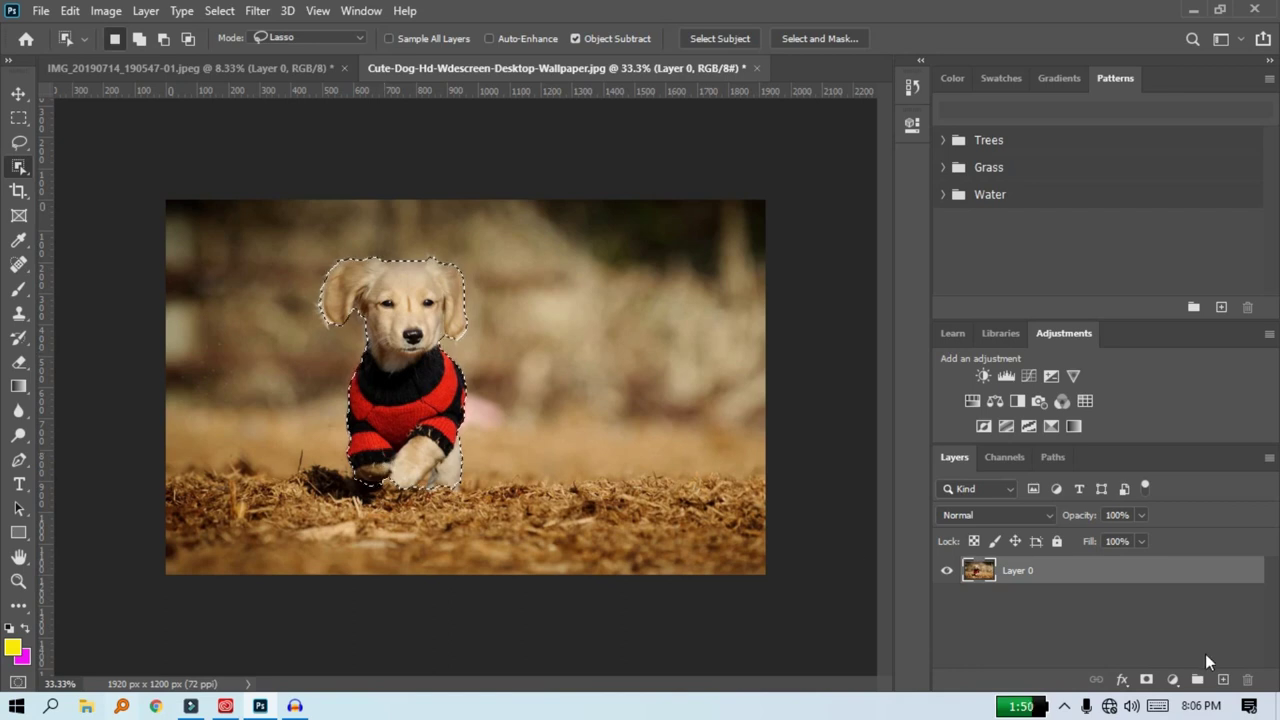
Step: Put the selected puppy on new Layer 1 and hide Layer 0
click(1223, 679)
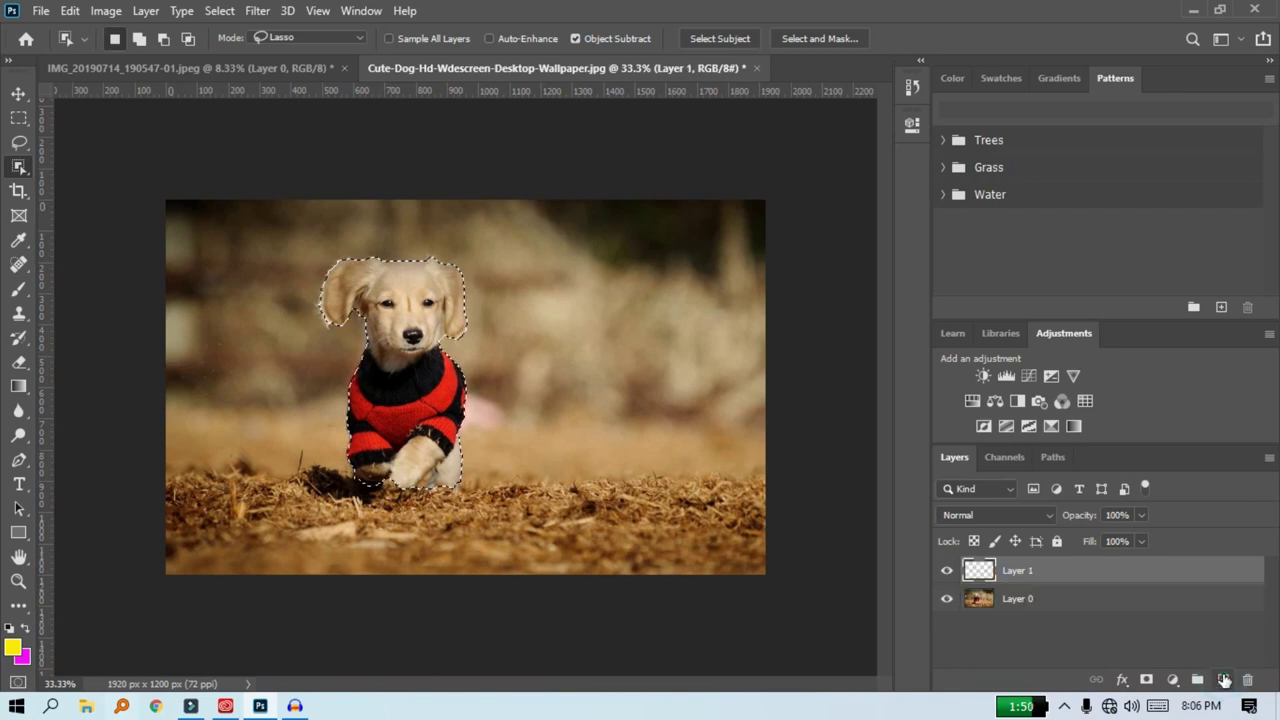
key(ctrl+d)
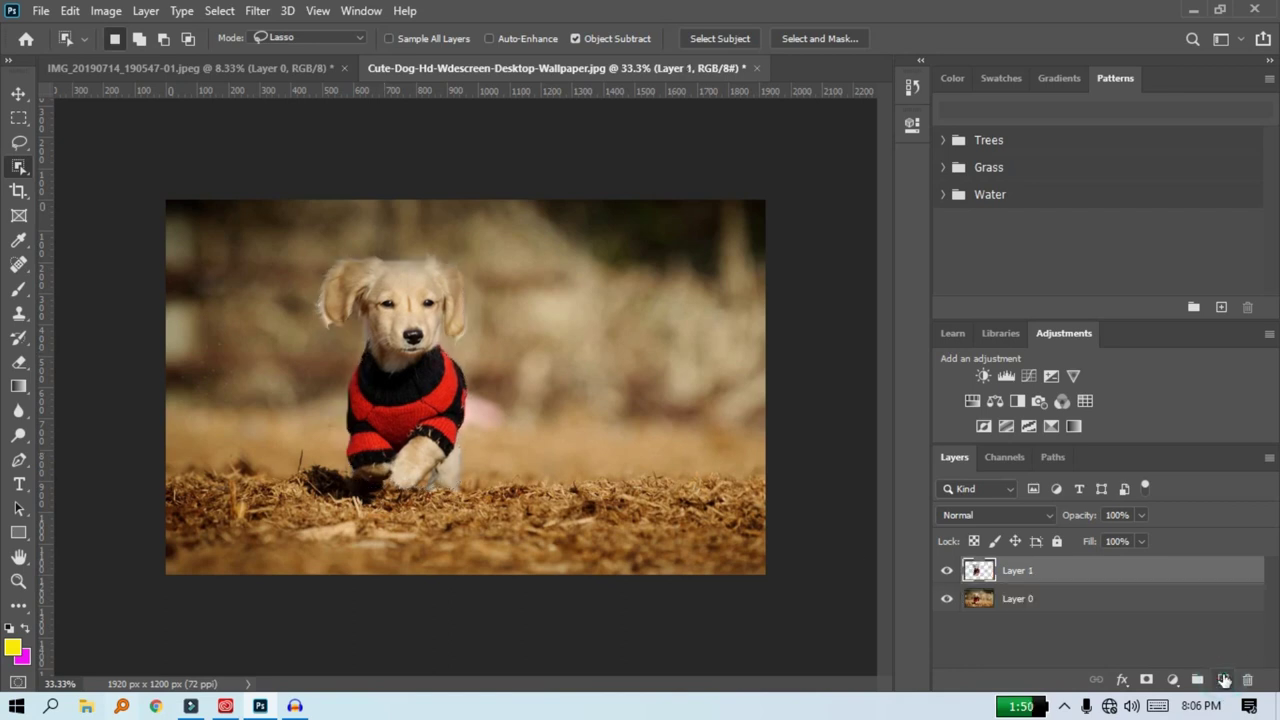
click(945, 600)
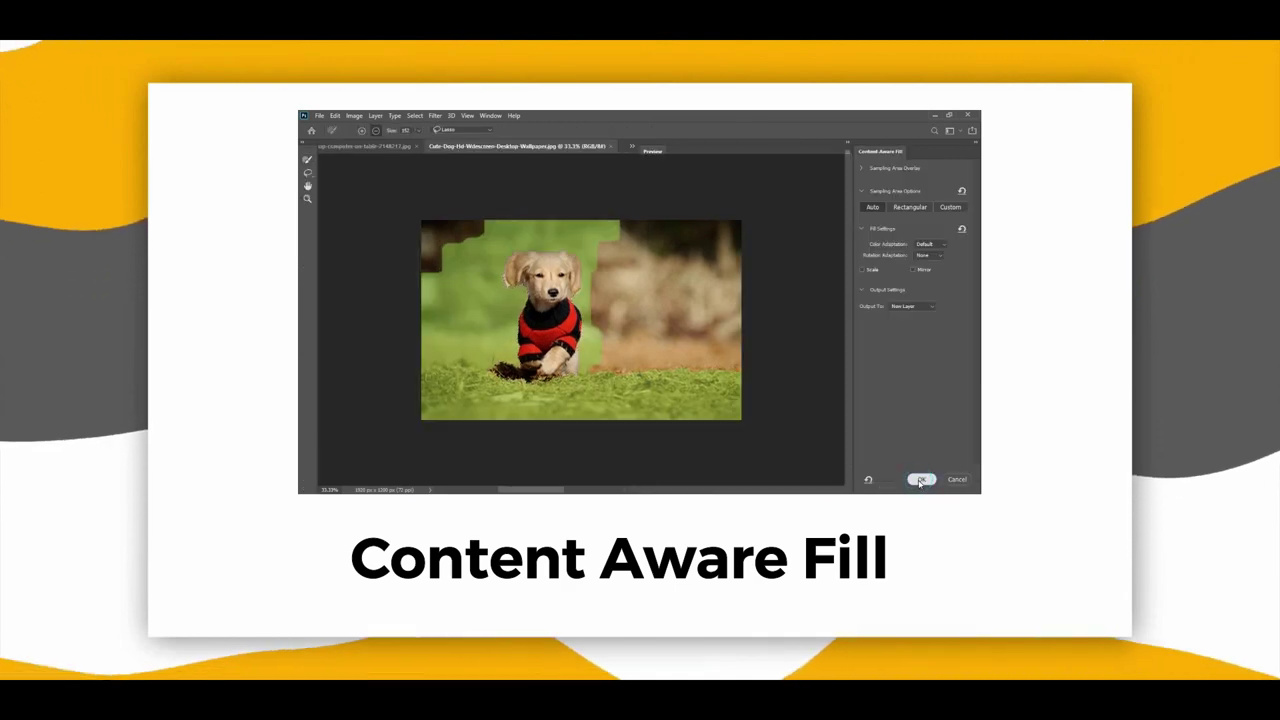
Step: Switch to the Untitled design.png document showing the turquoise van
click(920, 480)
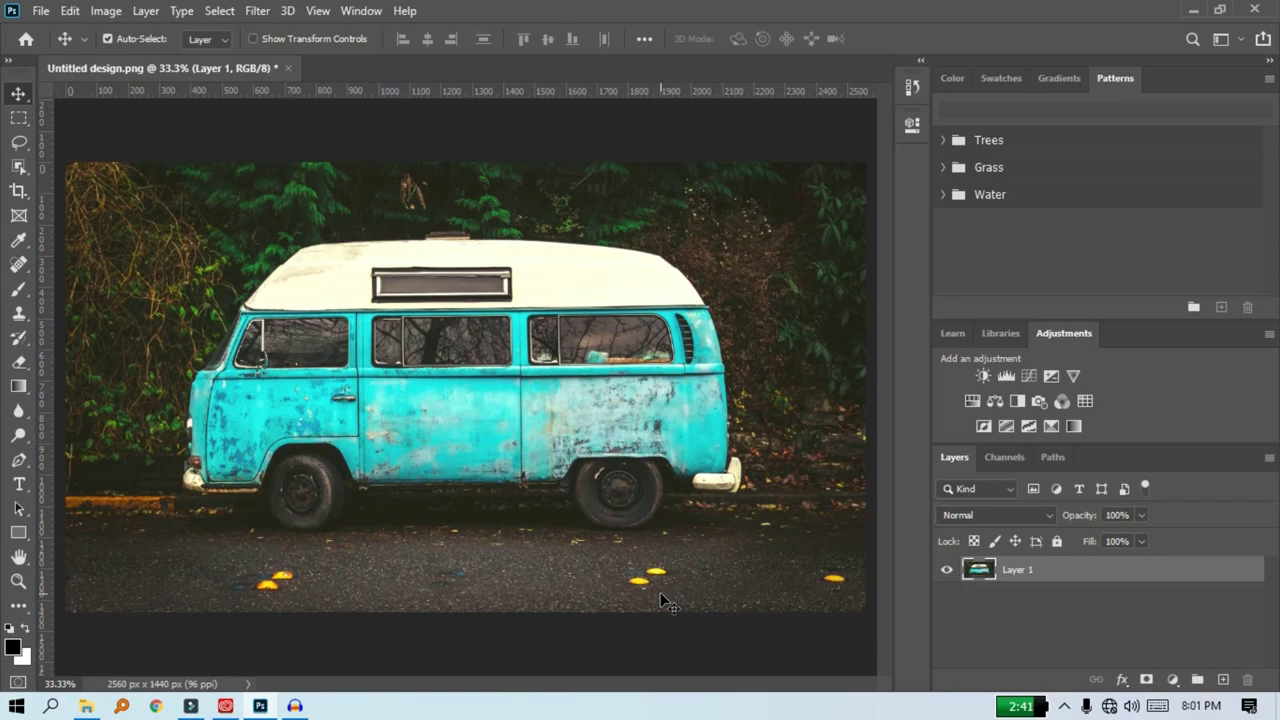
Step: Zoom to 100% and box-select the two yellow road markers with the Object Selection Tool
key(ctrl+plus)
key(ctrl+plus)
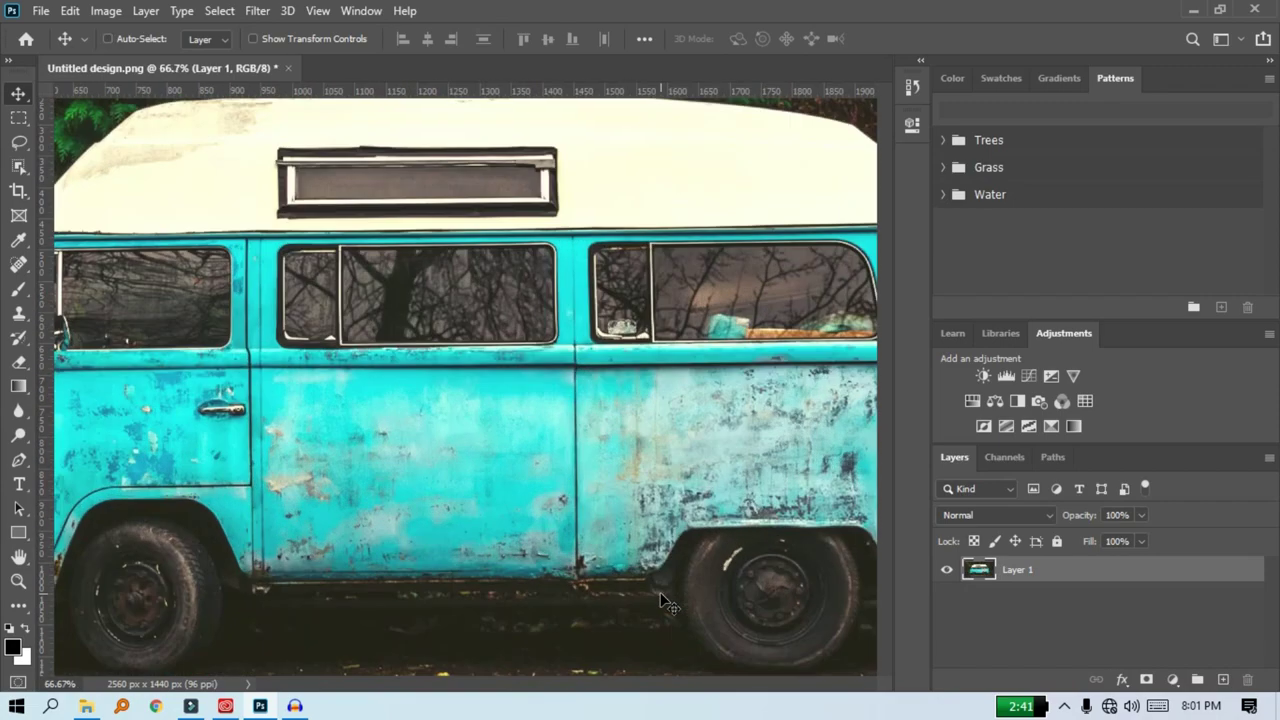
key(ctrl+plus)
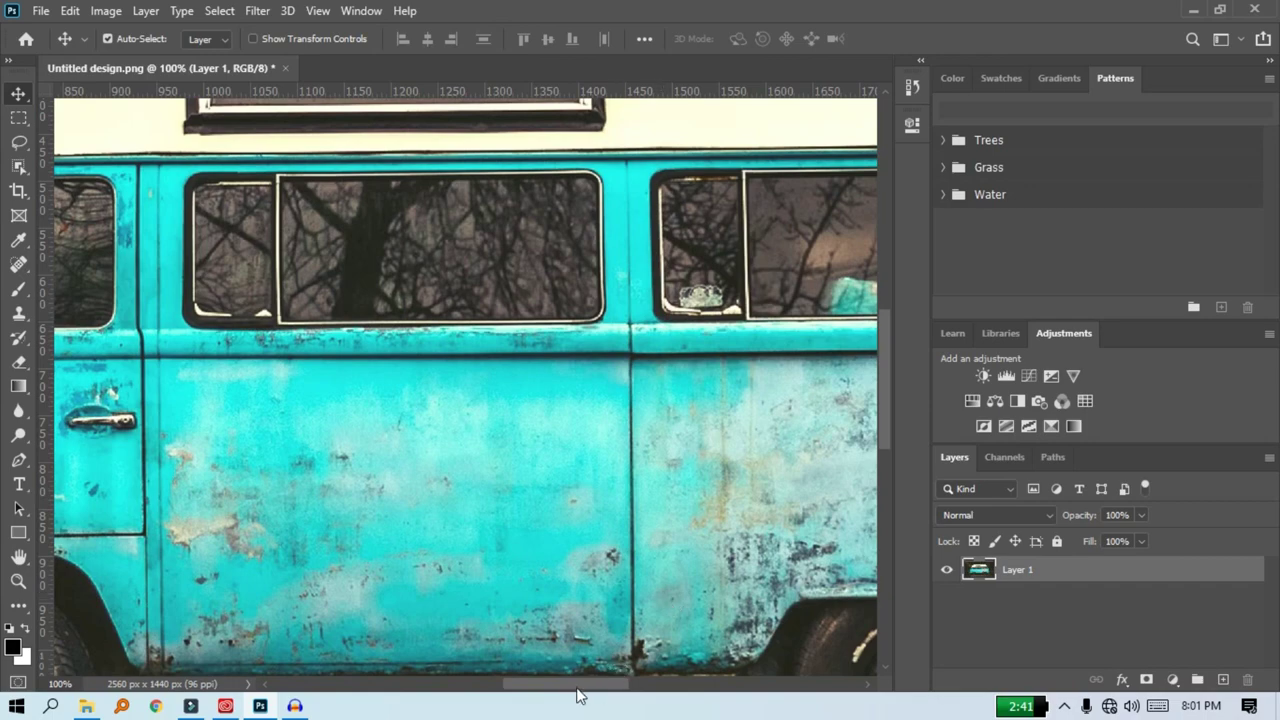
drag(578, 695, 684, 674)
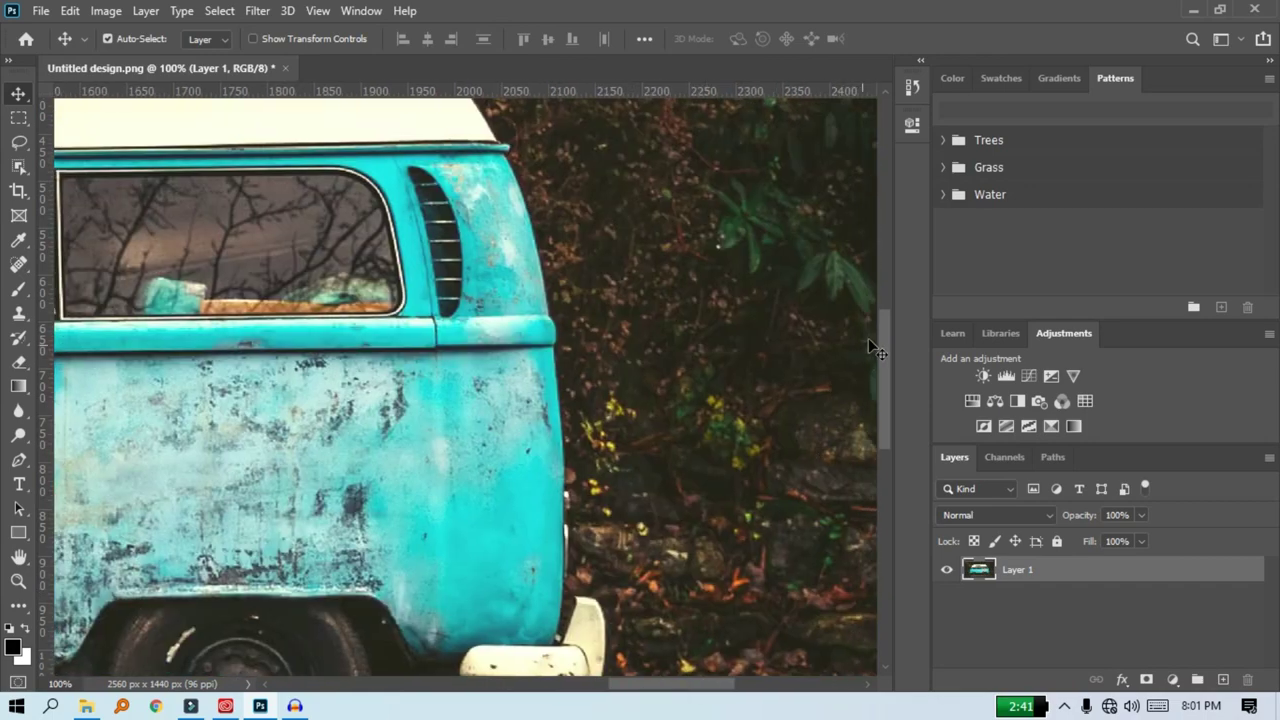
drag(888, 322, 886, 453)
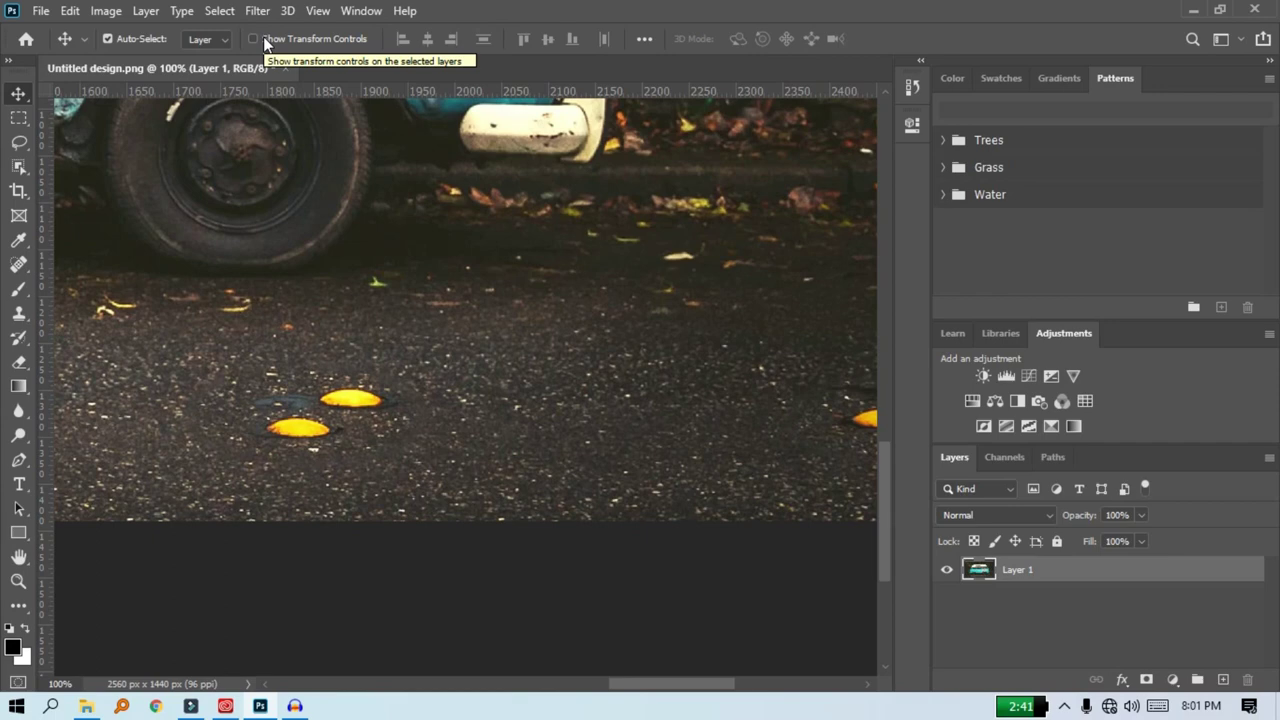
click(30, 166)
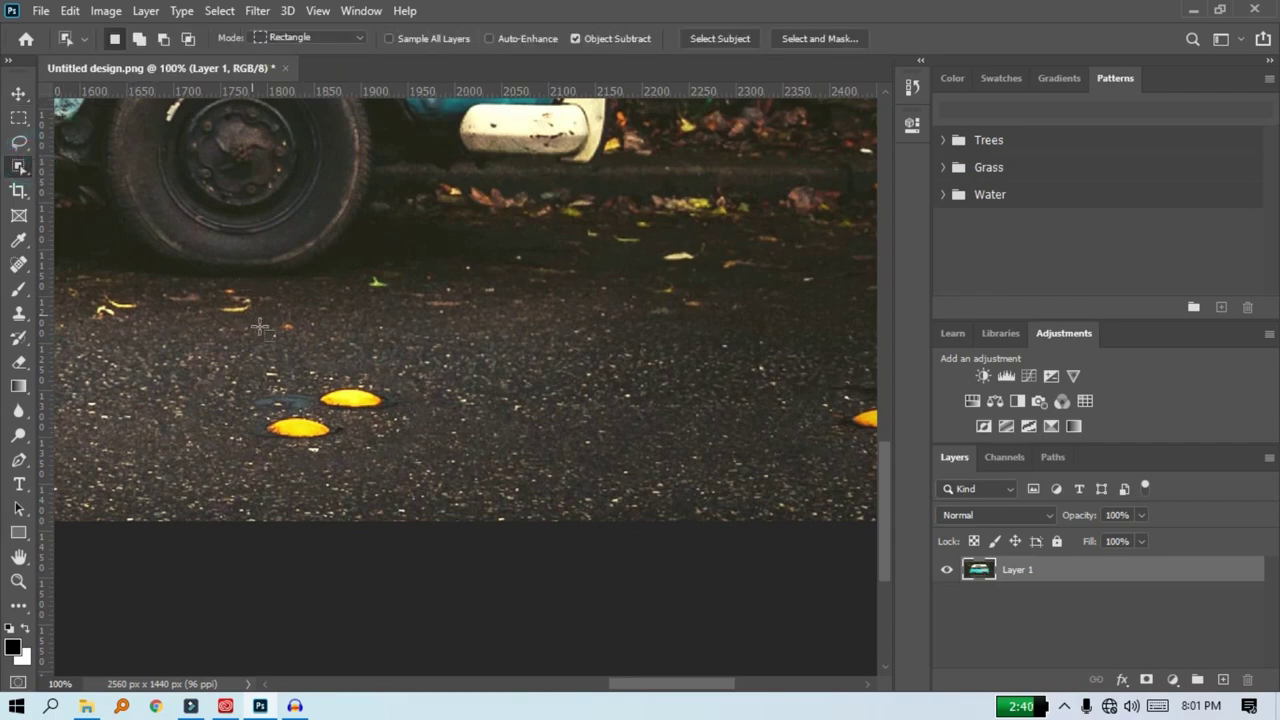
drag(240, 360, 400, 481)
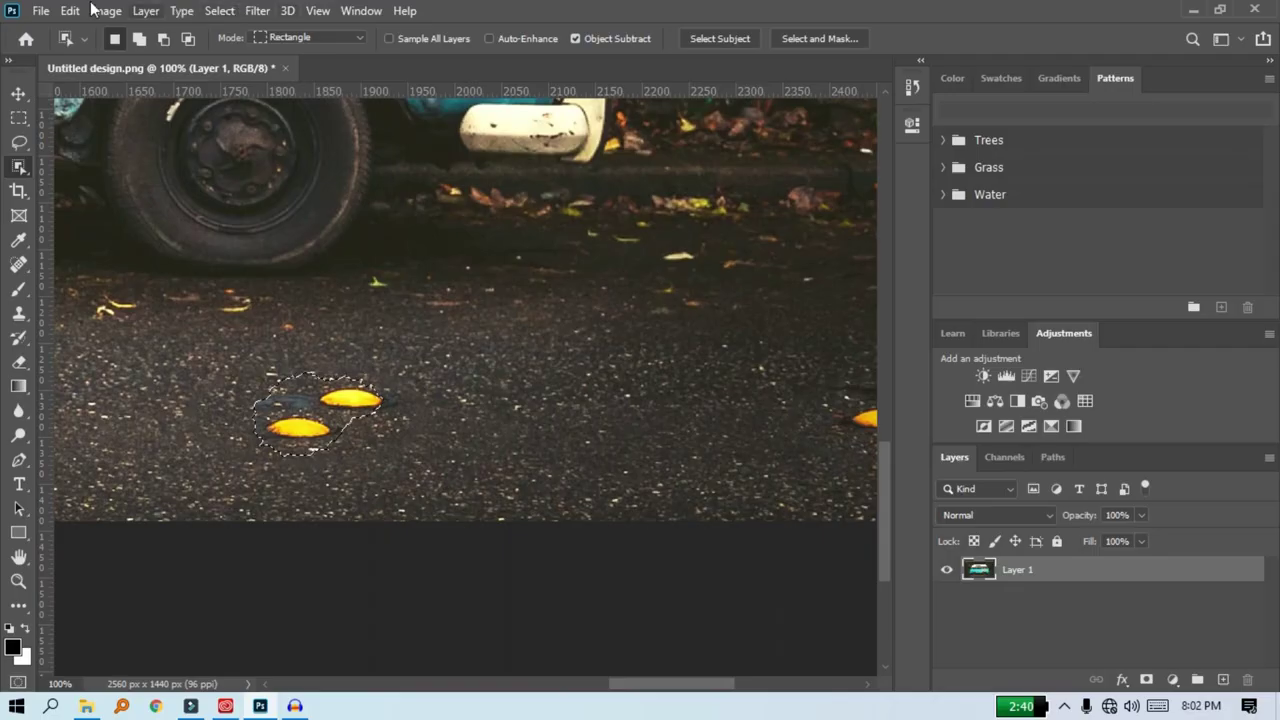
click(72, 11)
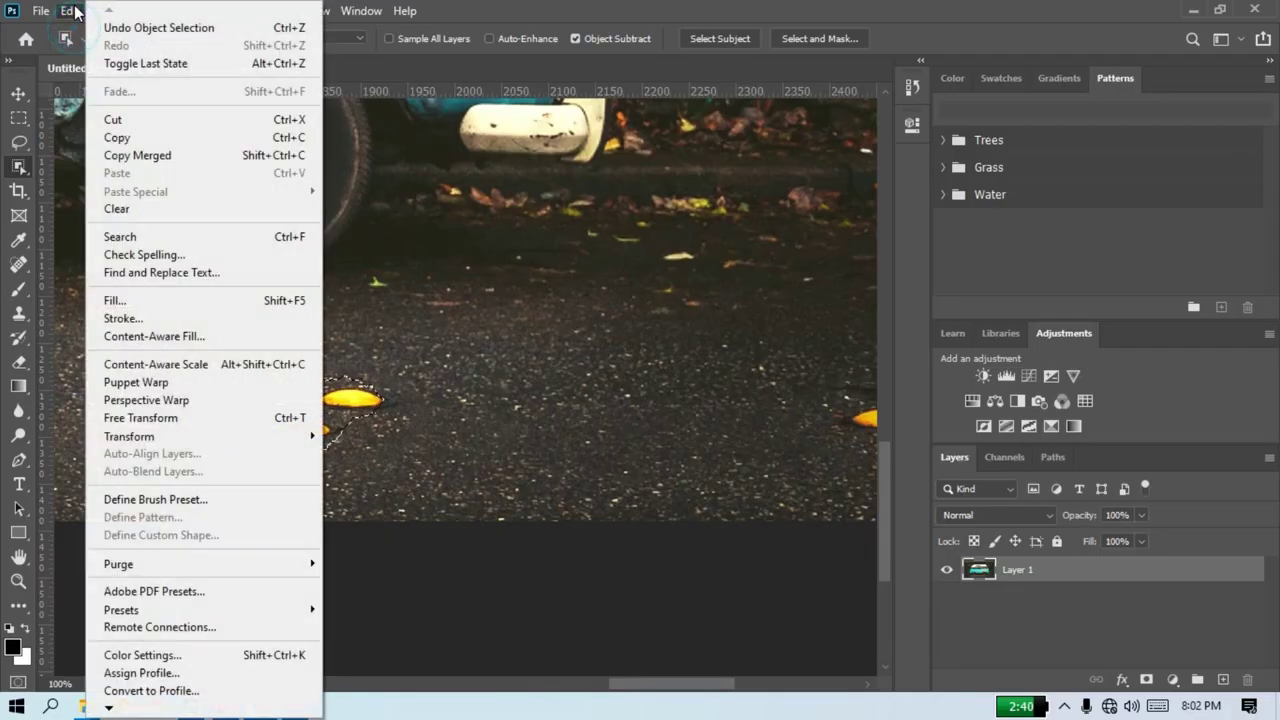
Step: Apply Content-Aware Fill to the markers with Output To set to New Layer
click(168, 340)
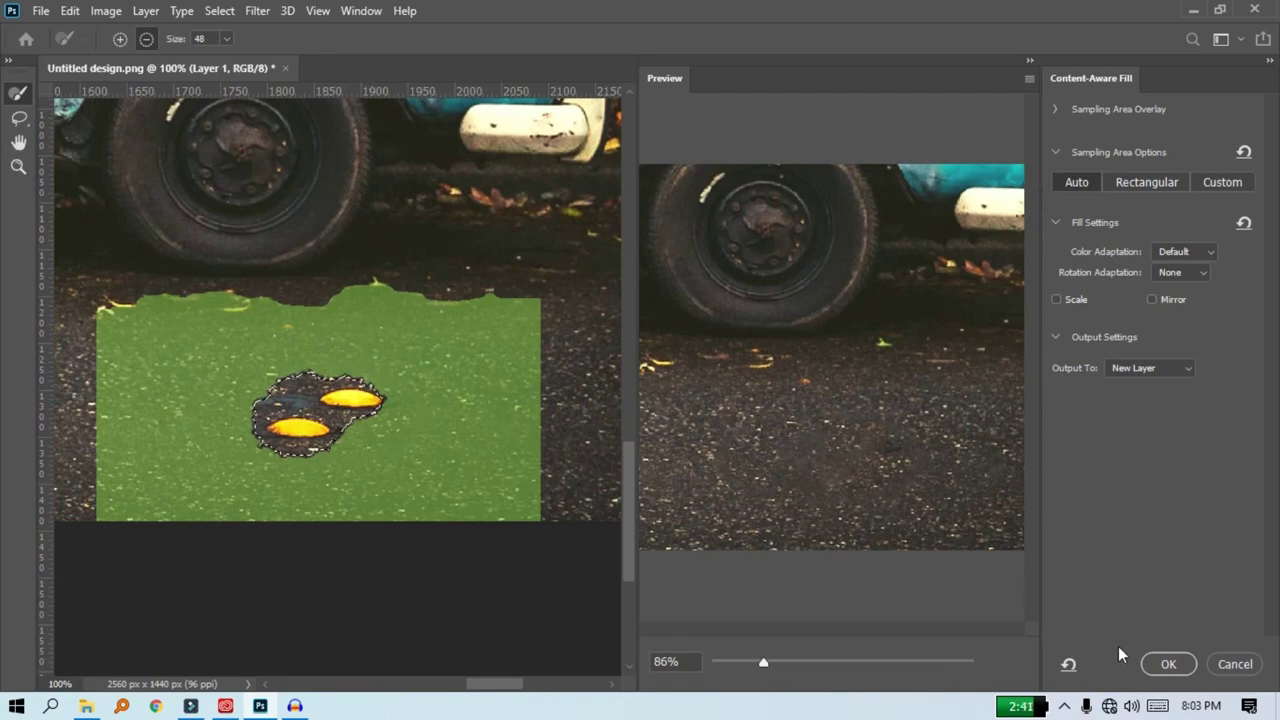
click(1170, 665)
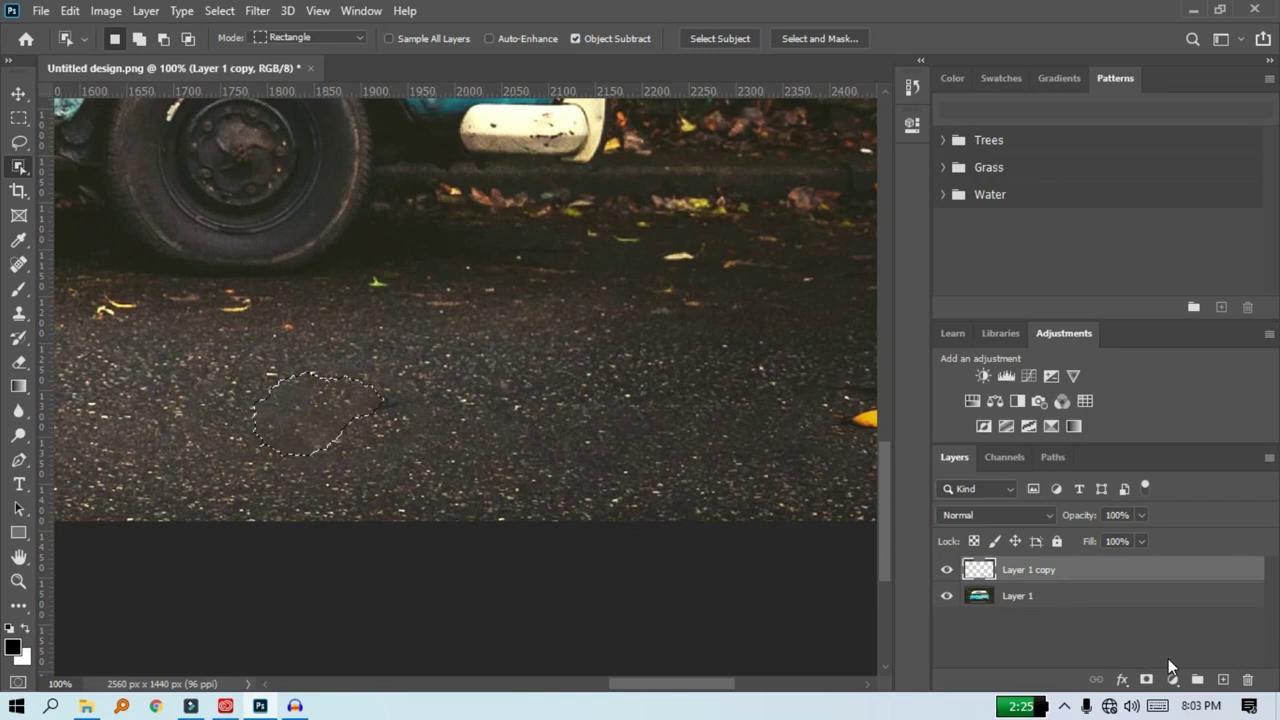
Step: Deselect the patched road and zoom out to 33.3% to view the whole photo
key(ctrl+d)
key(ctrl+minus)
key(ctrl+minus)
key(ctrl+minus)
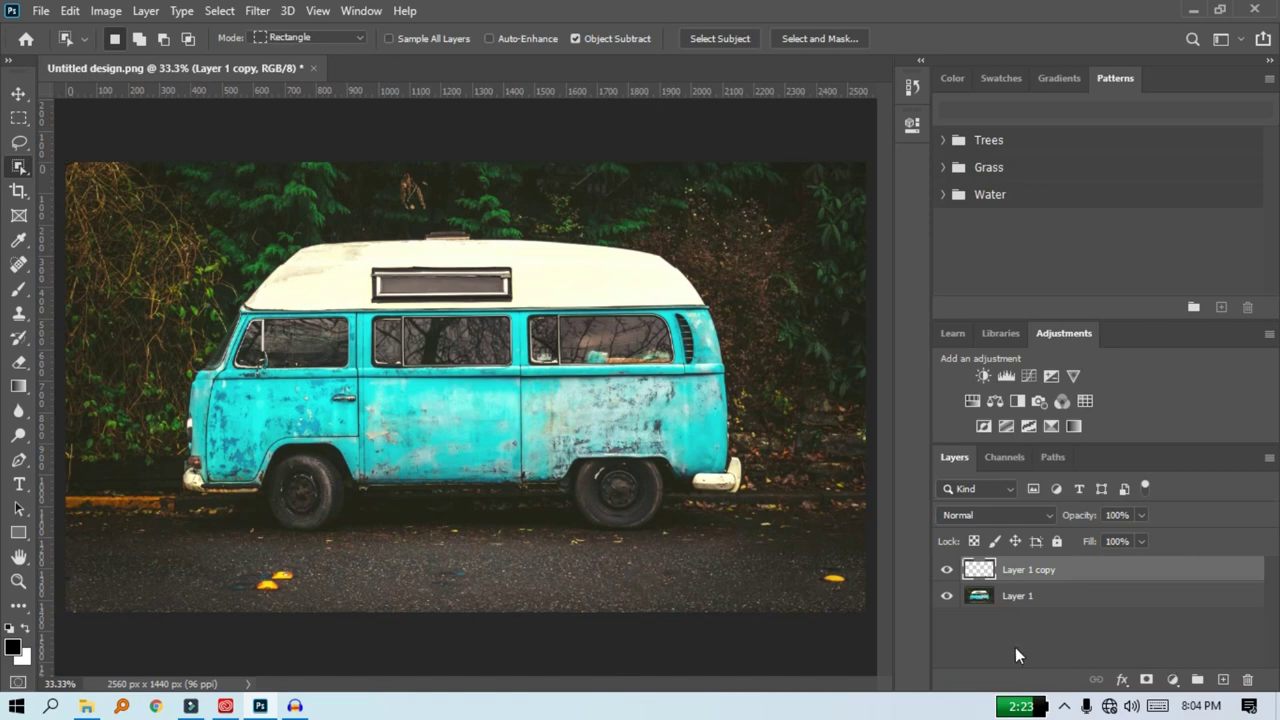
Step: Choose Save As from the File menu (Shift+Ctrl+S)
click(42, 10)
click(74, 236)
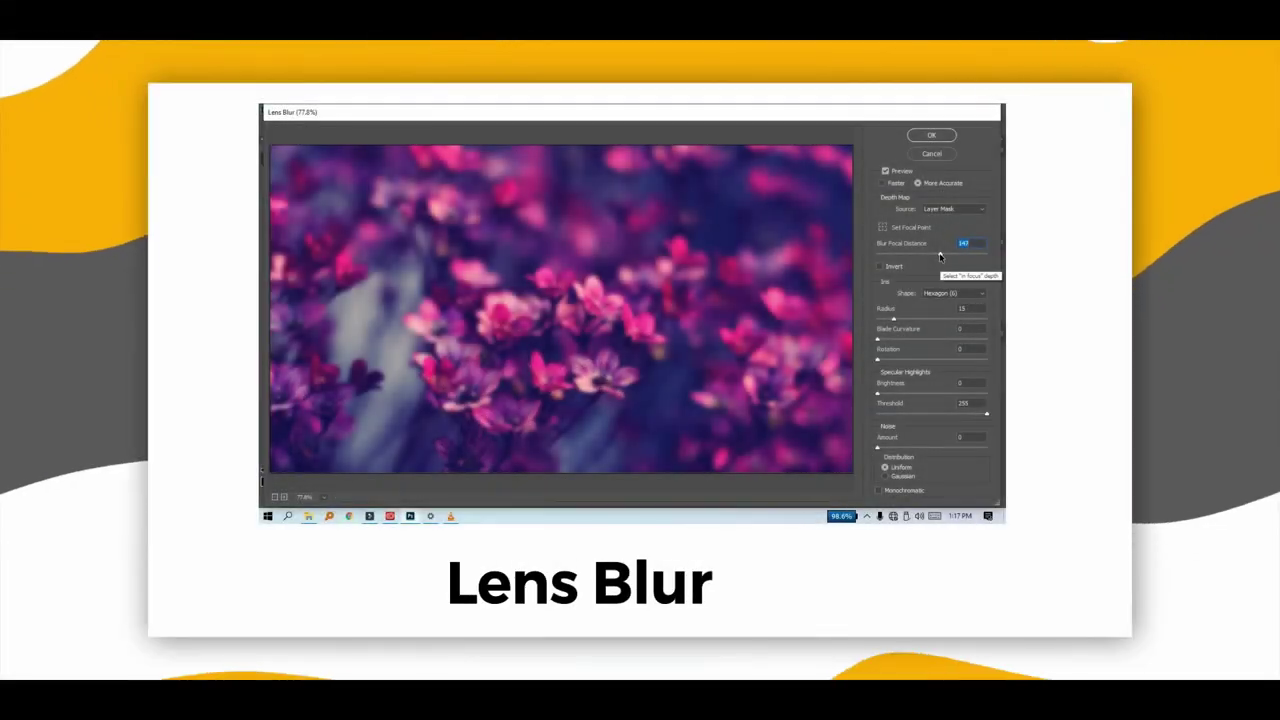
Step: Open the pink flower photo c449b2cd4f95f7b1cdda8b529ec68072.0.jpg as Layer 0
click(899, 263)
click(891, 255)
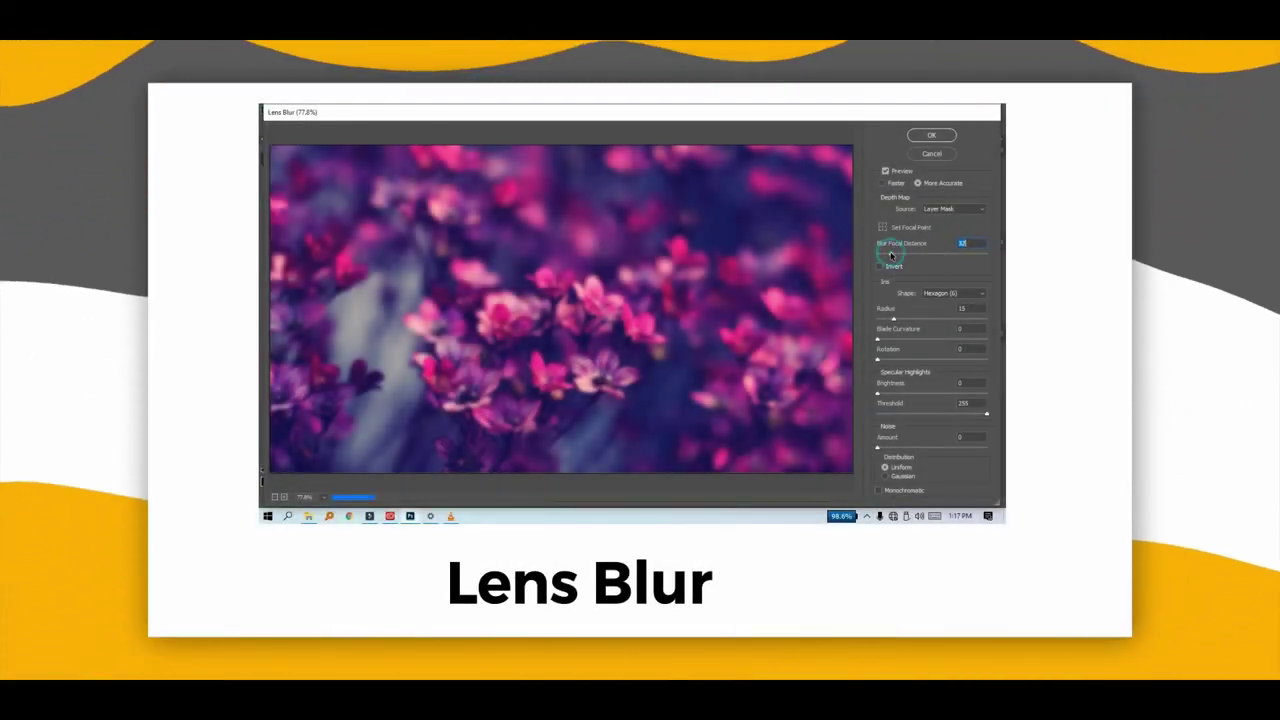
click(985, 255)
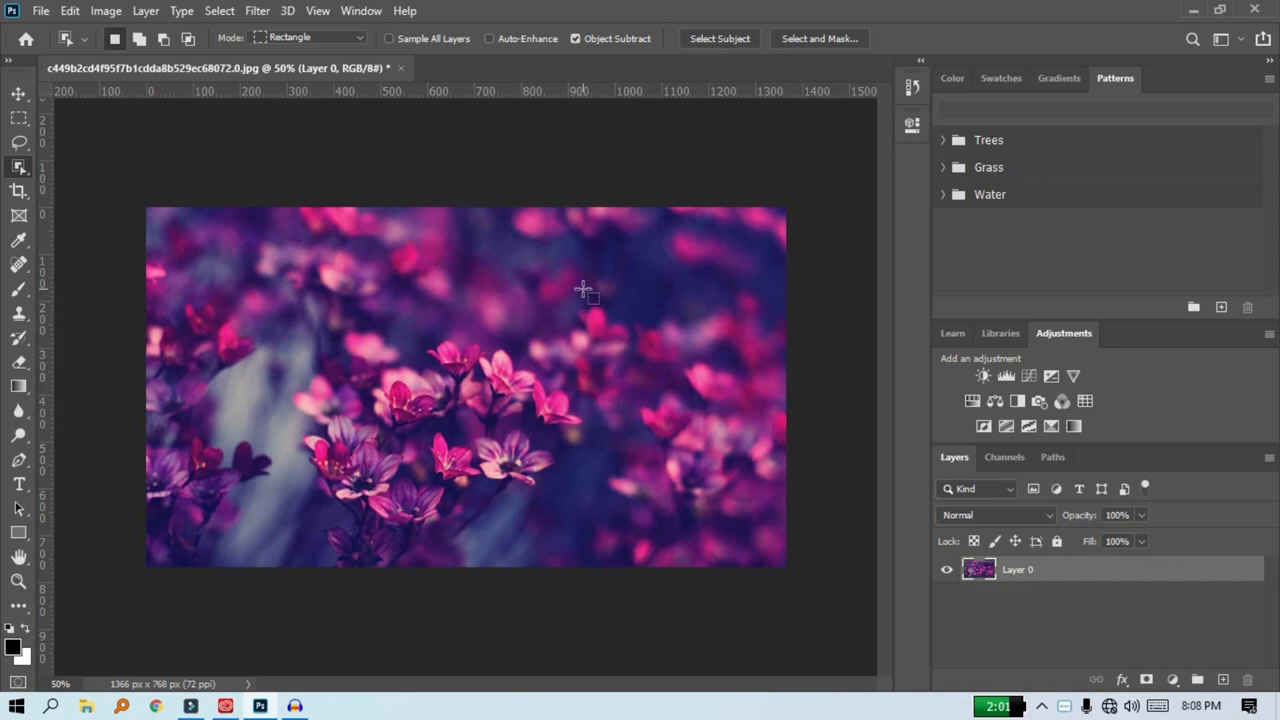
Step: Launch the Filter > Blur > Lens Blur dialog on the flower photo
key(ctrl+plus)
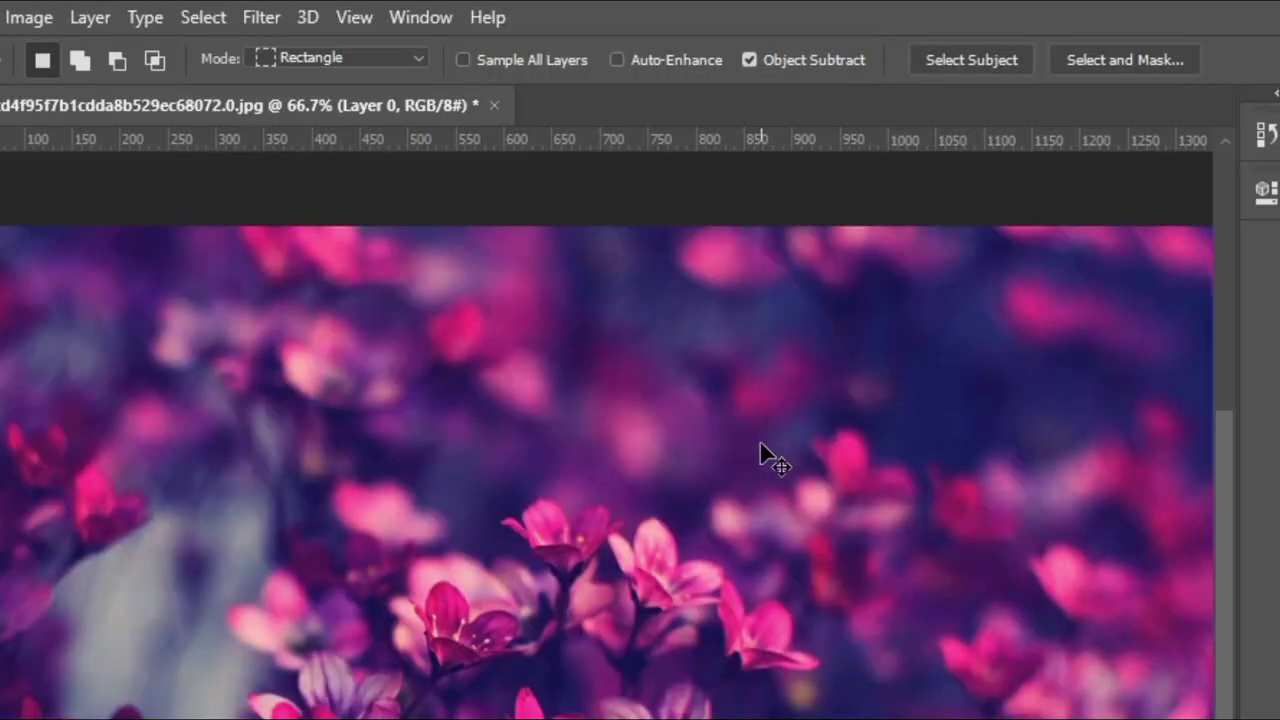
key(ctrl+minus)
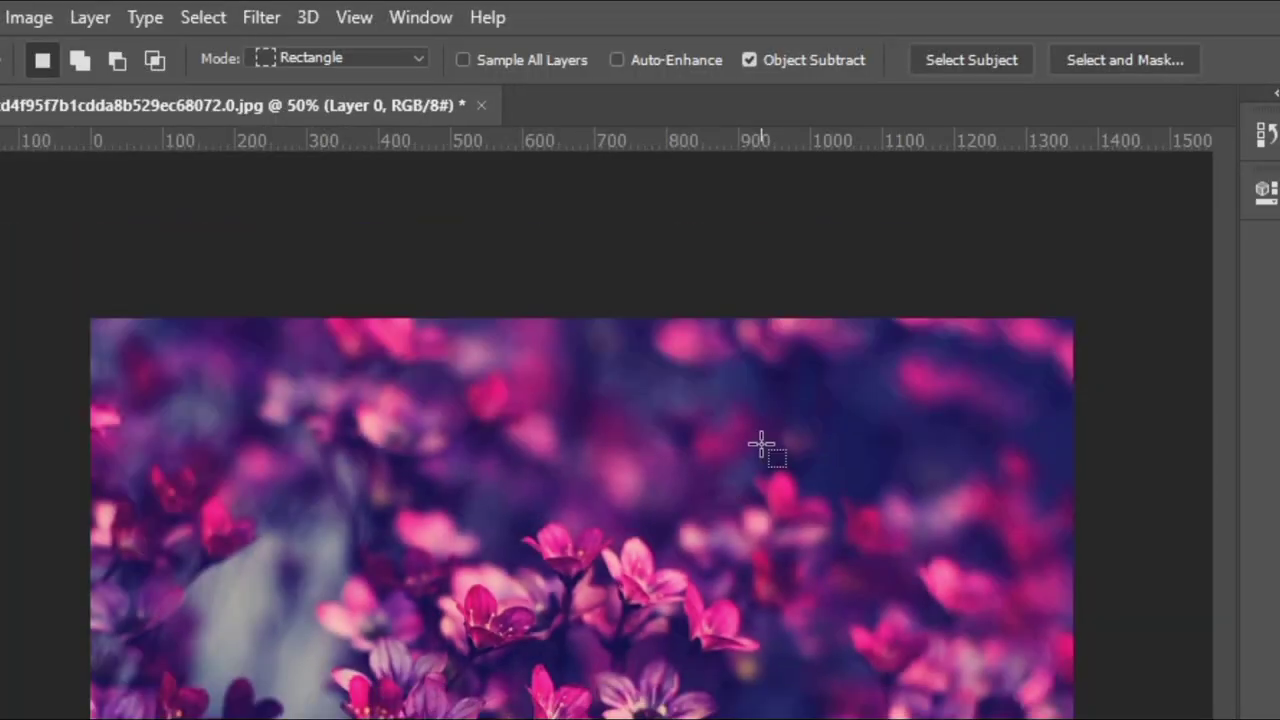
click(258, 20)
mouse_move(293, 335)
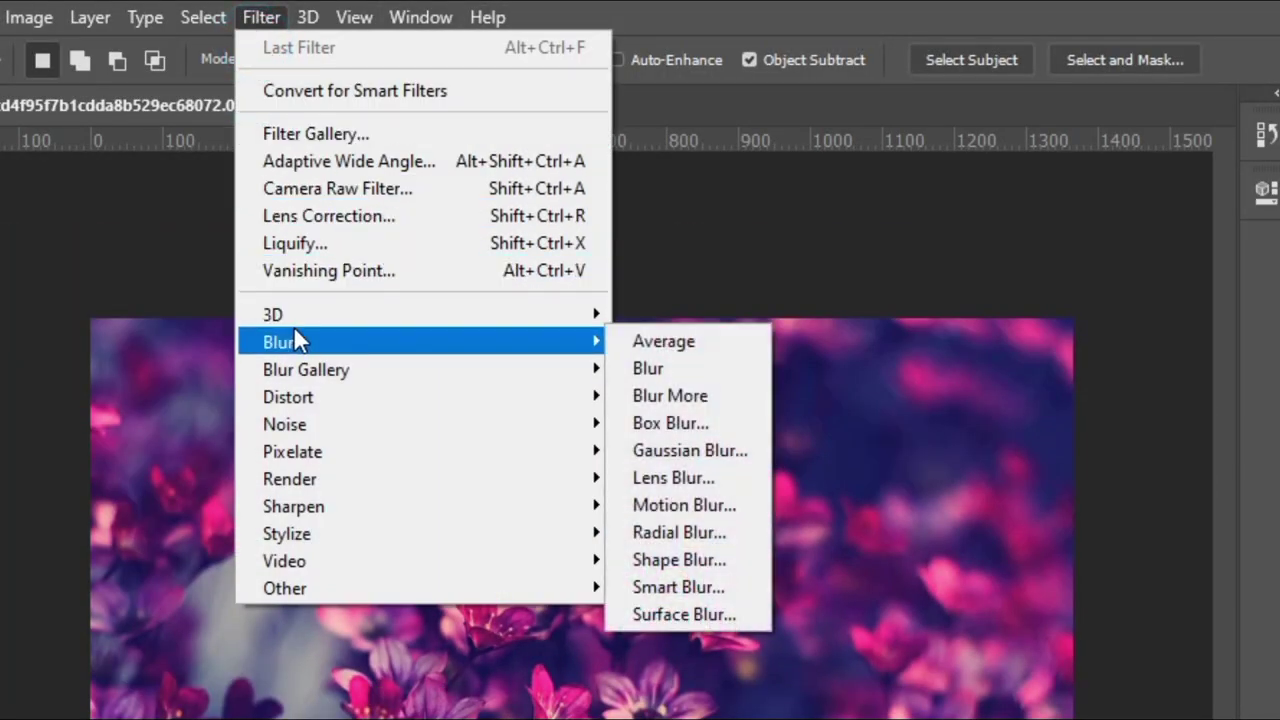
click(645, 479)
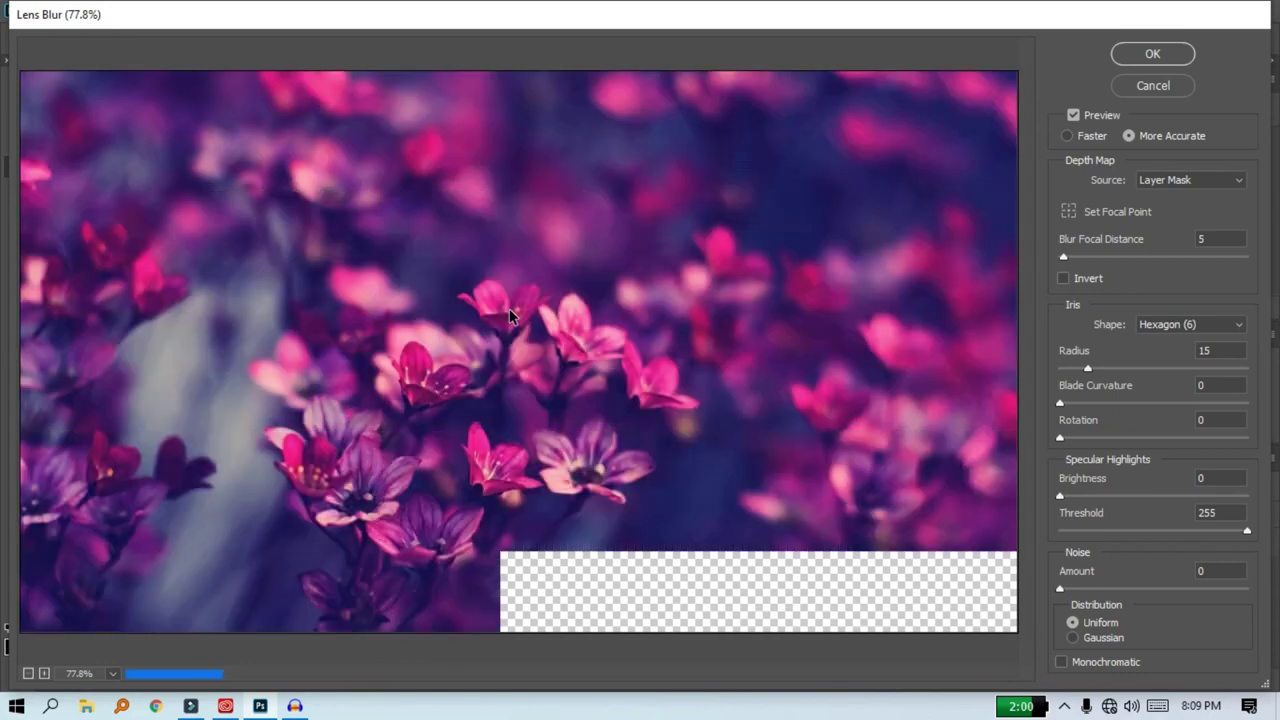
Step: Set the Lens Blur depth map source to Transparency
click(1185, 180)
click(1179, 182)
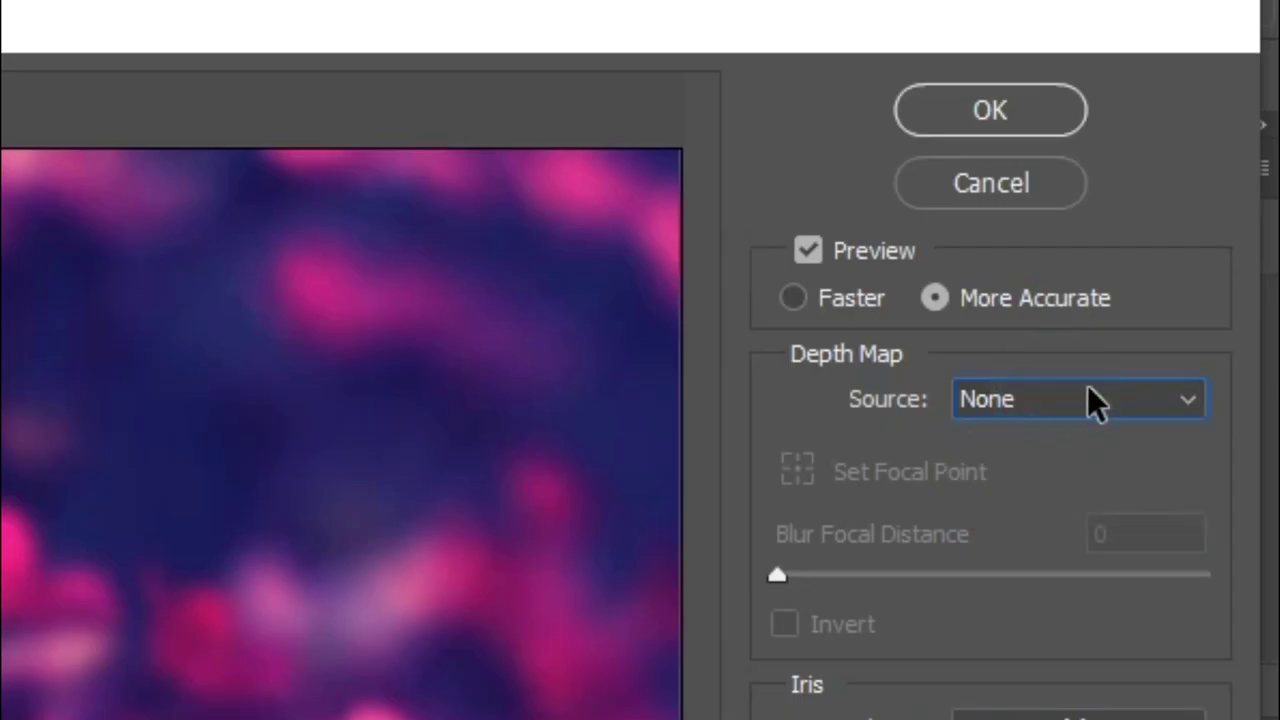
click(1088, 387)
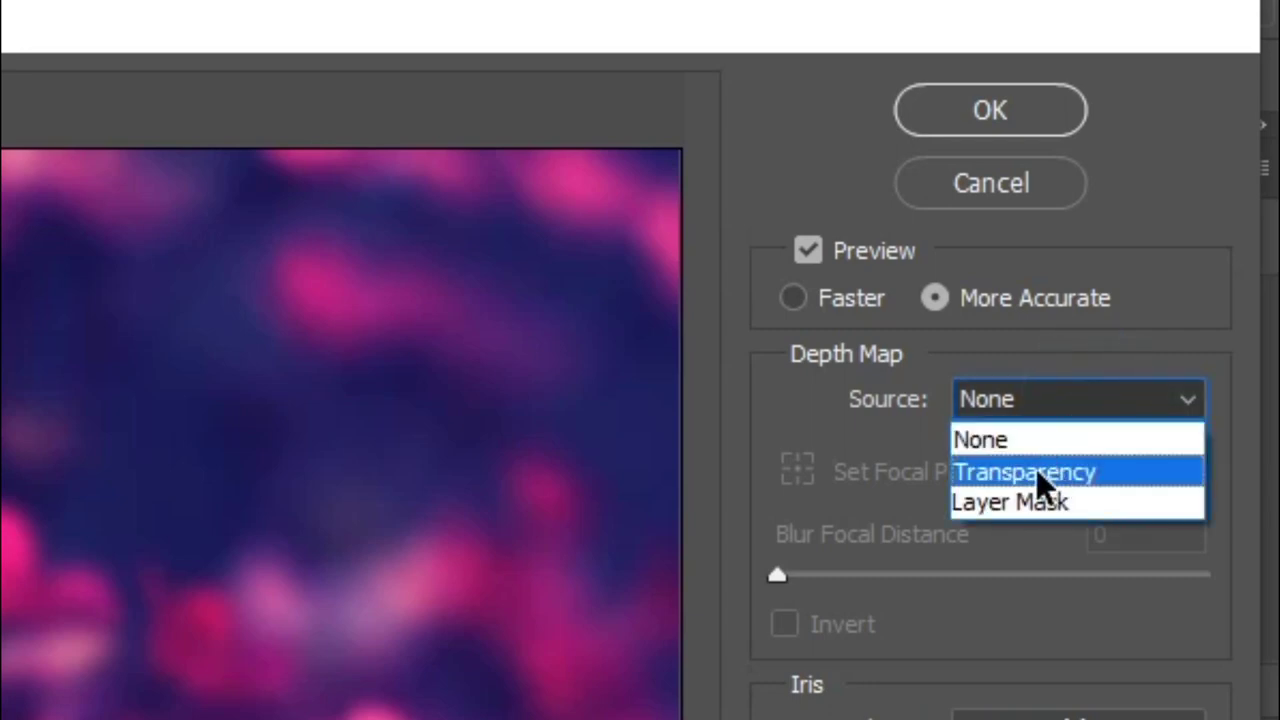
click(1031, 422)
click(1031, 406)
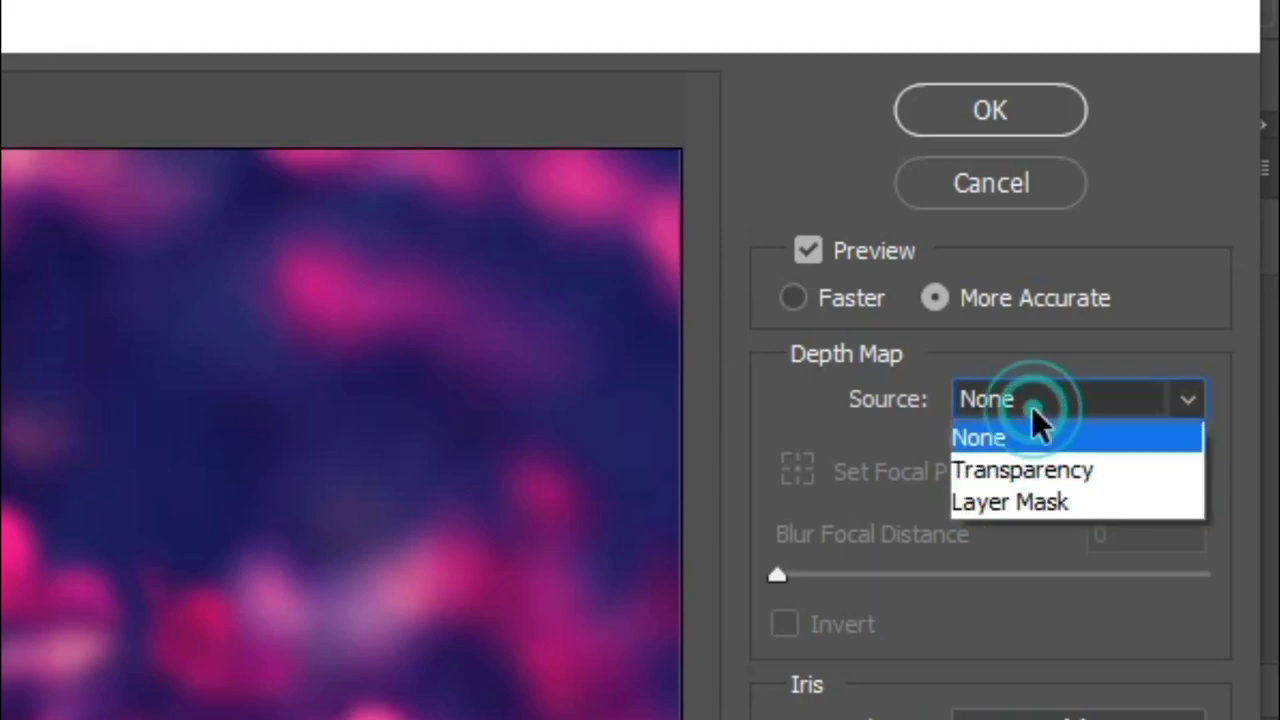
click(1027, 466)
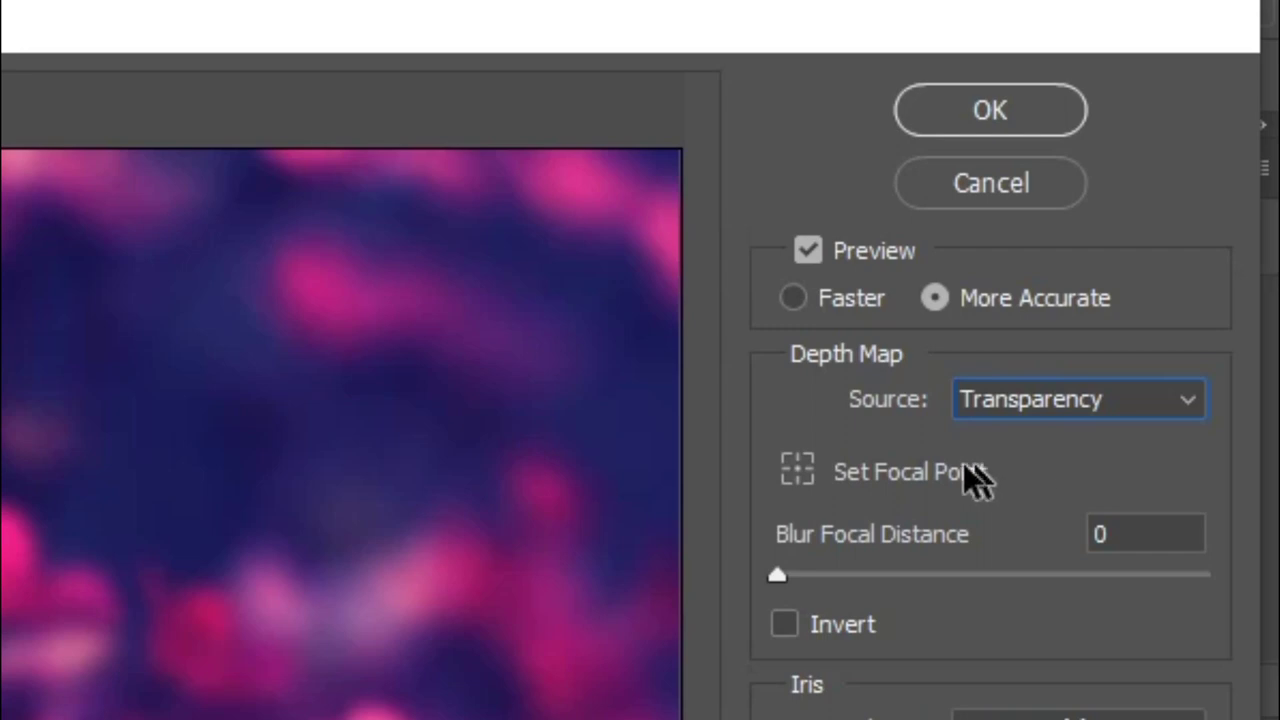
Step: Set the focal point on the central flowers and the blur focal distance to 184
click(800, 470)
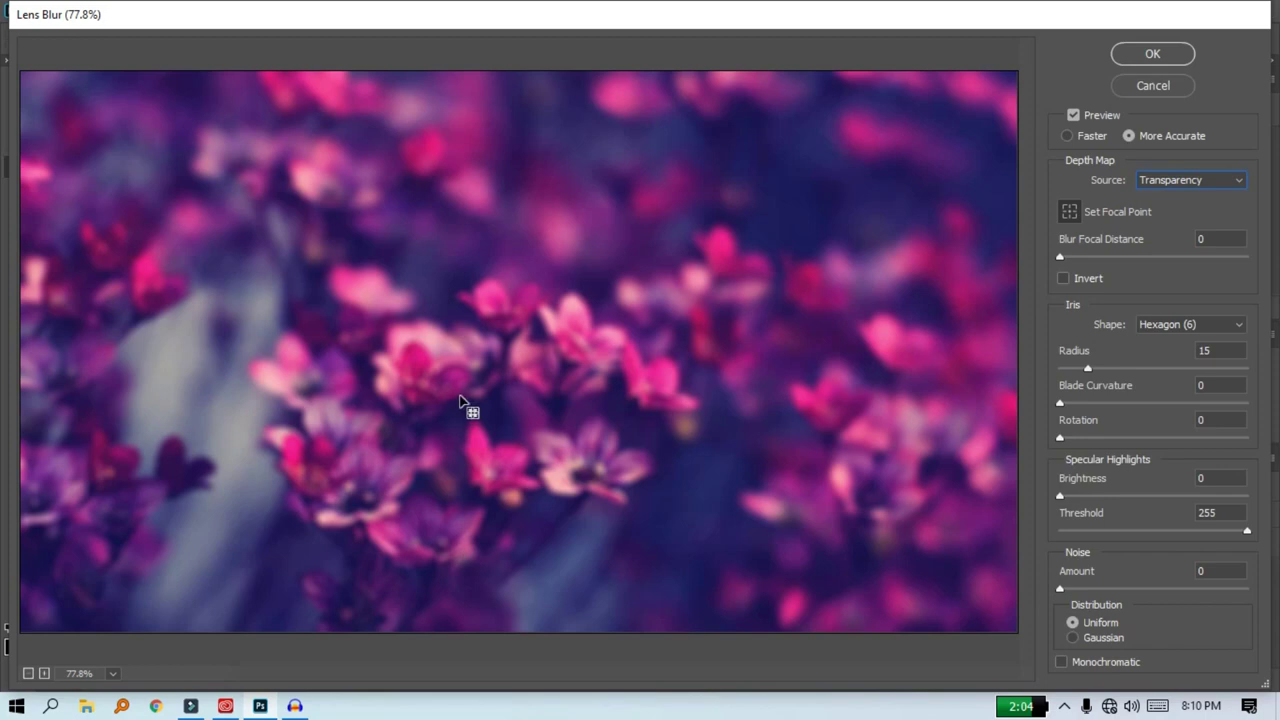
click(391, 395)
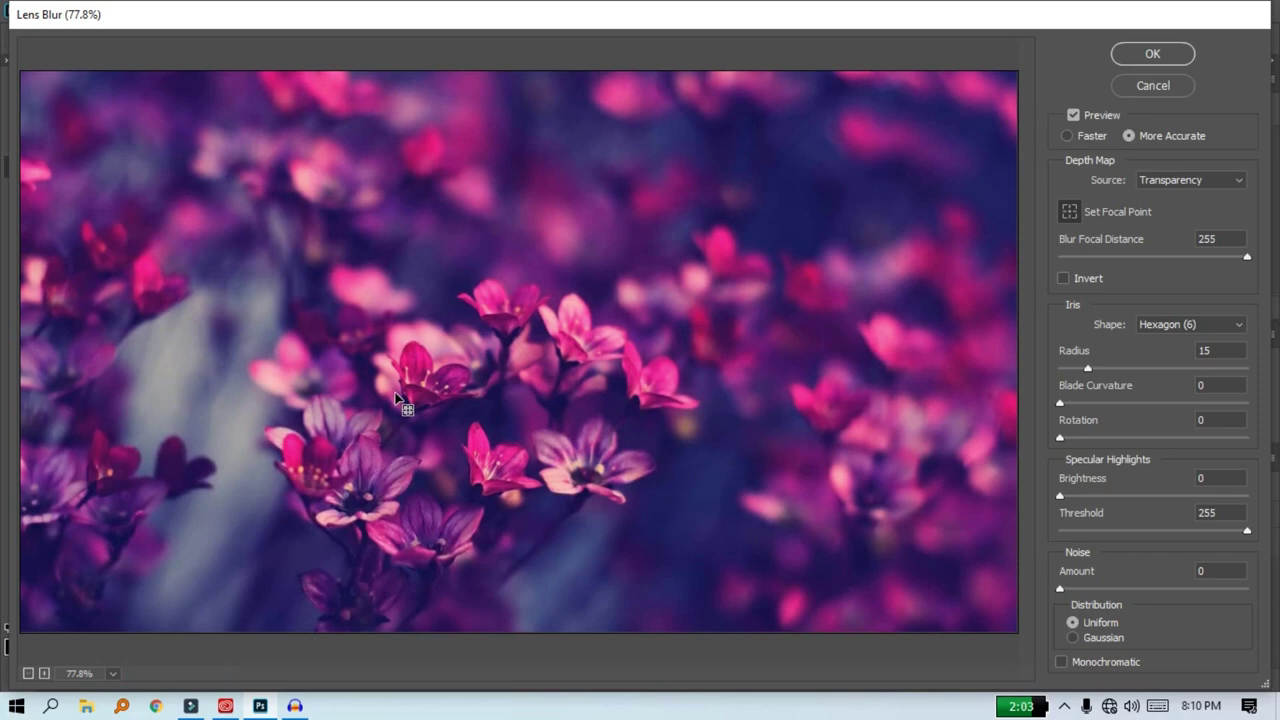
click(398, 383)
click(1059, 258)
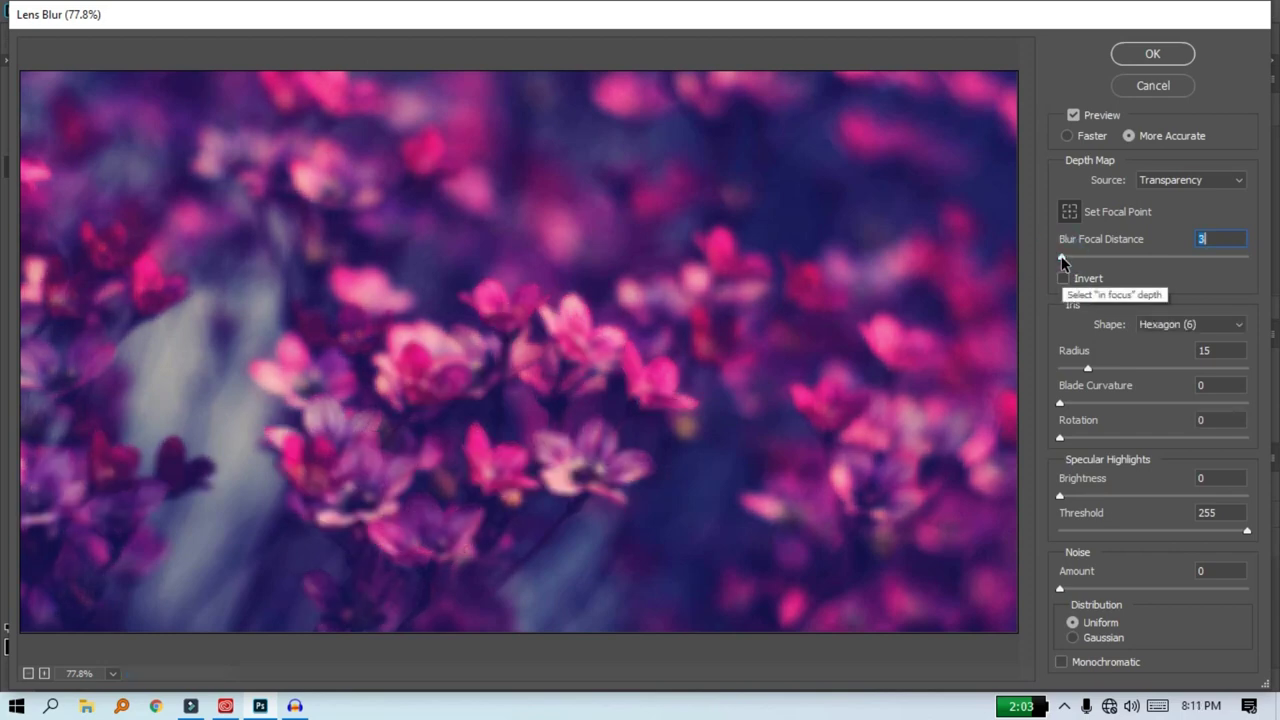
click(1132, 256)
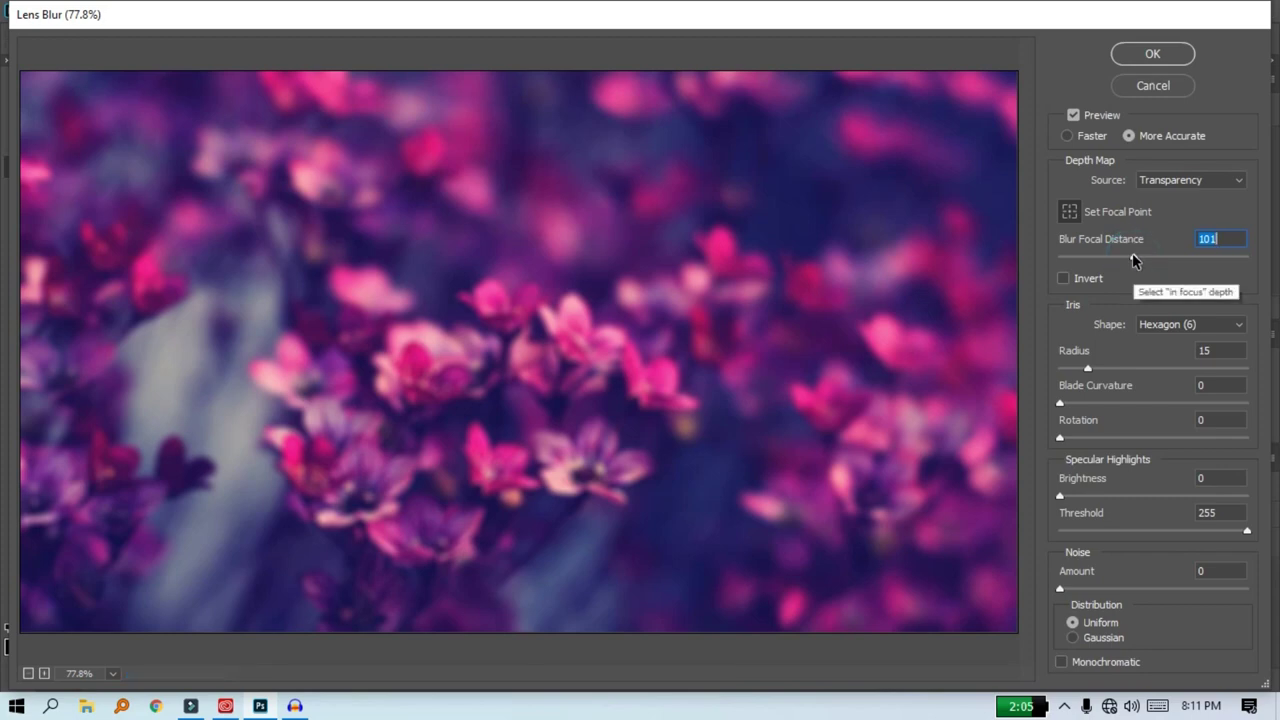
drag(1132, 256, 1163, 256)
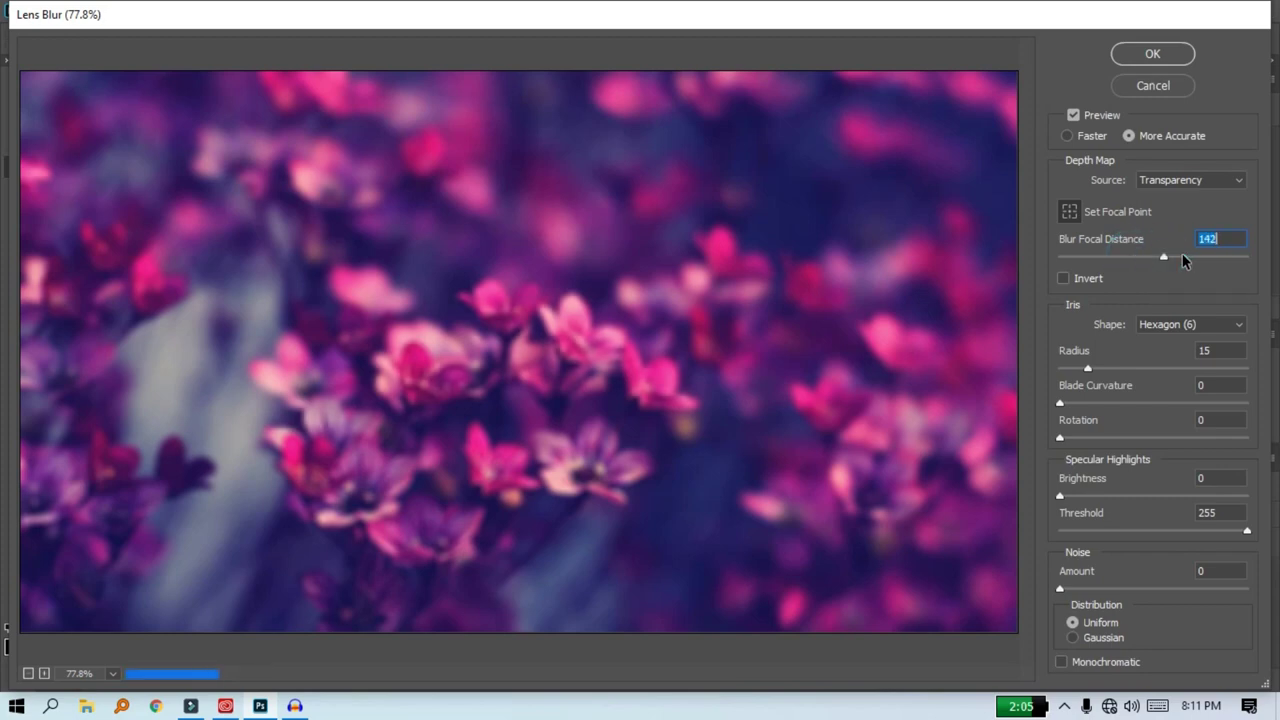
click(1193, 254)
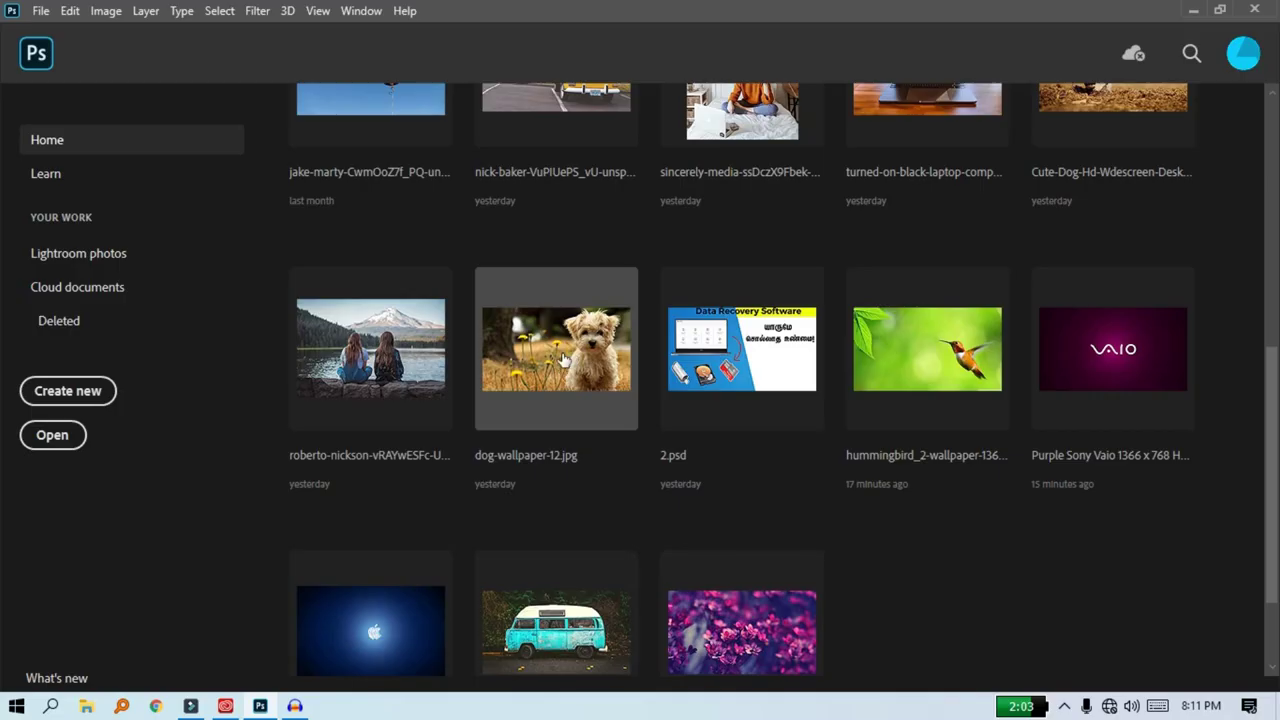
Step: Open dog-wallpaper-12.jpg from Home and unlock its Background into Layer 0
click(577, 347)
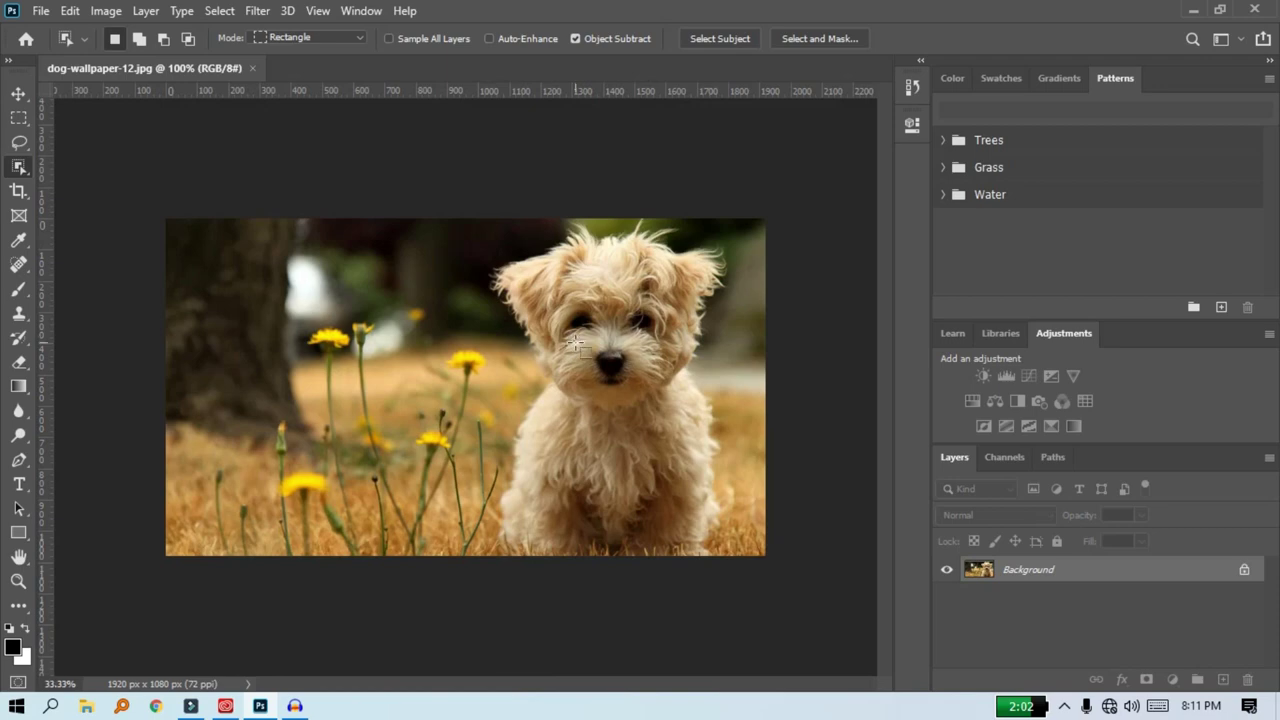
click(1245, 570)
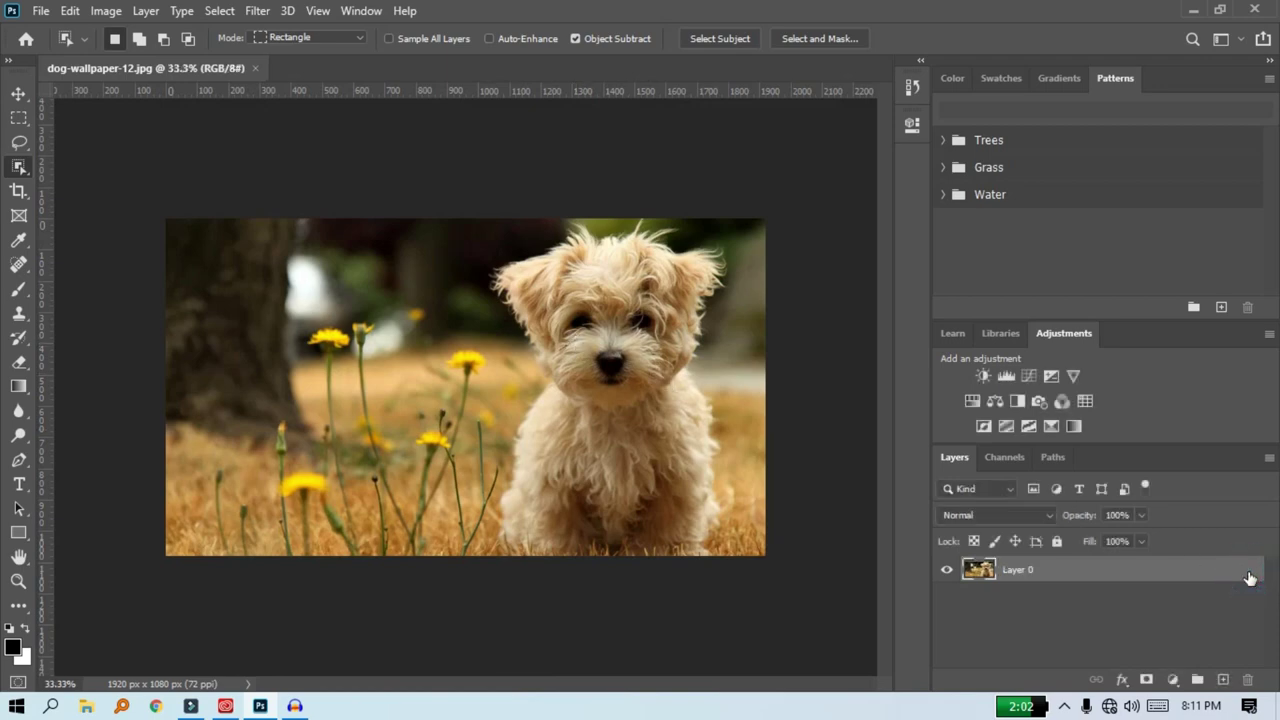
click(256, 12)
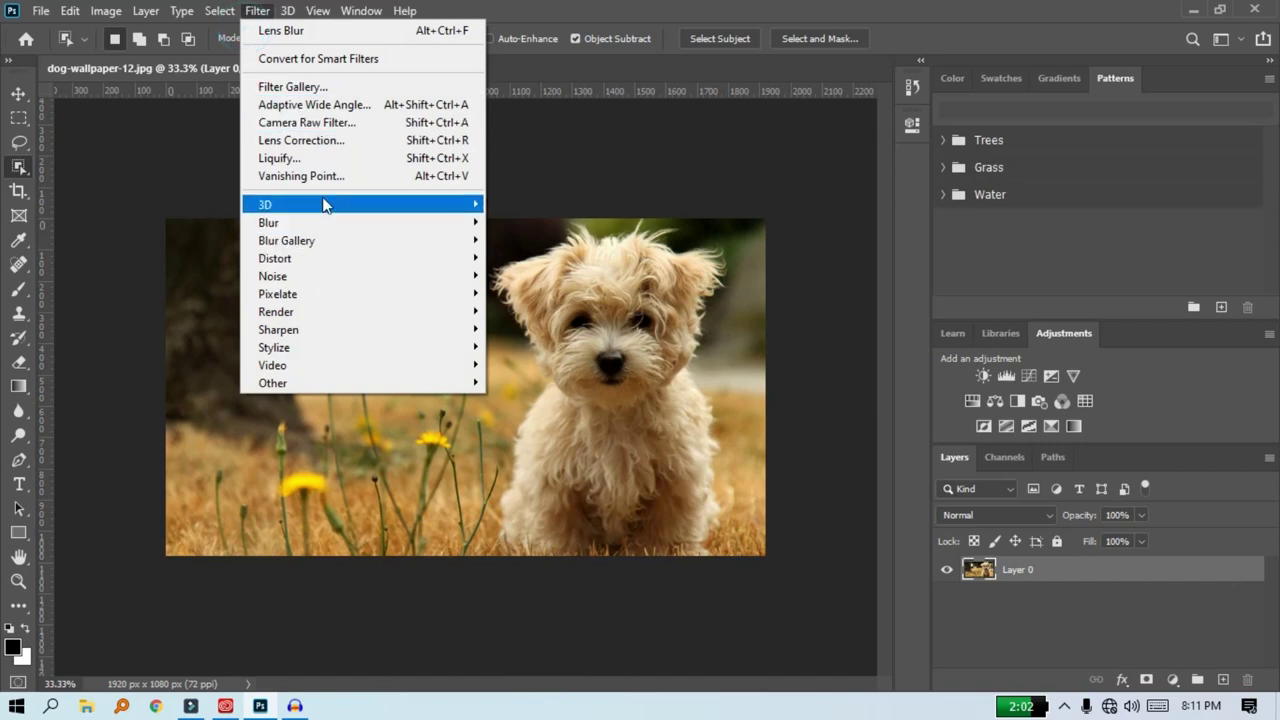
Step: Apply Lens Blur to the dog photo with Transparency as the depth map source
mouse_move(323, 223)
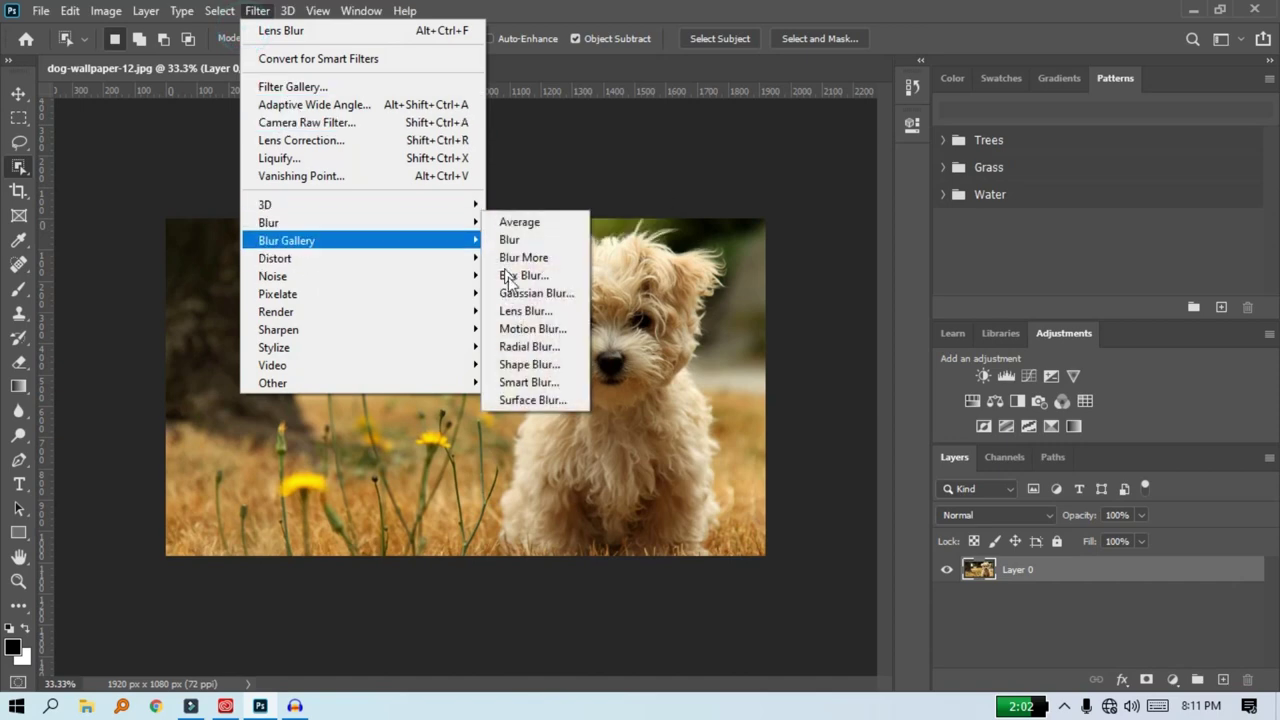
click(510, 313)
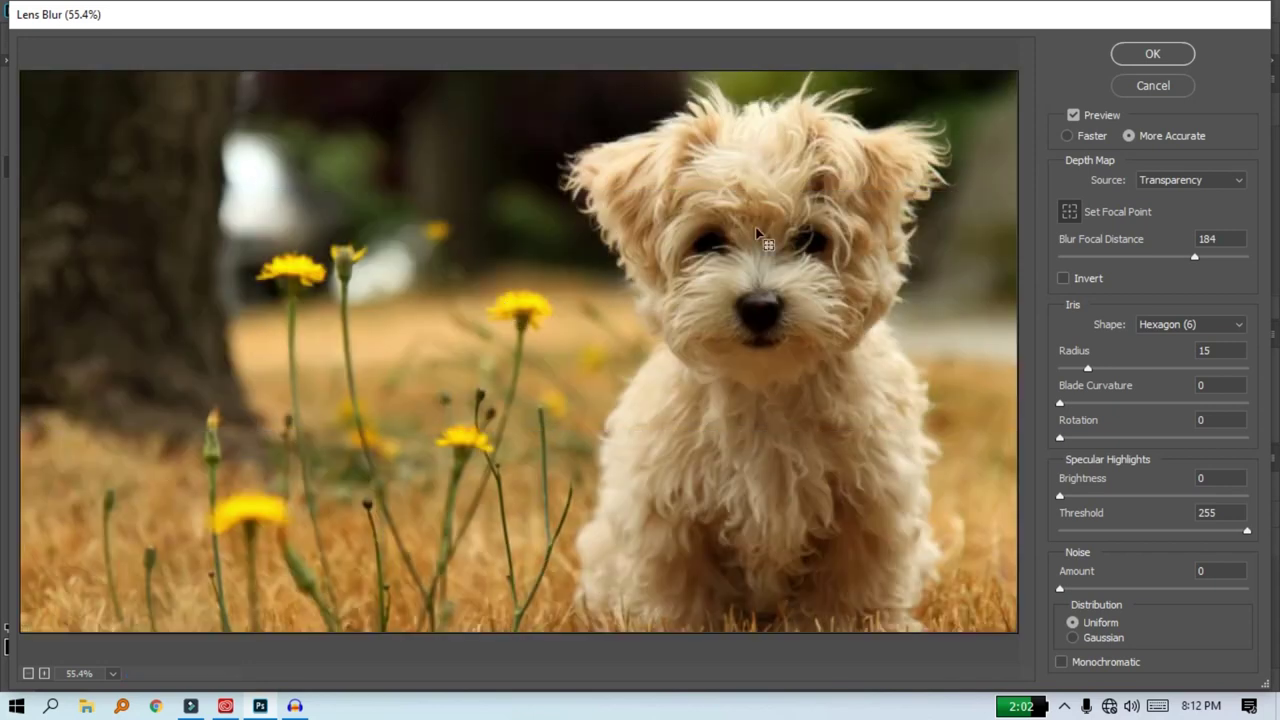
click(1188, 180)
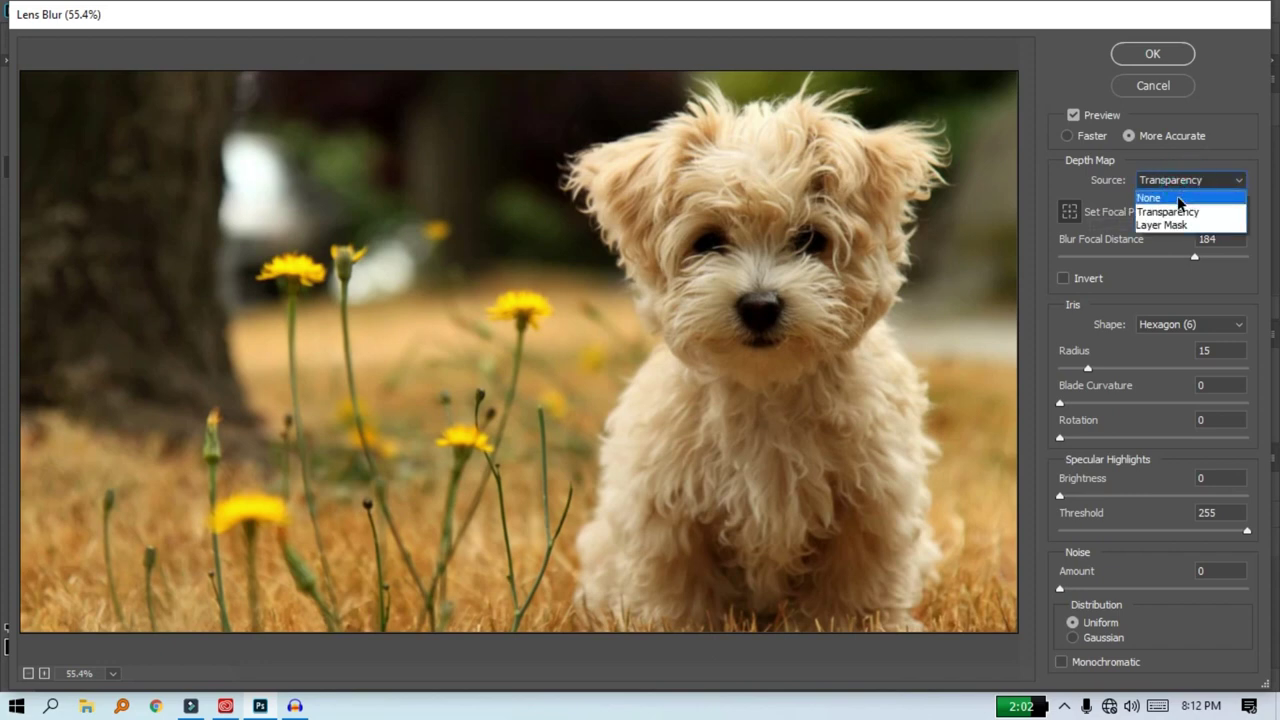
click(1186, 182)
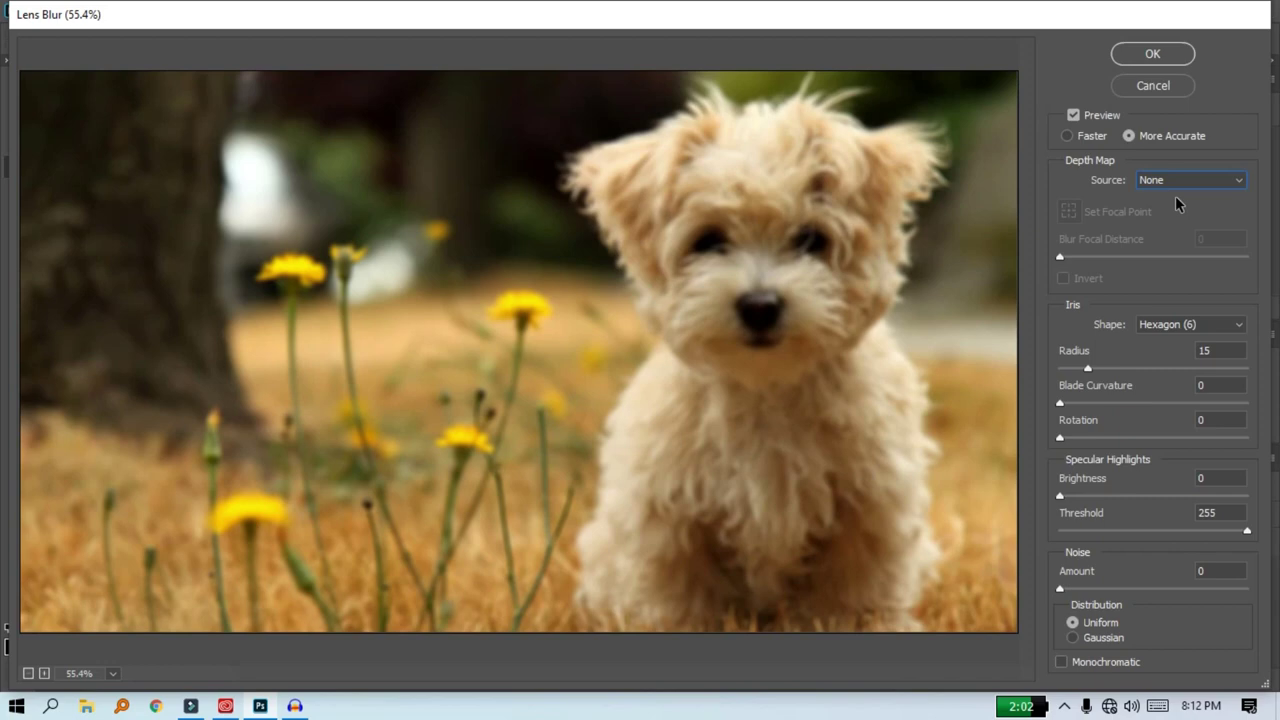
click(1171, 189)
click(1164, 205)
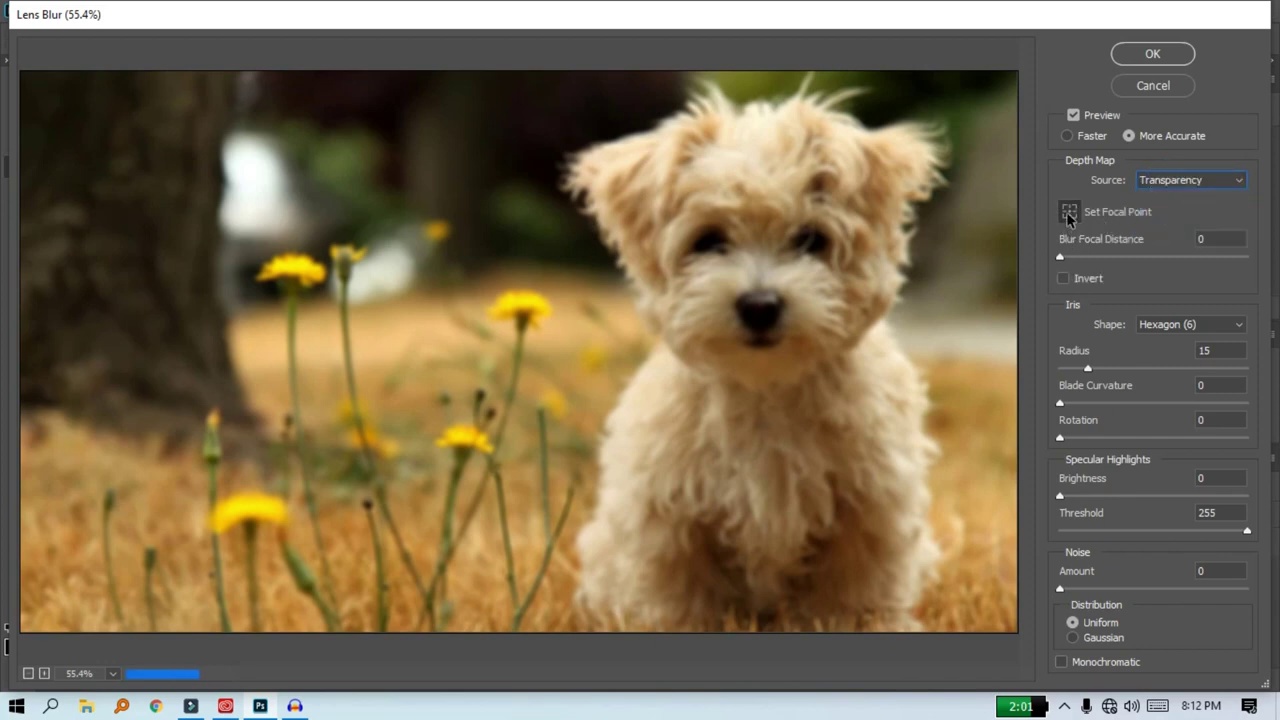
Step: Set the focal point on the dog's nose and the blur focal distance to 112
click(1068, 213)
click(765, 317)
click(1147, 258)
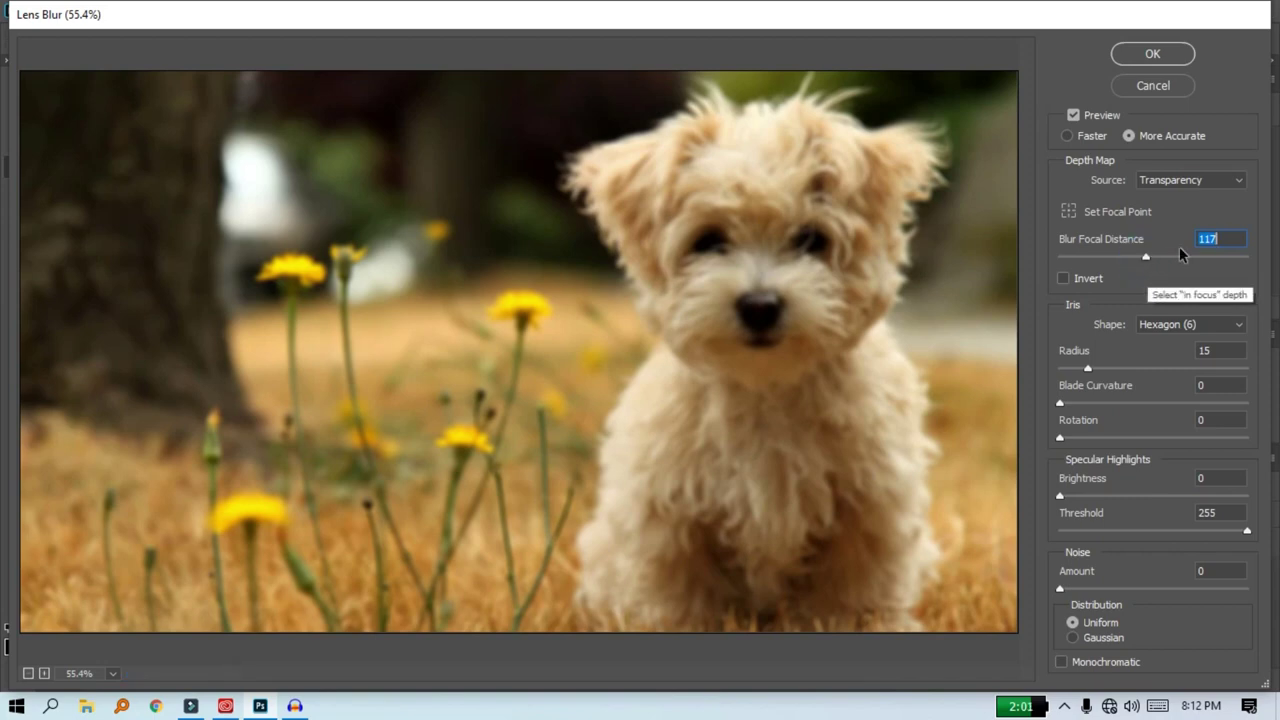
drag(1147, 258, 1247, 258)
click(1247, 260)
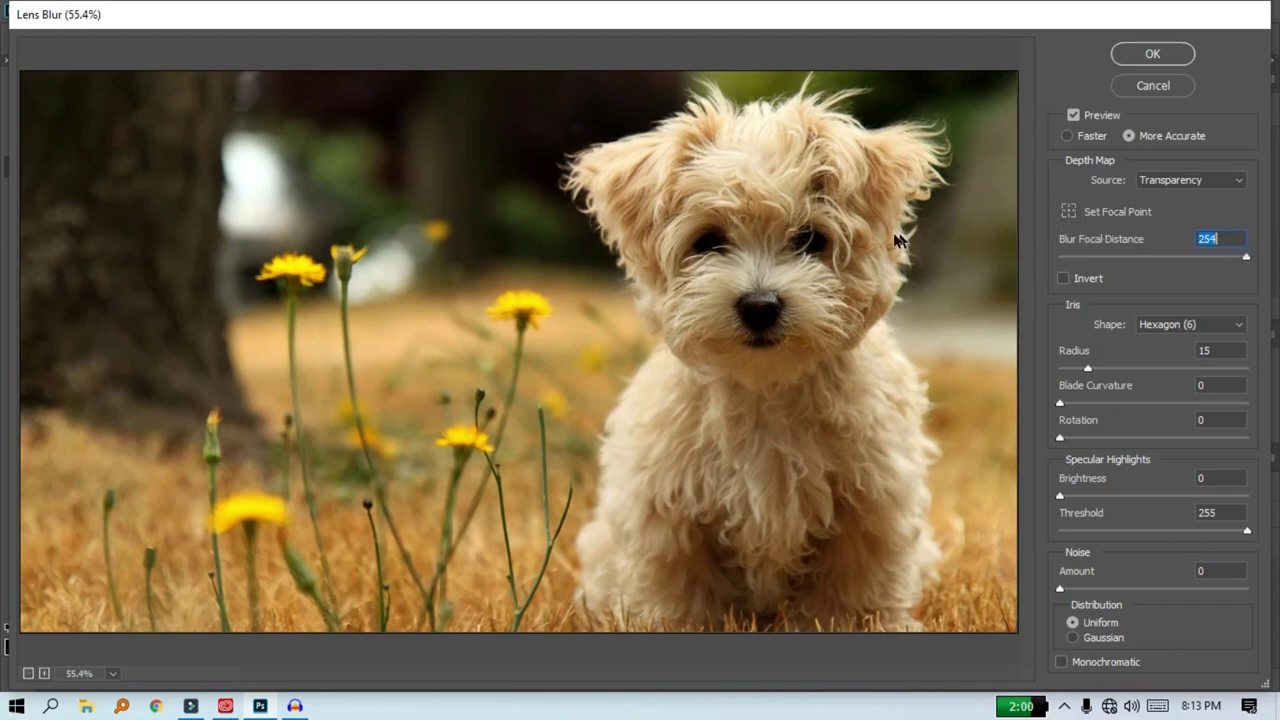
click(1142, 257)
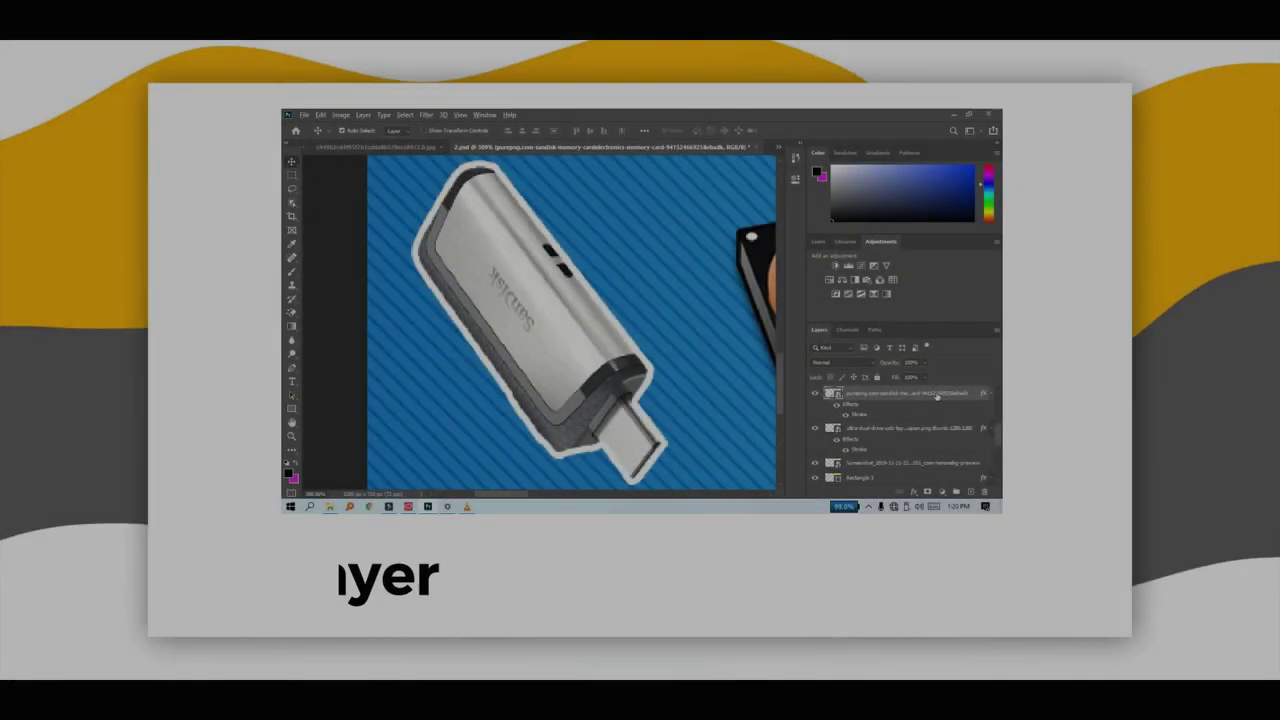
Step: In 2.psd, zoom to the microSD card and USB drive layers in turn
alt+click(934, 392)
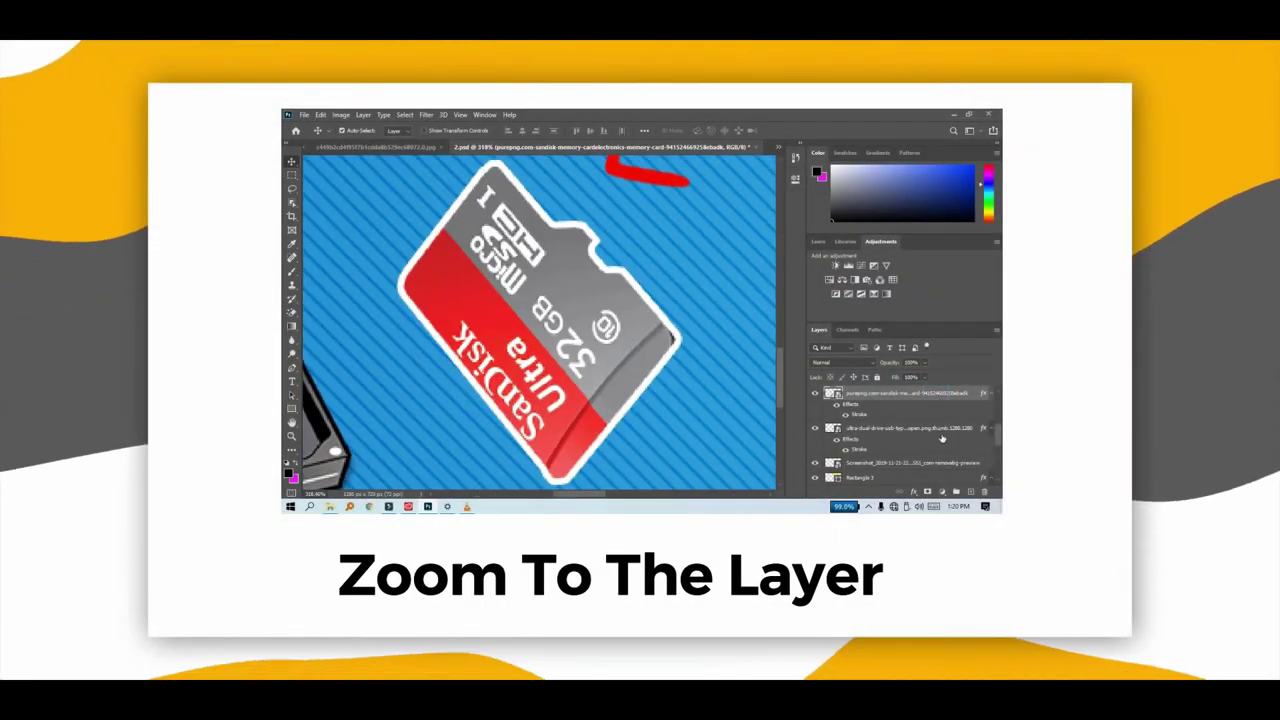
alt+click(940, 432)
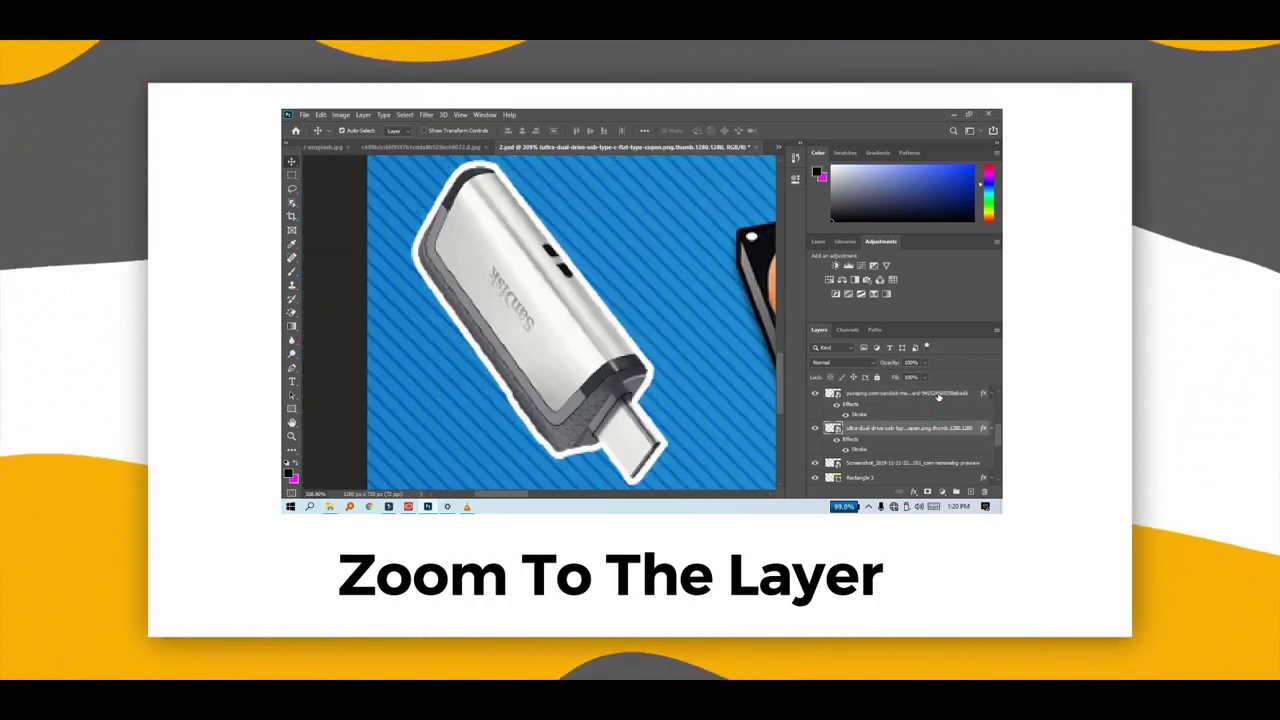
alt+click(938, 397)
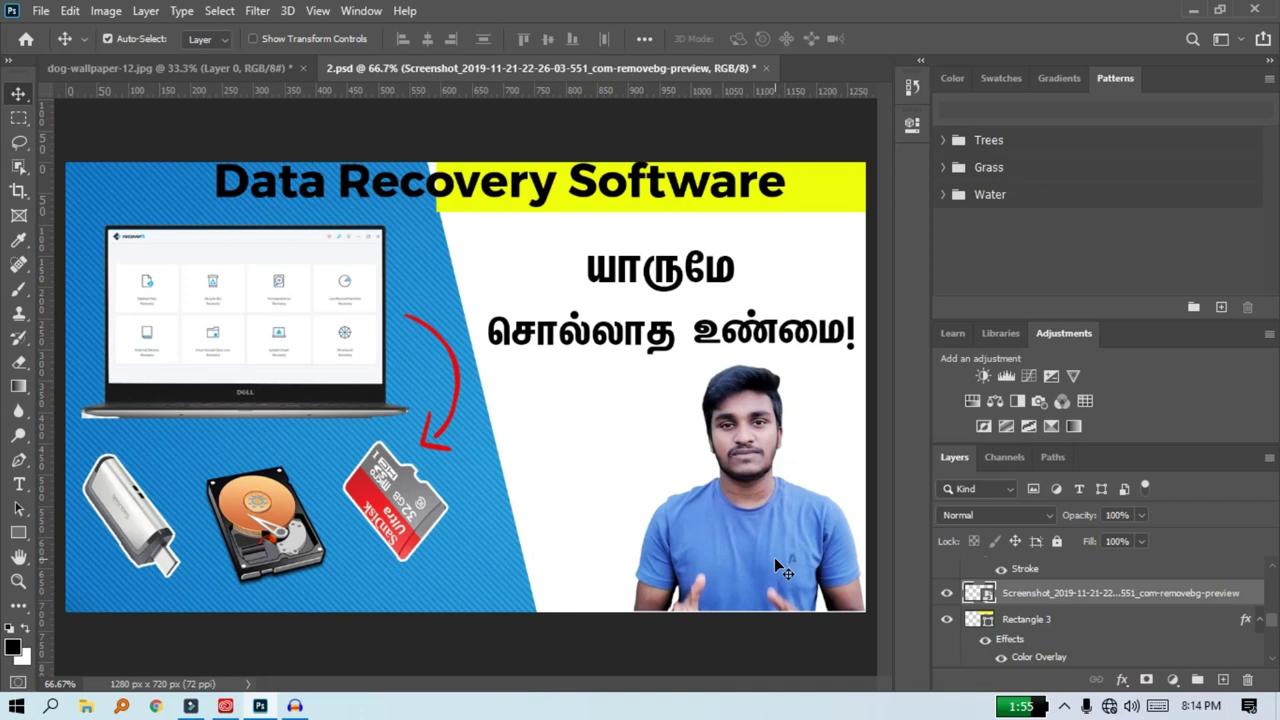
click(650, 179)
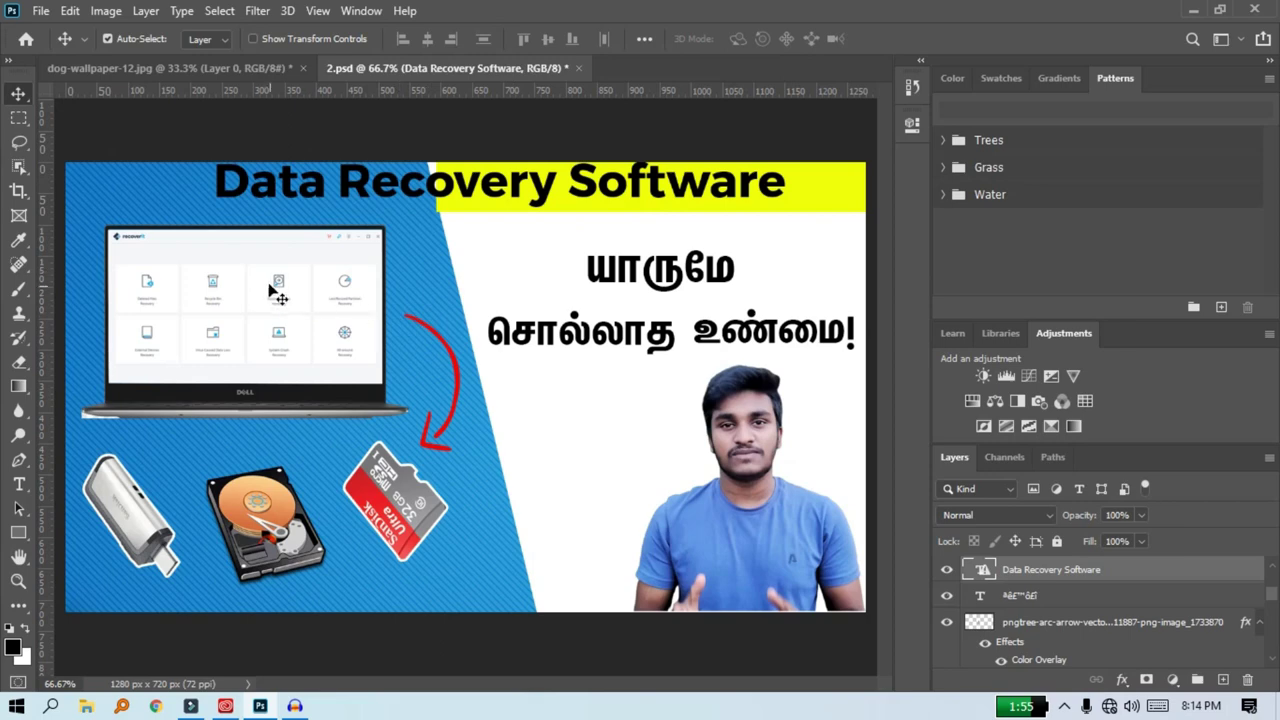
click(270, 284)
click(402, 516)
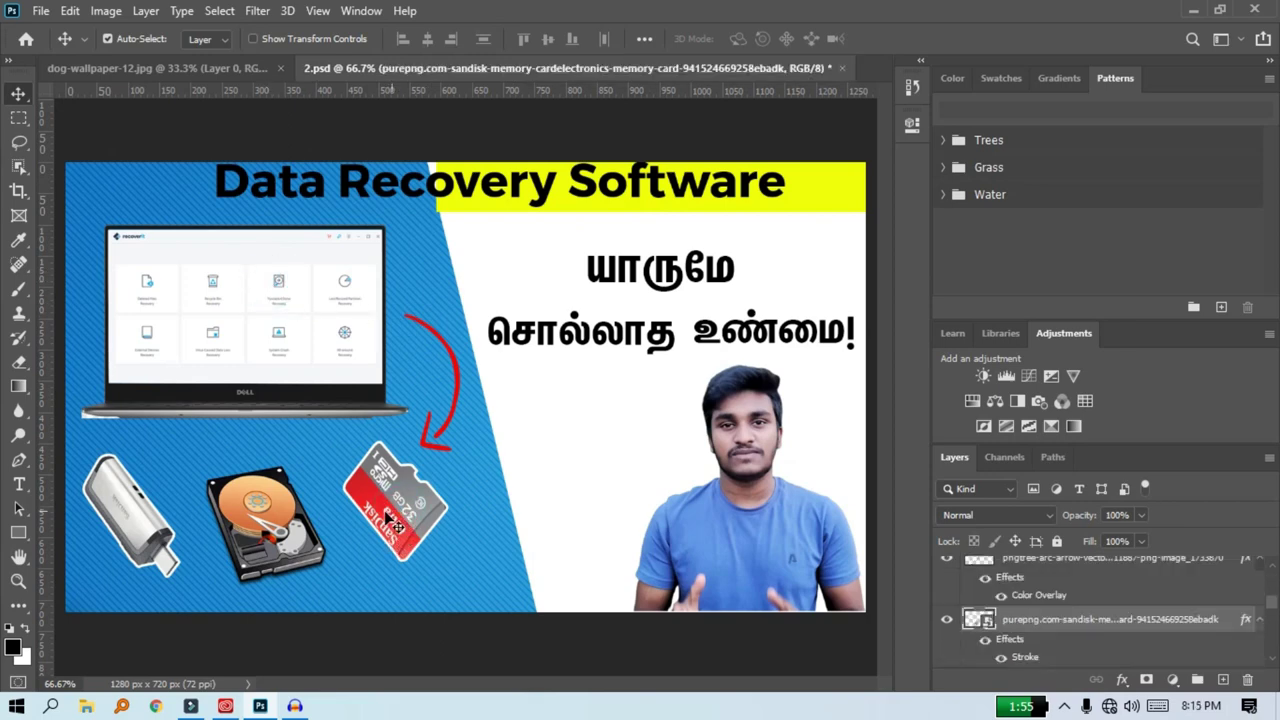
click(449, 379)
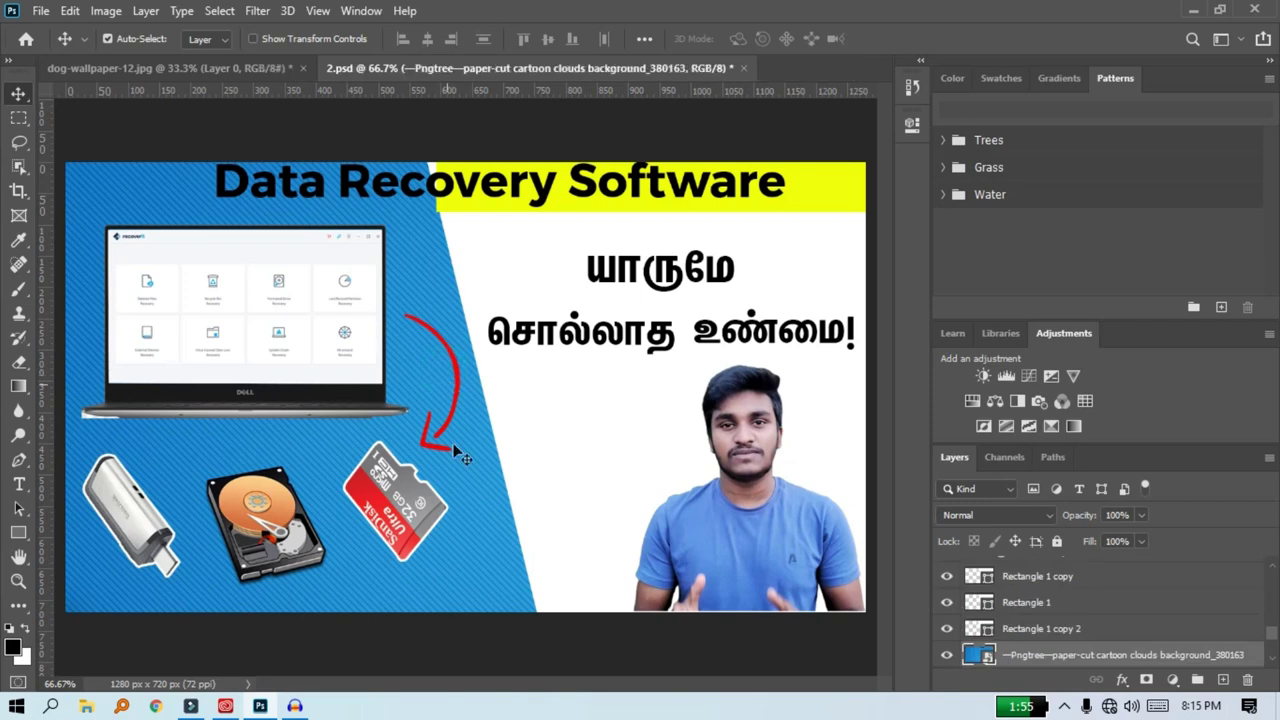
click(404, 514)
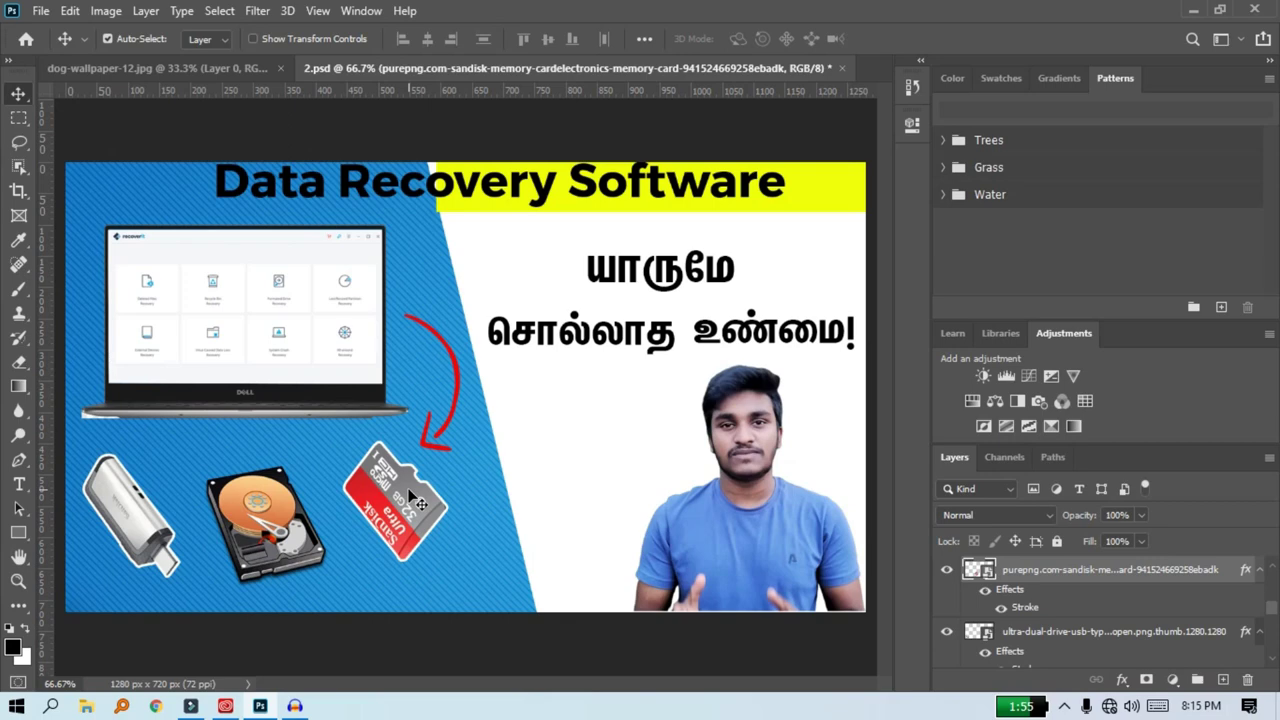
key(ctrl+plus)
key(ctrl+plus)
key(ctrl+plus)
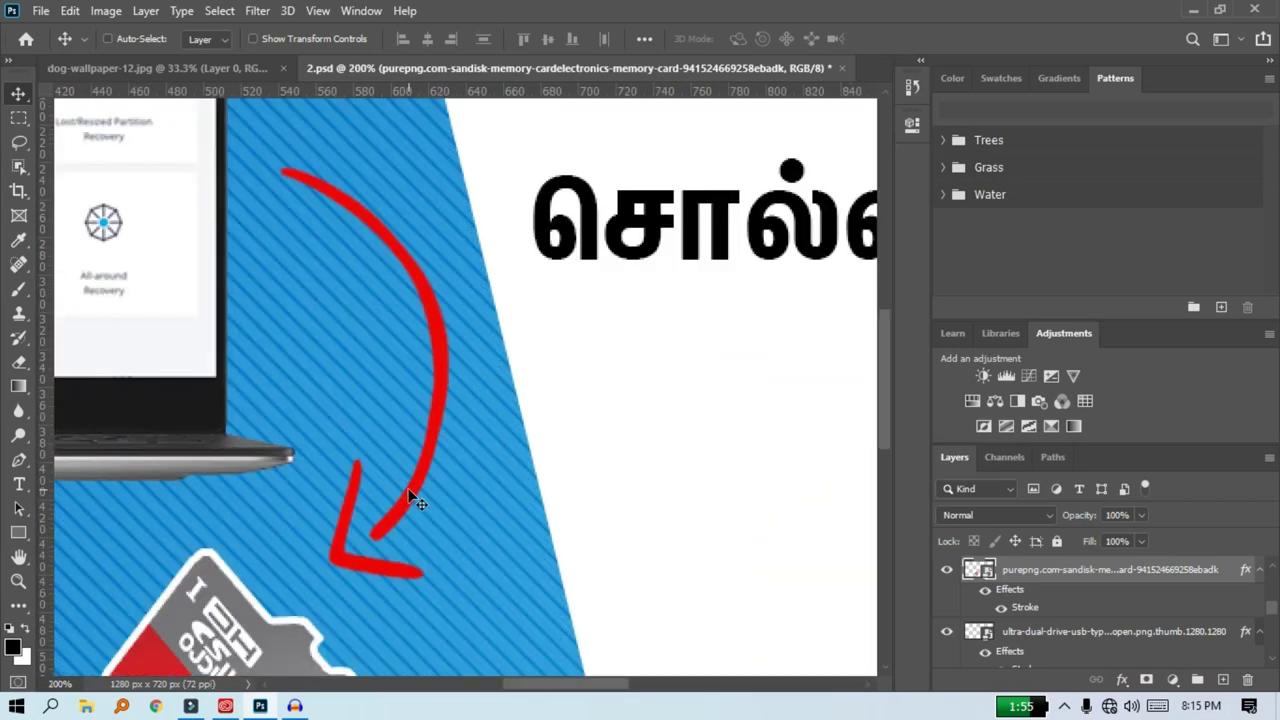
key(ctrl+plus)
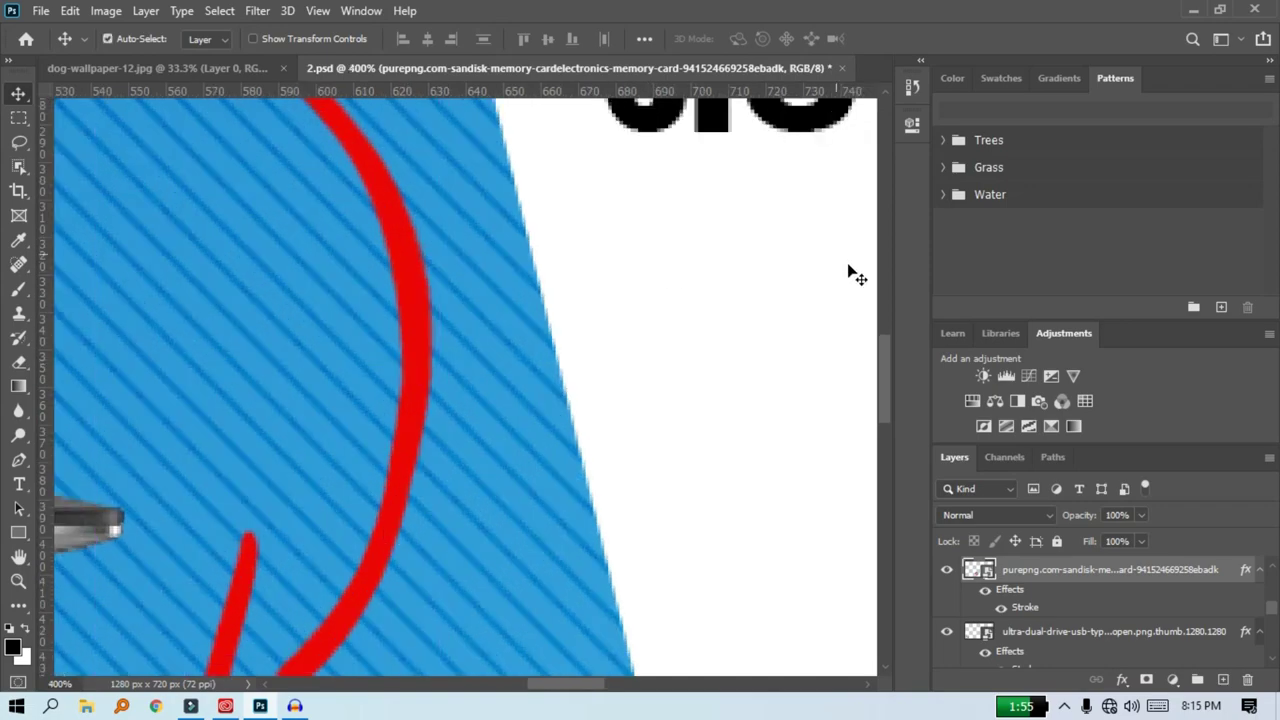
drag(886, 358, 860, 471)
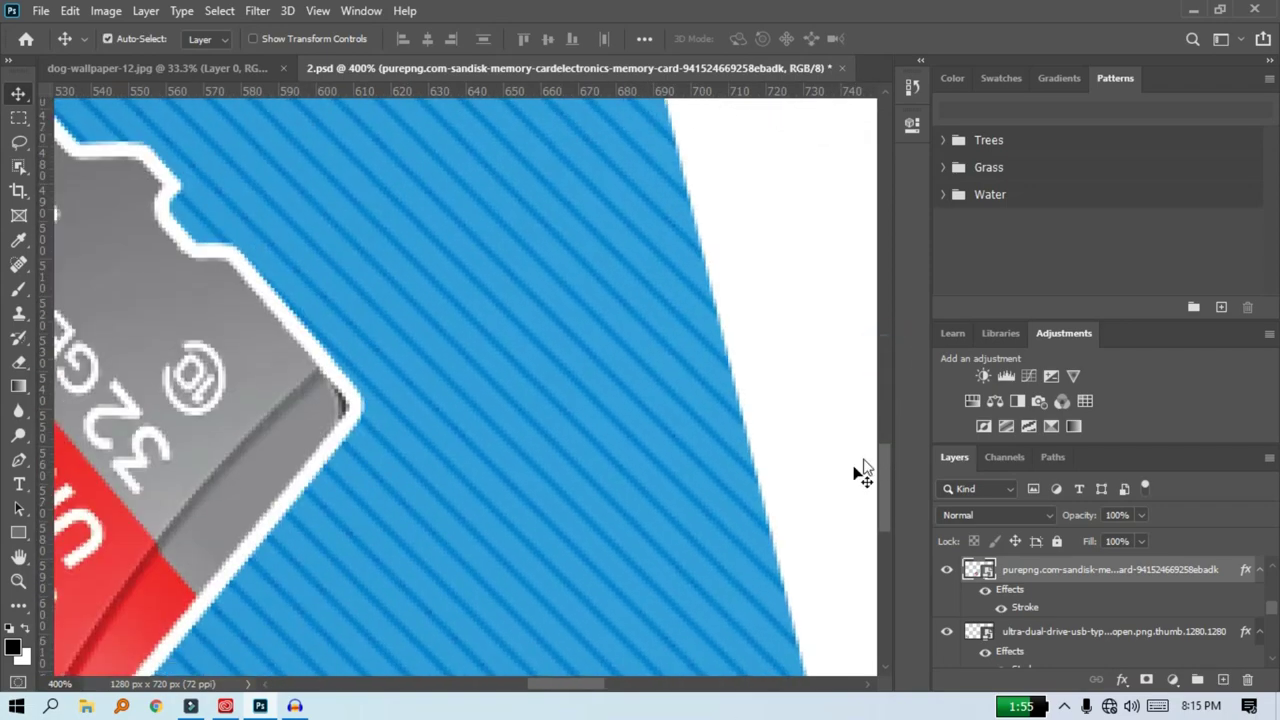
drag(596, 686, 543, 691)
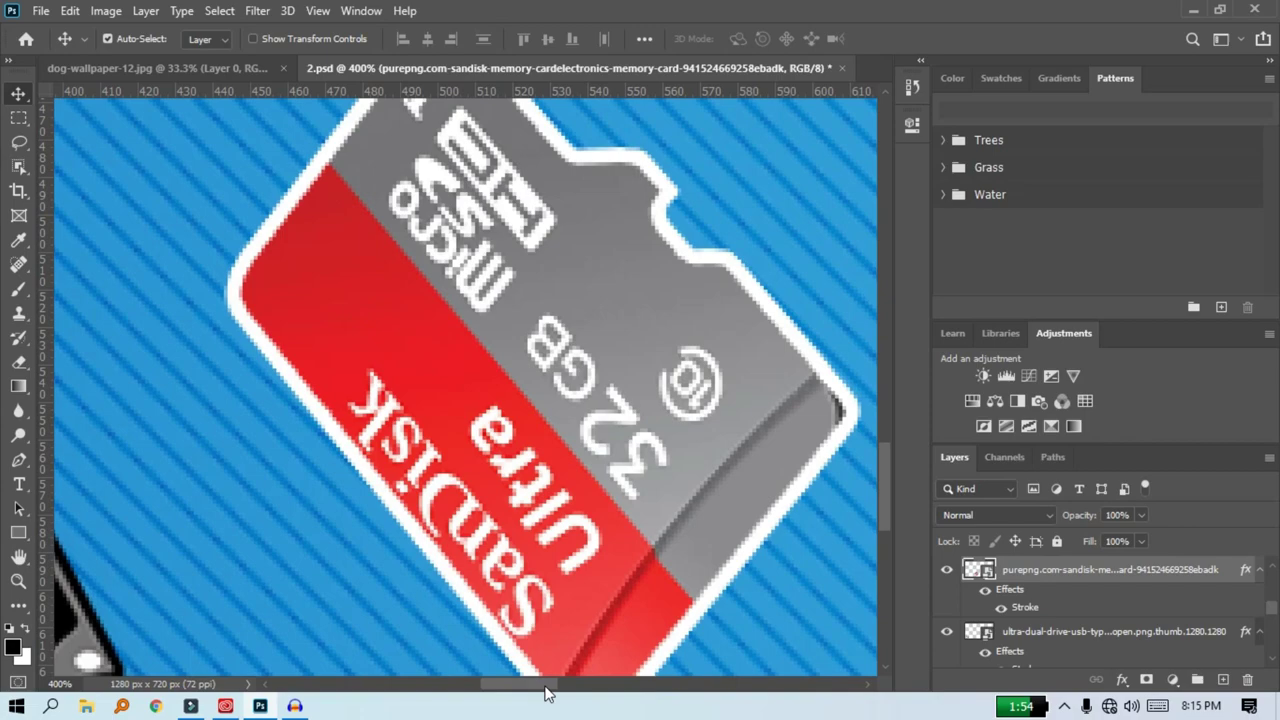
key(ctrl+minus)
key(ctrl+minus)
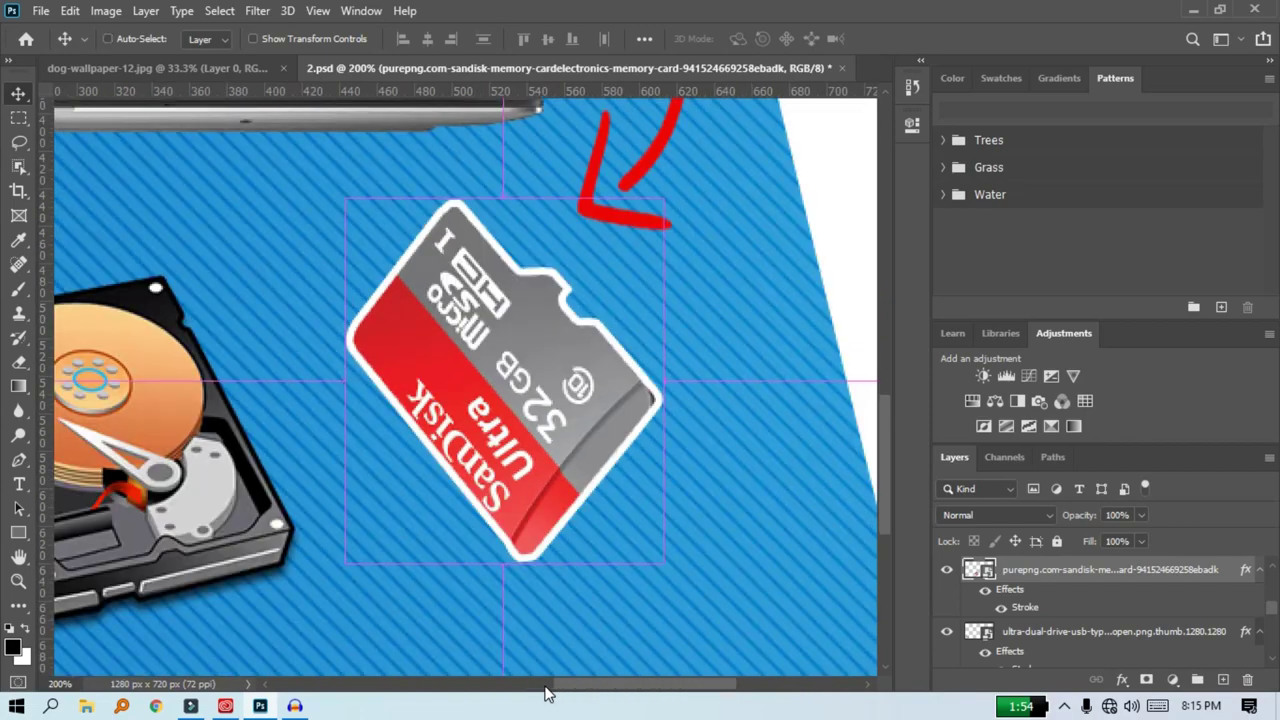
key(ctrl+minus)
key(ctrl+minus)
key(ctrl+minus)
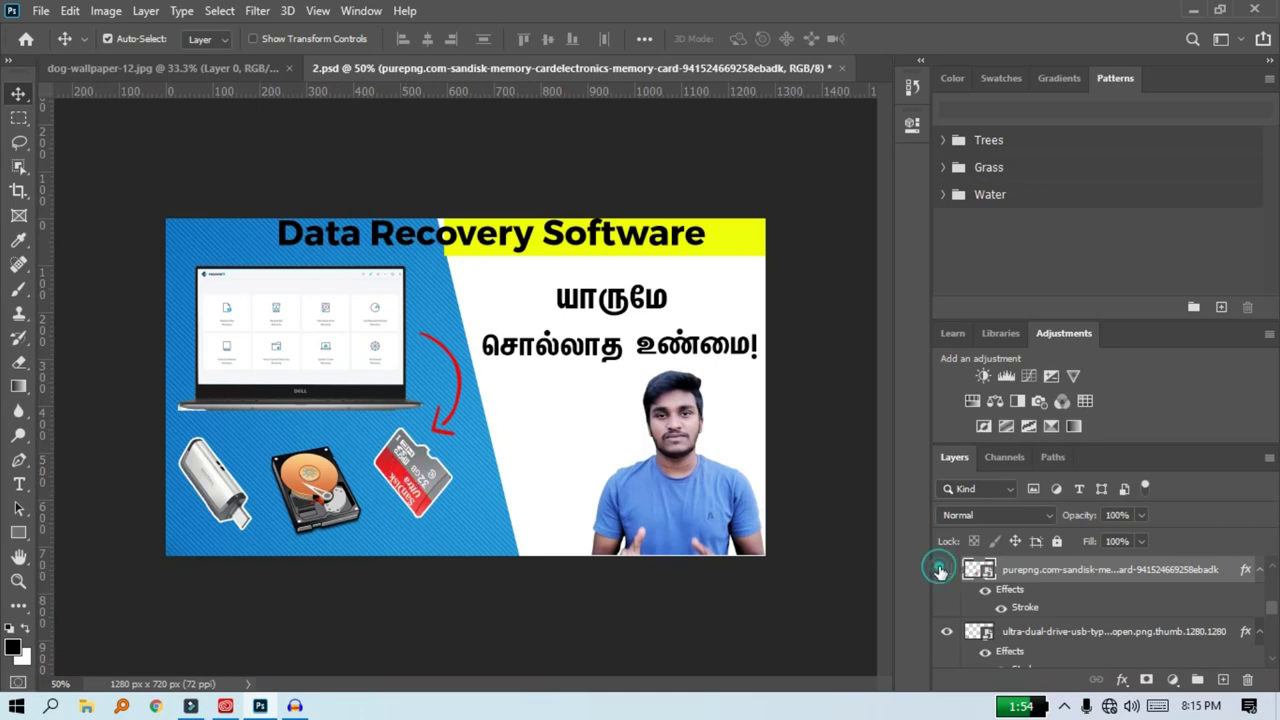
Step: Zoom to the memory card layer and reposition the card with the Move tool
click(943, 569)
click(943, 569)
alt+click(1030, 575)
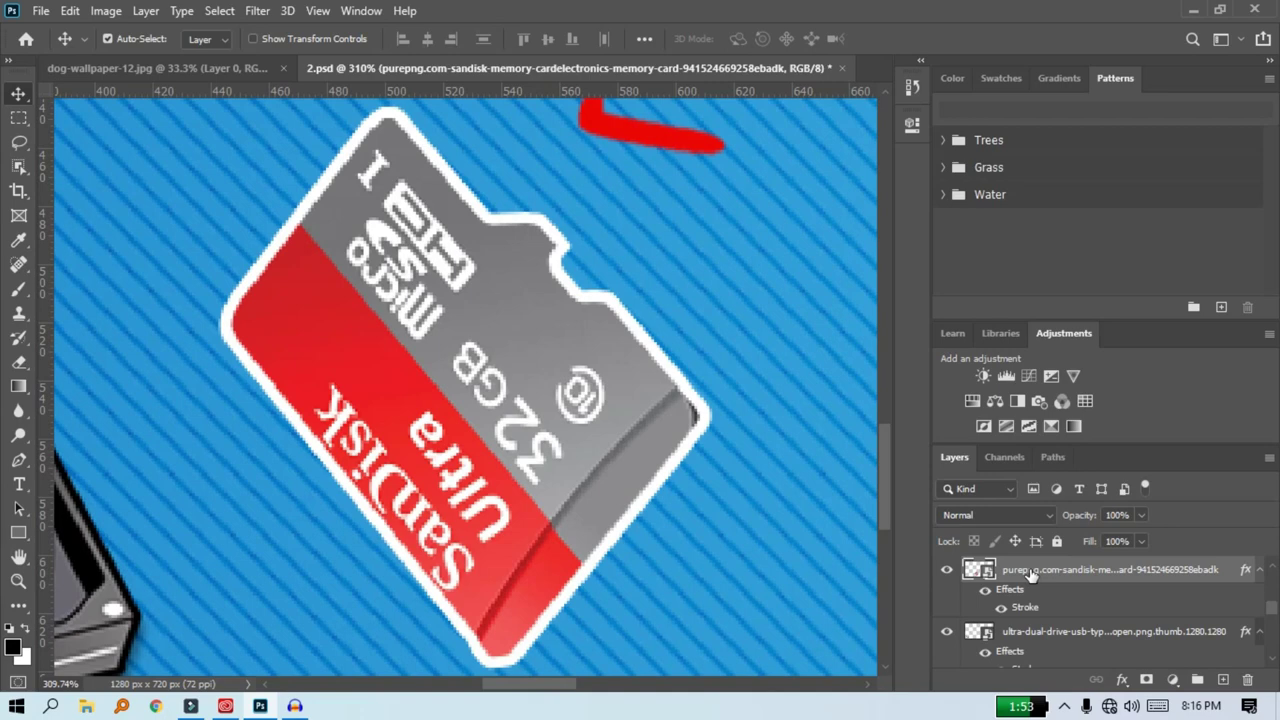
key(ctrl)
drag(521, 276, 610, 268)
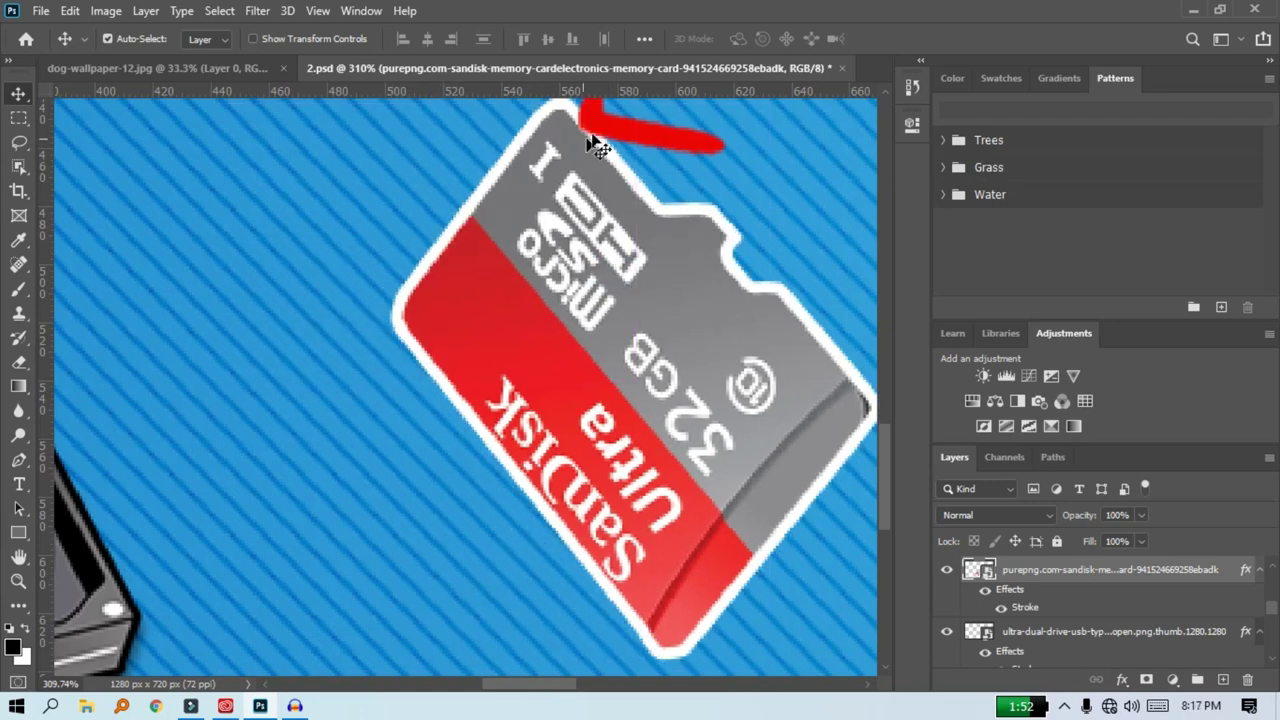
drag(566, 190, 436, 266)
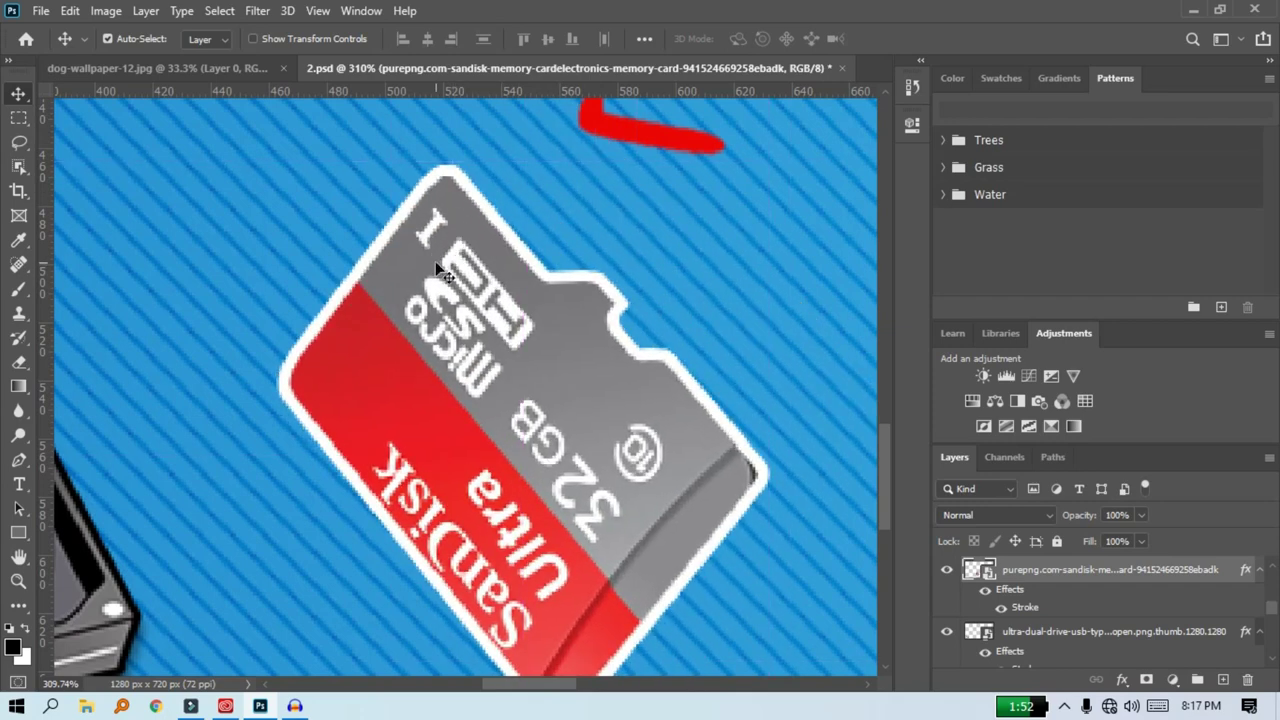
key(ctrl+minus)
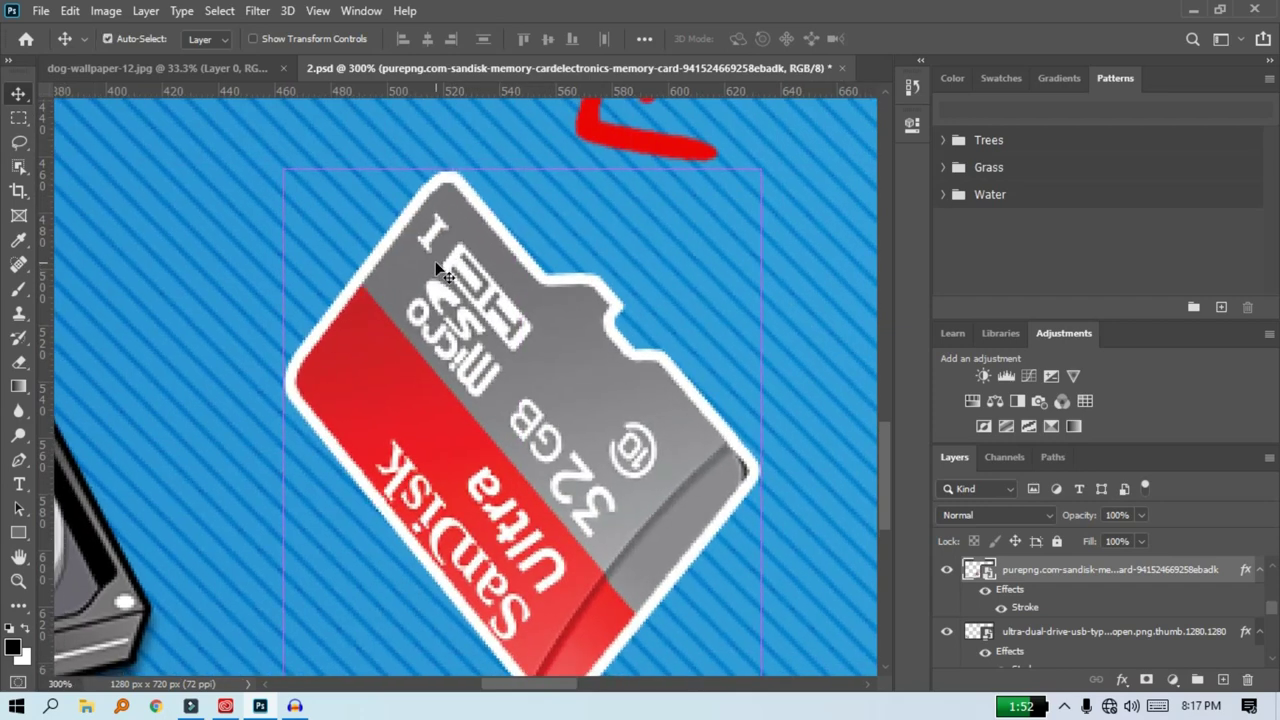
Step: Fit the thumbnail on screen, zoom to the USB drive layer, then select Layer 0
click(1270, 612)
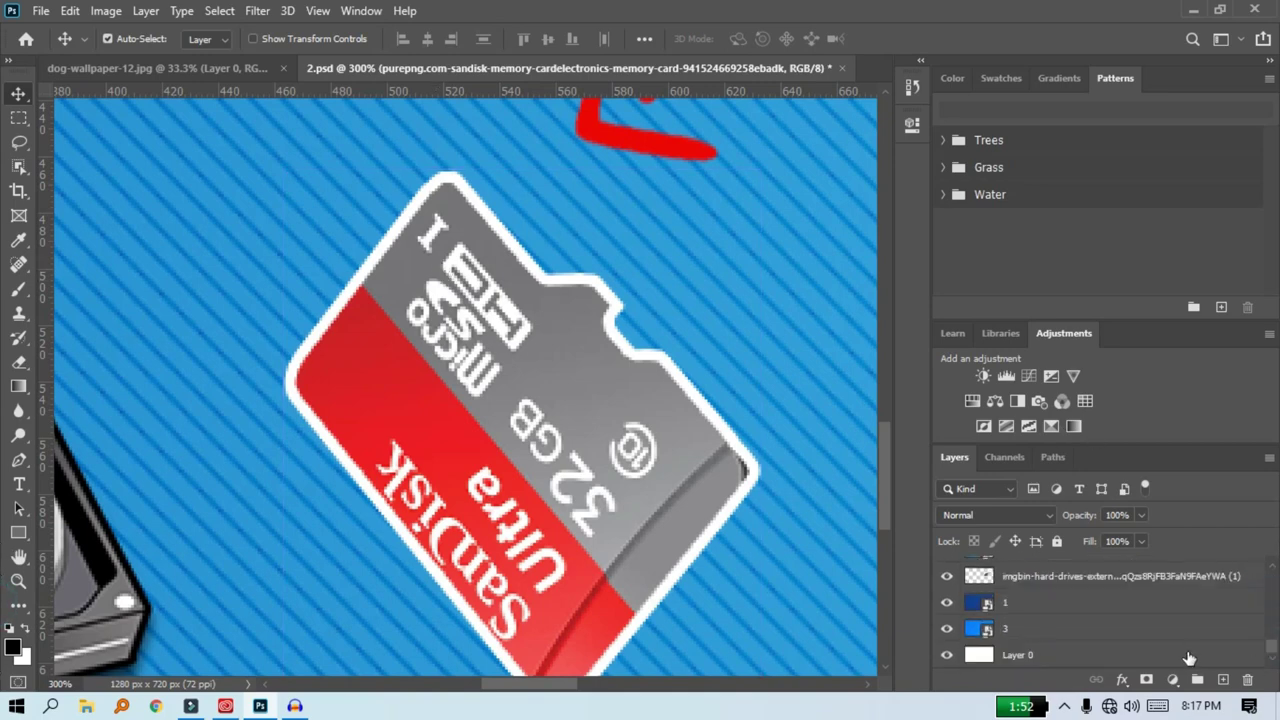
click(1187, 656)
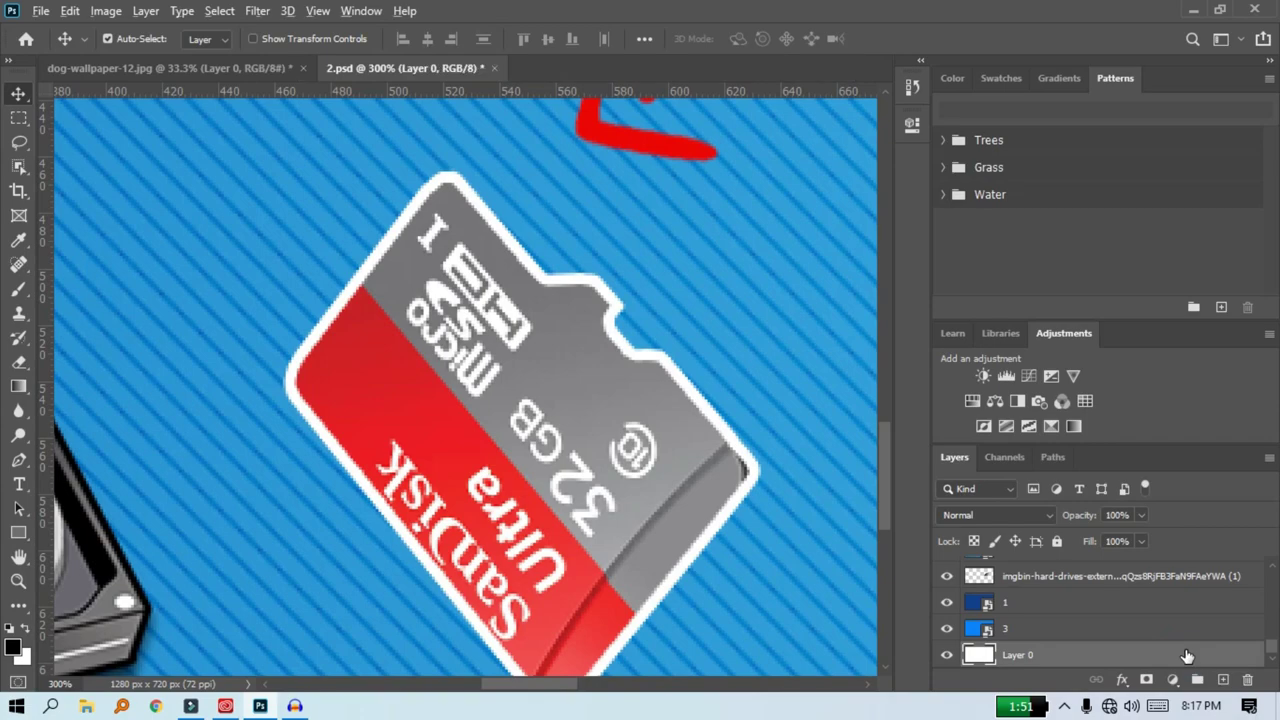
key(ctrl+0)
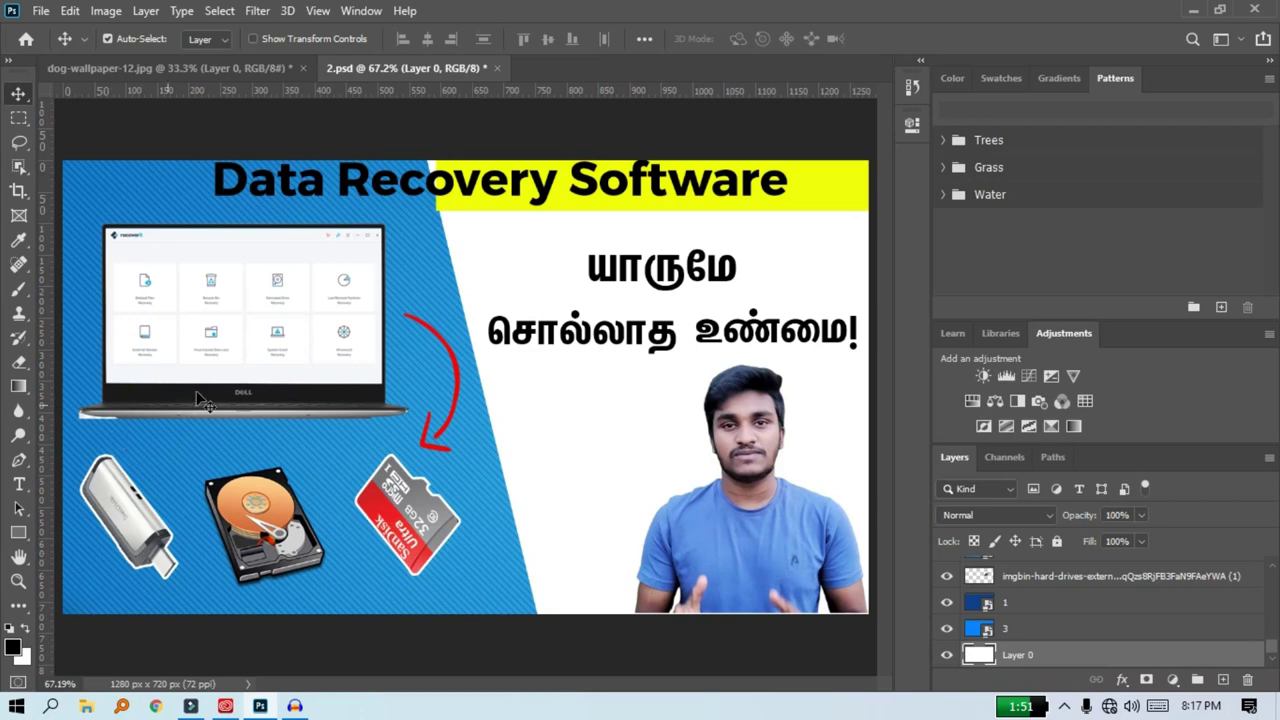
click(150, 512)
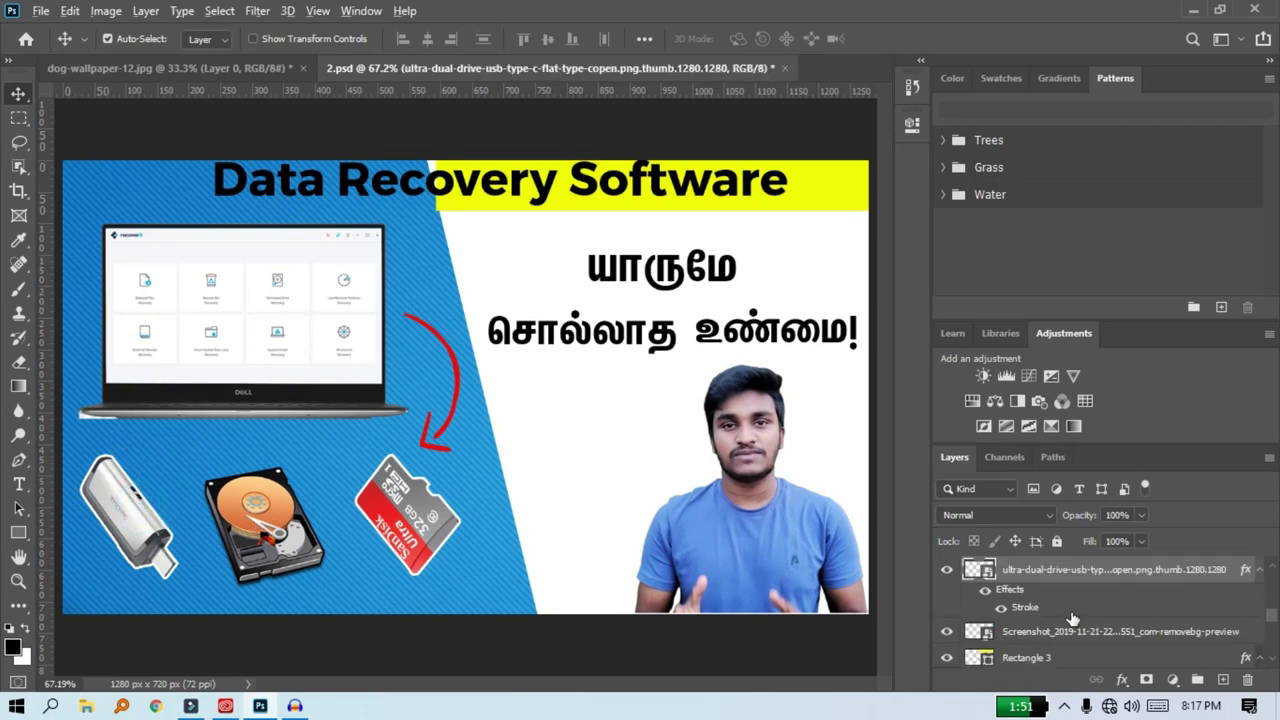
alt+click(1082, 580)
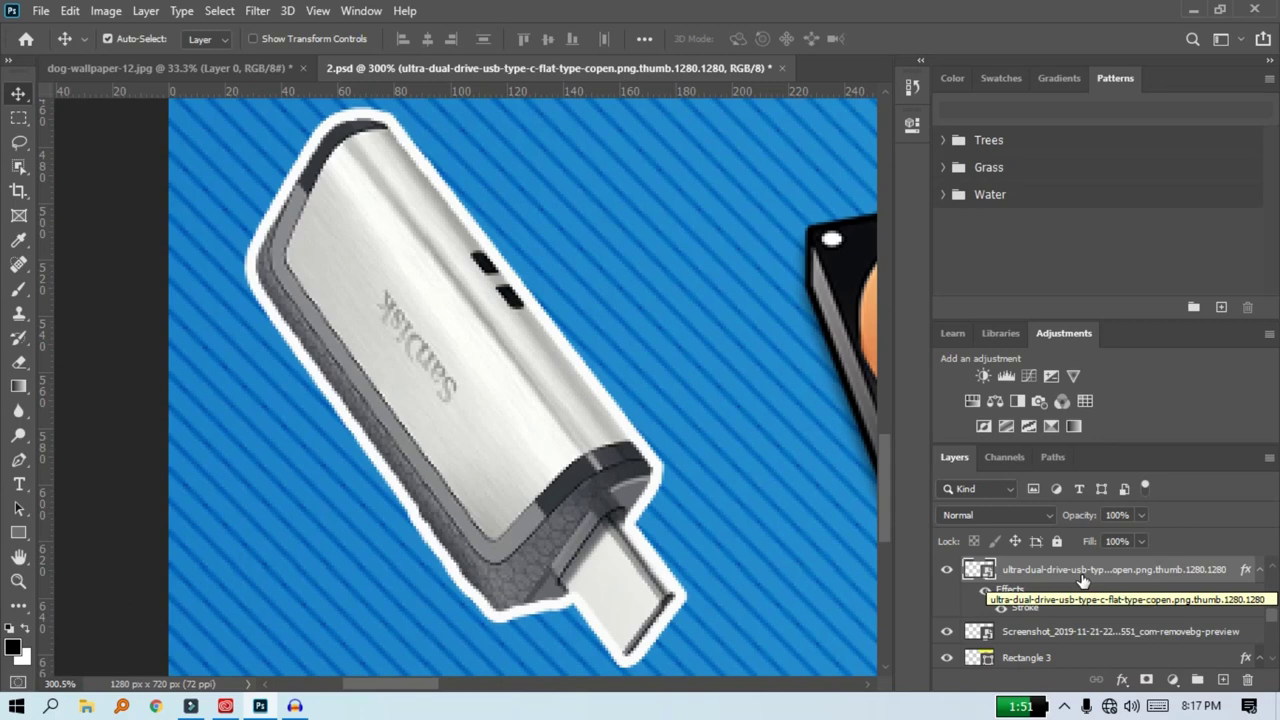
drag(1268, 612, 1275, 665)
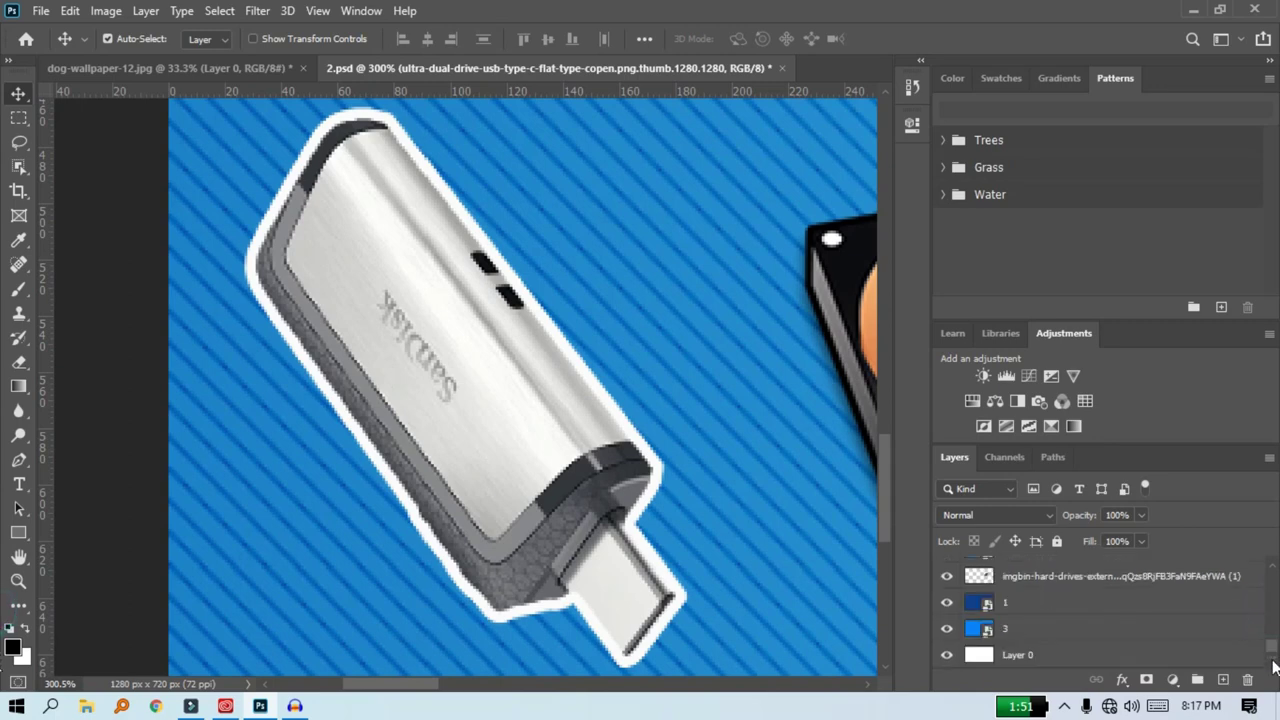
alt+click(1140, 654)
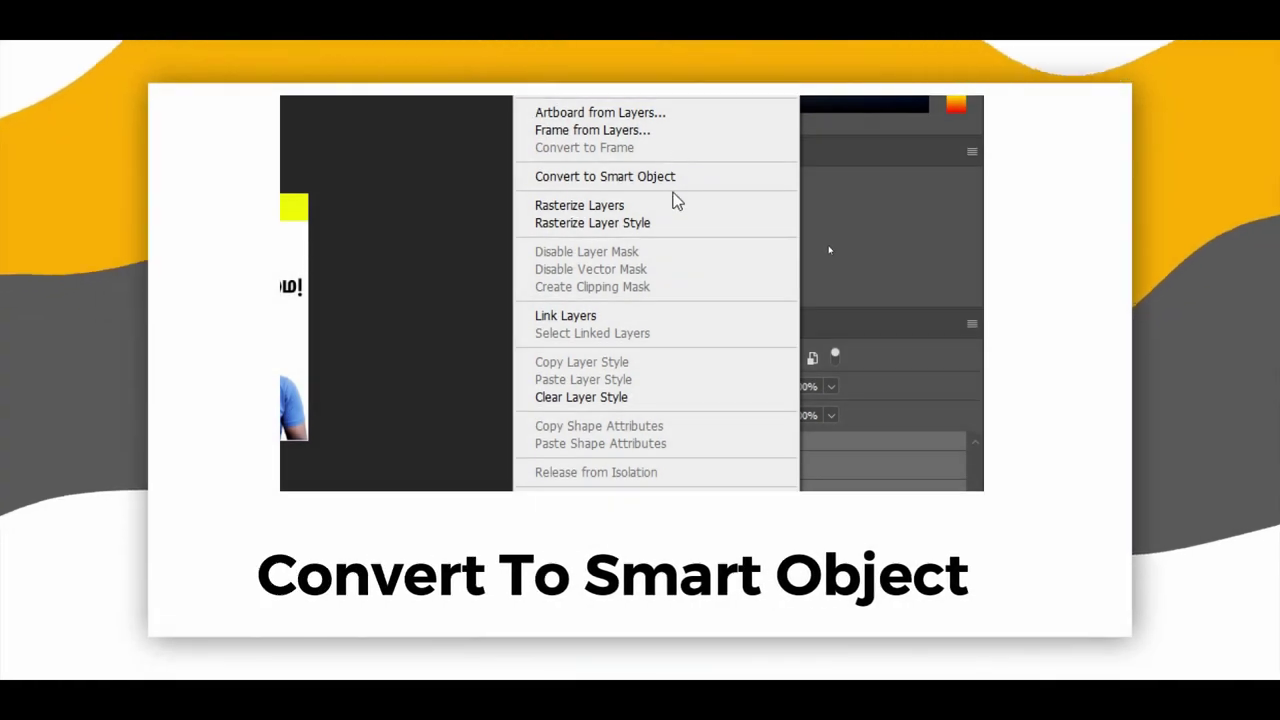
click(672, 178)
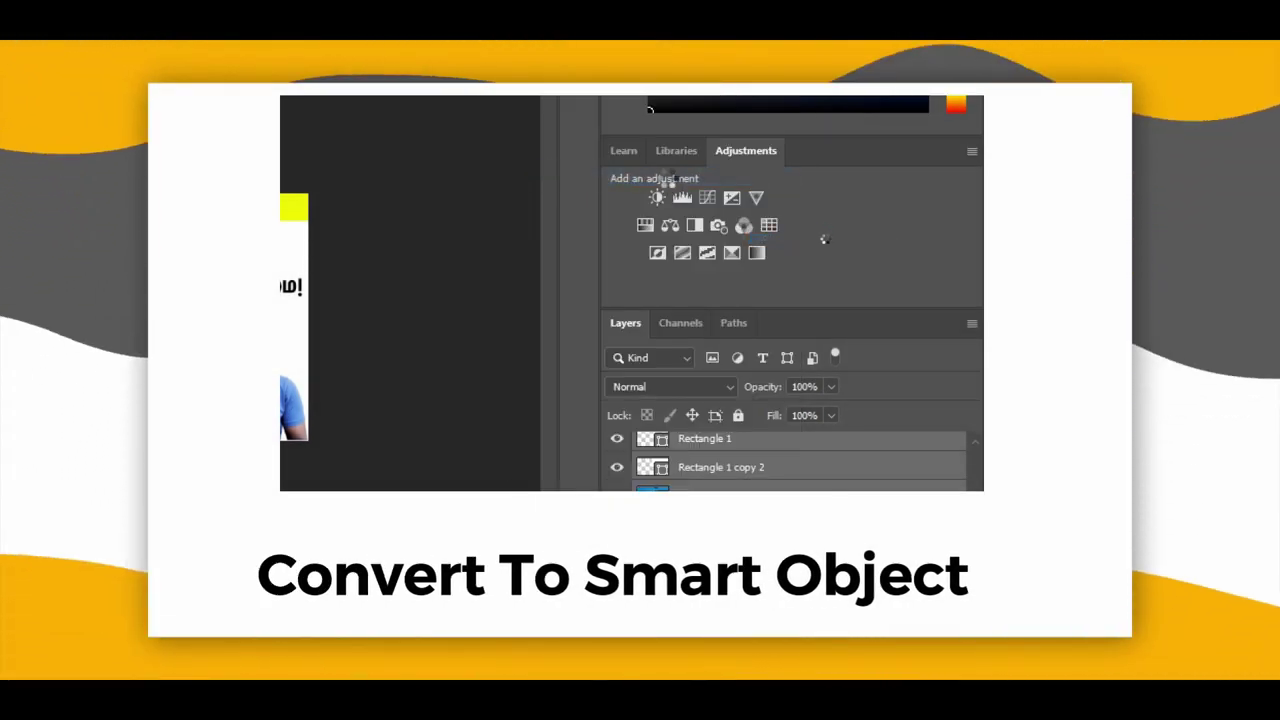
click(762, 370)
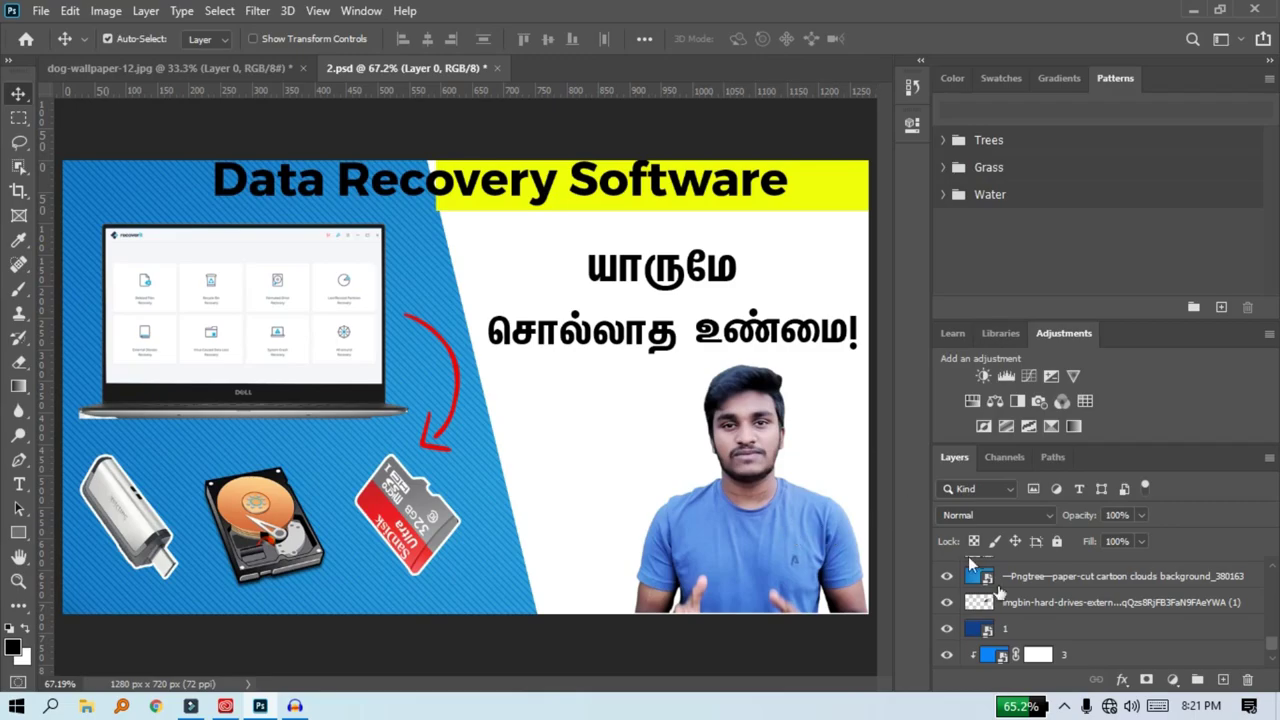
Step: Select Rectangle 2, then Shift-click Layer 0 to select the whole layer stack
scroll(1040, 605, up, 5)
scroll(720, 425, up, 6)
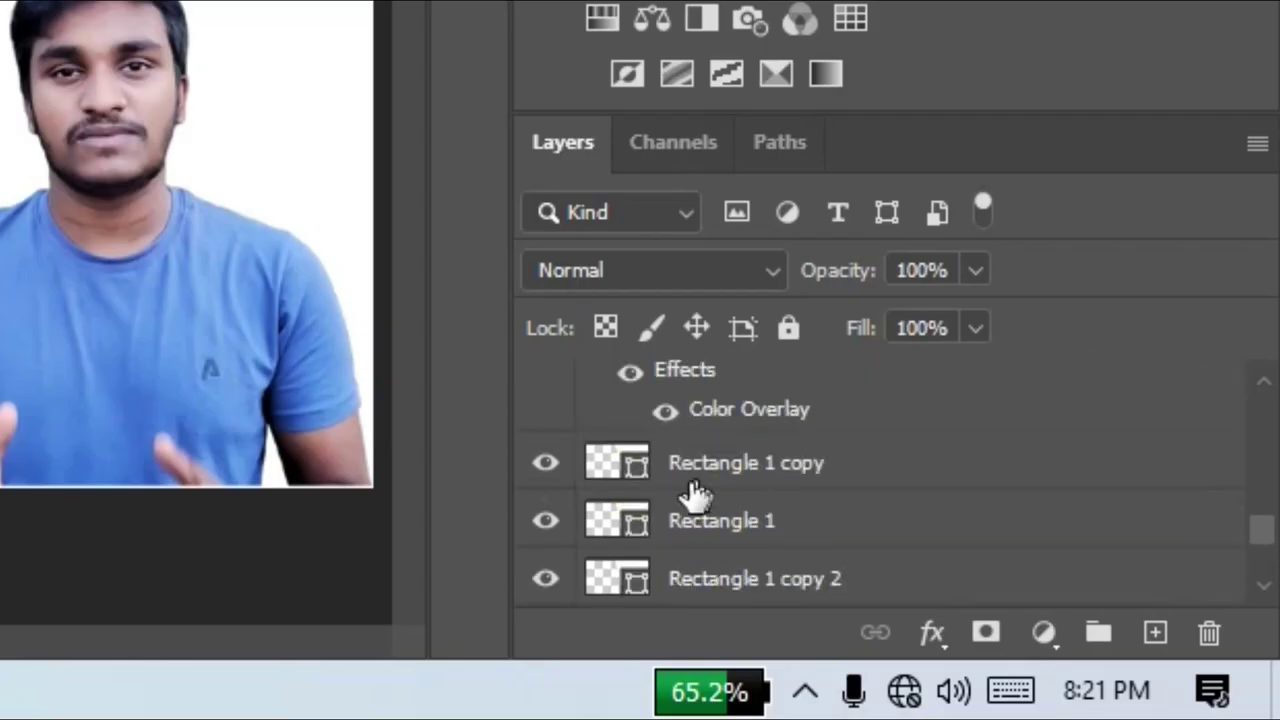
scroll(680, 505, up, 2)
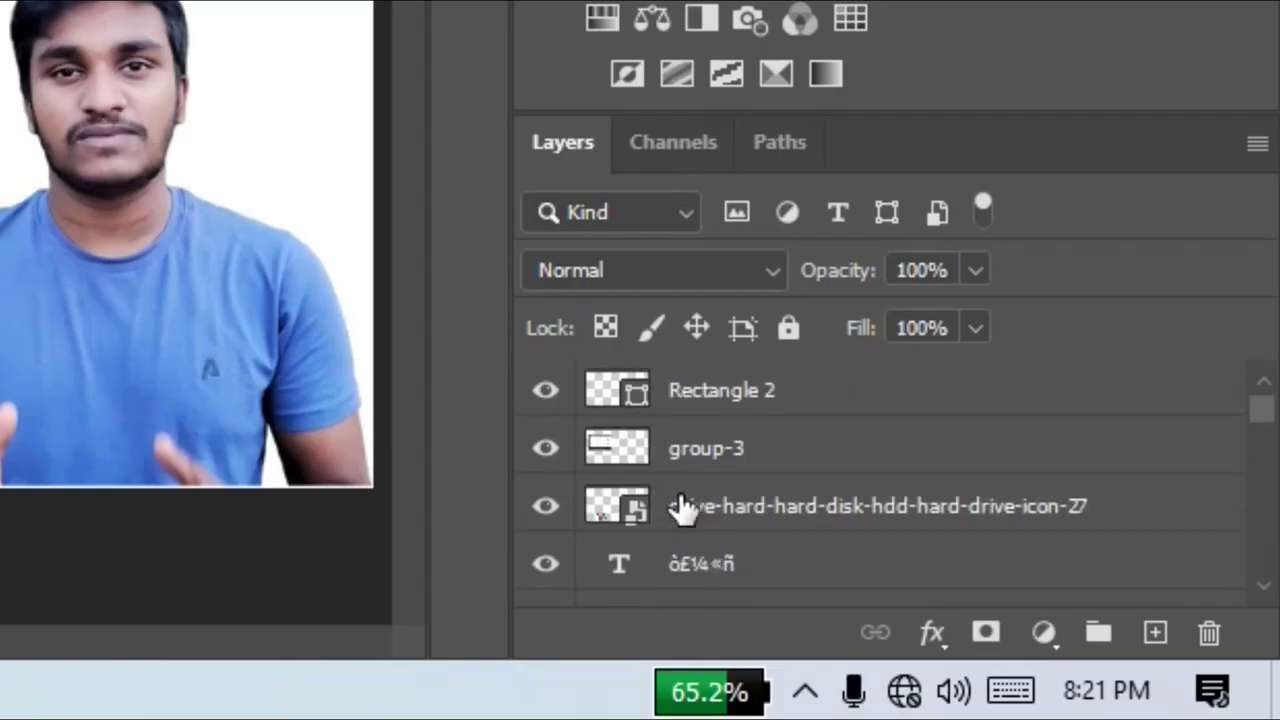
click(751, 398)
click(722, 392)
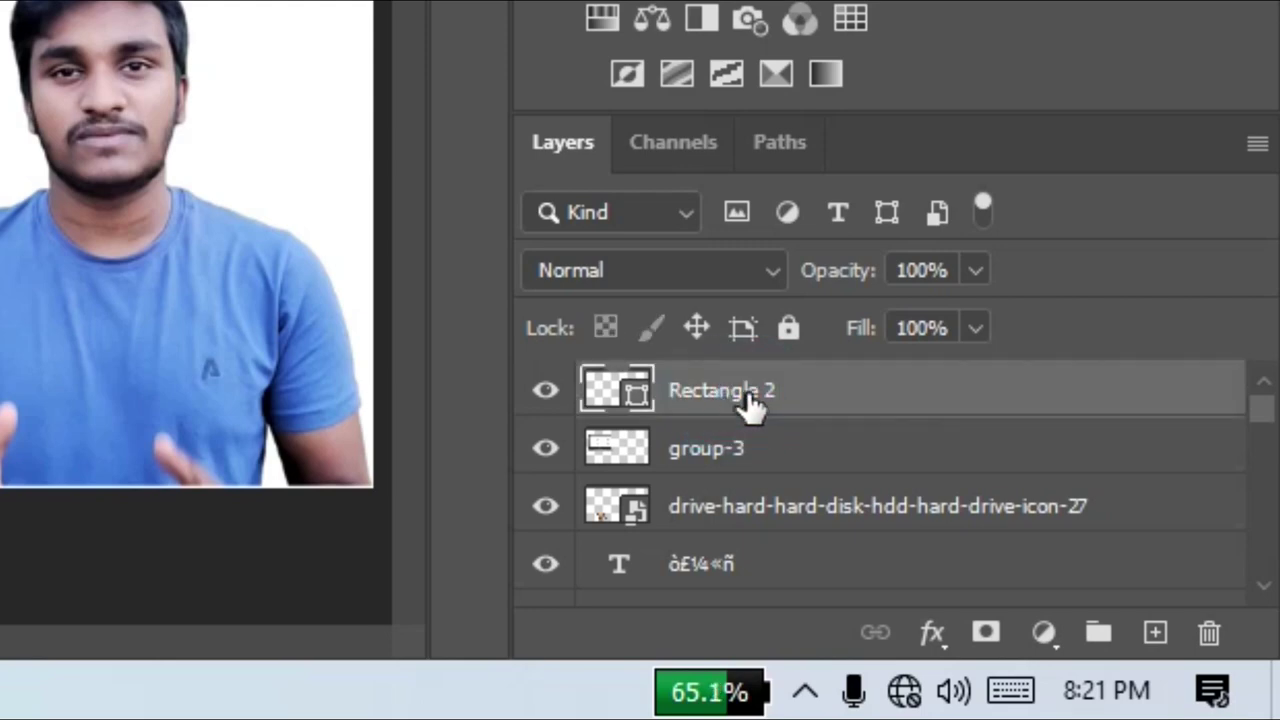
scroll(749, 400, down, 10)
scroll(762, 442, down, 5)
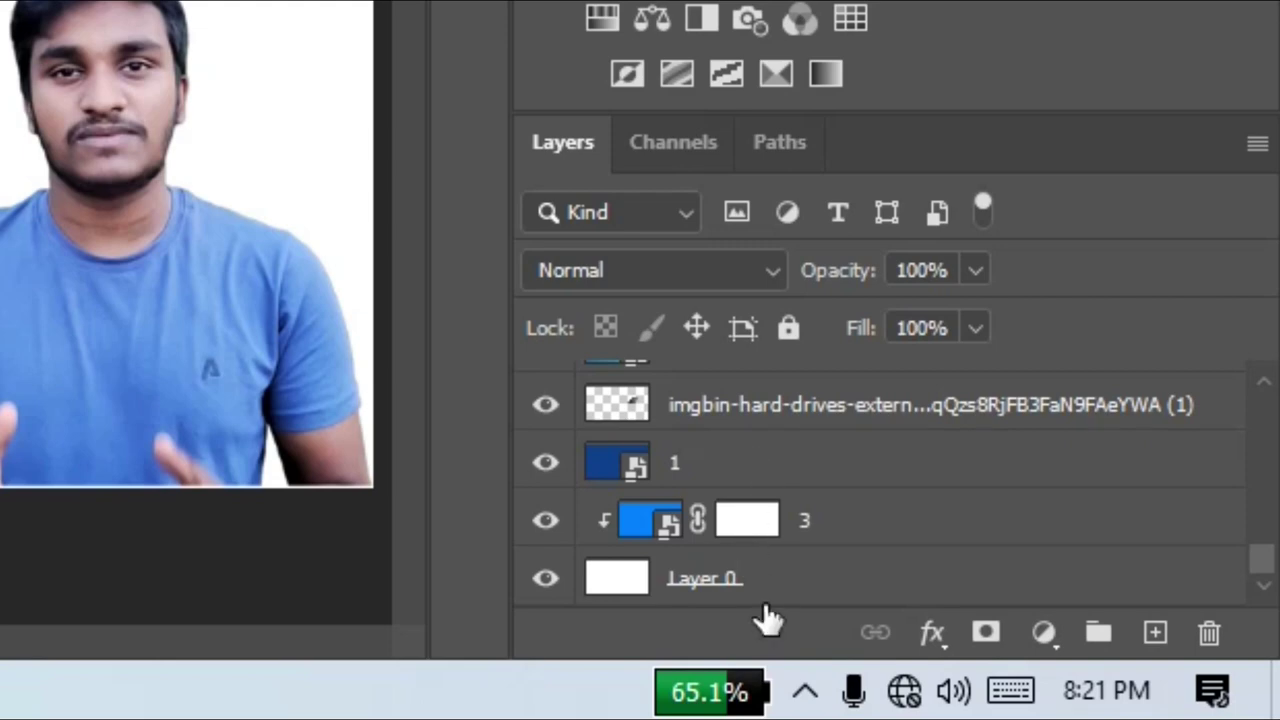
shift+click(786, 582)
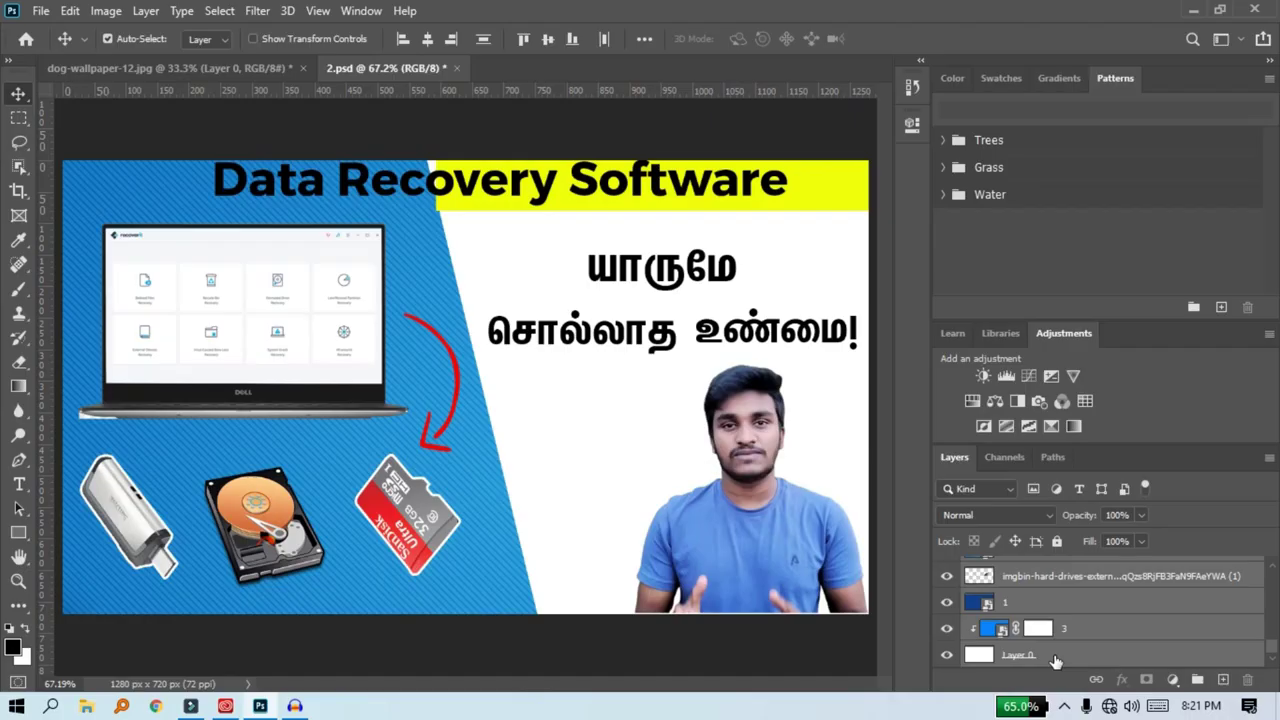
Step: Convert the selected layers into a Rectangle 2 smart object and toggle its visibility
right_click(782, 585)
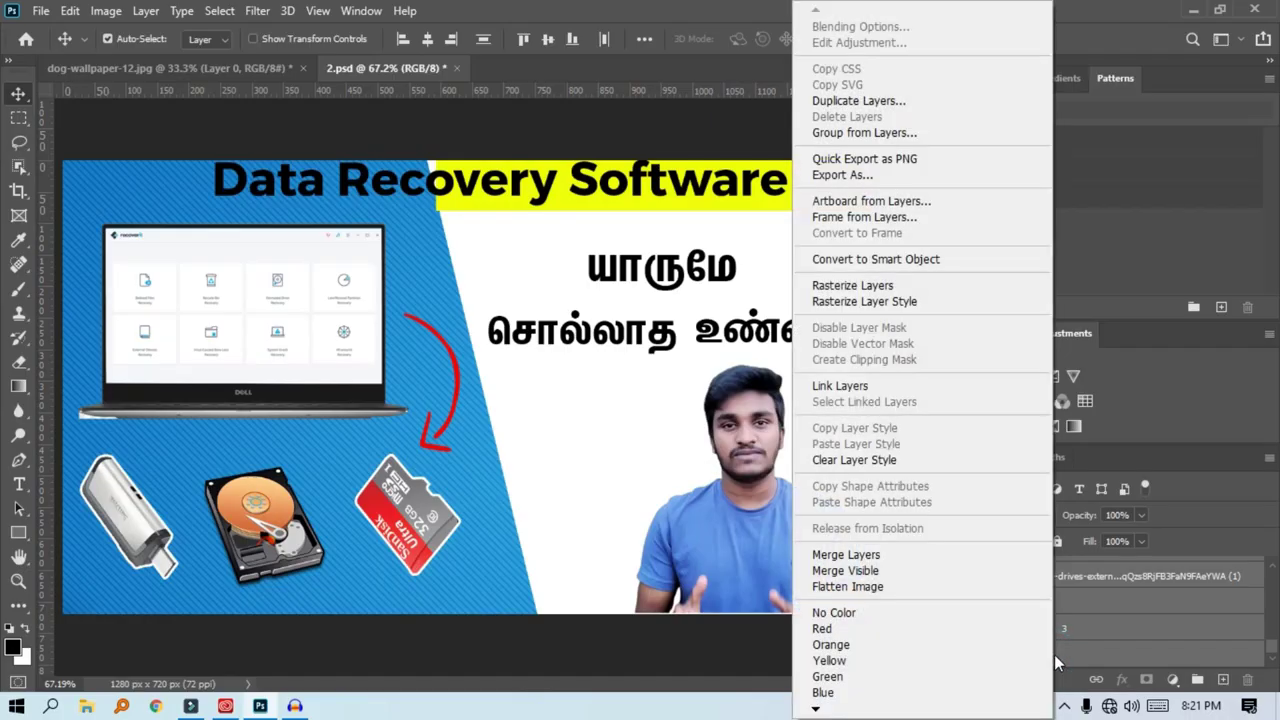
click(918, 260)
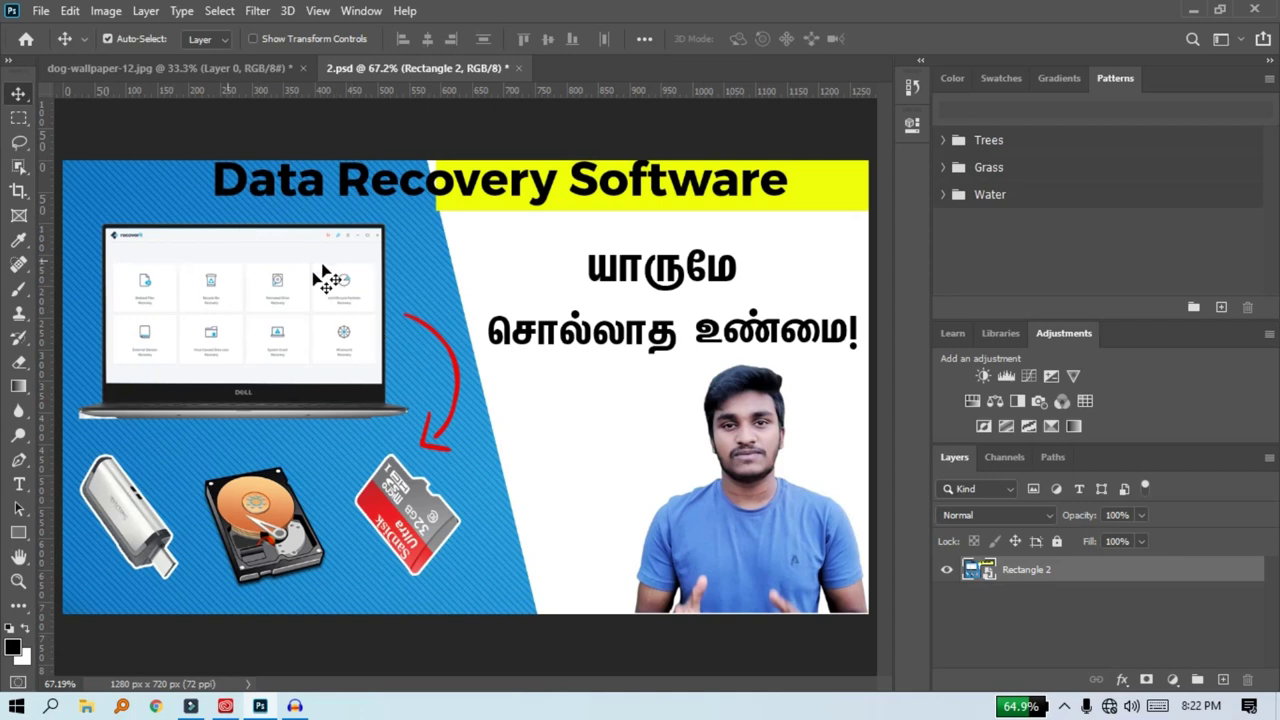
click(945, 571)
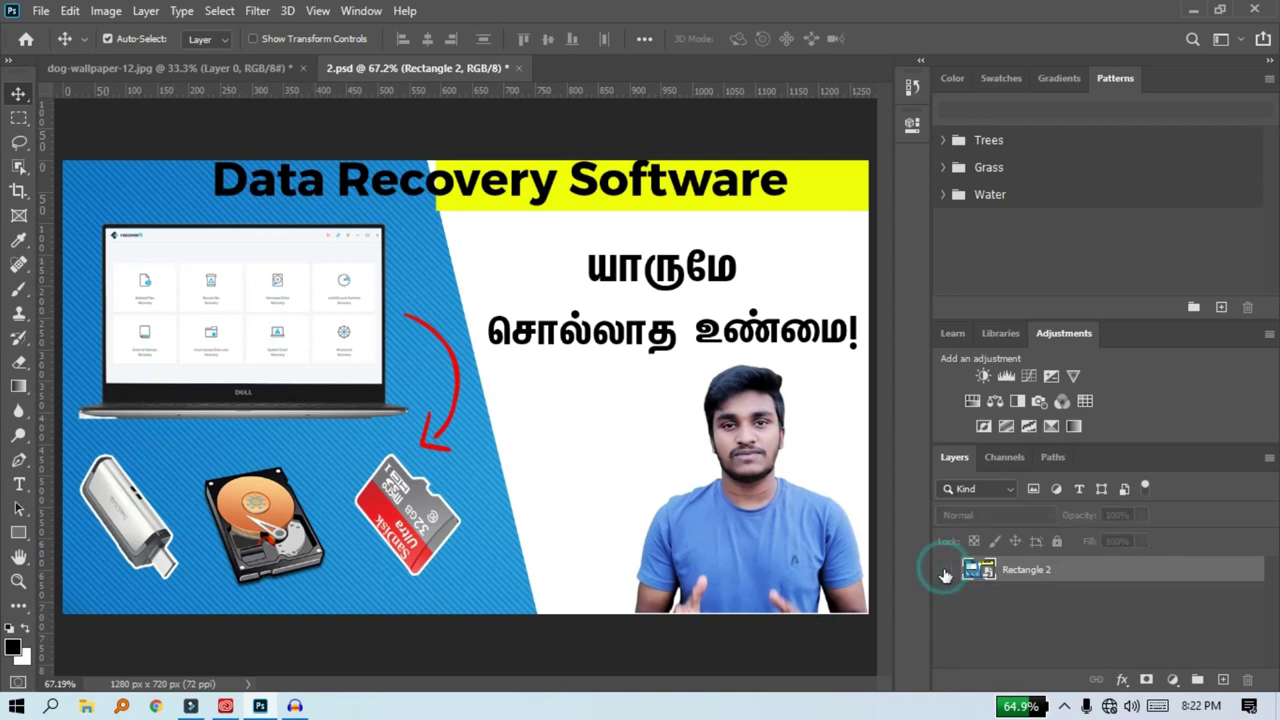
click(945, 571)
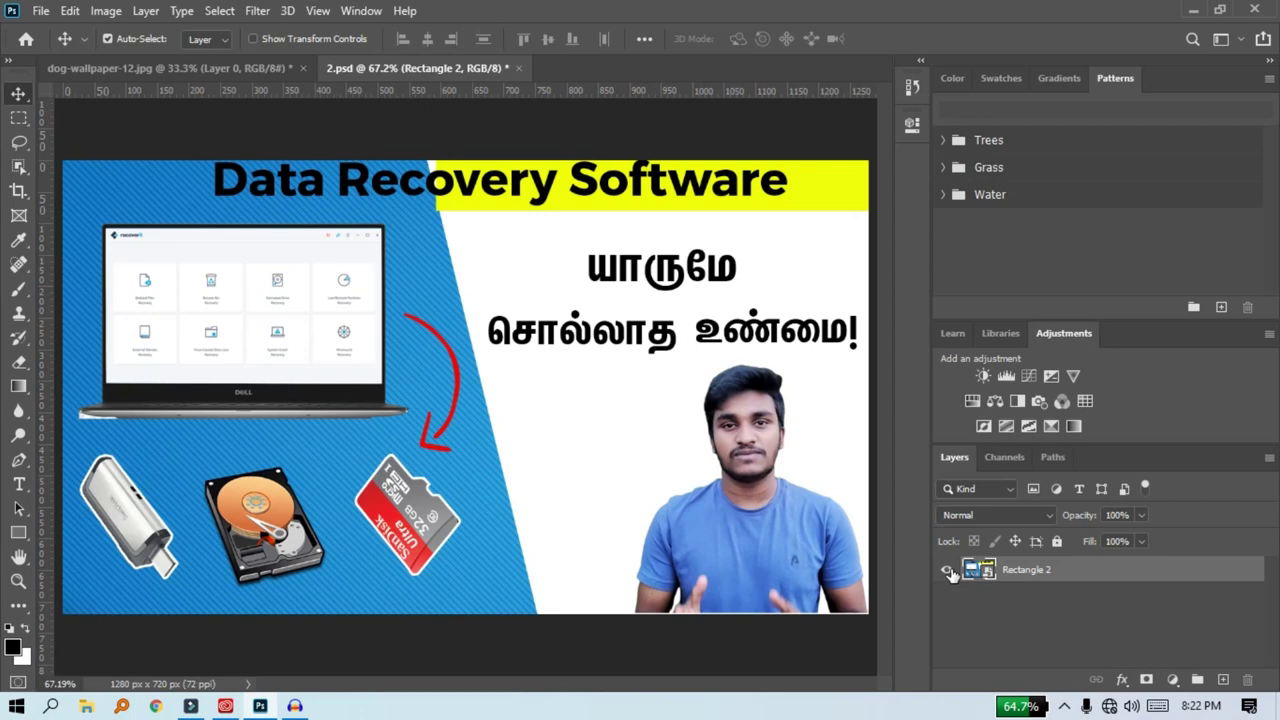
Step: Convert the Rectangle 2 smart object to layers and expand the resulting group
right_click(1037, 568)
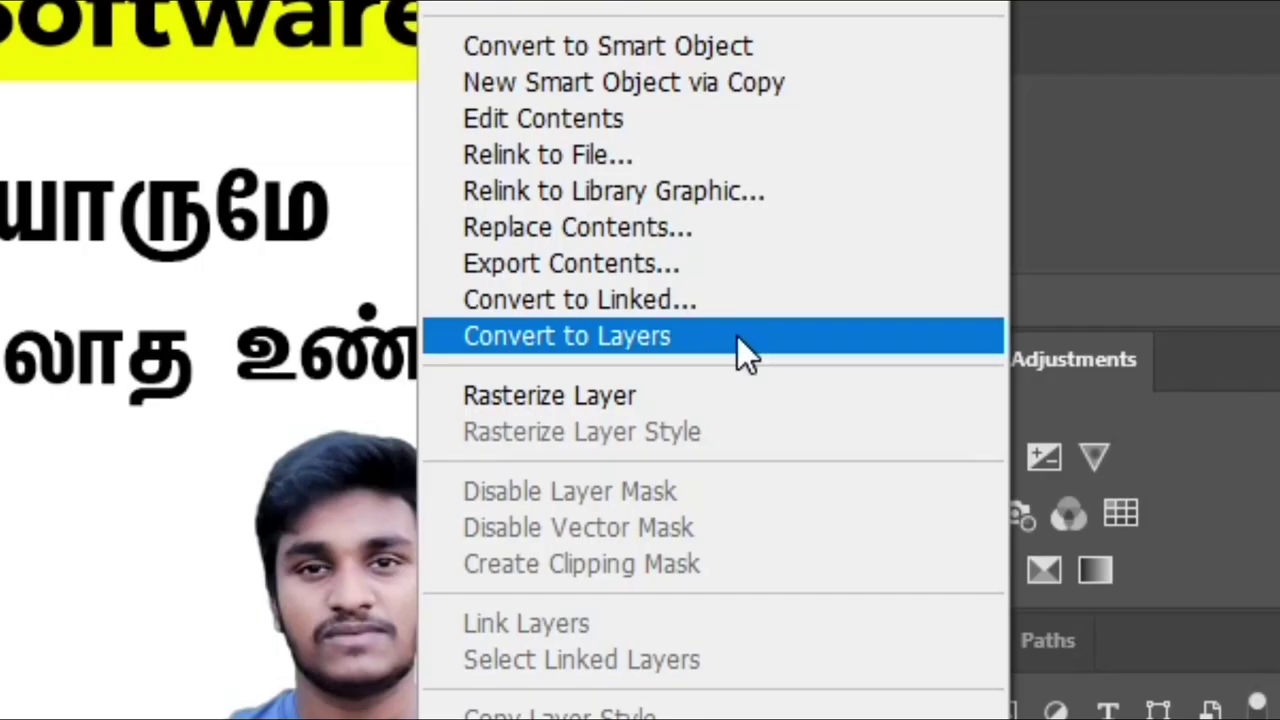
click(737, 336)
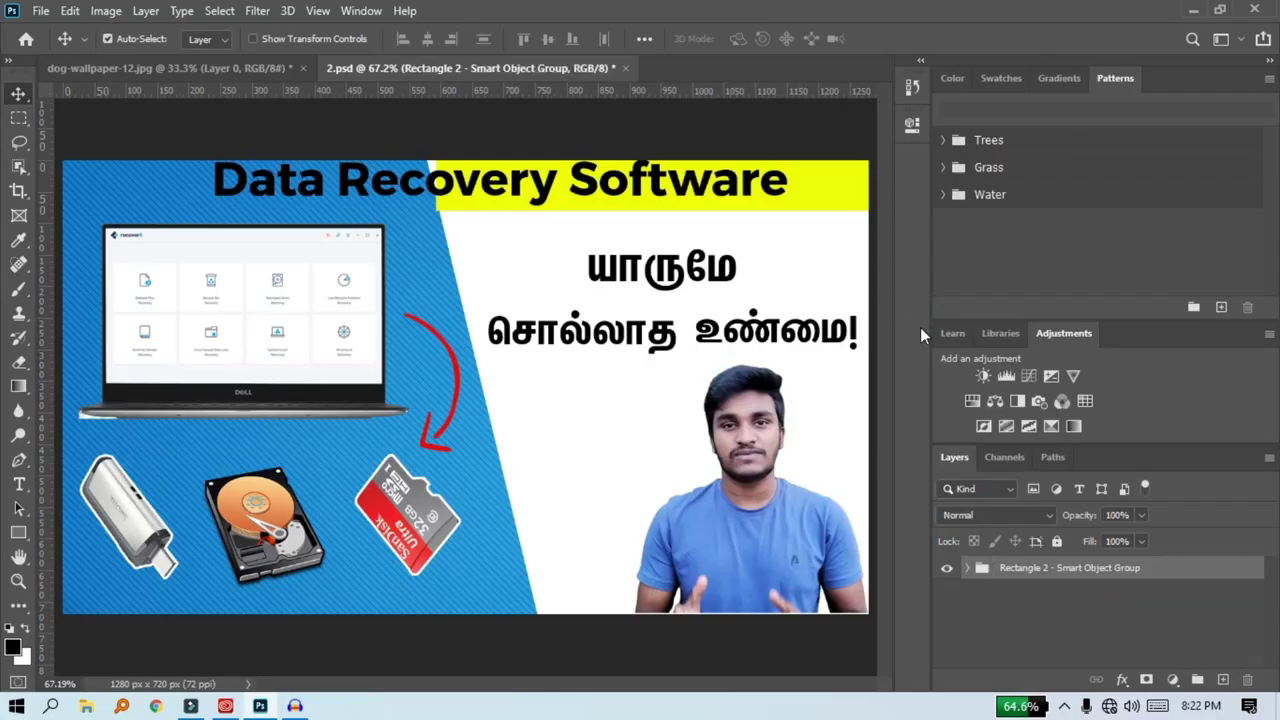
click(966, 568)
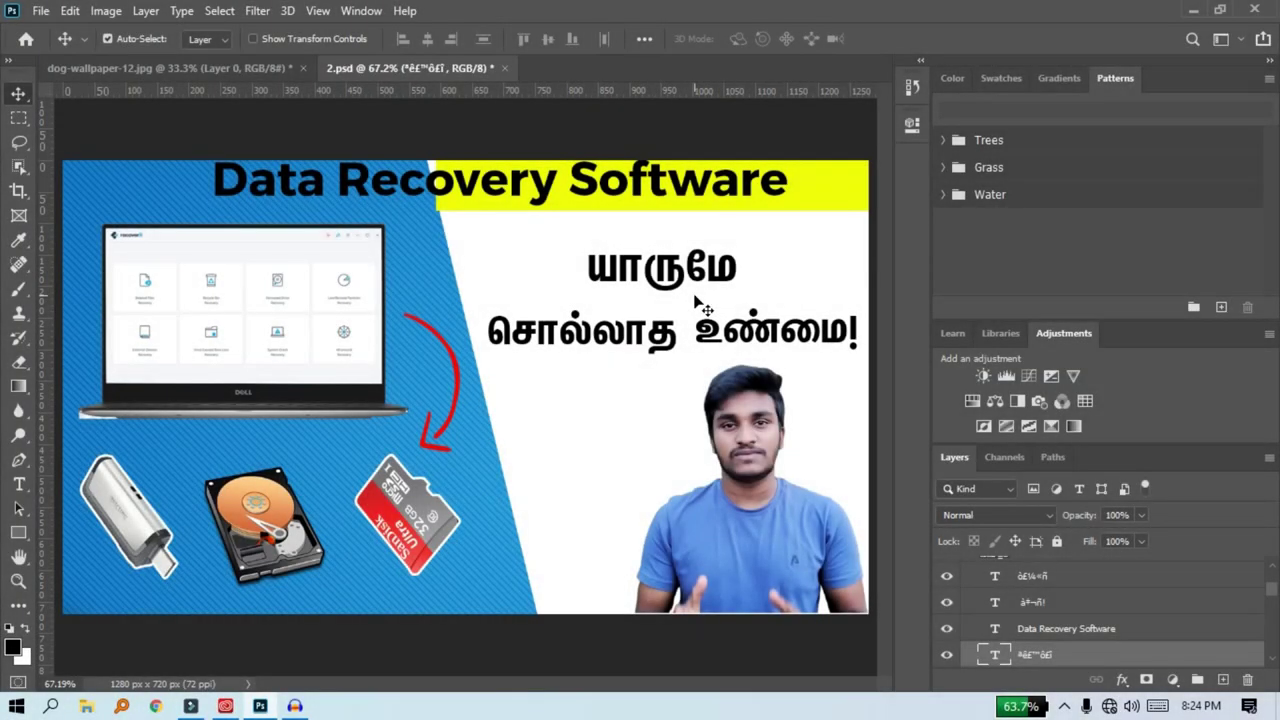
Step: Drag the சொல்லாத text left beside the laptop, leaving a gap before உண்மை!
drag(628, 335, 553, 337)
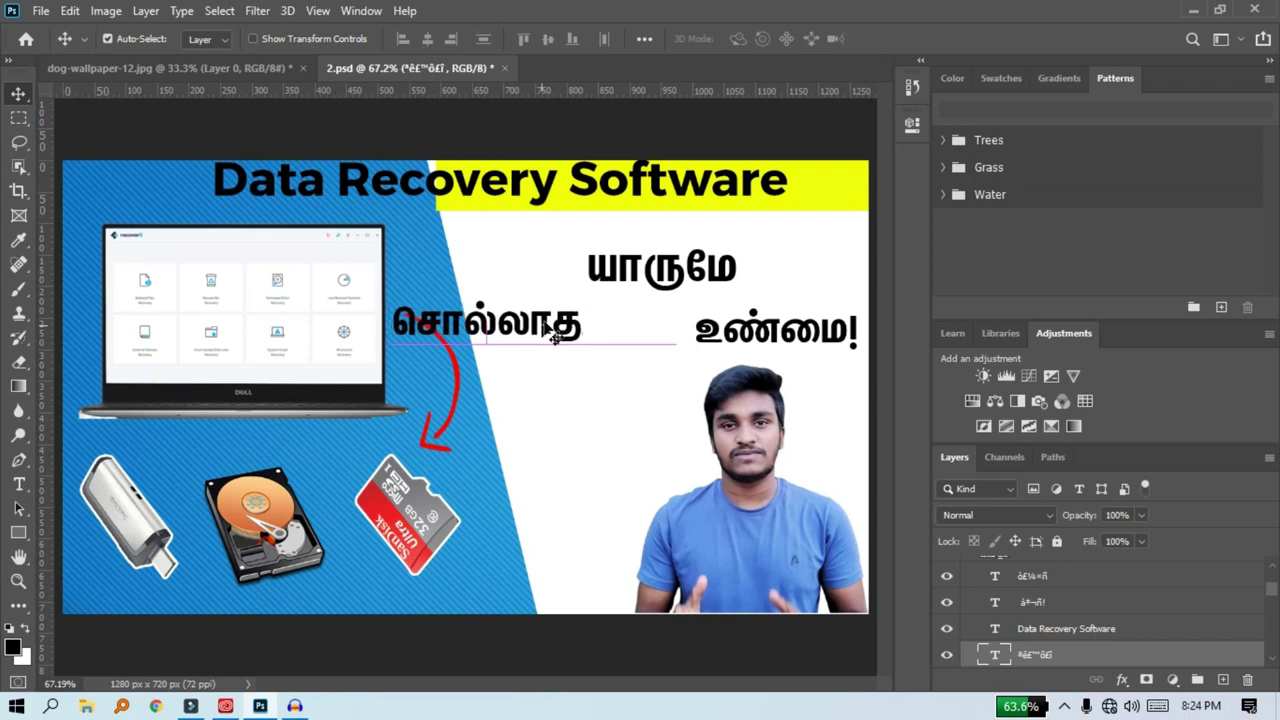
Step: Bring up the Properties panel for the சொல்லாத type layer
click(912, 125)
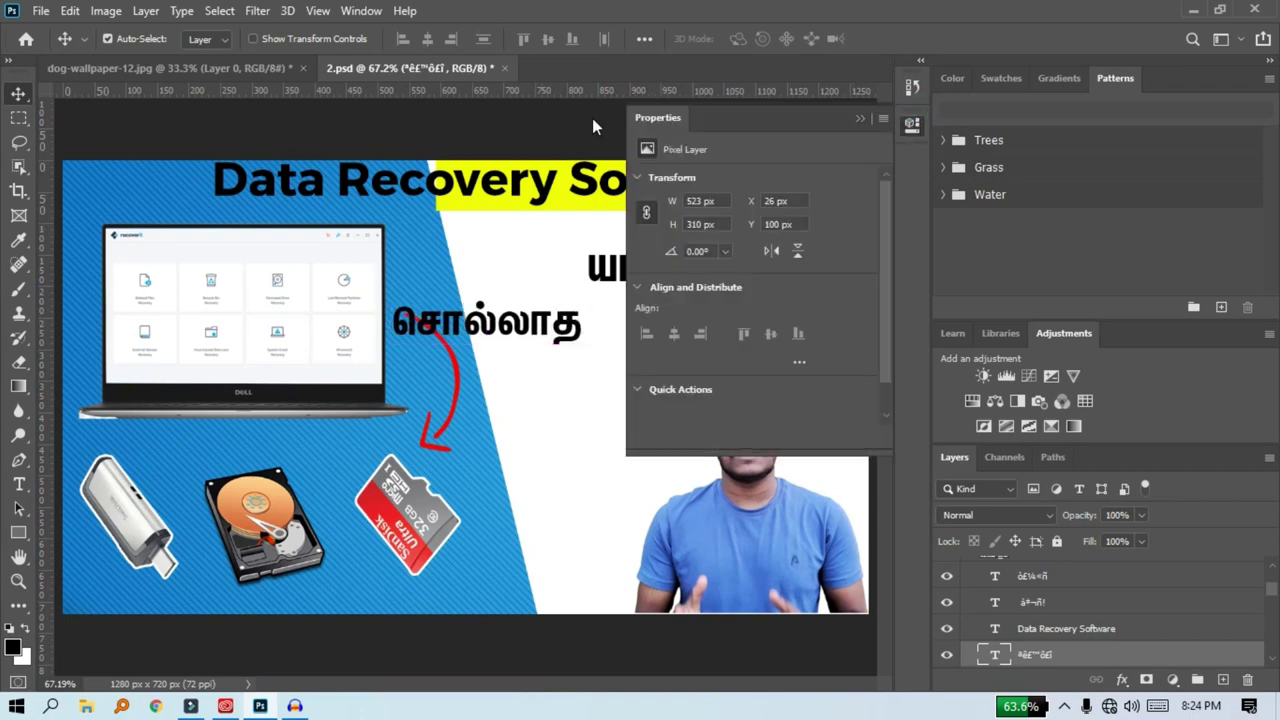
click(358, 14)
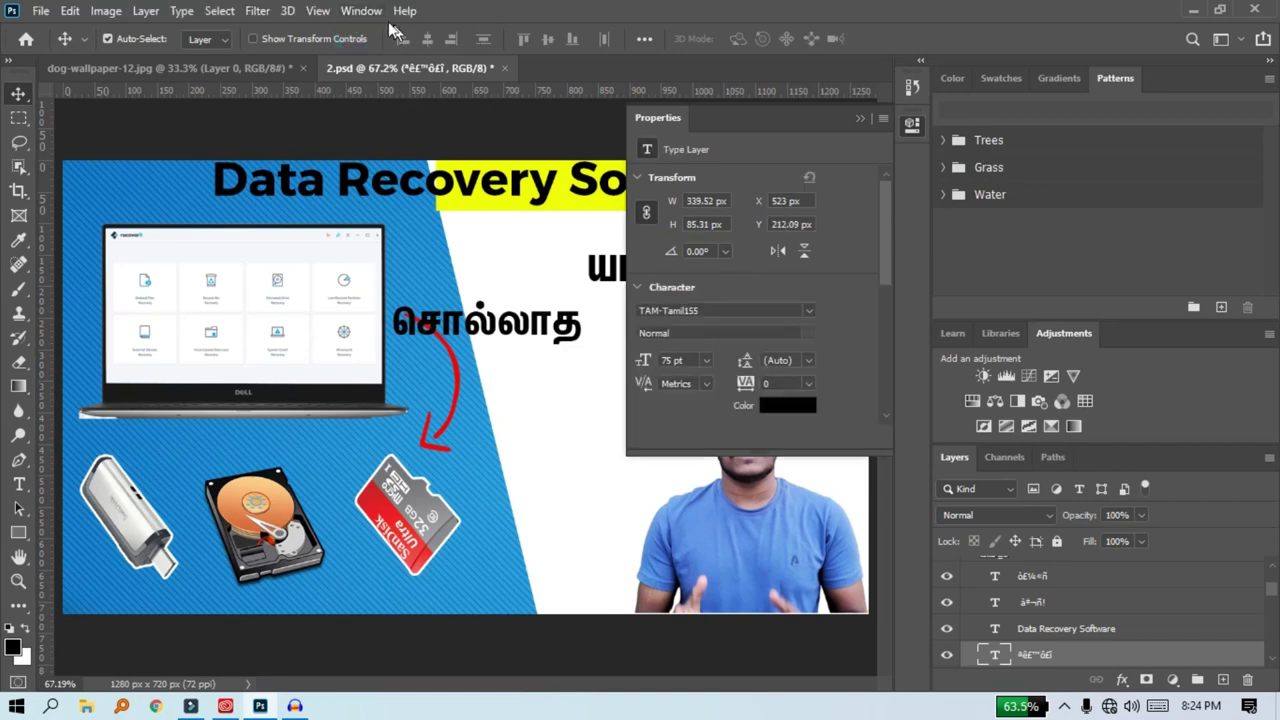
click(372, 14)
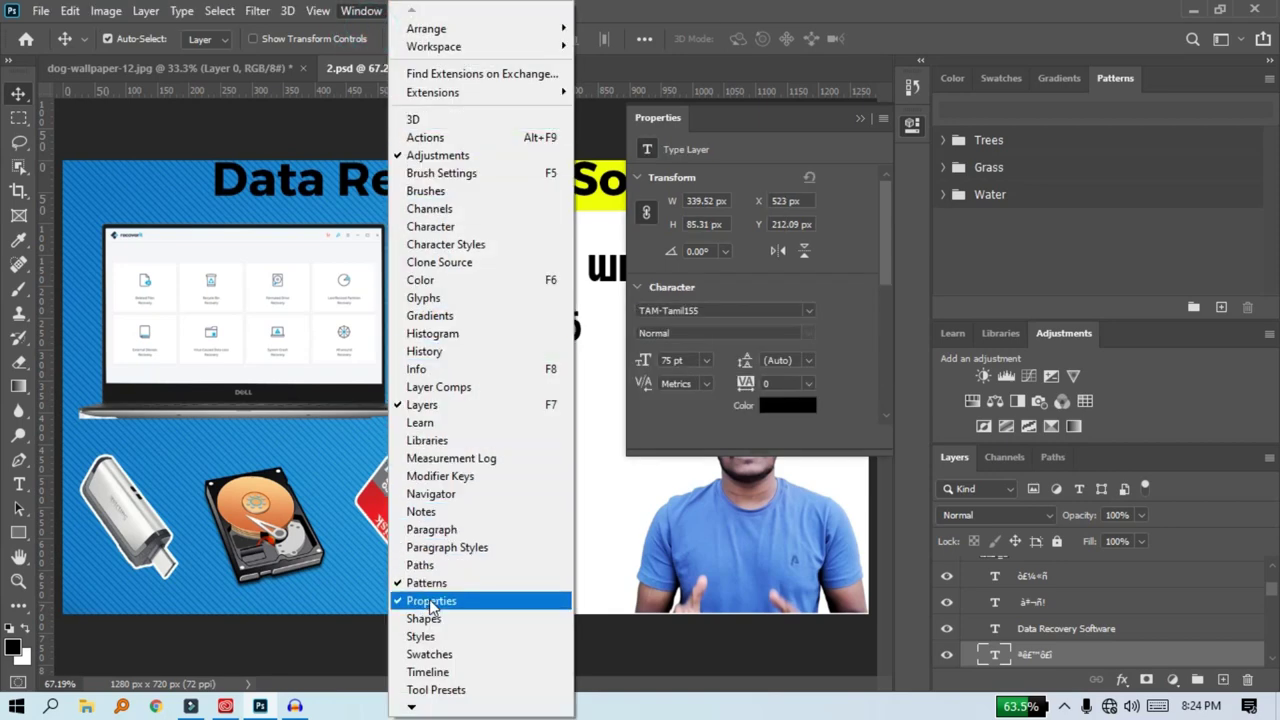
click(908, 128)
click(905, 126)
click(902, 128)
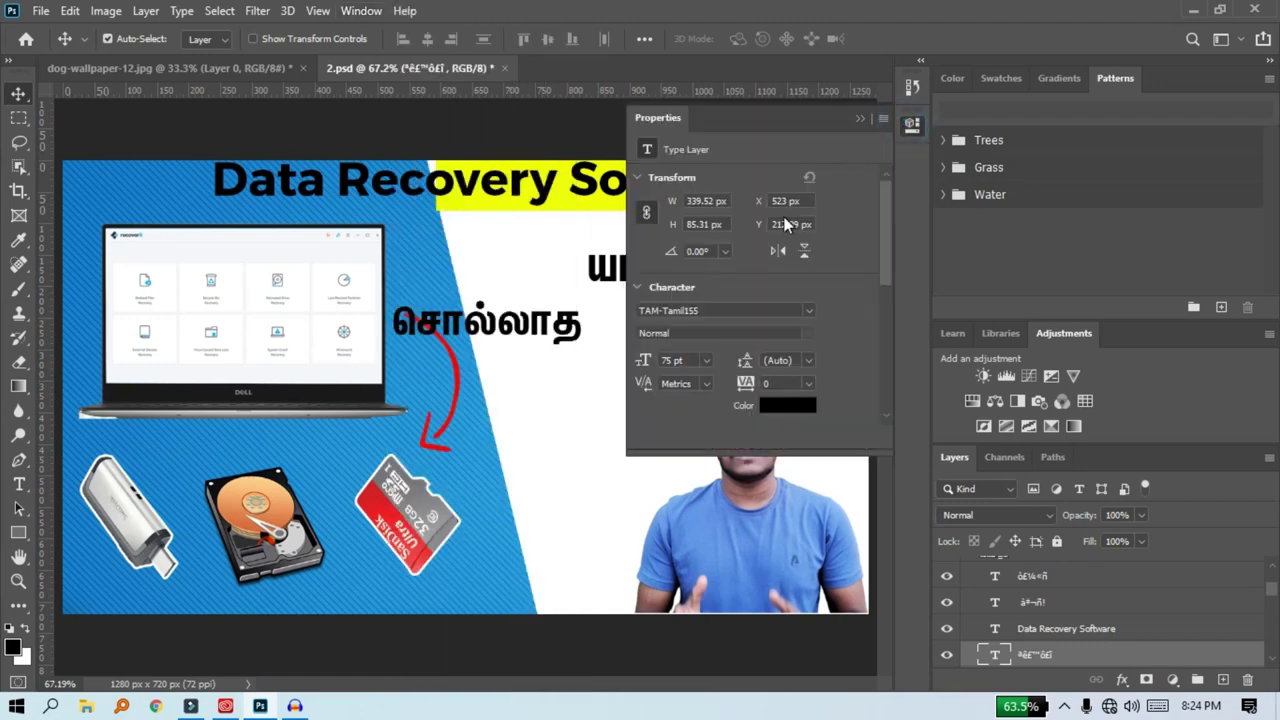
Step: Check the Character font, keeping TAM-Tamil155 at 75 pt, and open the text colour
scroll(780, 214, down, 3)
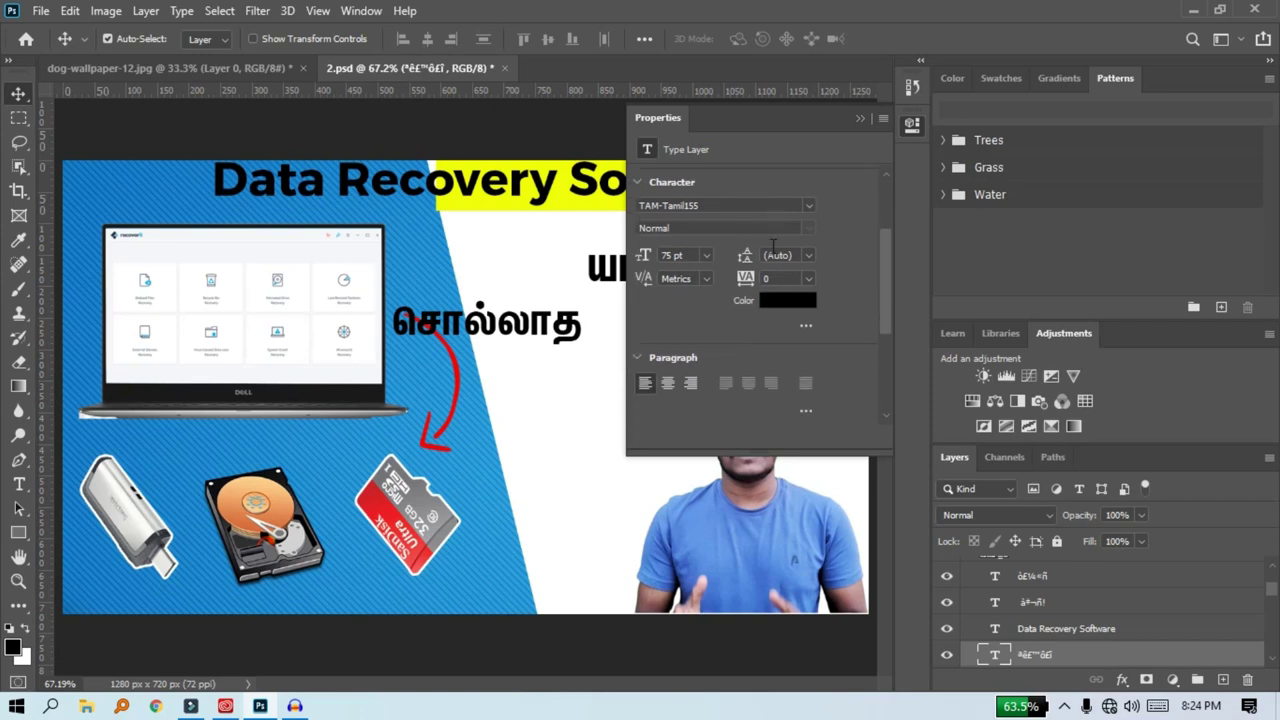
scroll(773, 246, down, 1)
scroll(773, 246, up, 4)
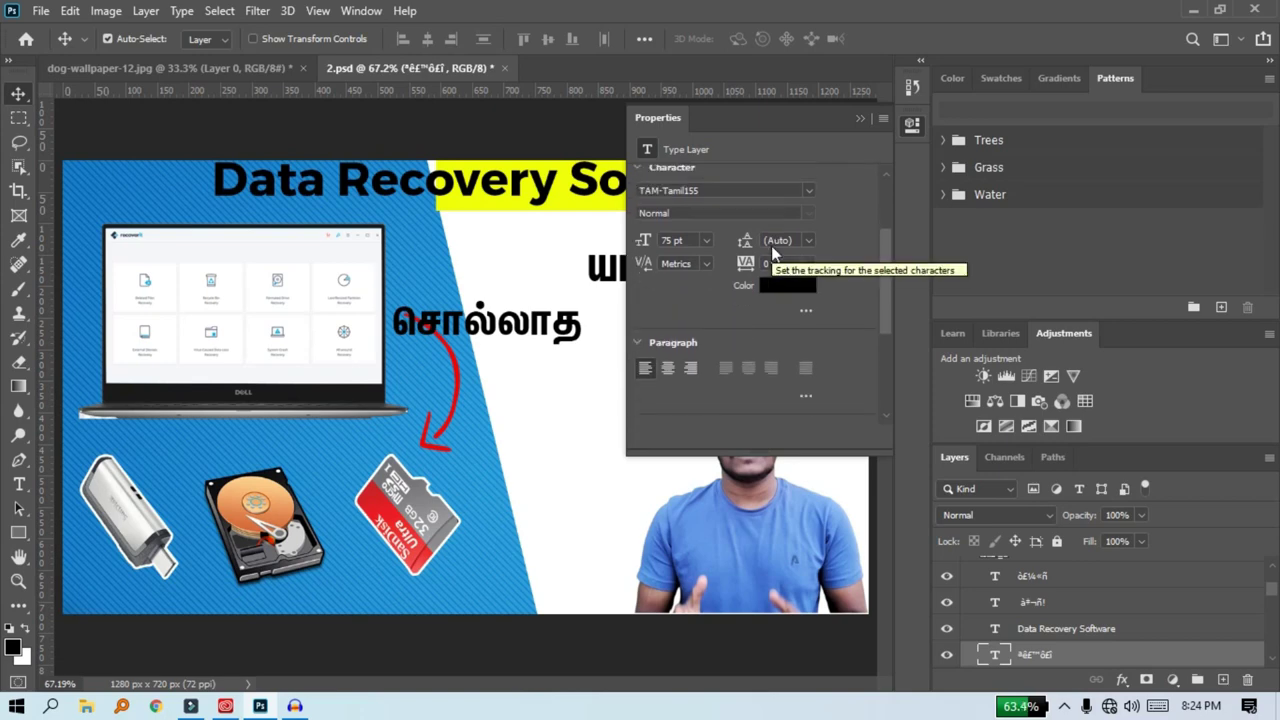
scroll(806, 276, up, 1)
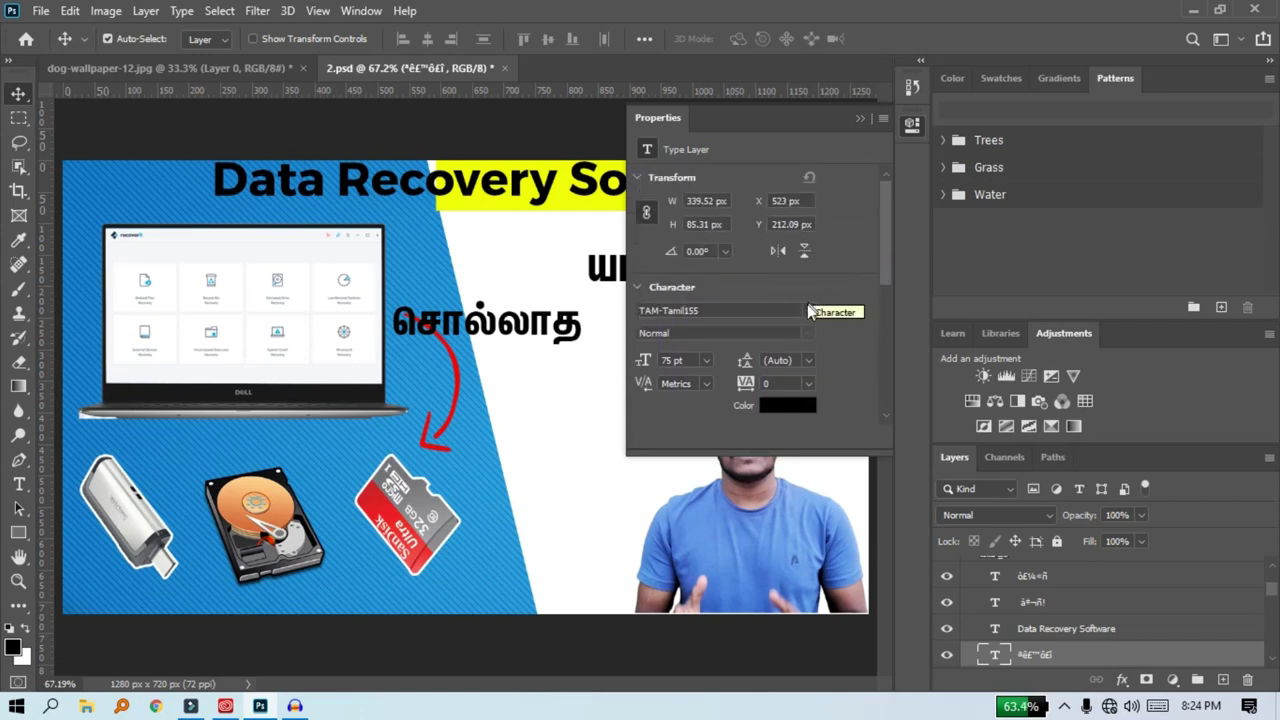
click(806, 306)
key(Escape)
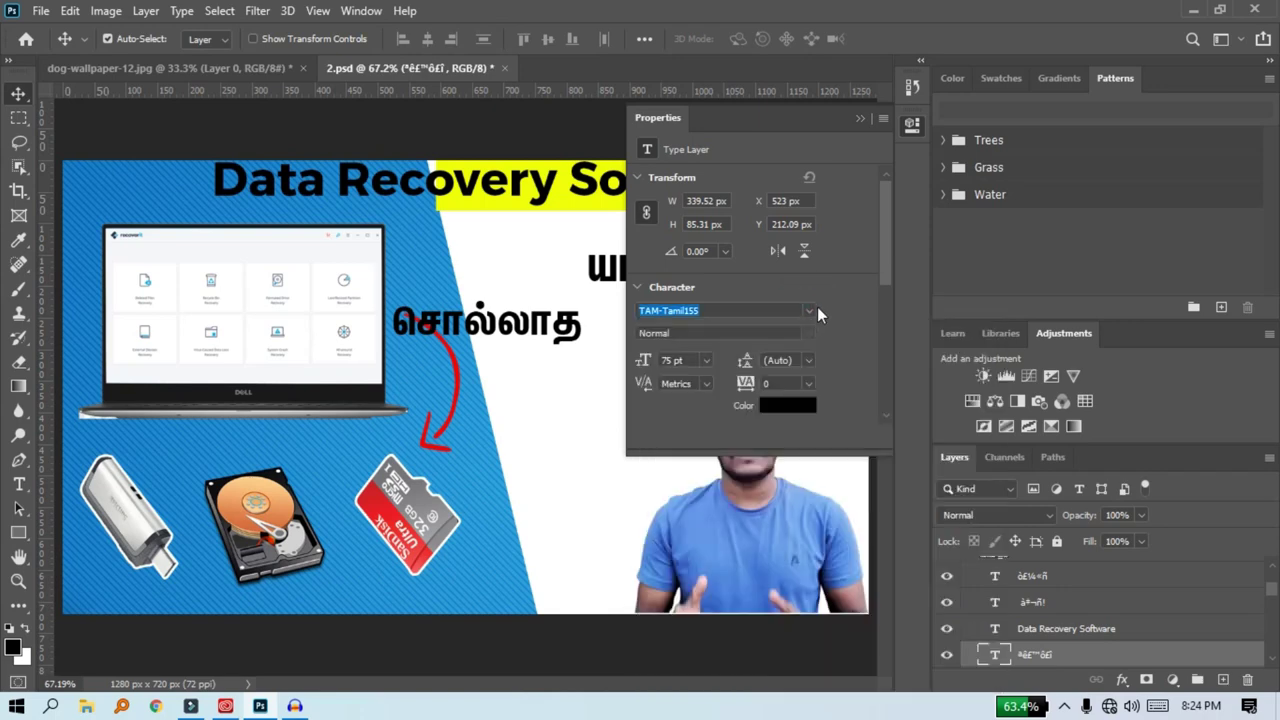
click(790, 408)
Step: Set the சொல்லாத text colour to teal 288c92 in the Color Picker
click(790, 408)
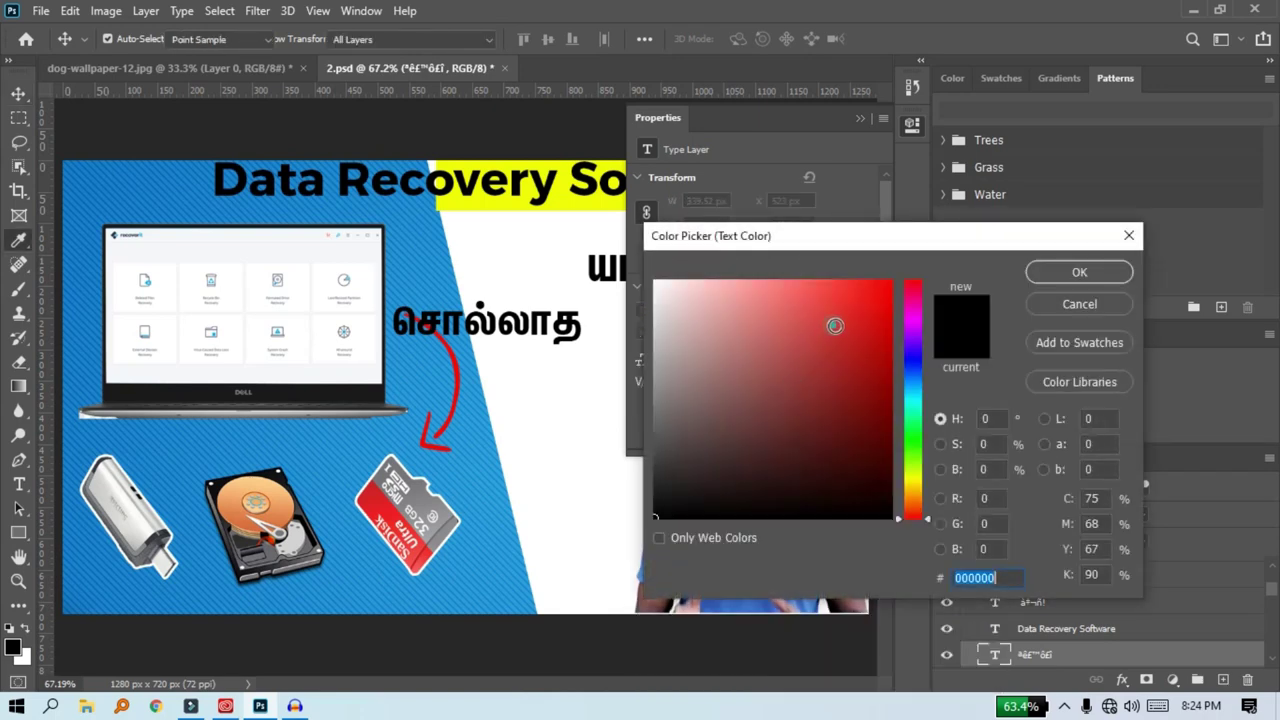
click(835, 325)
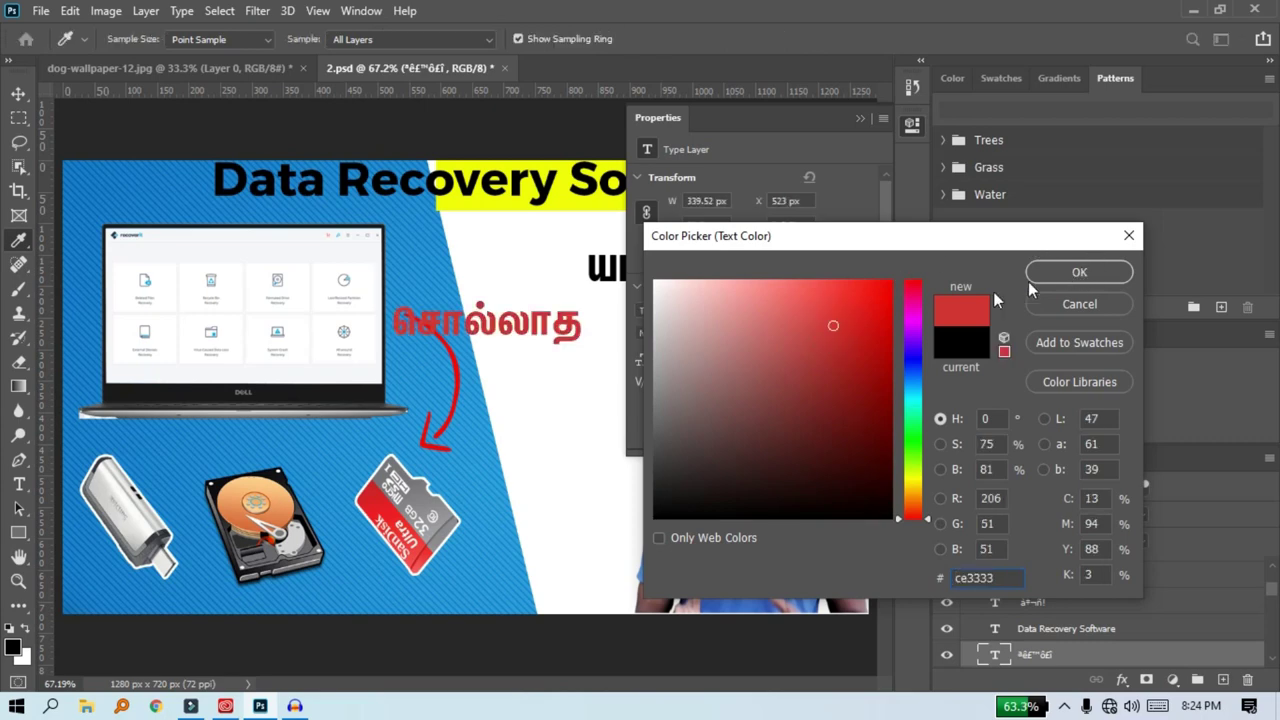
click(908, 434)
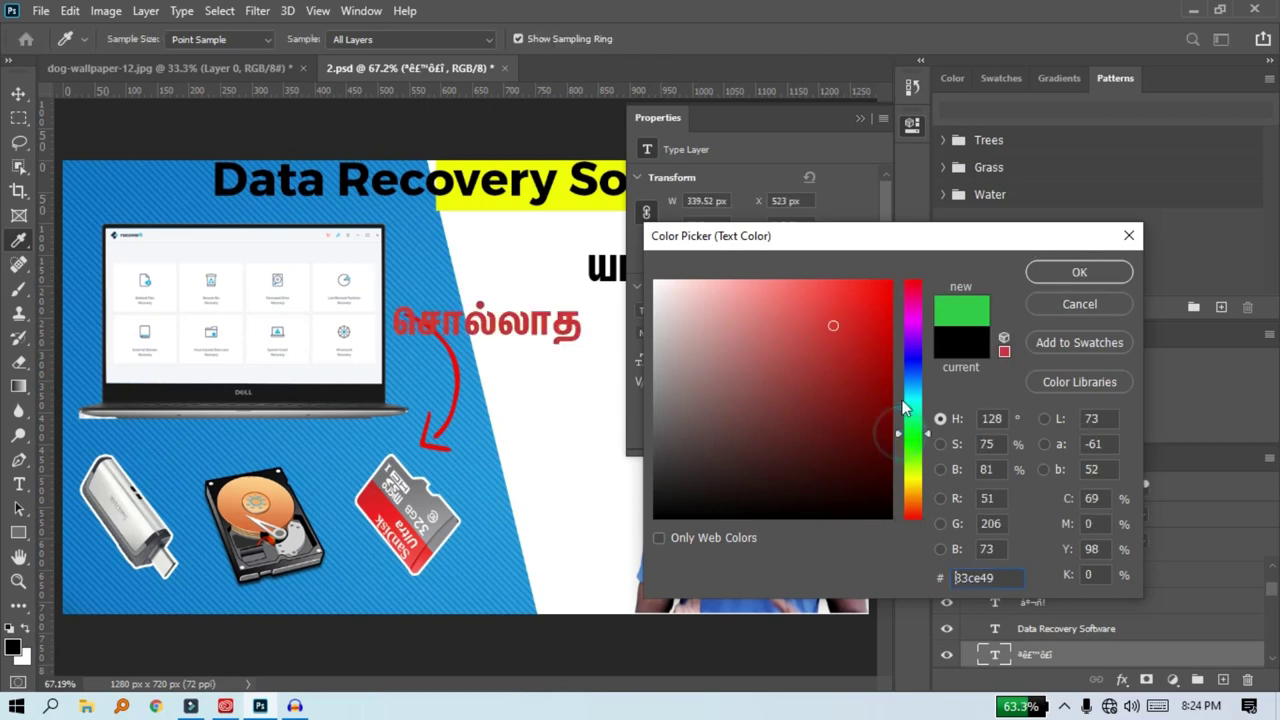
text(288c92)
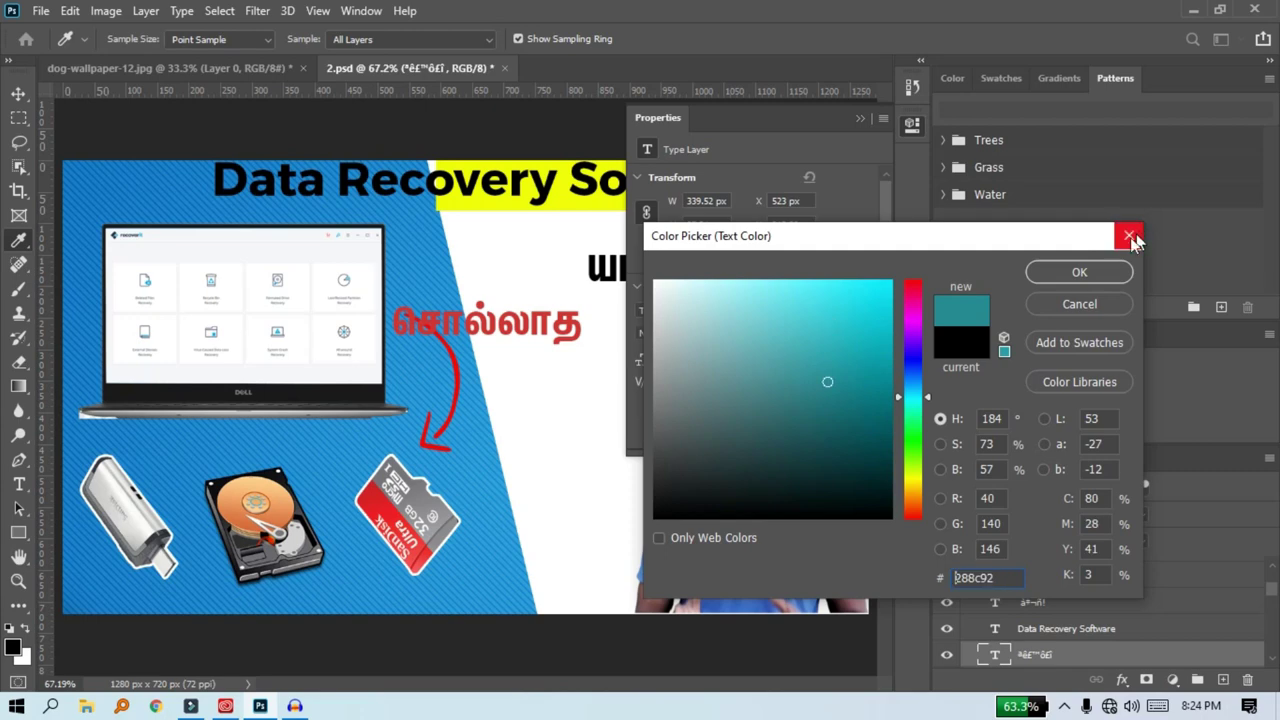
click(1076, 278)
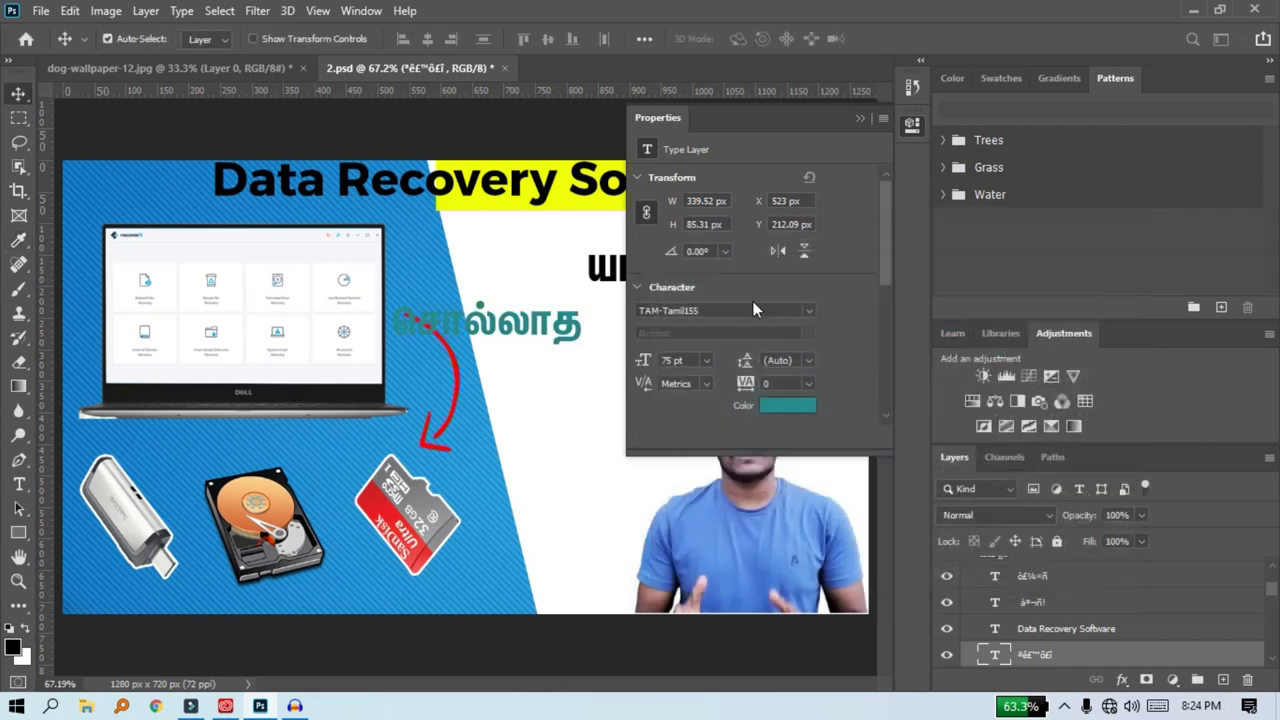
scroll(738, 276, down, 1)
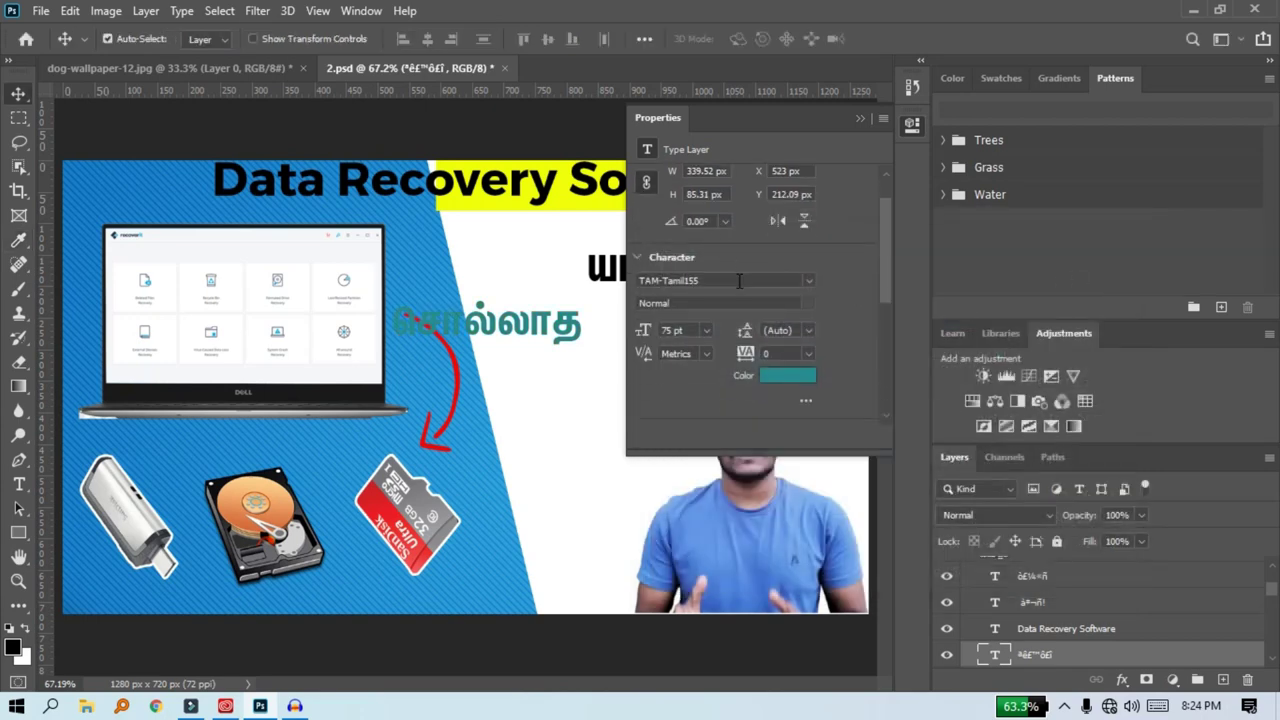
scroll(739, 281, down, 4)
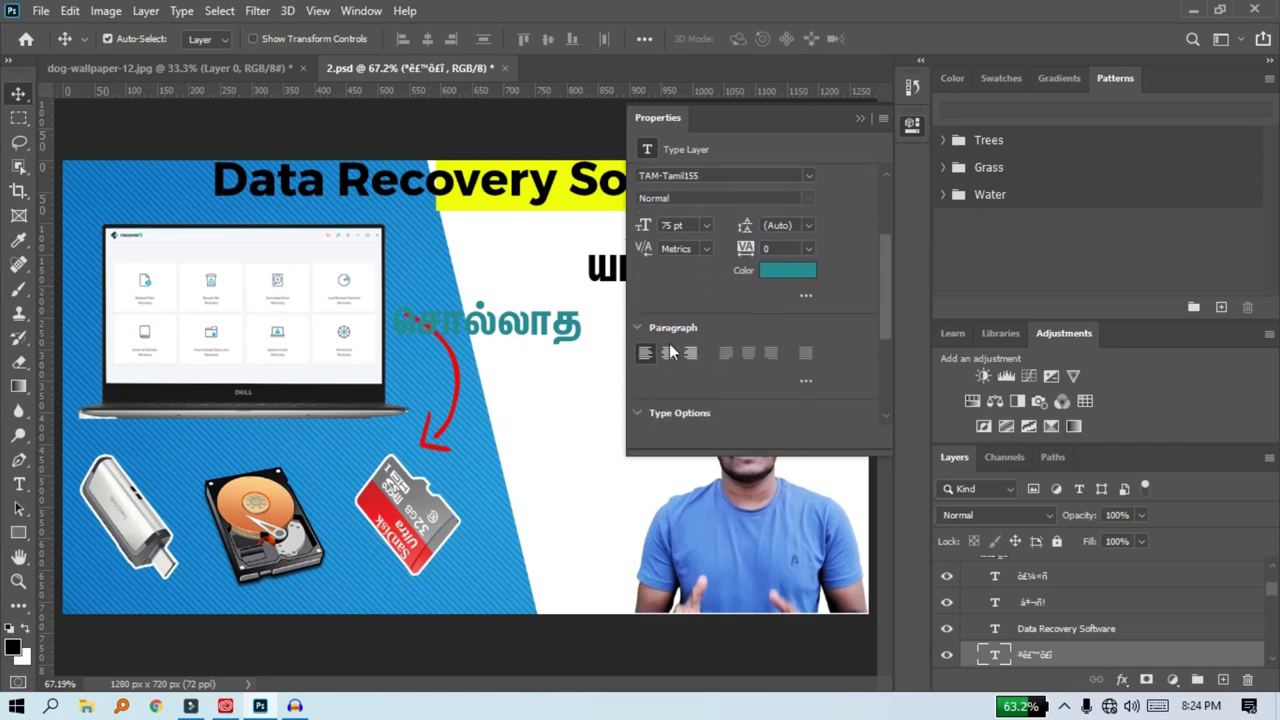
Step: Try centre and right alignment, return to left alignment, and nudge the Tamil word slightly
click(668, 352)
click(694, 352)
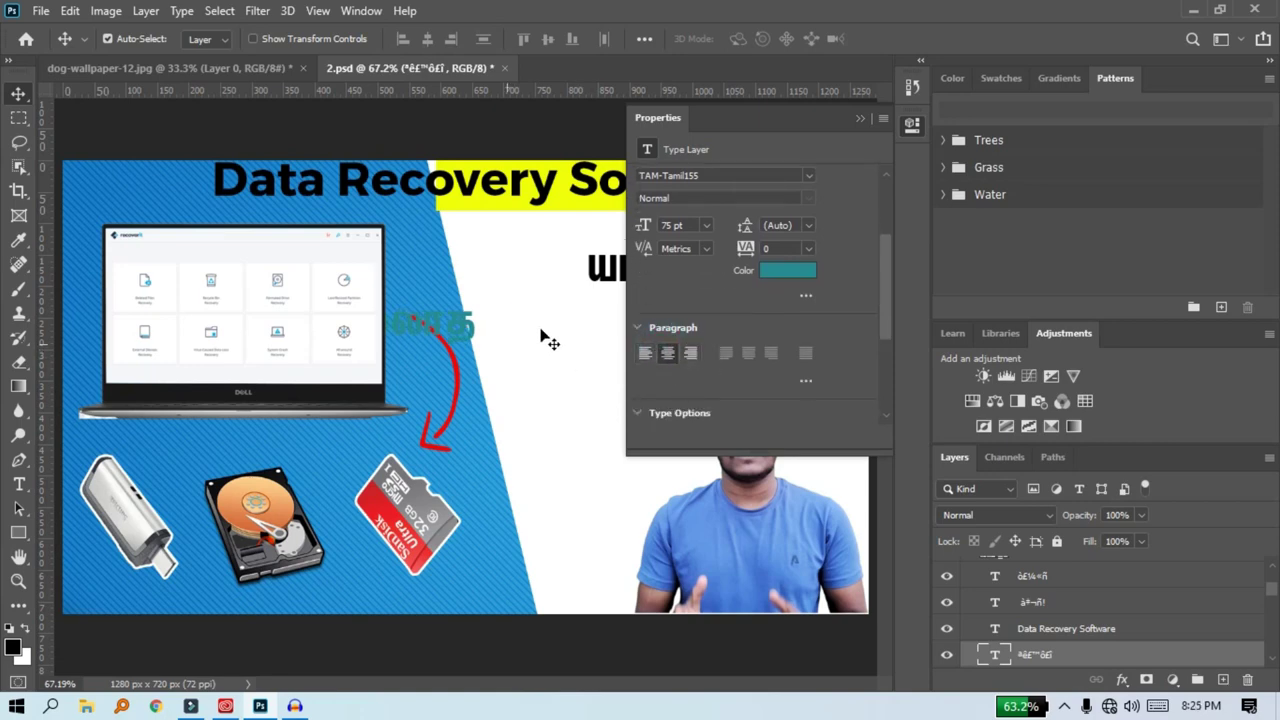
click(694, 352)
click(668, 353)
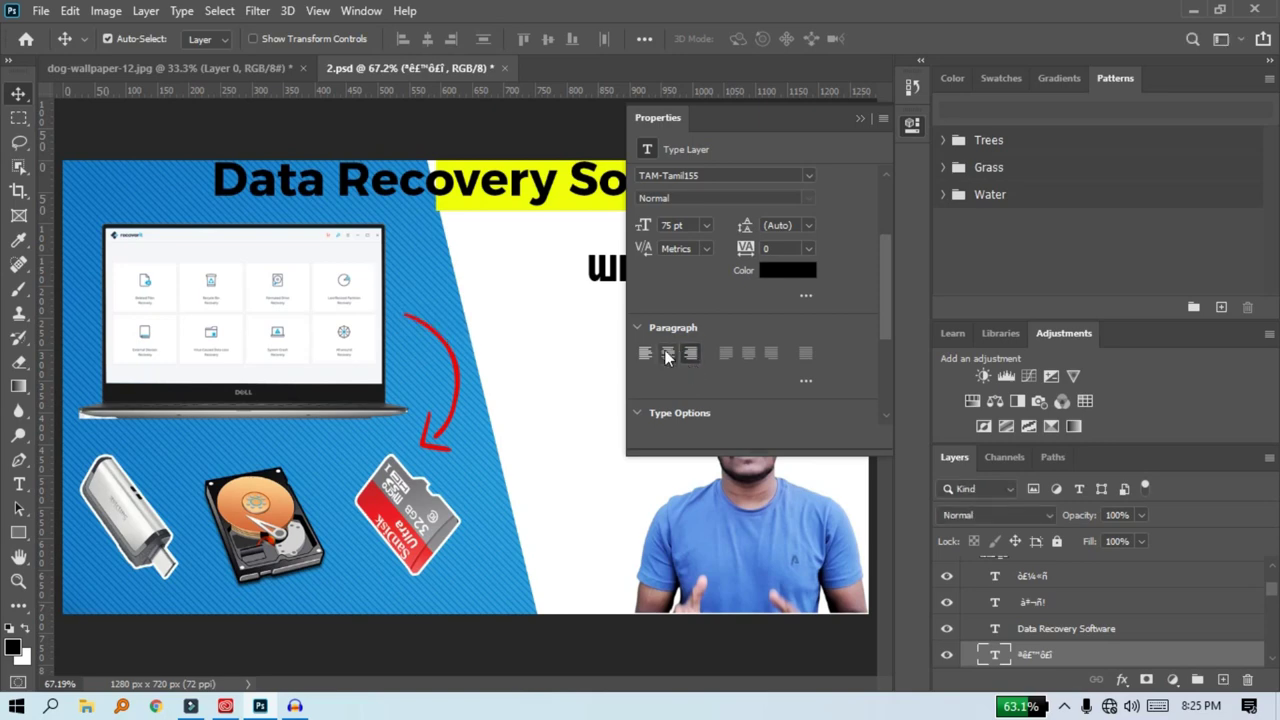
click(647, 351)
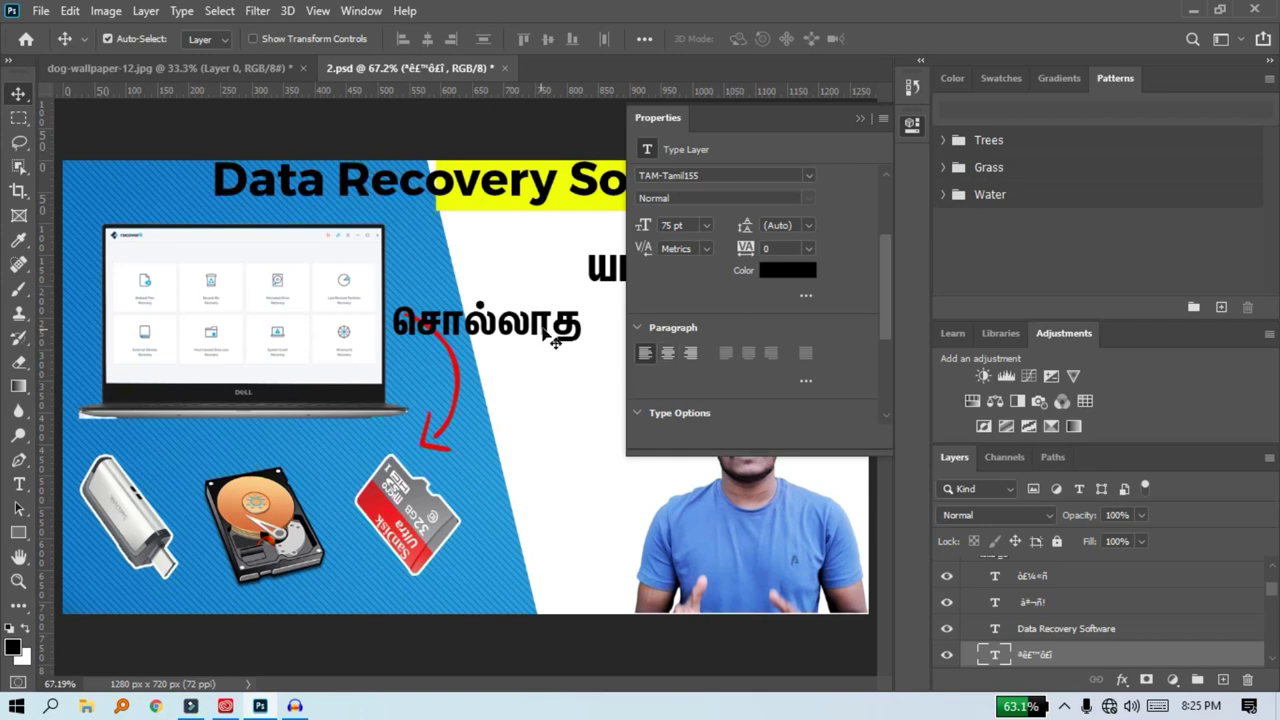
drag(541, 329, 527, 338)
Step: Turn All Caps off so the Tamil text displays correctly, then collapse Properties
scroll(637, 318, down, 2)
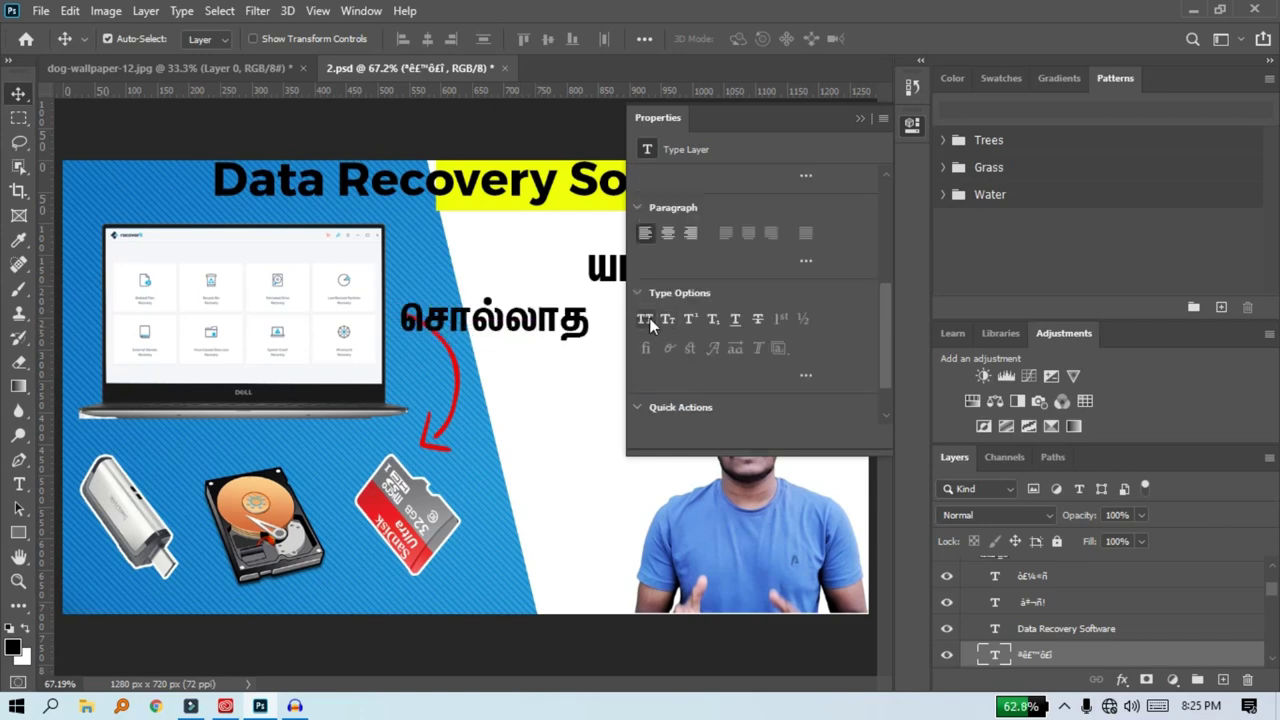
click(649, 318)
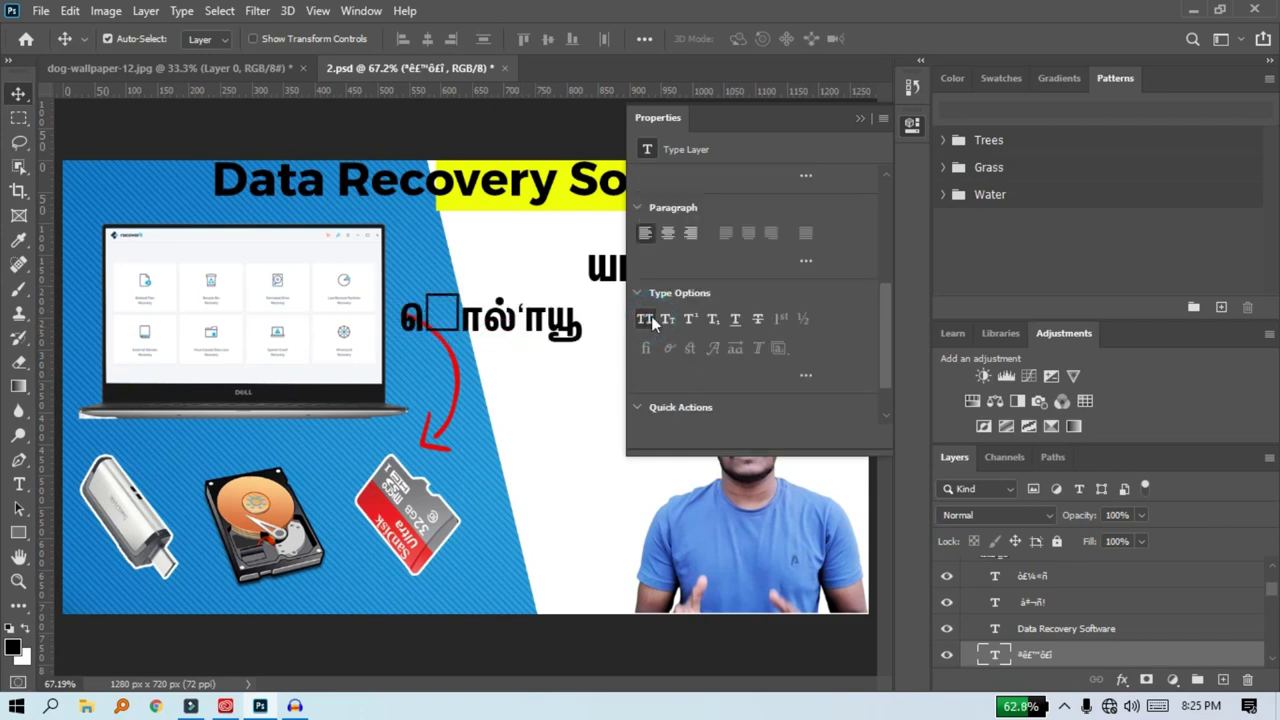
click(651, 316)
scroll(673, 362, up, 1)
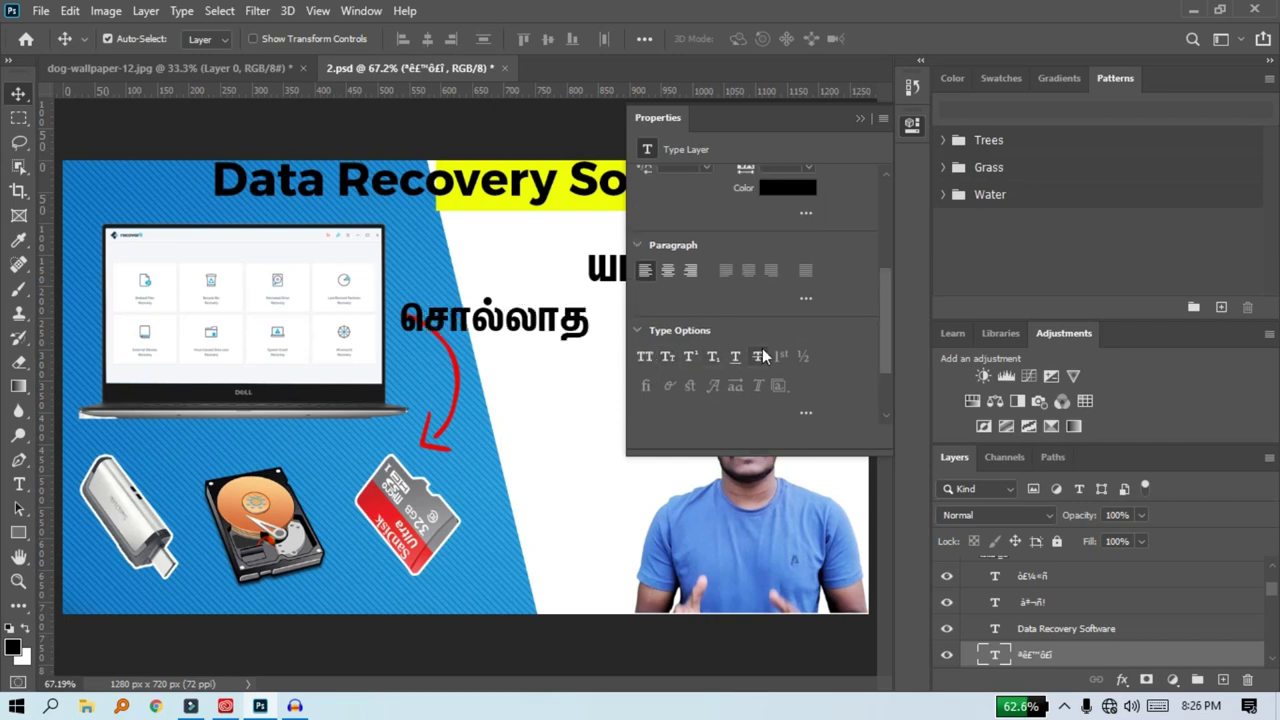
scroll(716, 389, down, 2)
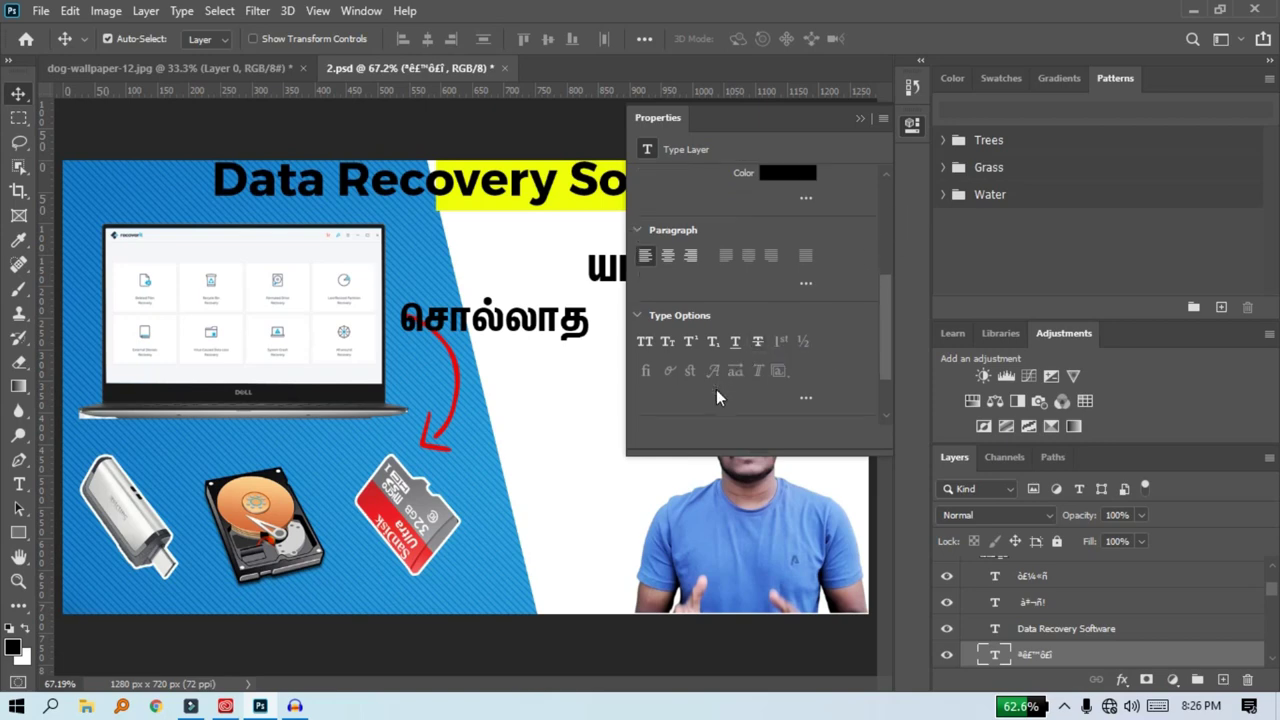
scroll(772, 402, down, 1)
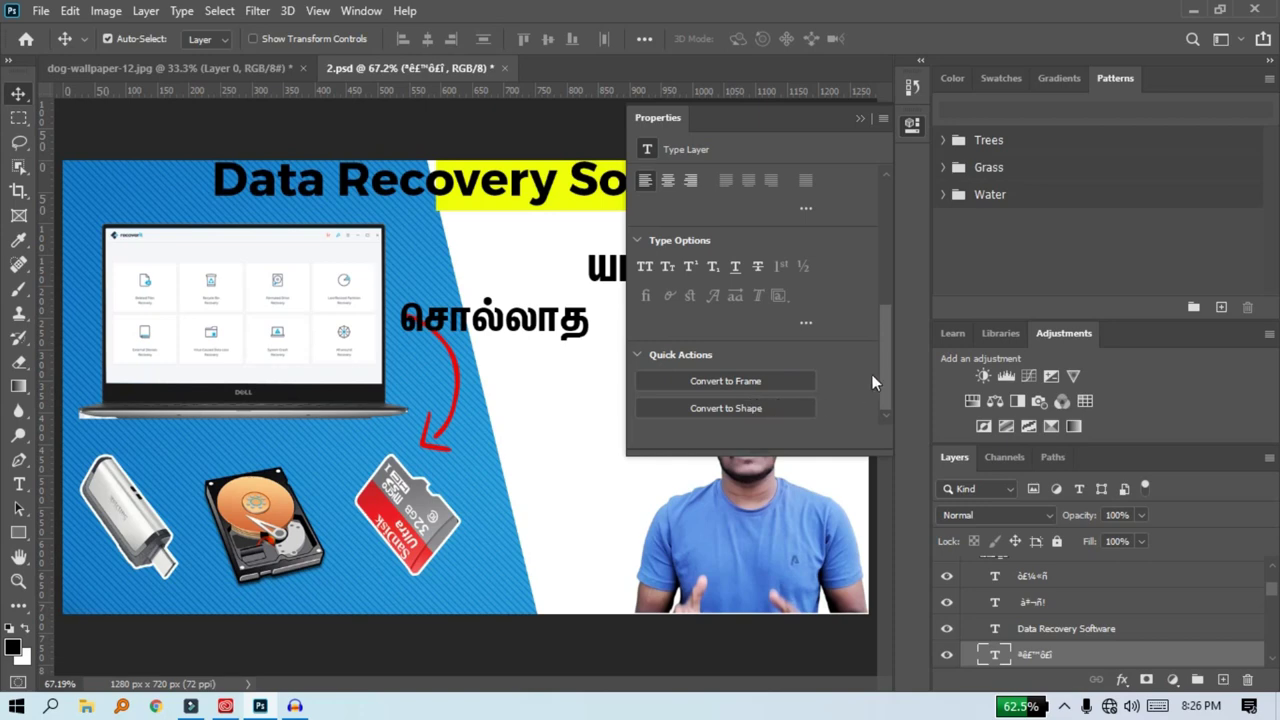
click(913, 125)
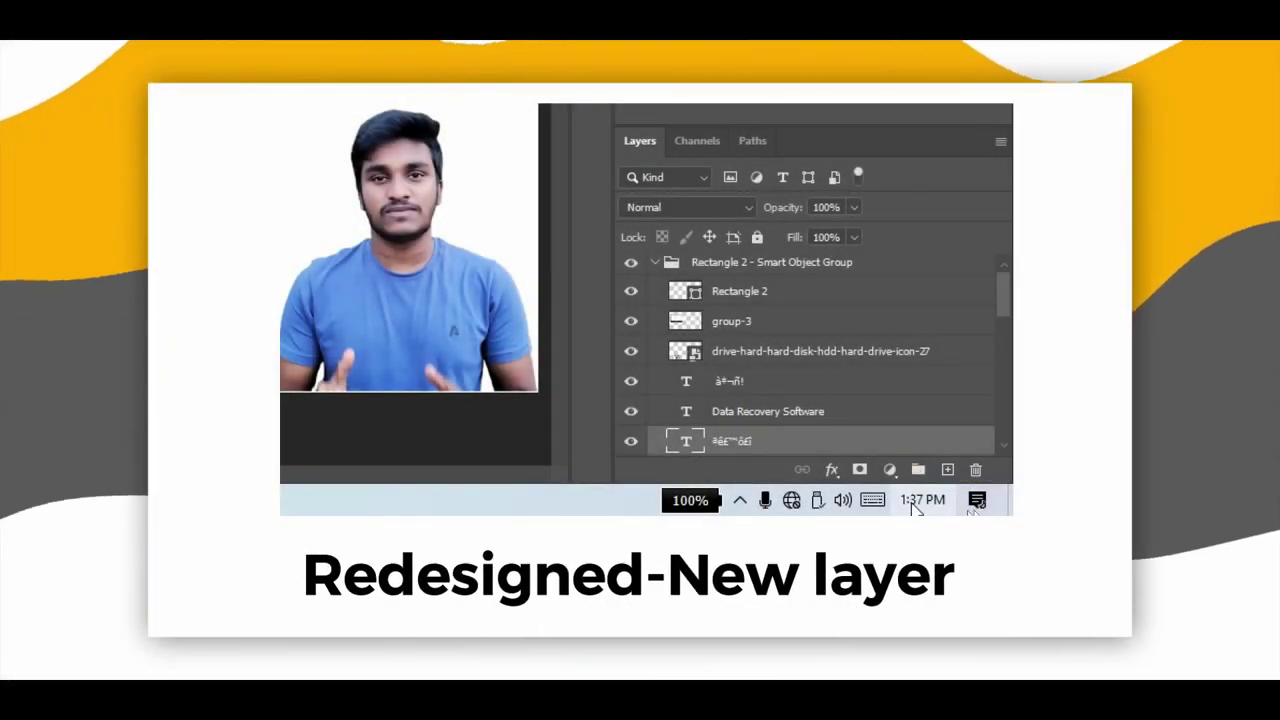
Step: Use the Layers panel's New Layer button twice to add empty layers
click(948, 470)
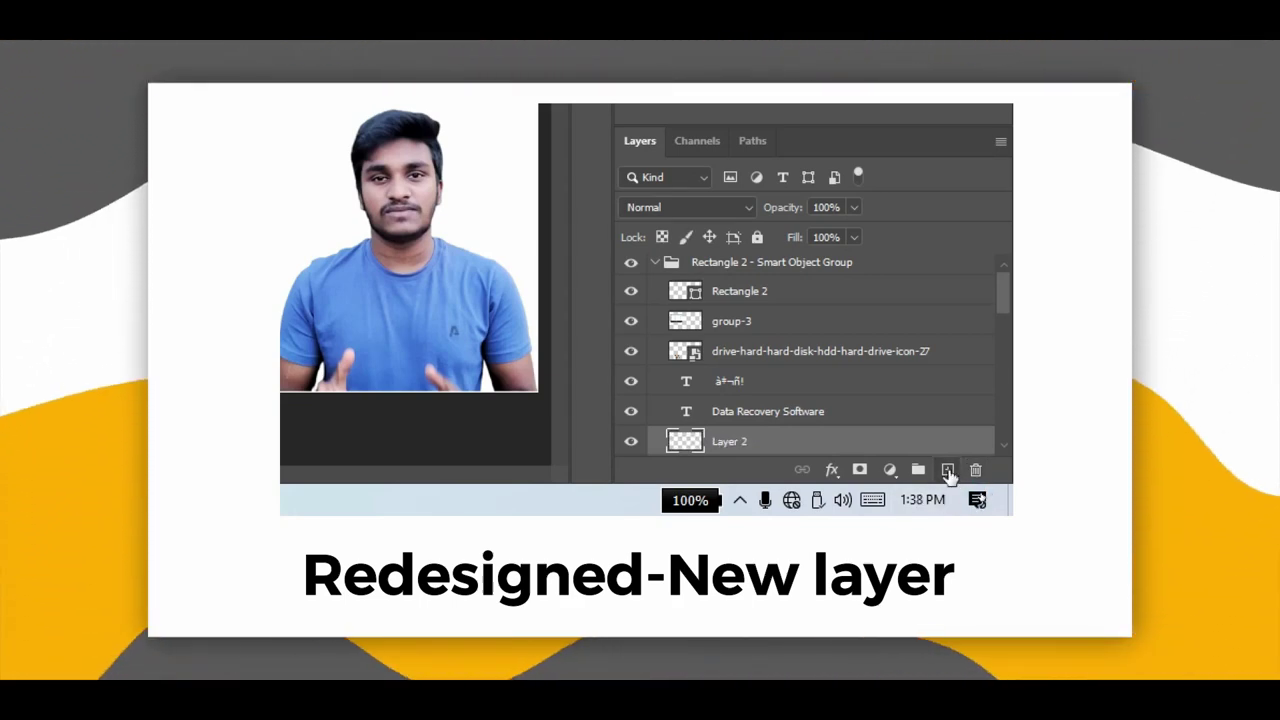
click(948, 470)
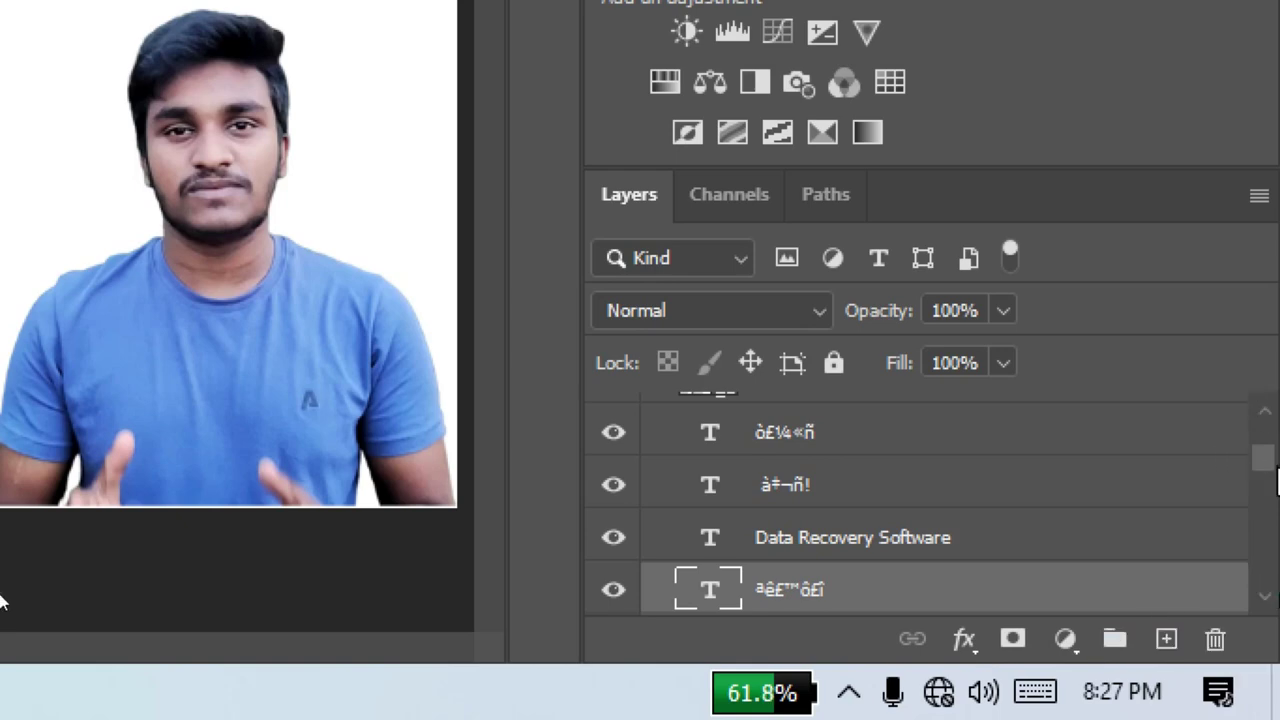
Step: Add an empty Layer 1 above the text and pngtree arc-arrow layers
scroll(1268, 470, up, 3)
scroll(1268, 600, down, 5)
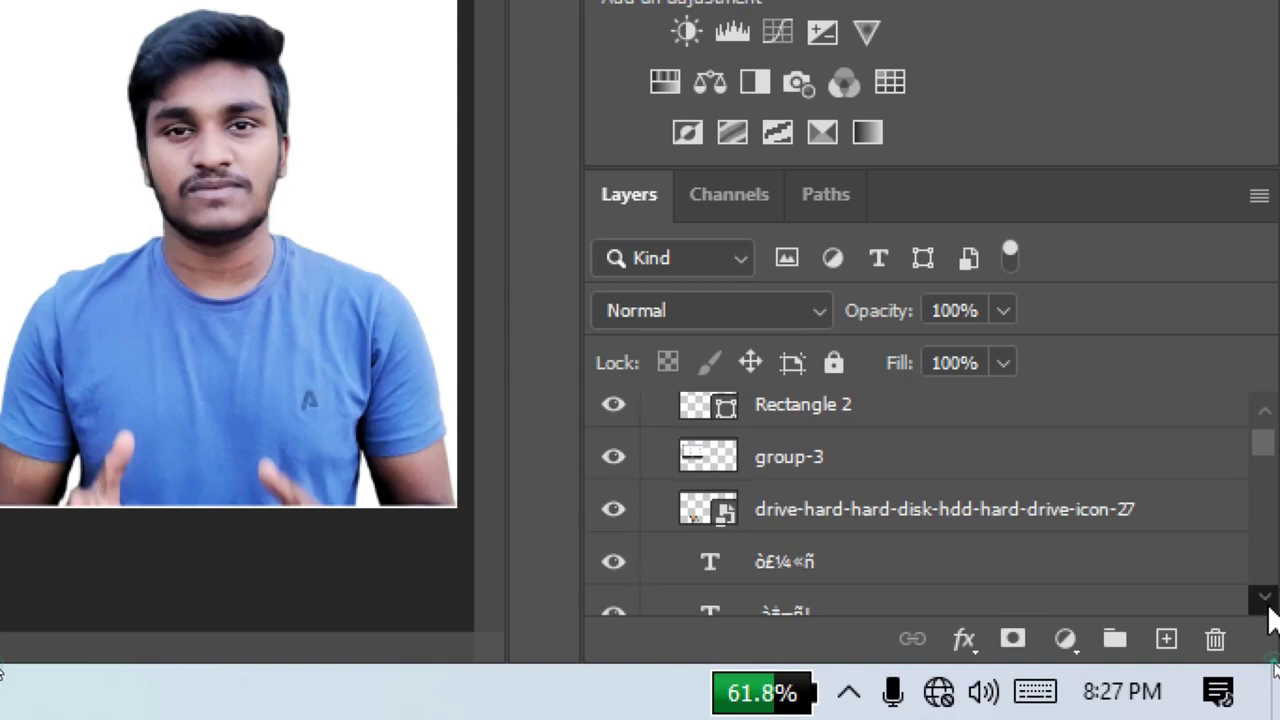
click(1168, 639)
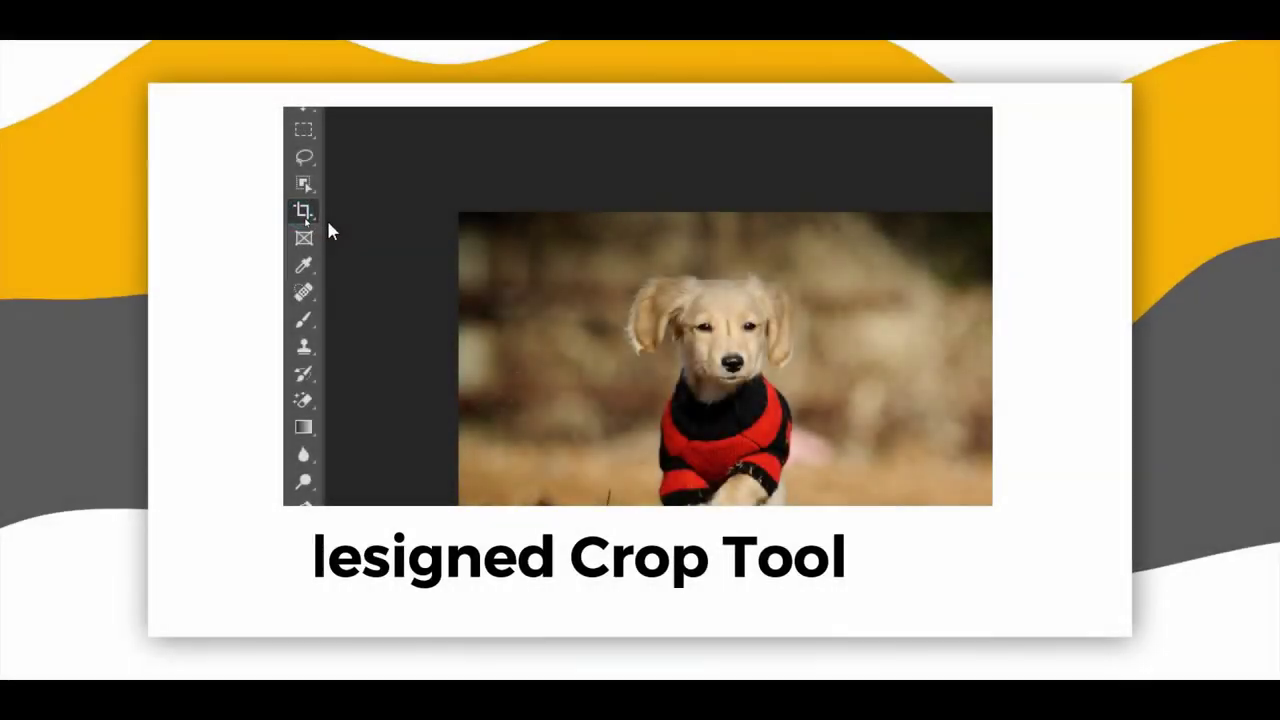
Step: Crop a strip off the puppy photo's right side and commit the crop
click(304, 212)
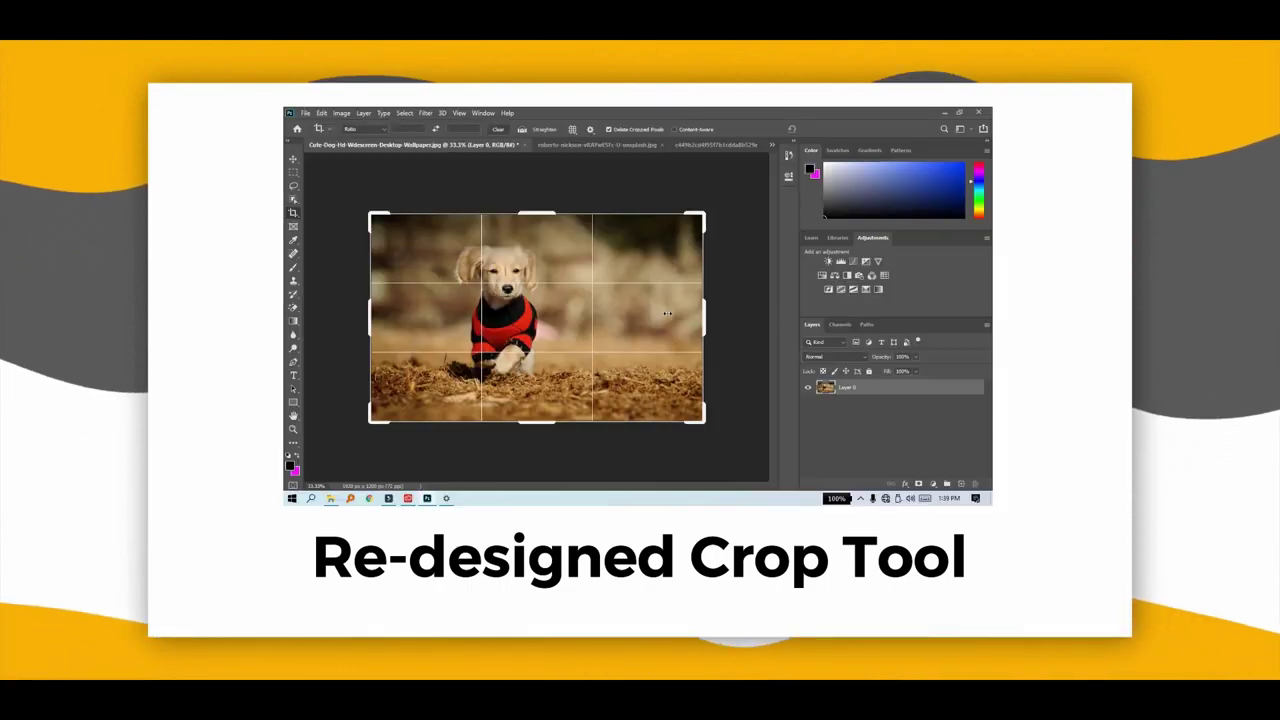
drag(700, 300, 670, 301)
key(Return)
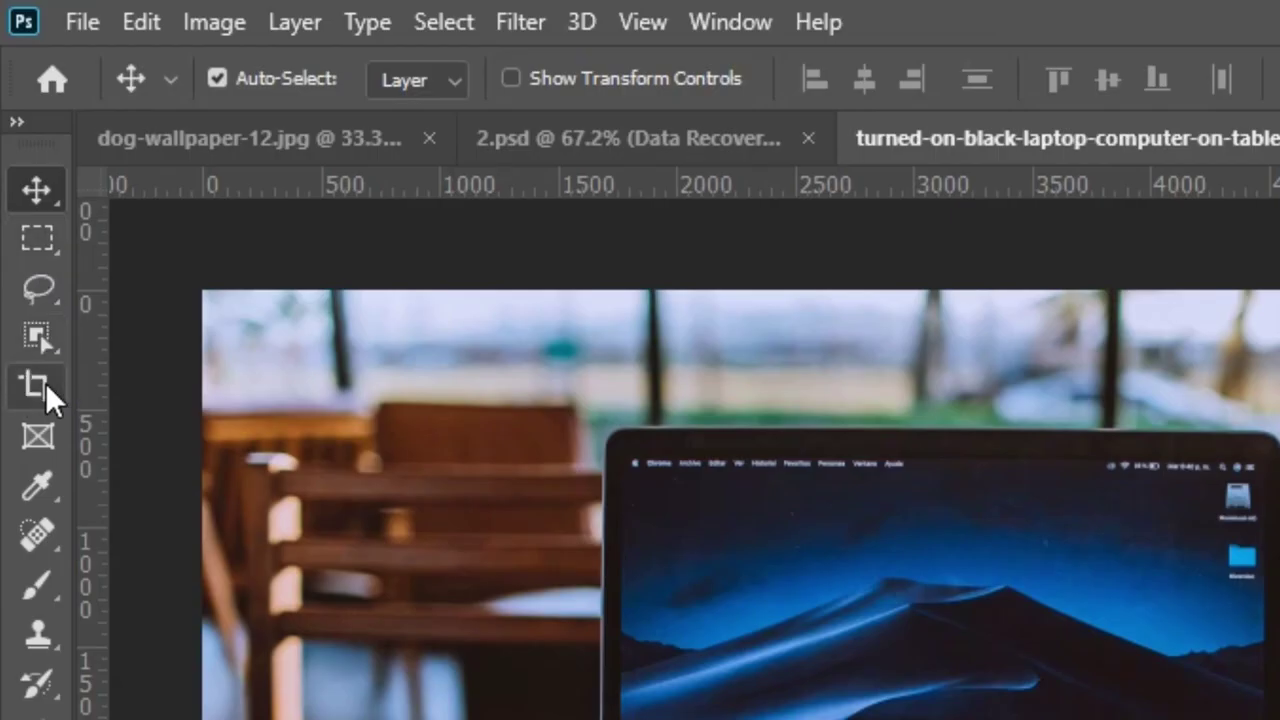
Step: Crop the laptop photo in from all four sides, centring the laptop, and commit
click(38, 383)
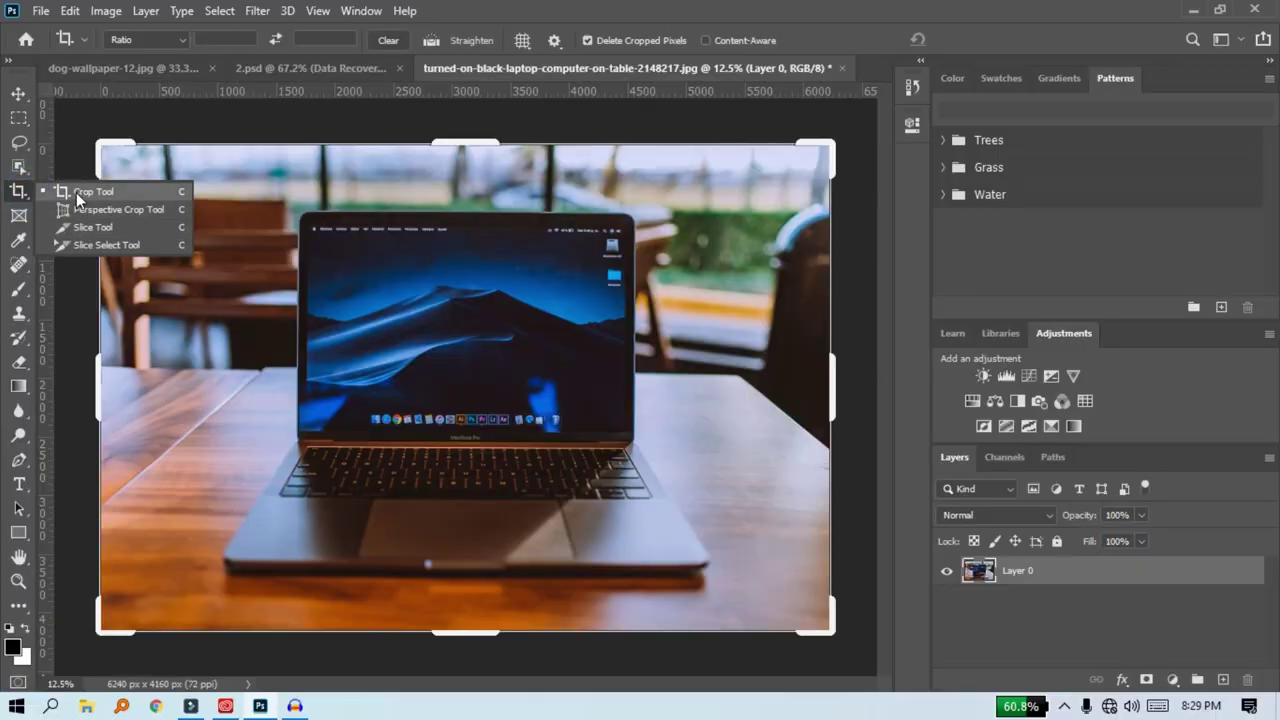
click(78, 193)
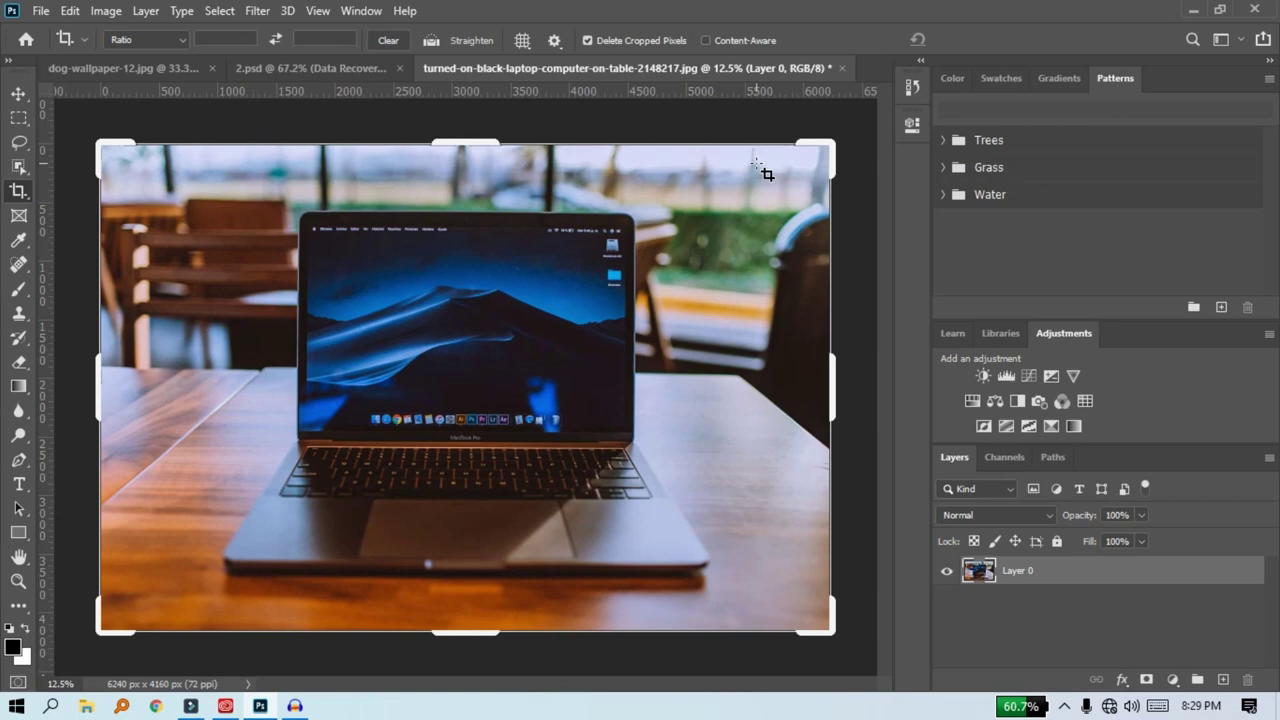
drag(836, 368, 780, 368)
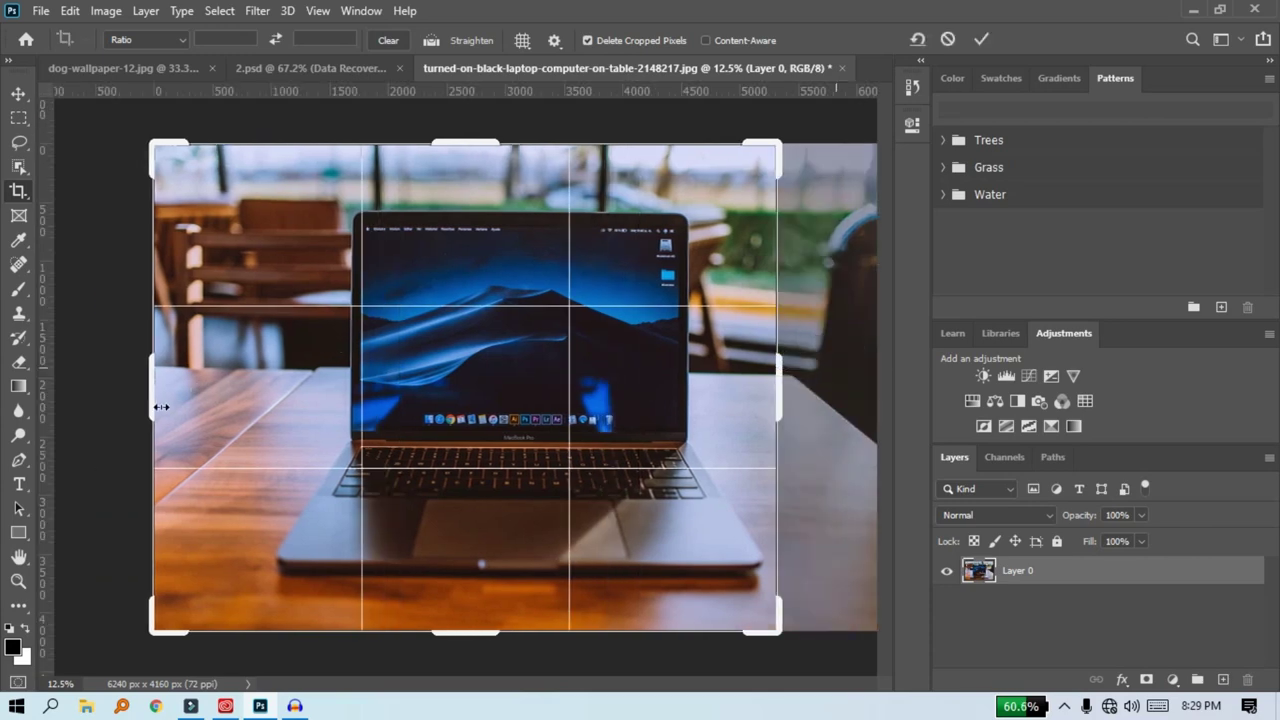
drag(152, 400, 187, 400)
mouse_move(485, 148)
mouse_down()
mouse_move(487, 165)
mouse_move(482, 150)
mouse_up()
key(ctrl+r)
drag(476, 613, 472, 596)
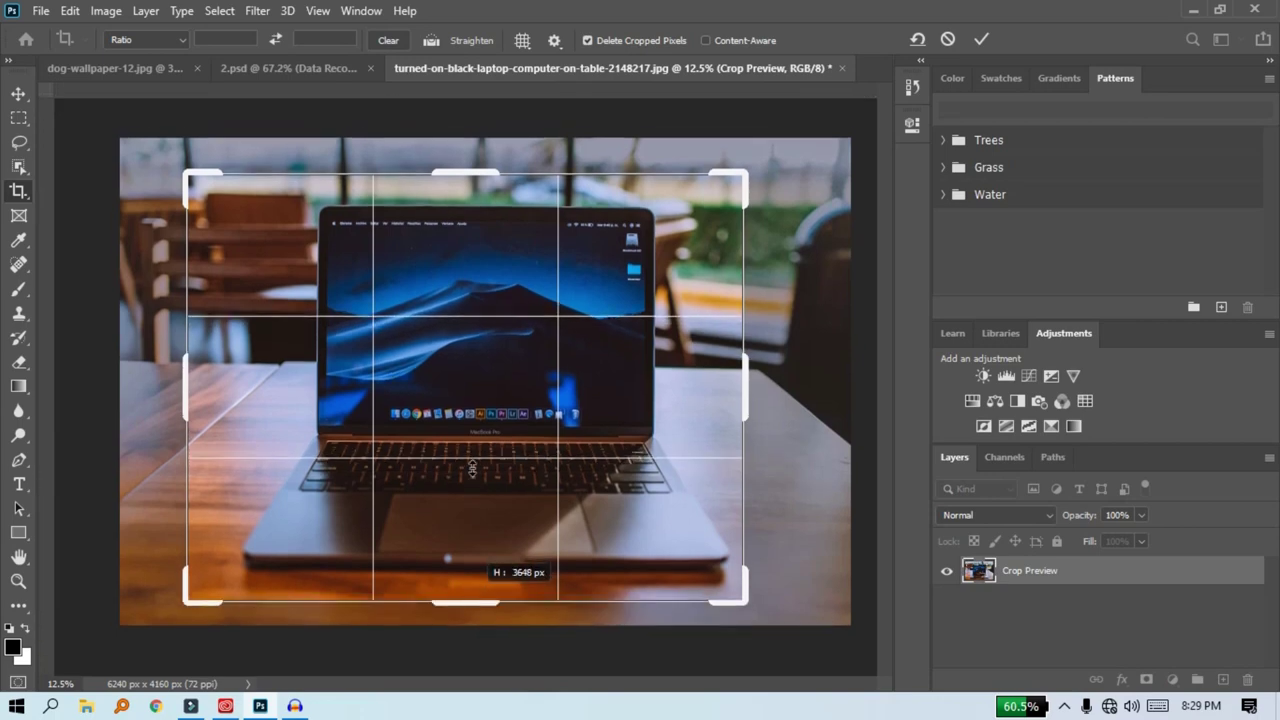
mouse_move(470, 453)
mouse_down()
mouse_move(500, 460)
mouse_move(448, 444)
mouse_up()
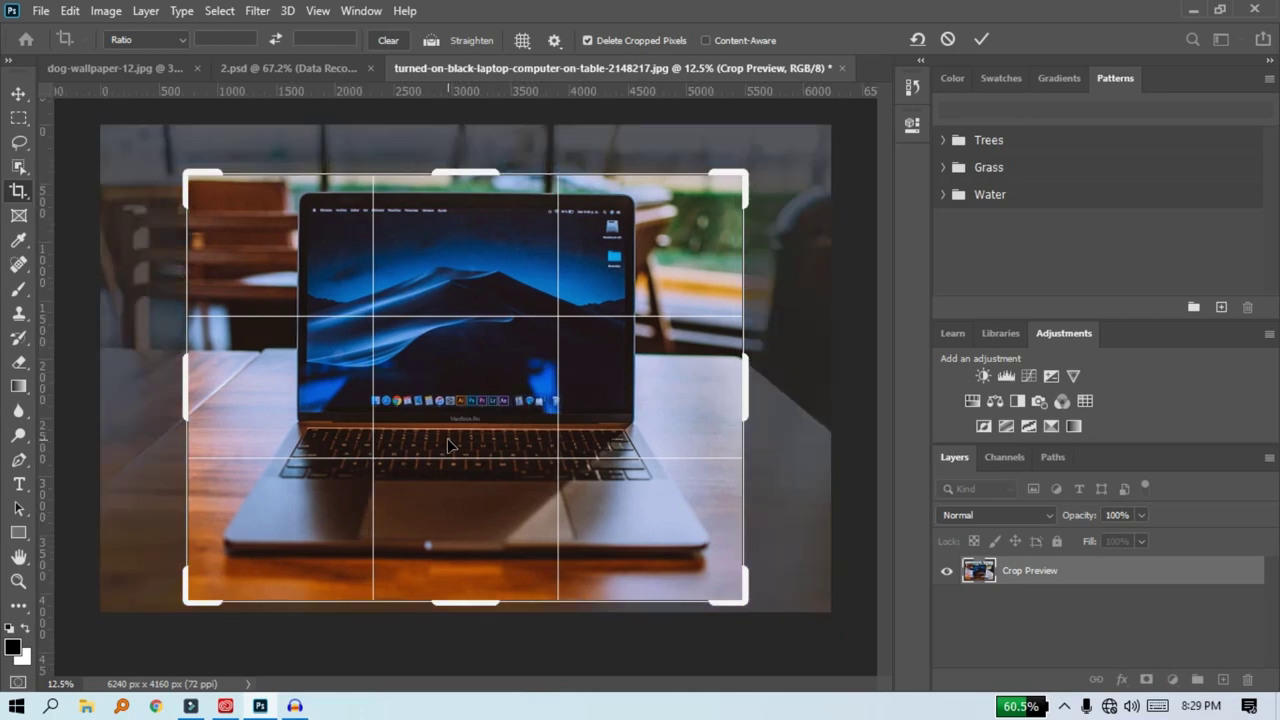
key(Return)
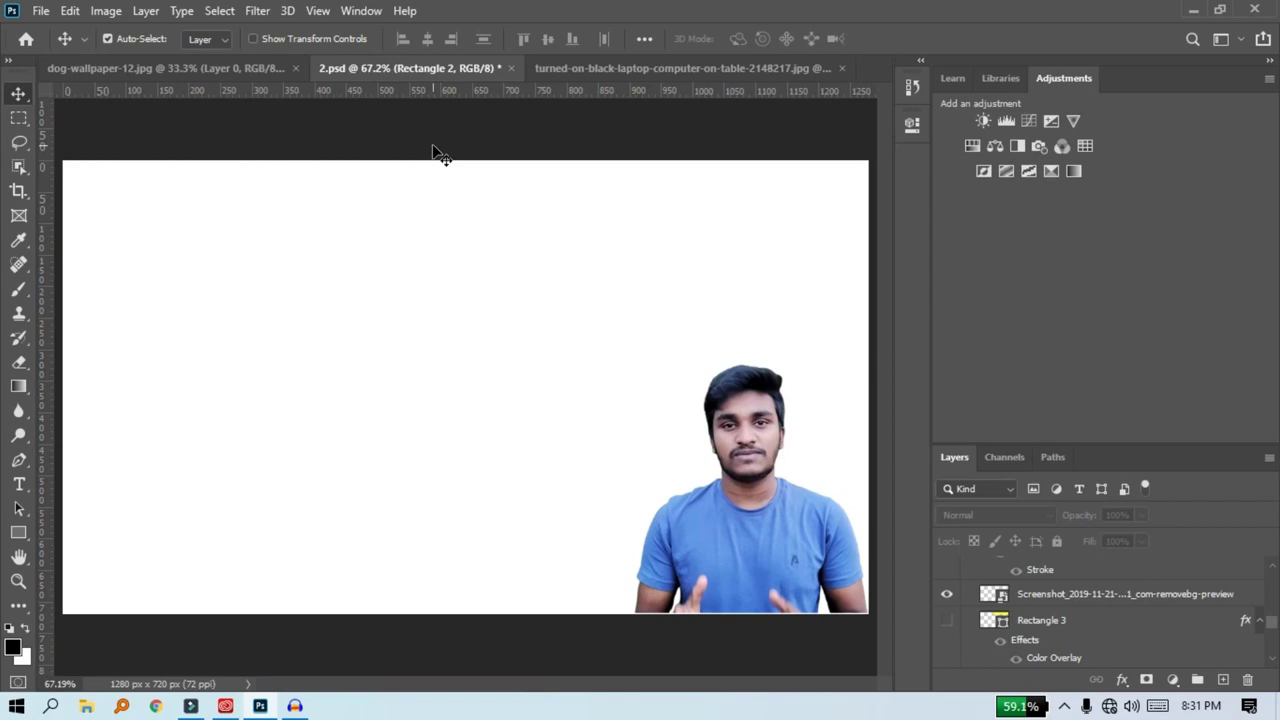
Step: Select the white background Layer 0 and show the Patterns panel
click(577, 249)
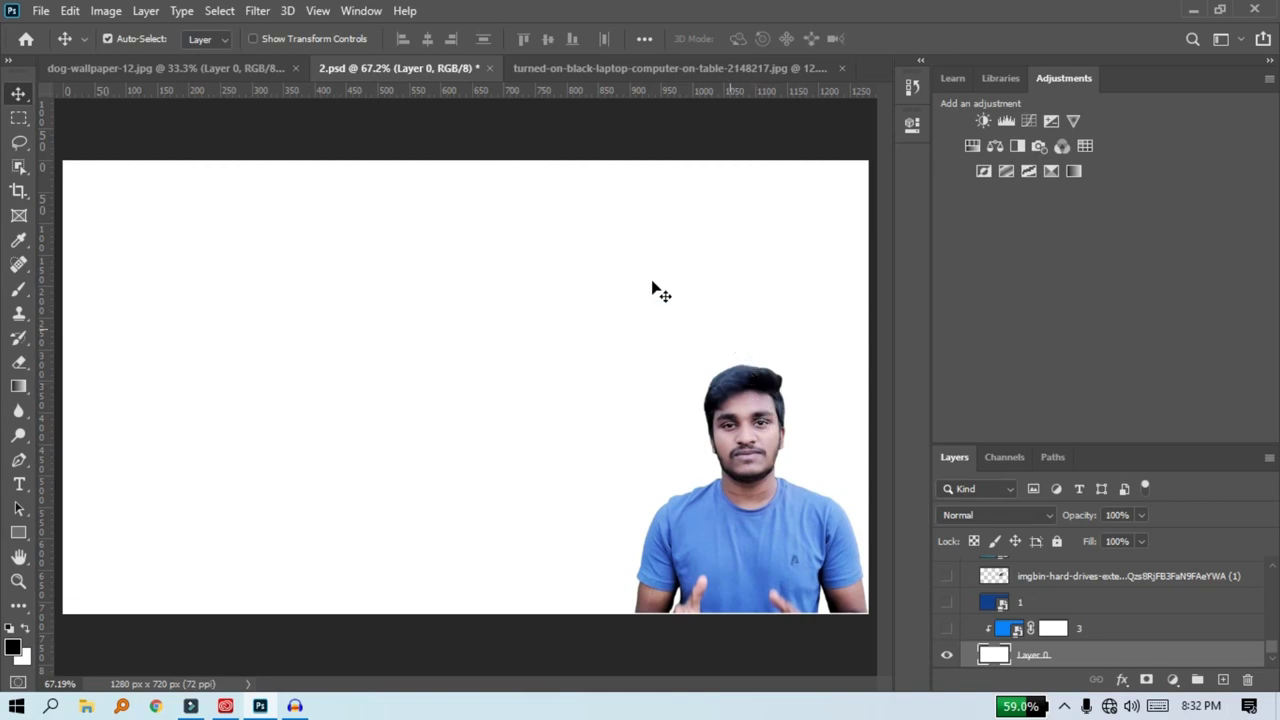
click(362, 11)
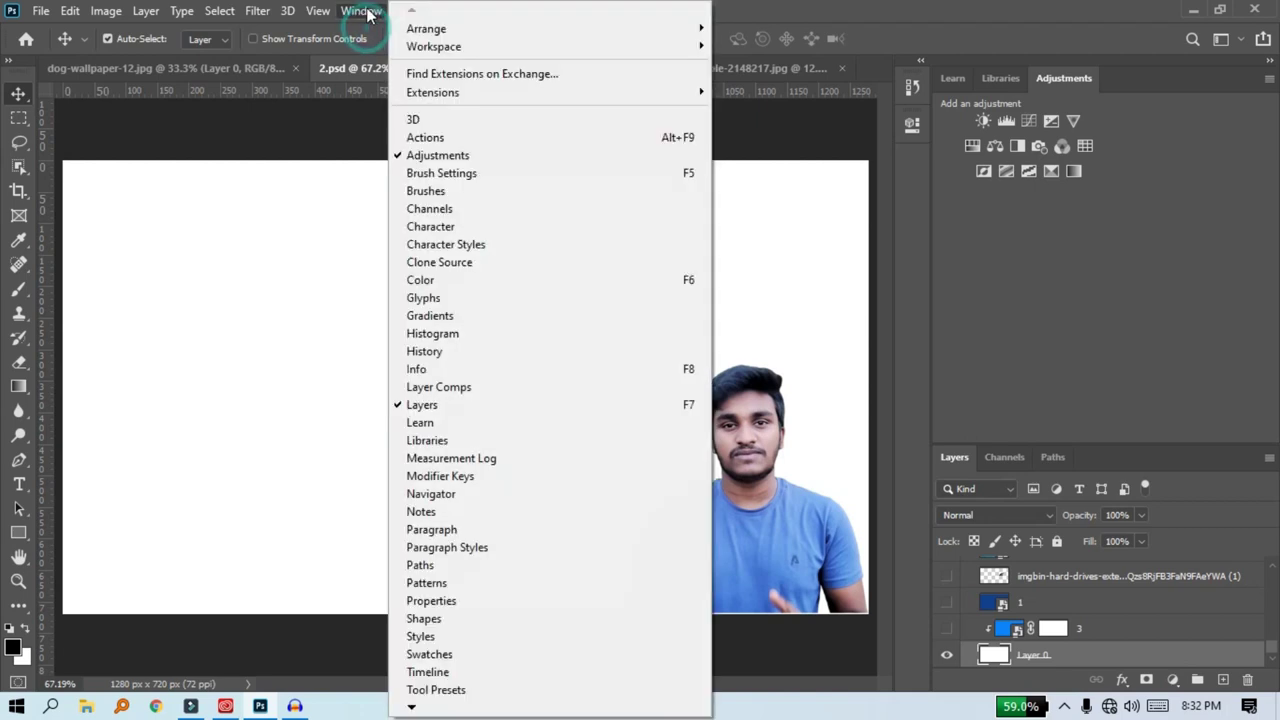
click(490, 584)
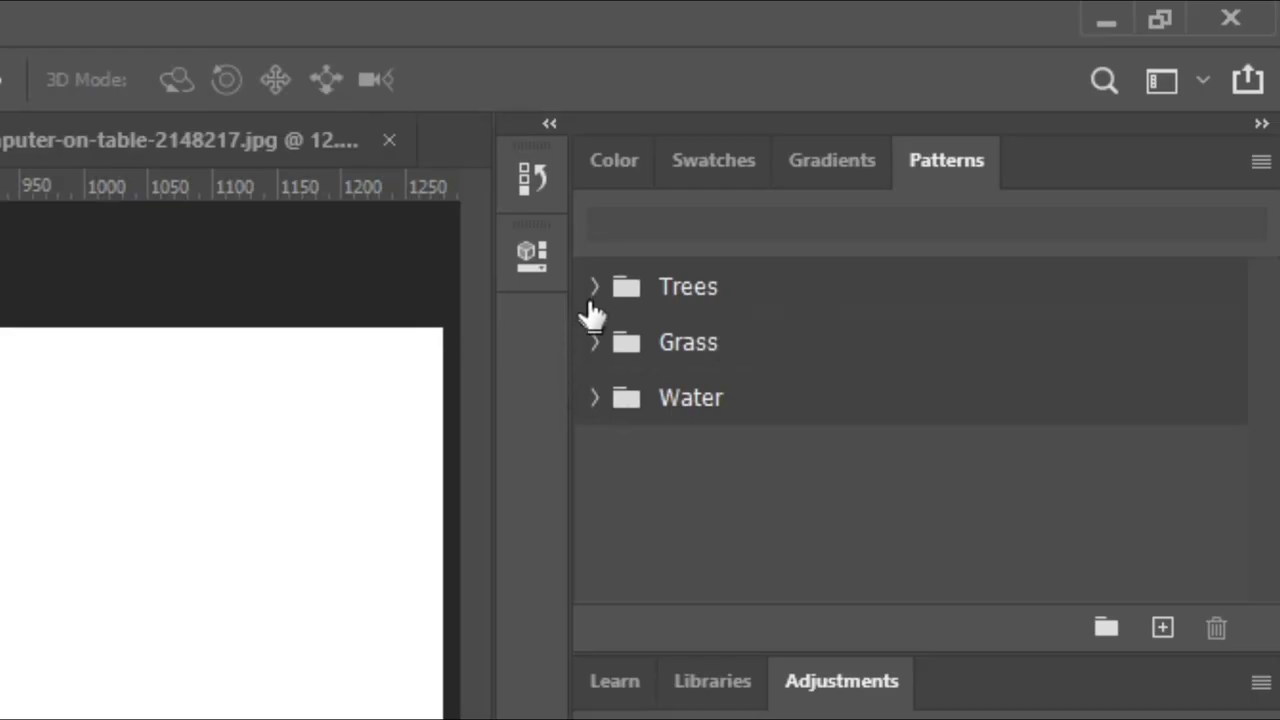
Step: Expand the Grass group and drag Grass-Autumn onto the canvas as a pattern fill
click(941, 144)
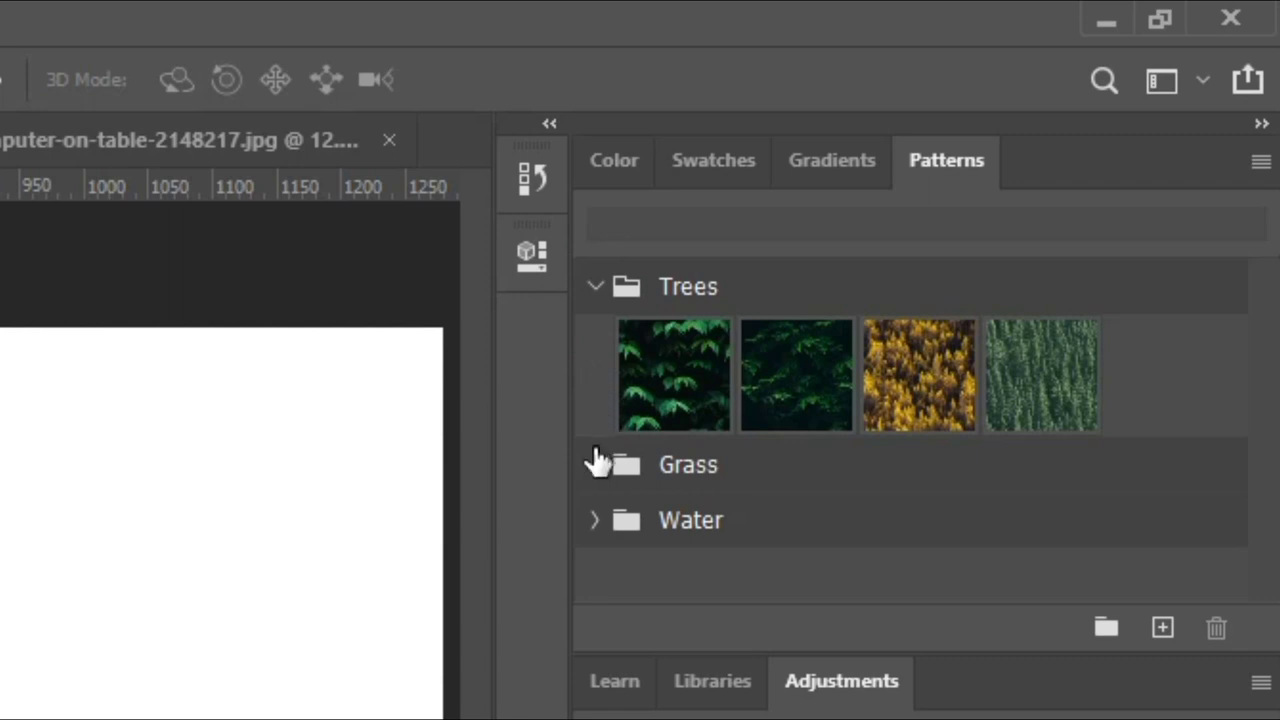
click(594, 462)
scroll(608, 540, down, 1)
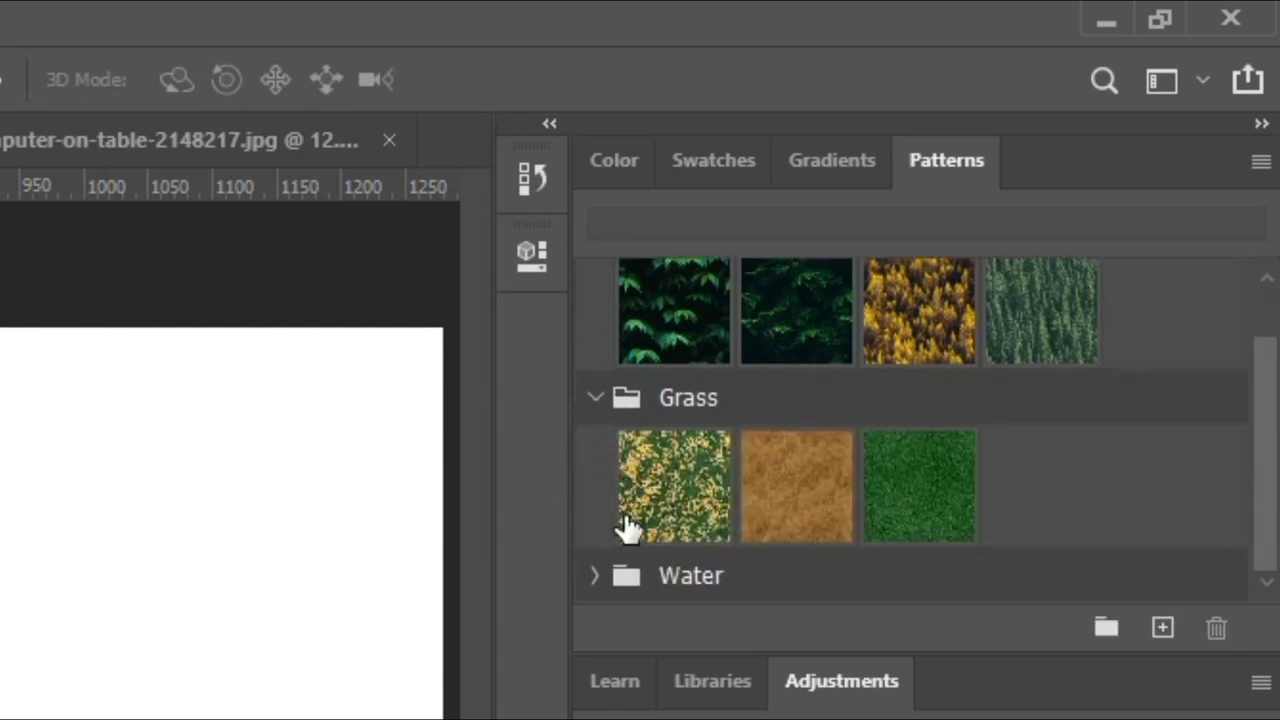
click(592, 578)
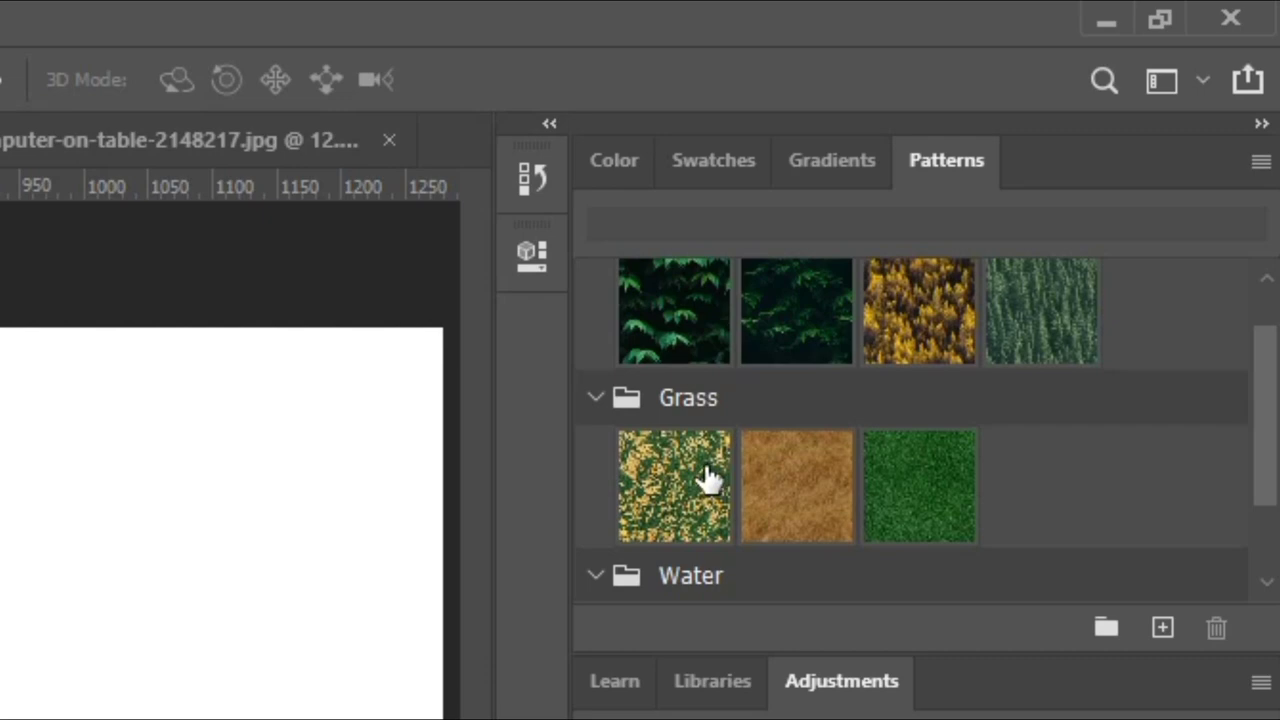
drag(706, 472, 283, 517)
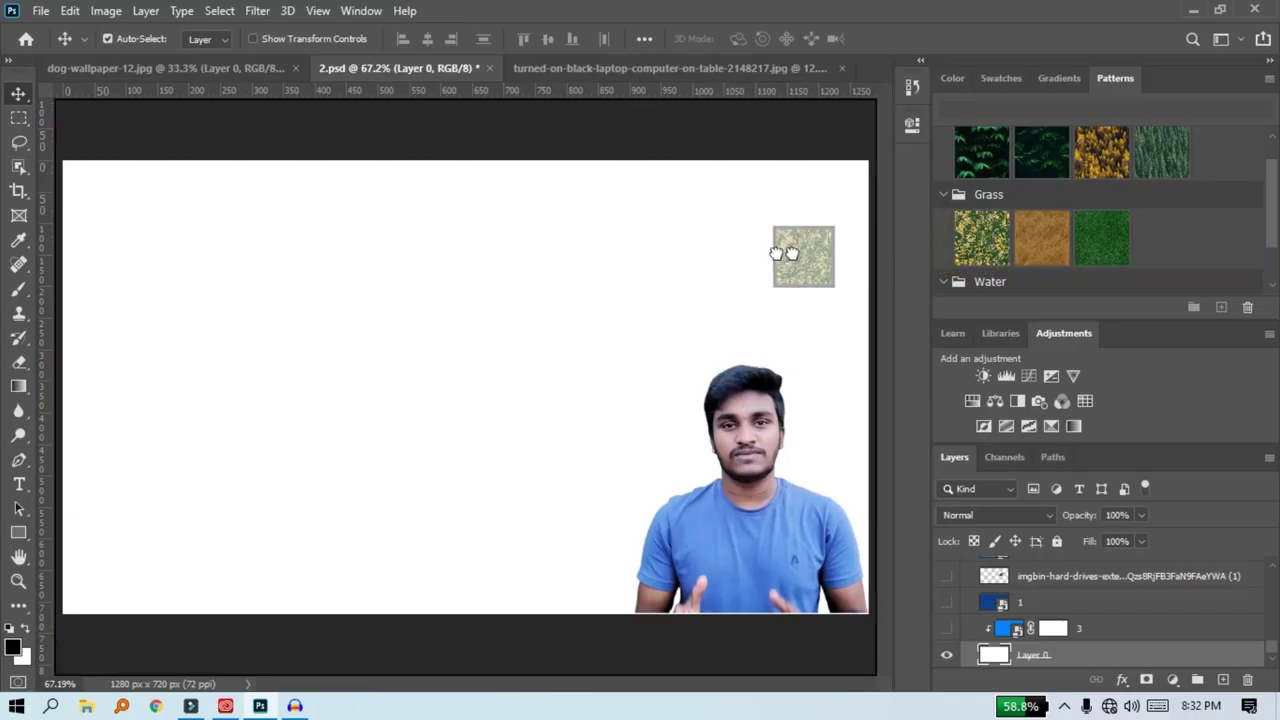
drag(790, 254, 769, 251)
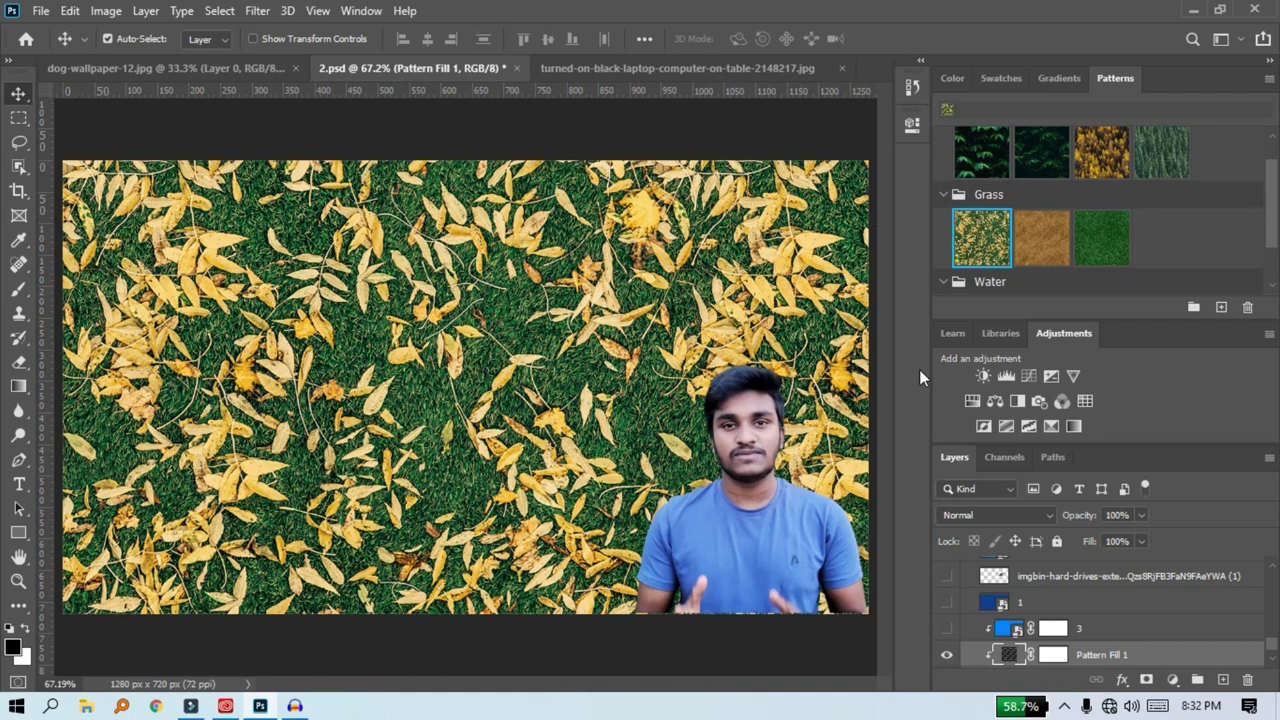
Step: Try Water patterns, then apply the yellow autumn trees pattern to Pattern Fill 1
click(1130, 276)
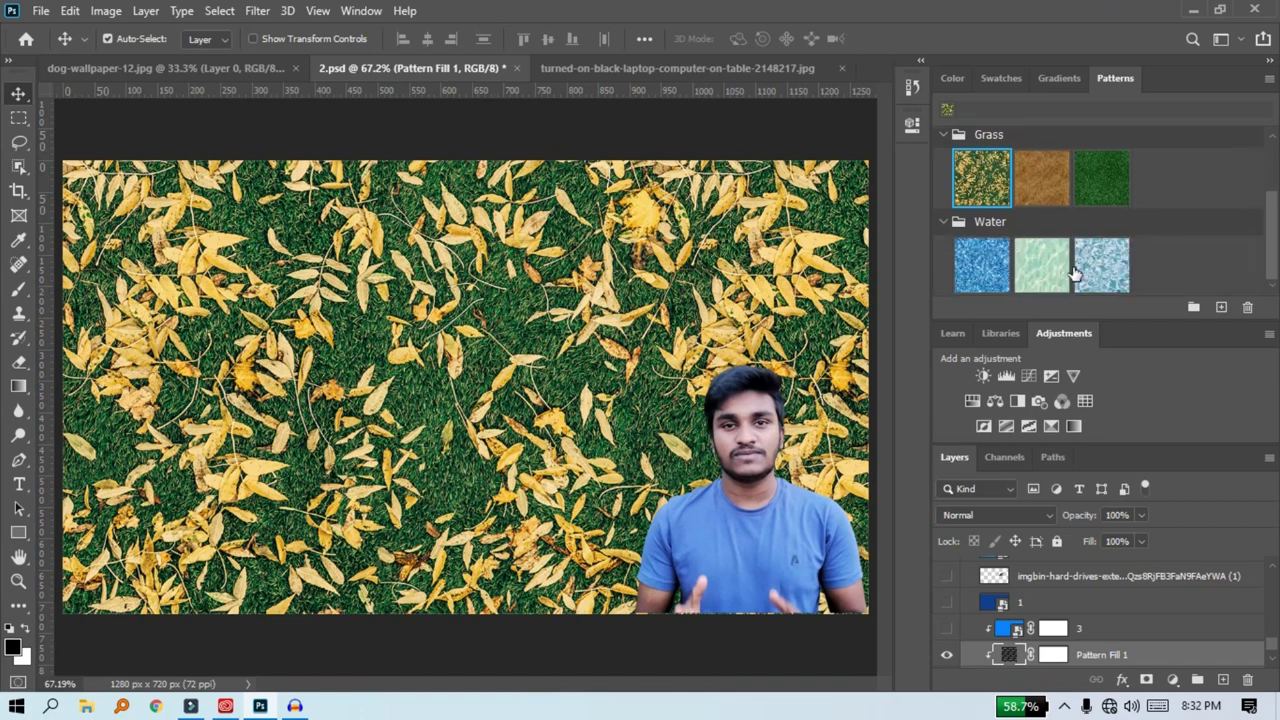
drag(1046, 266, 718, 324)
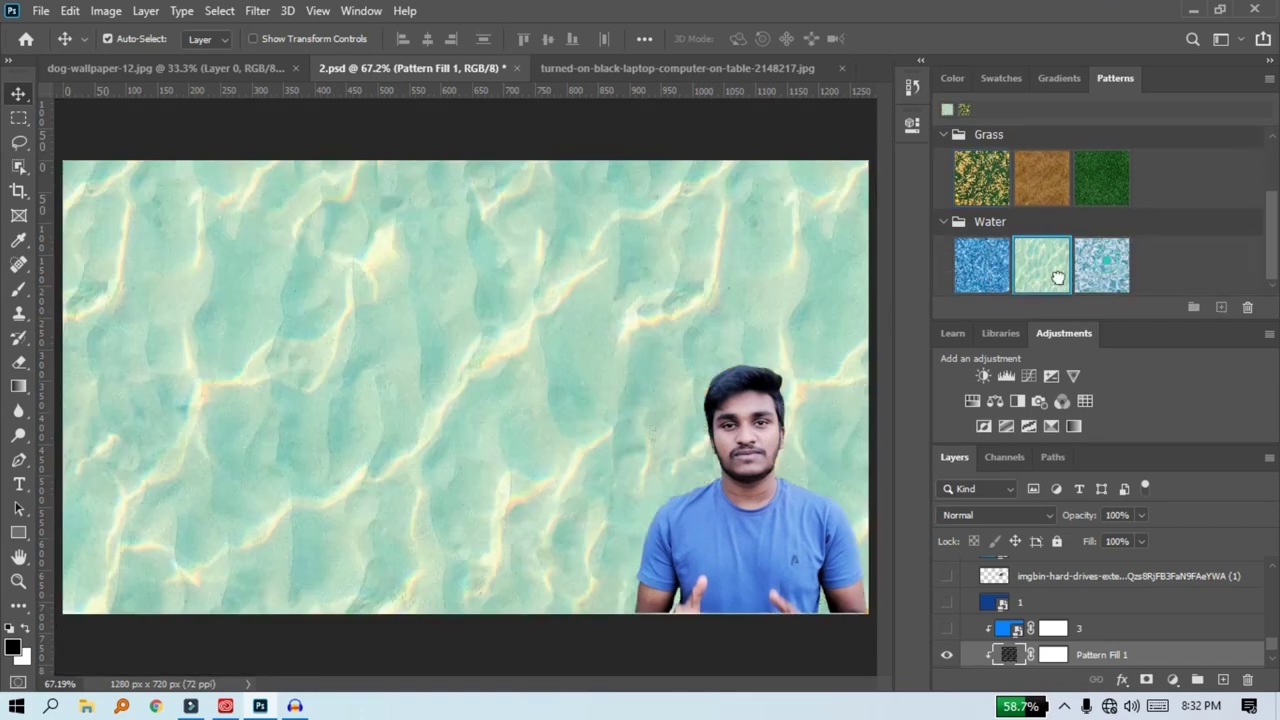
drag(1100, 266, 729, 289)
scroll(1108, 208, up, 3)
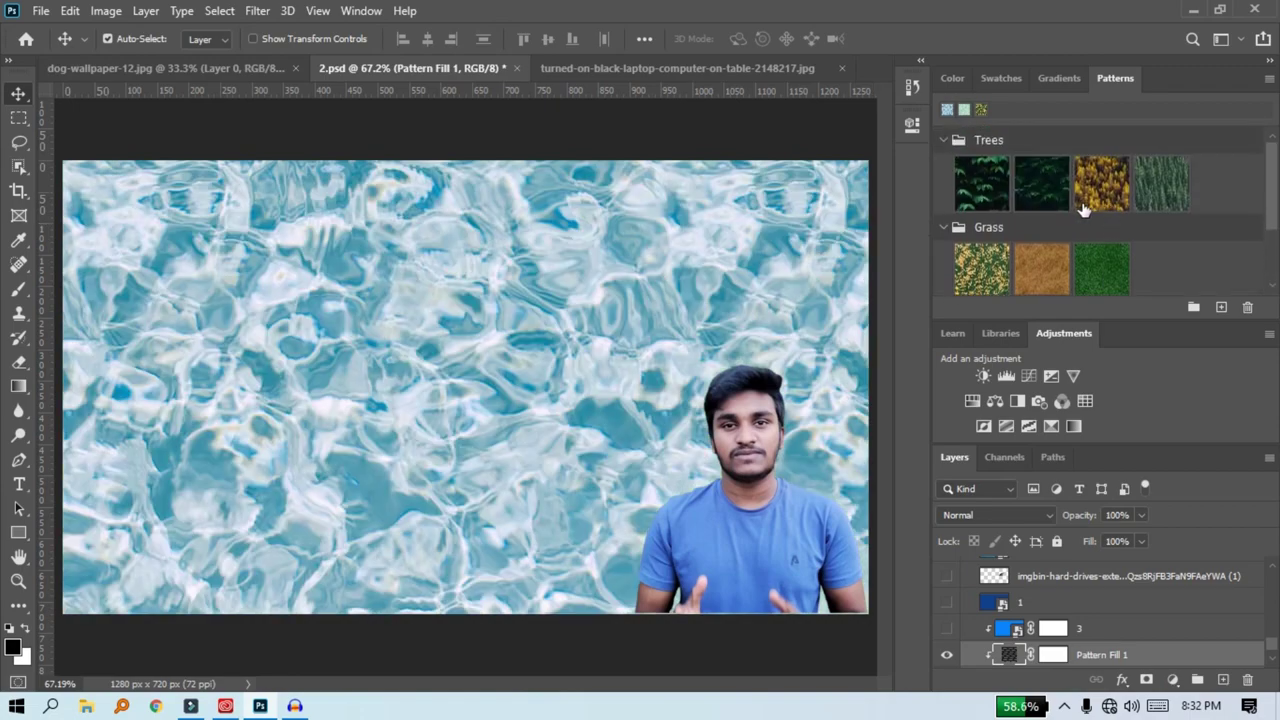
drag(1040, 198, 684, 318)
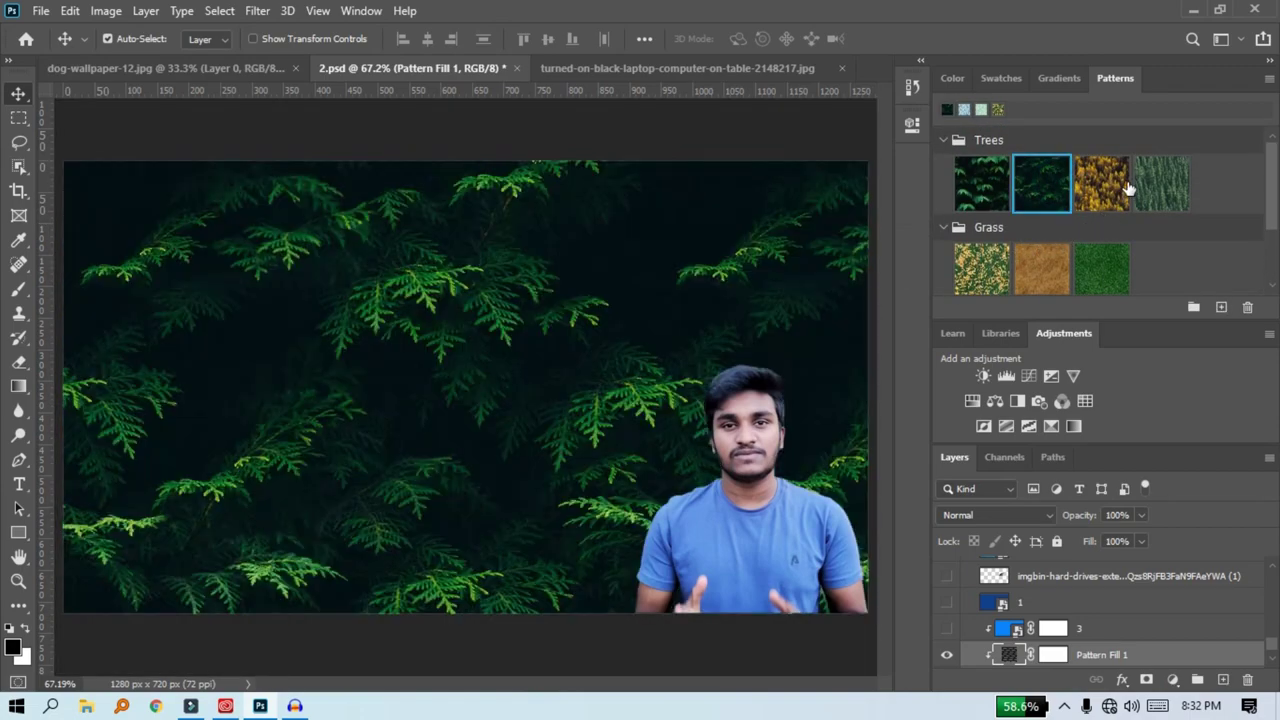
click(1126, 190)
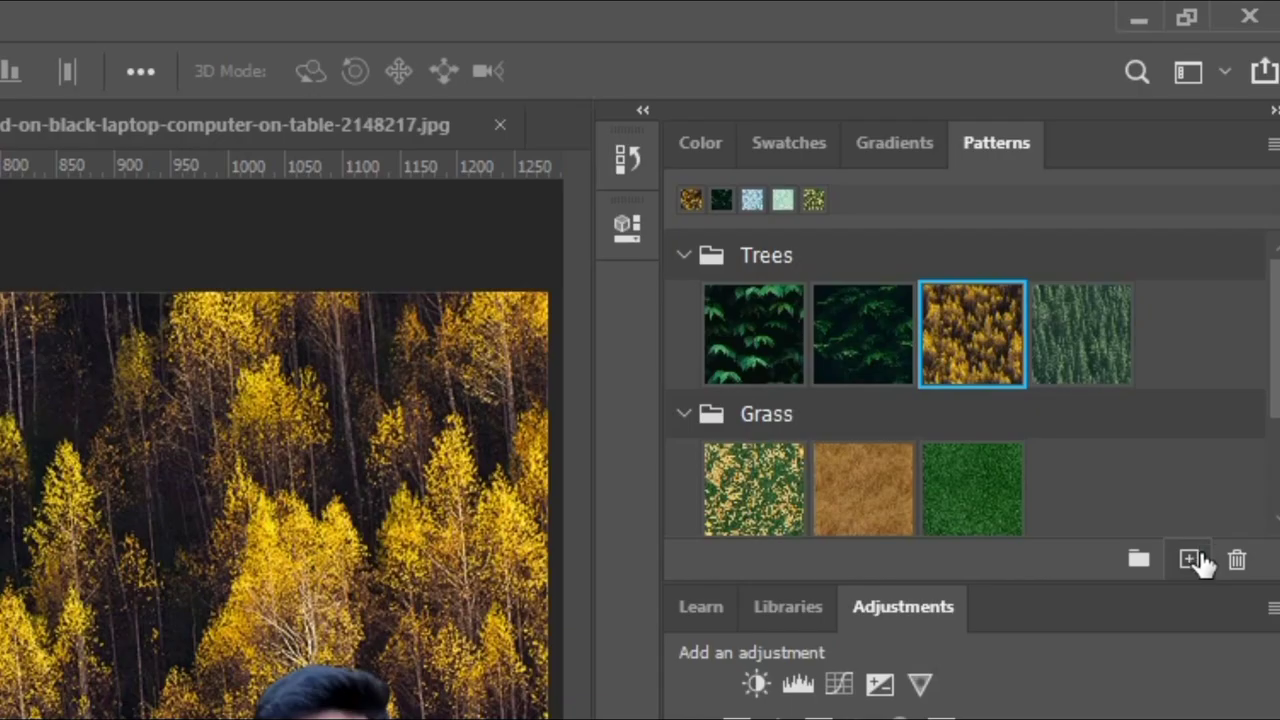
Step: Save the current image as a new Trees pattern, skipping the new pattern group
click(1189, 559)
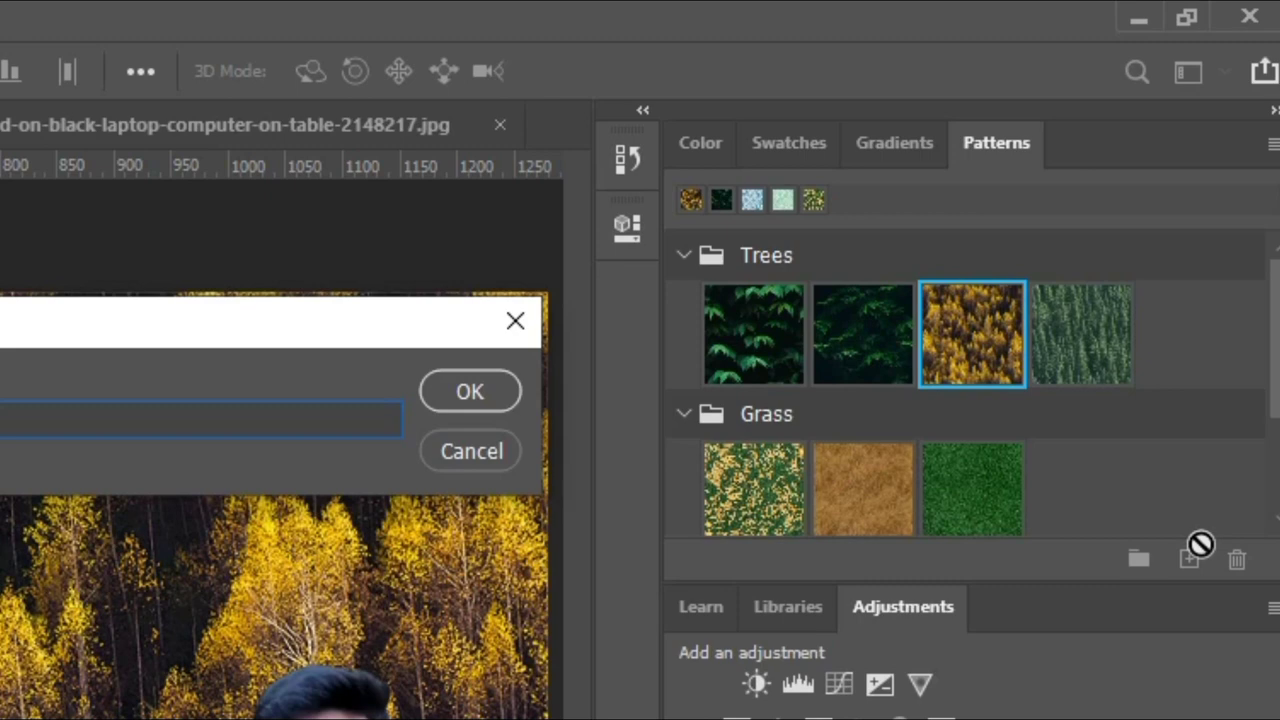
click(470, 392)
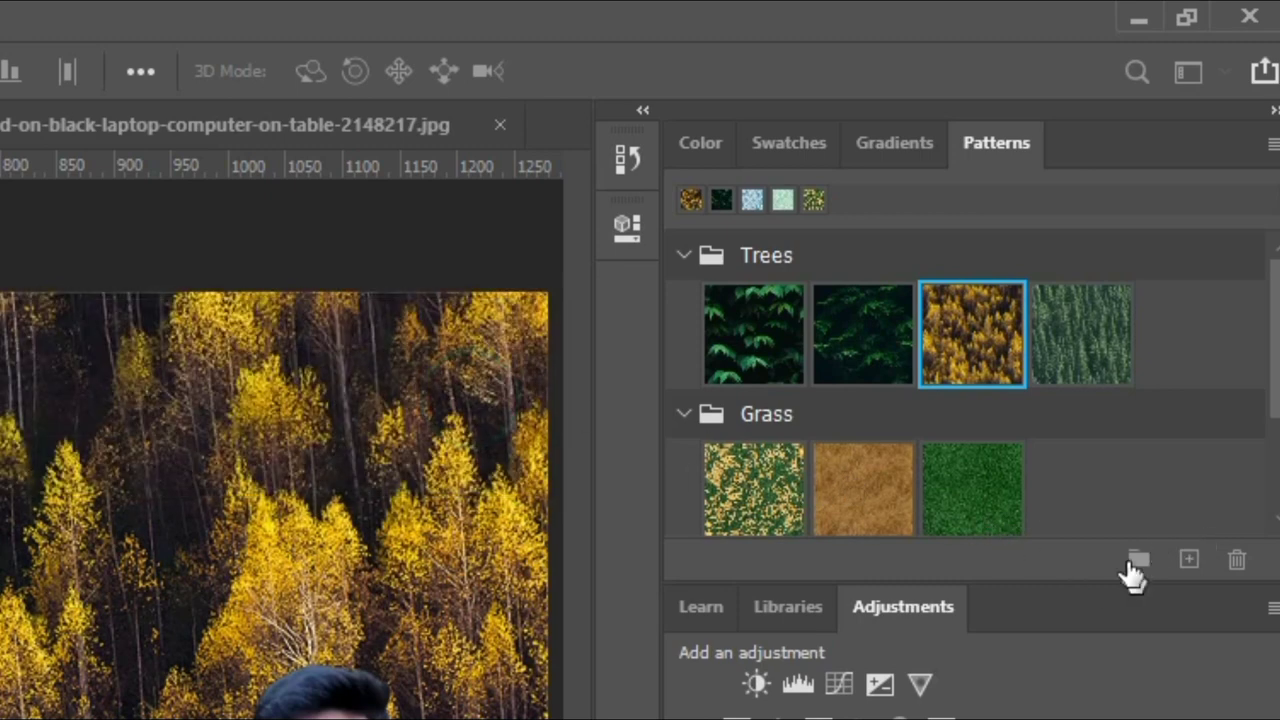
click(1137, 560)
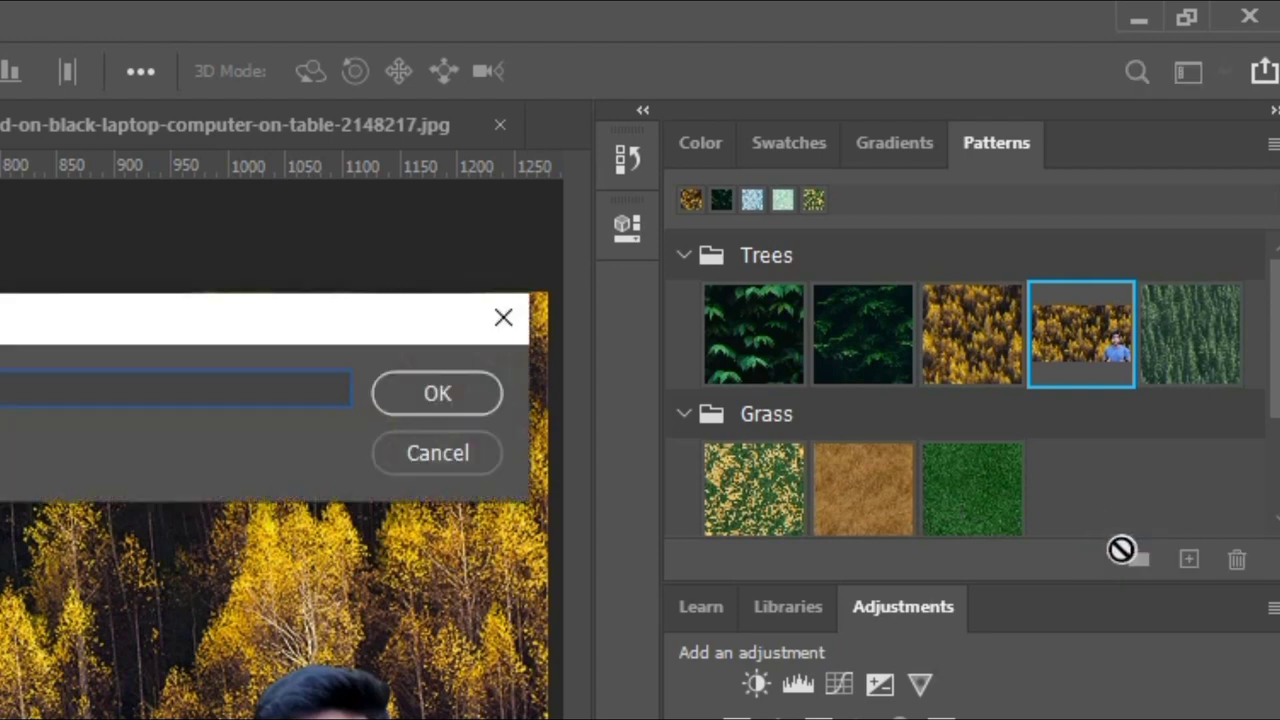
click(471, 452)
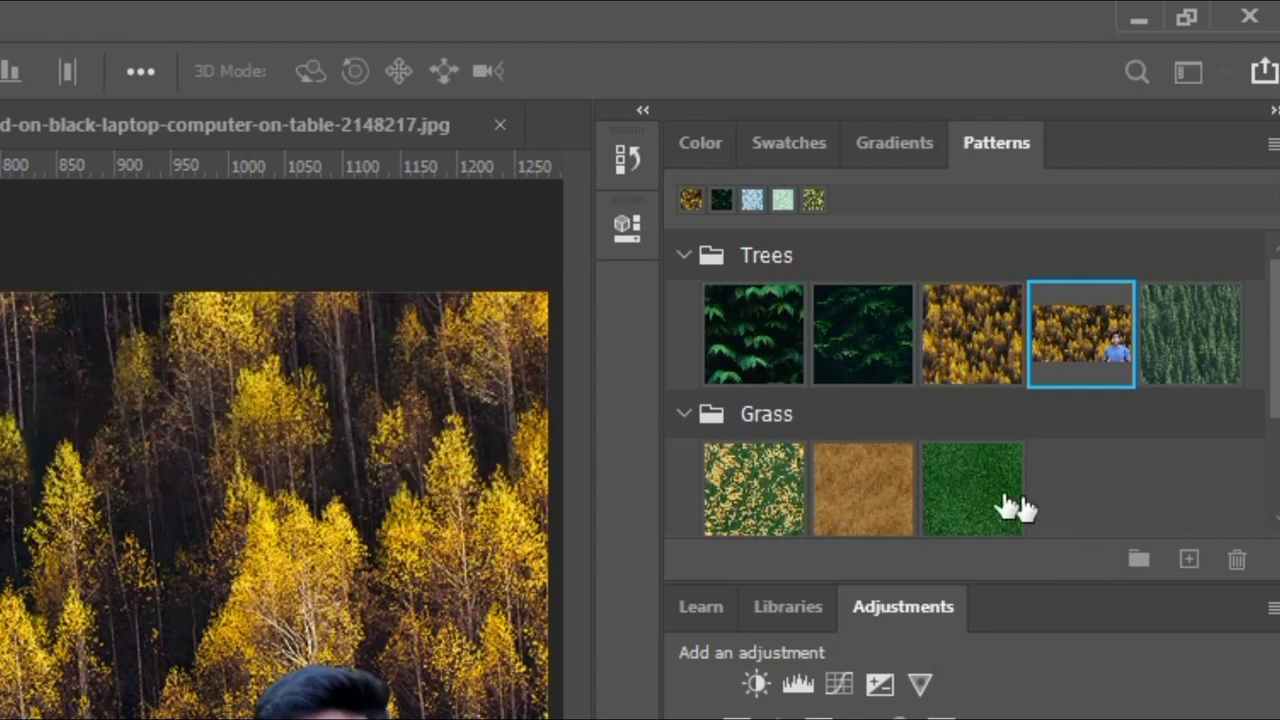
Step: Fill the background with the green Grass pattern, then delete that Grass pattern
click(955, 492)
click(1237, 560)
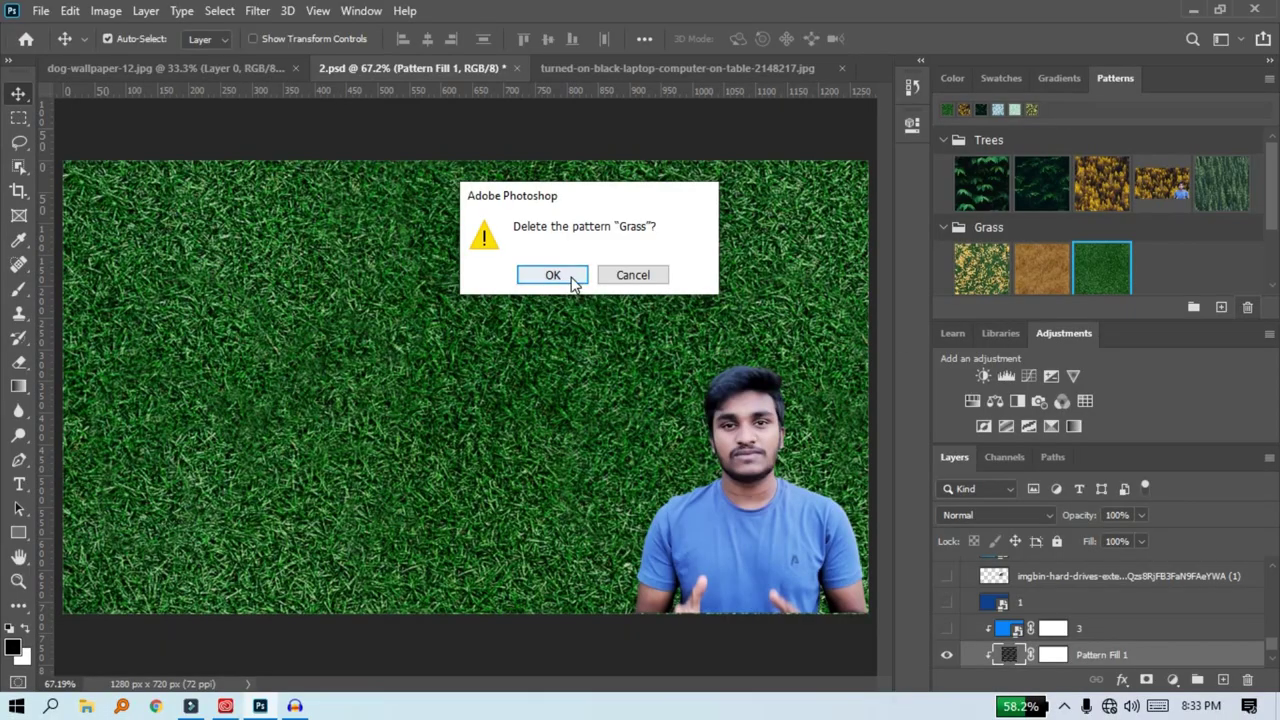
click(11, 505)
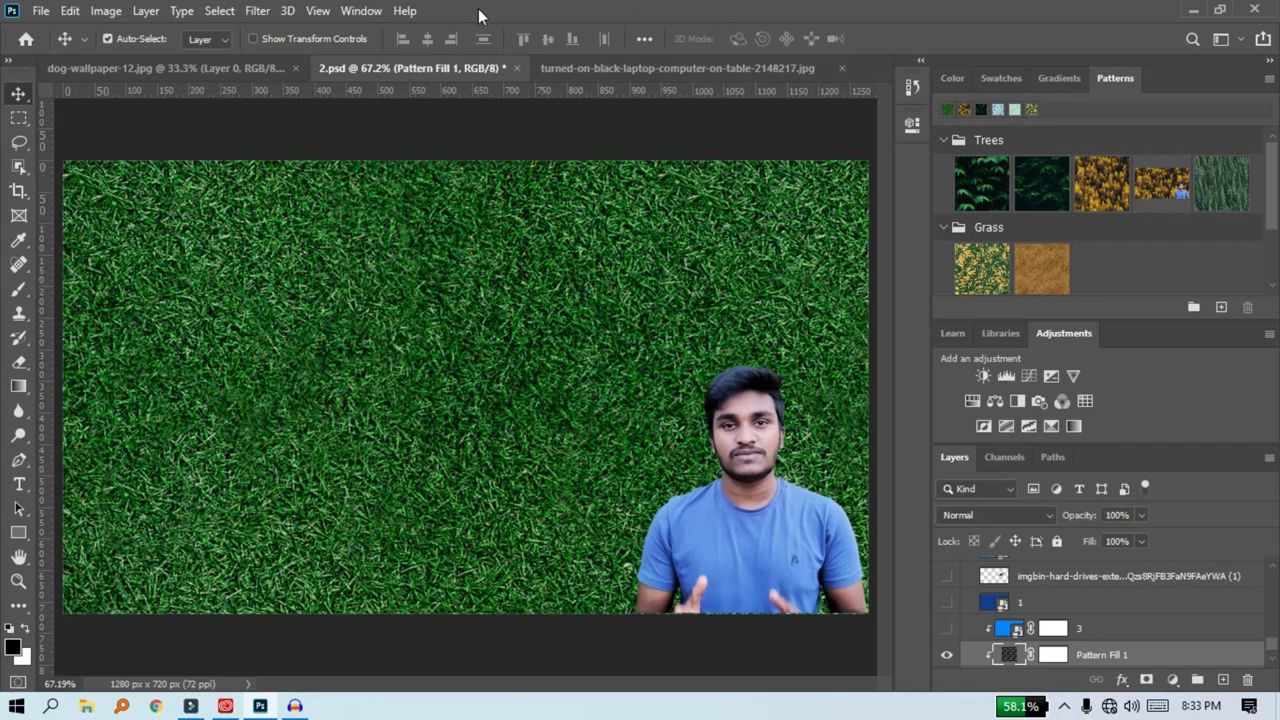
click(361, 11)
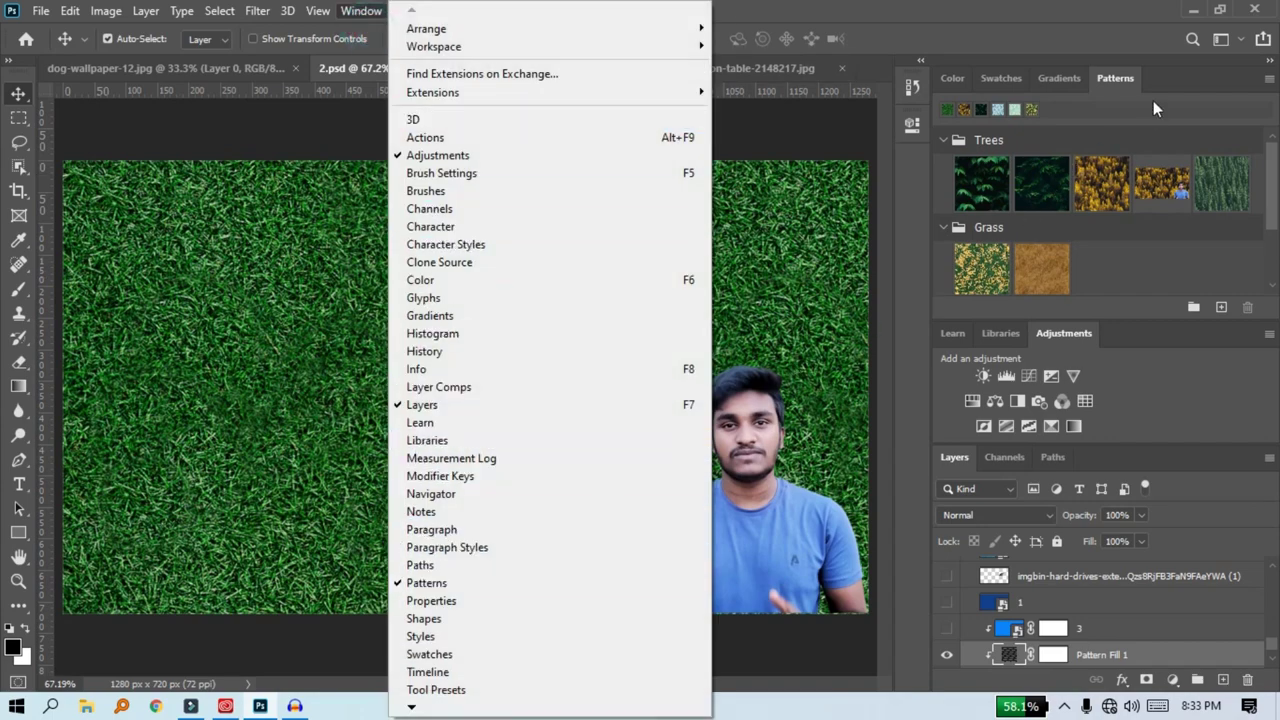
Step: Fill the background behind the presenter with a dark Trees pattern from the Patterns panel
click(1200, 118)
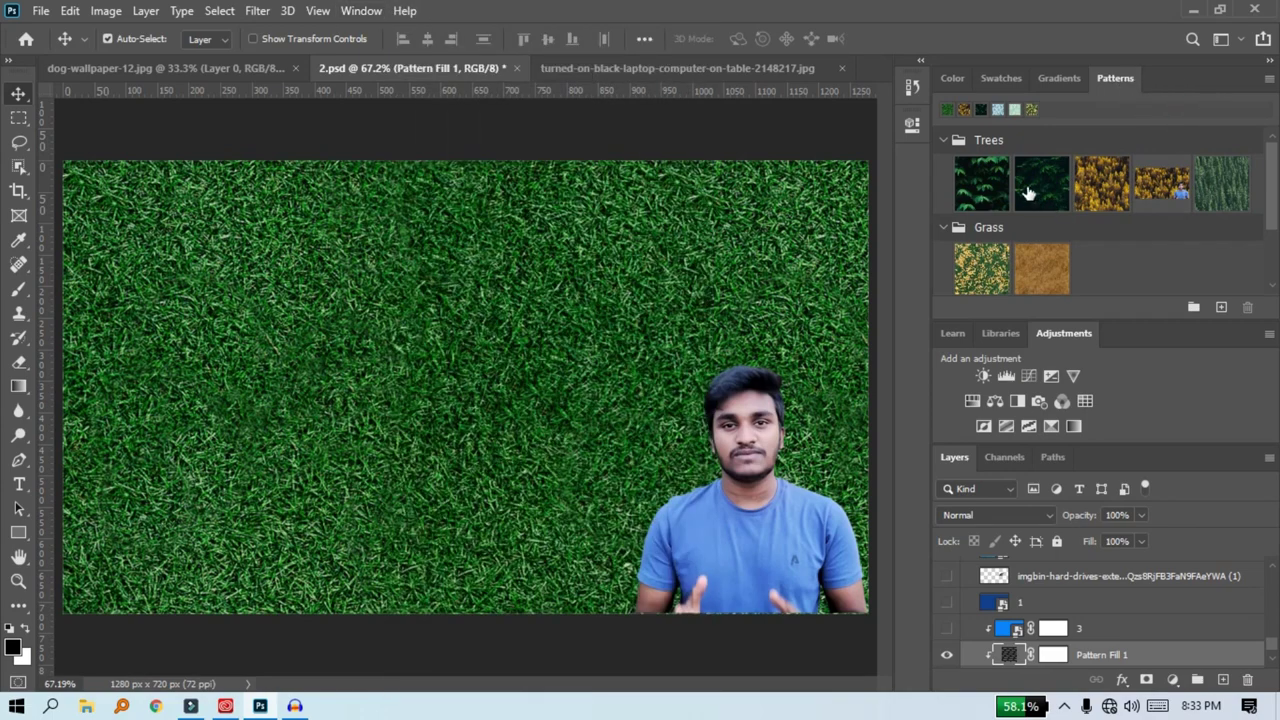
drag(1042, 185, 686, 270)
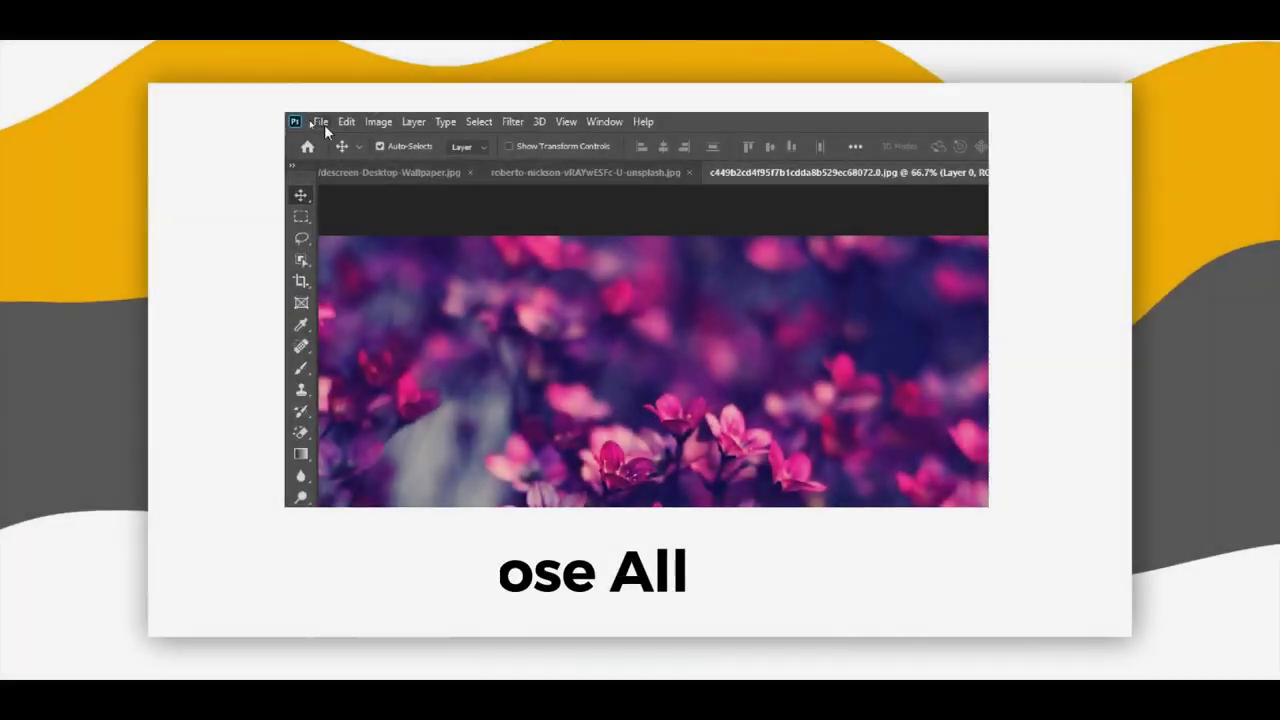
Step: Close all open documents at once with File > Close All
click(321, 122)
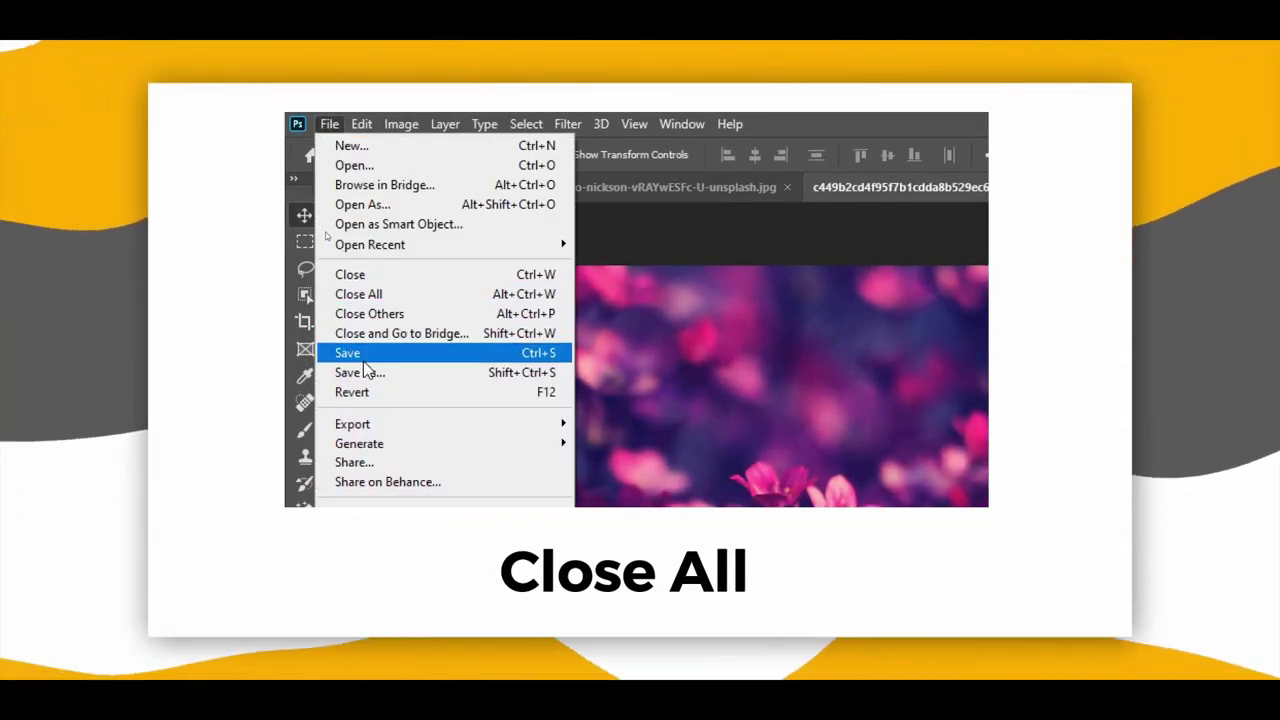
click(375, 290)
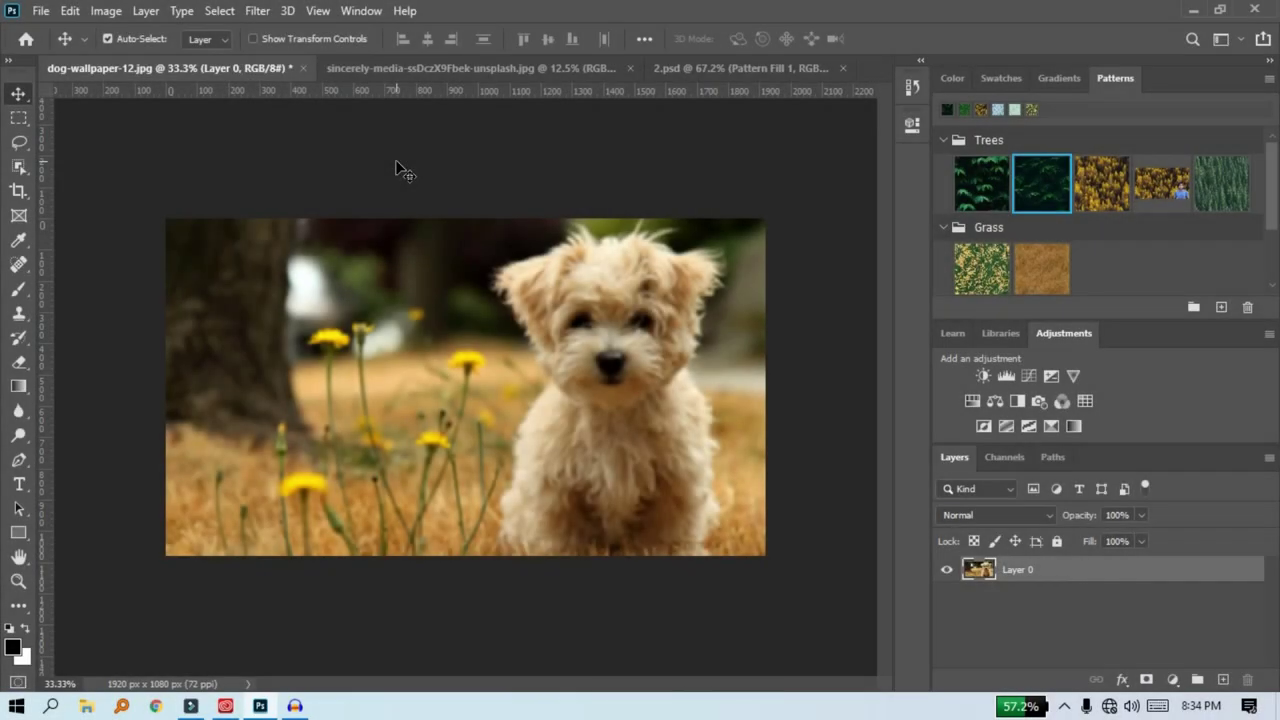
Step: Review the three open documents, ending with dog-wallpaper-12.jpg active
click(44, 12)
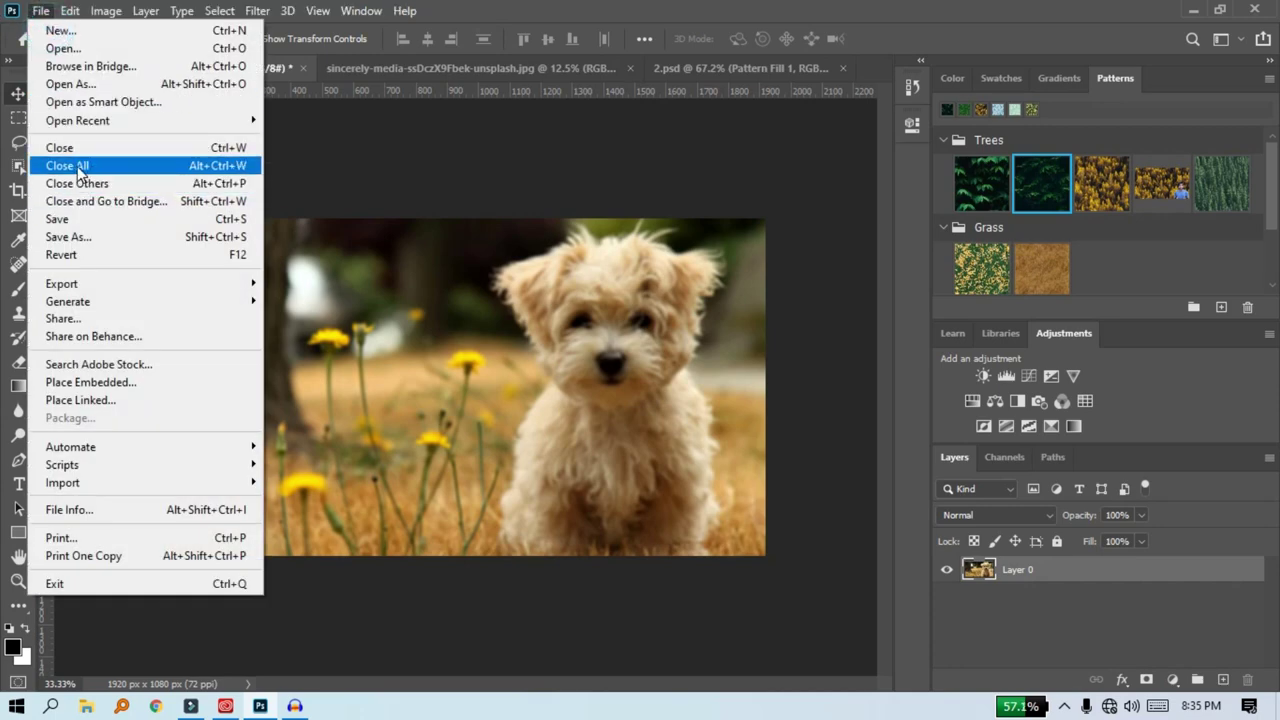
click(385, 170)
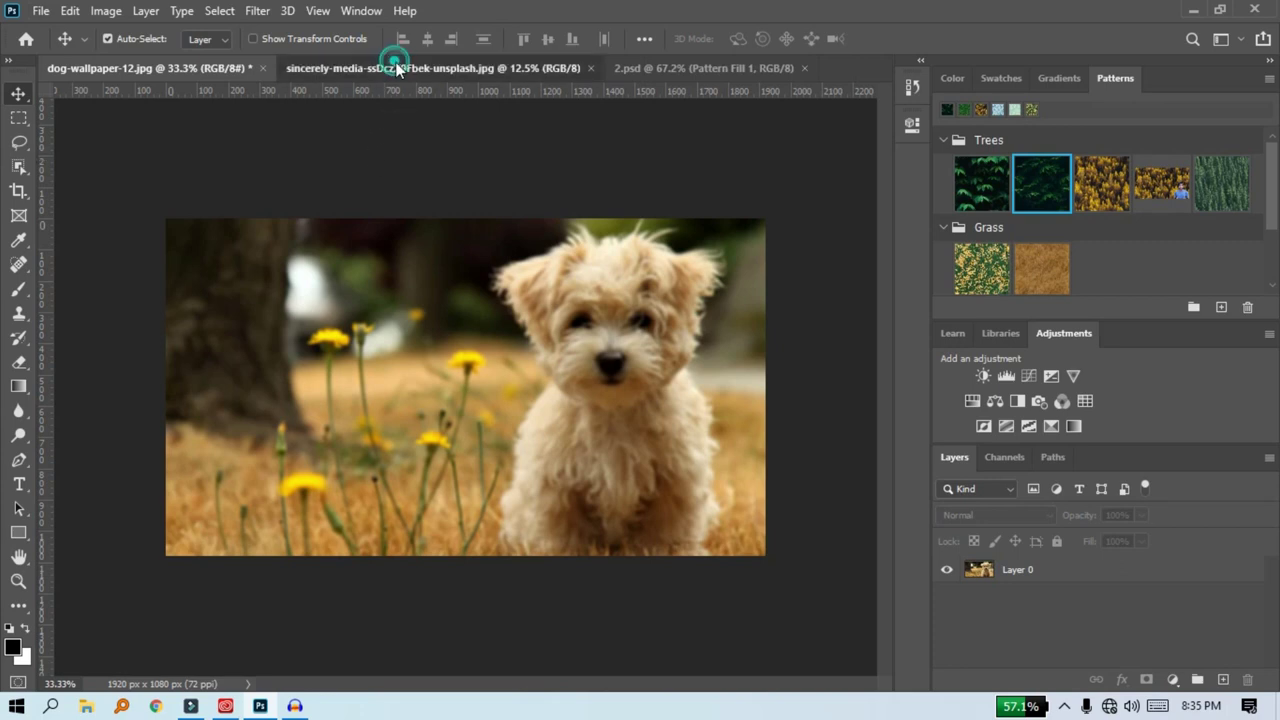
click(592, 76)
click(662, 75)
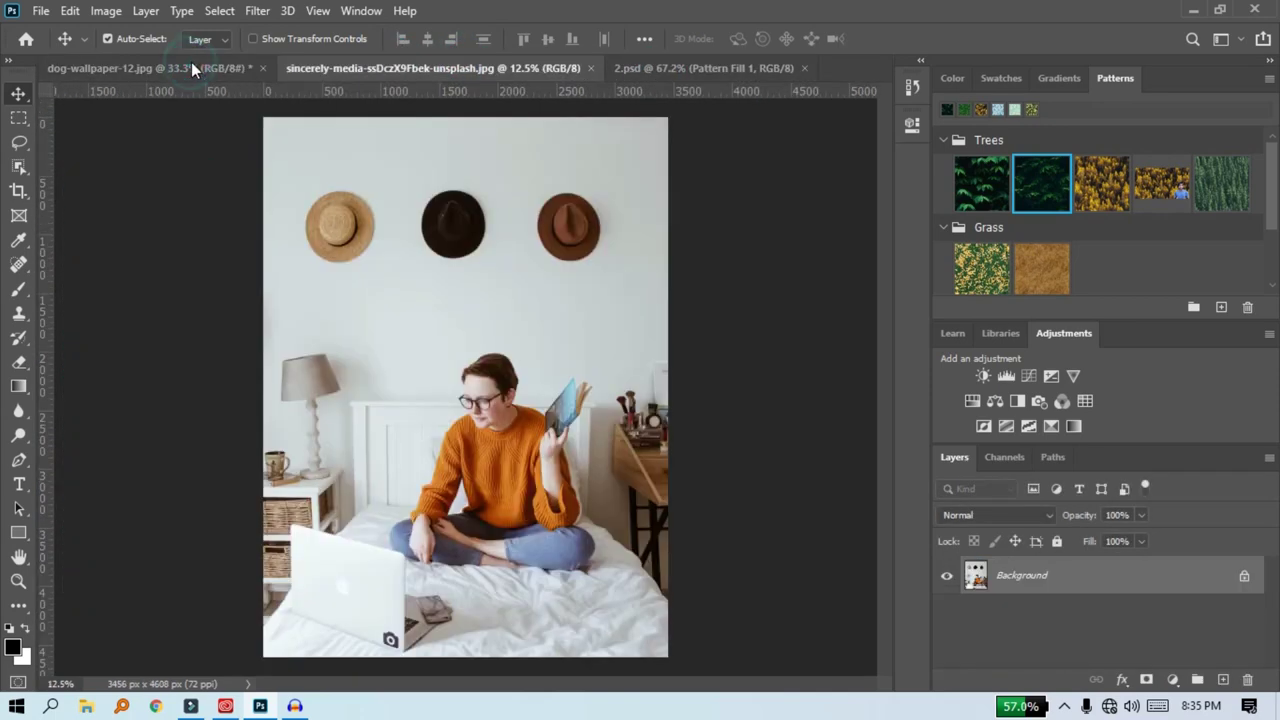
click(191, 64)
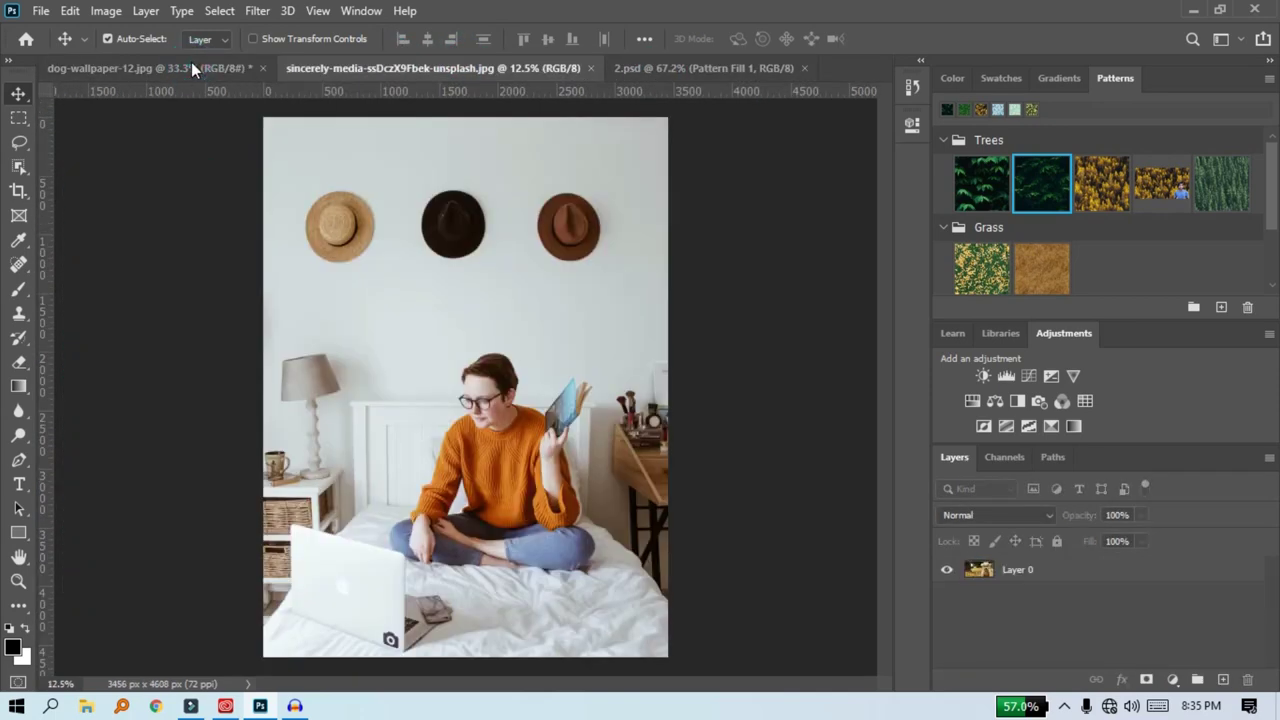
click(41, 11)
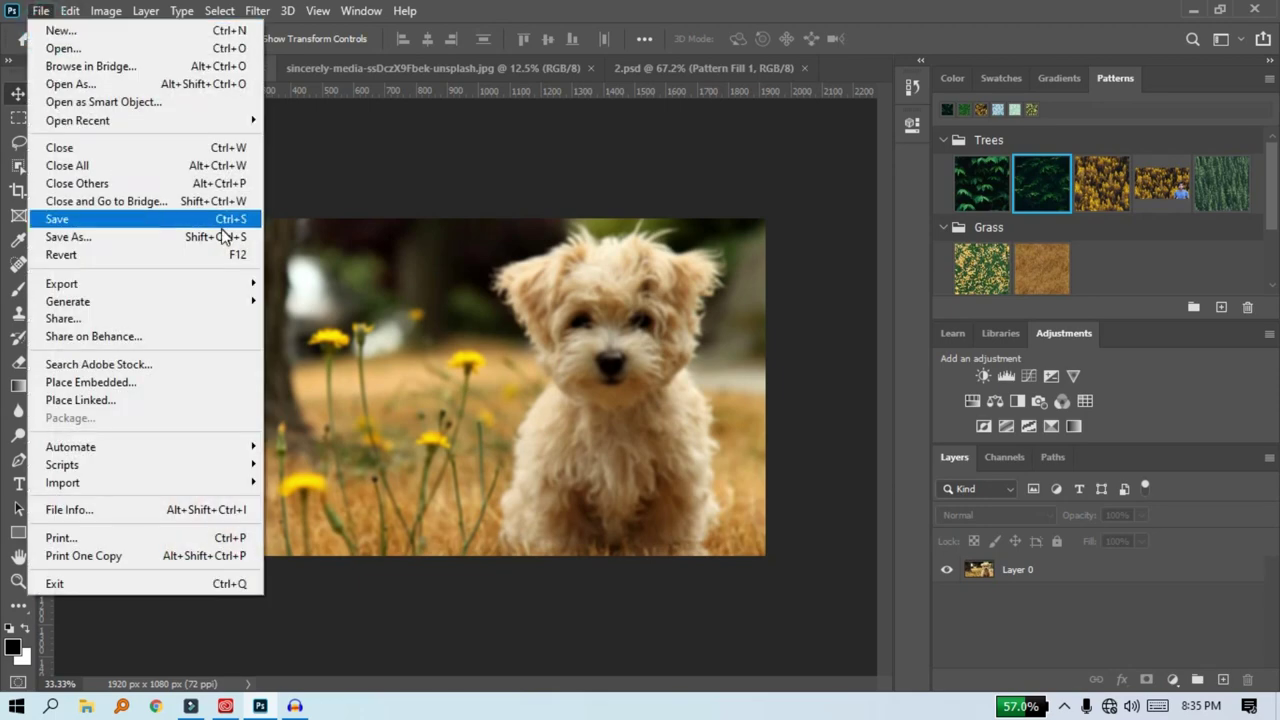
click(556, 127)
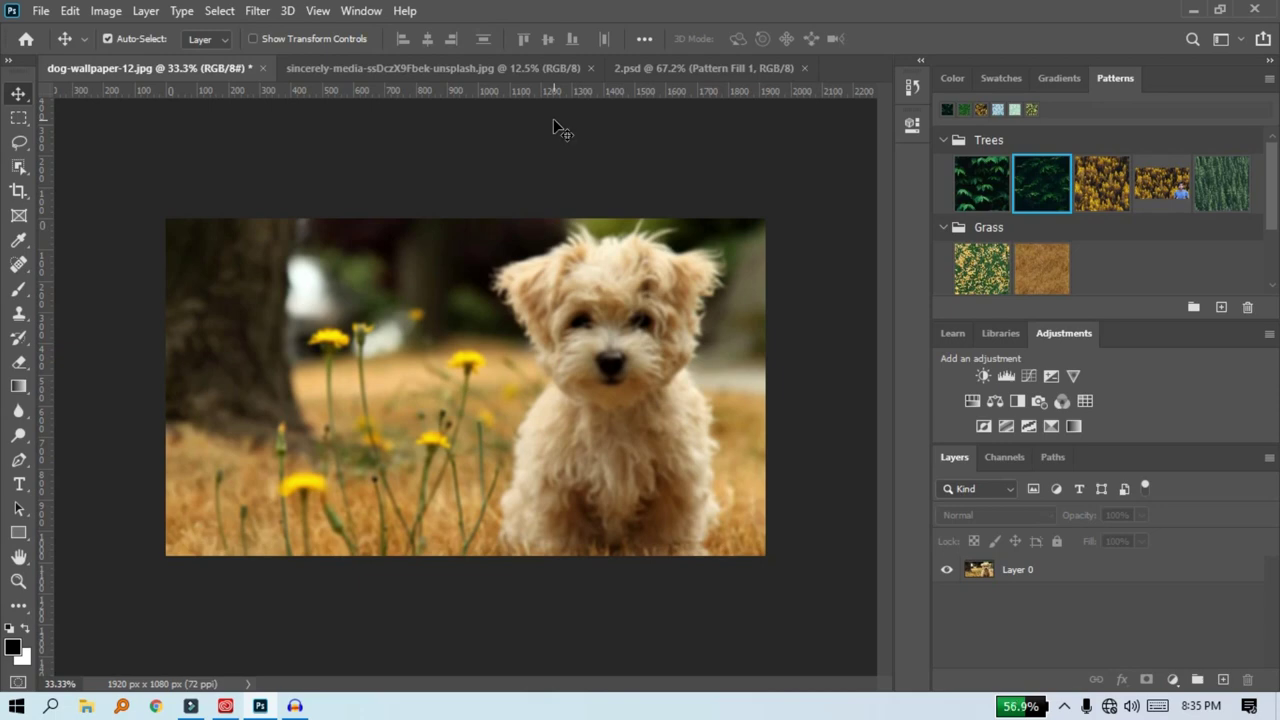
Step: Close dog-wallpaper-12.jpg without saving, then close the sincerely-media unsplash image
click(263, 71)
click(633, 274)
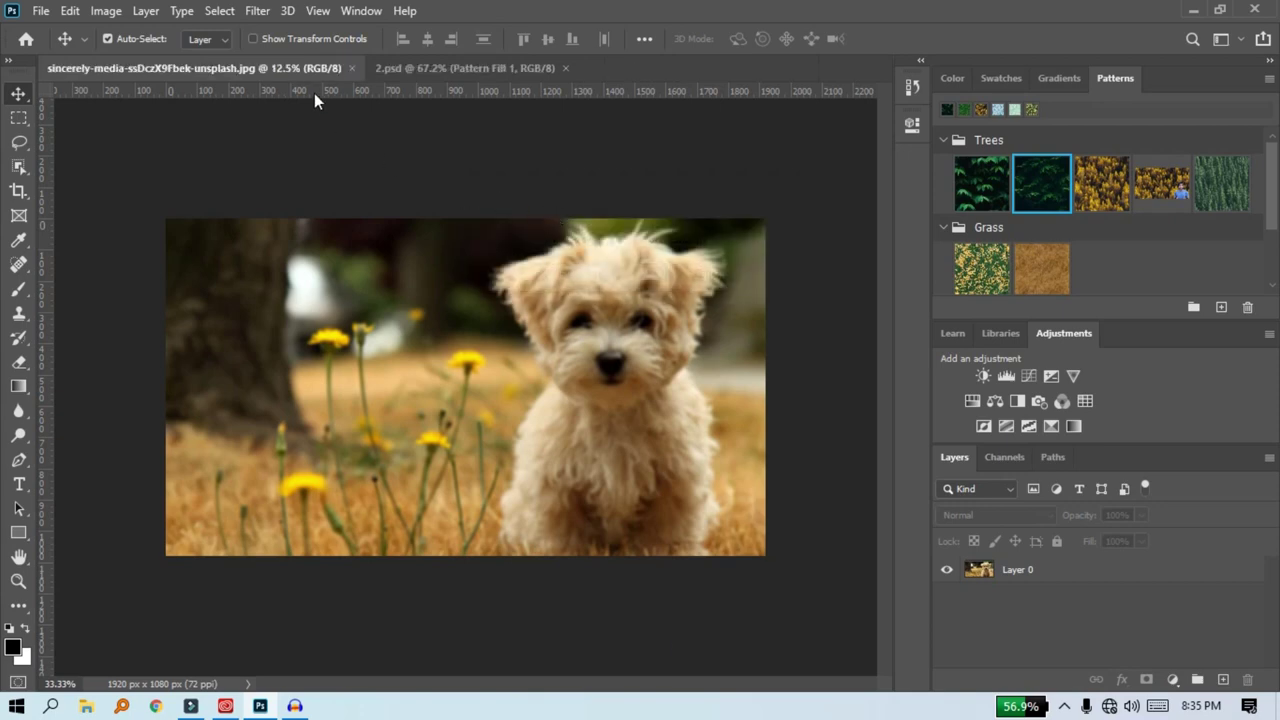
click(292, 66)
click(351, 68)
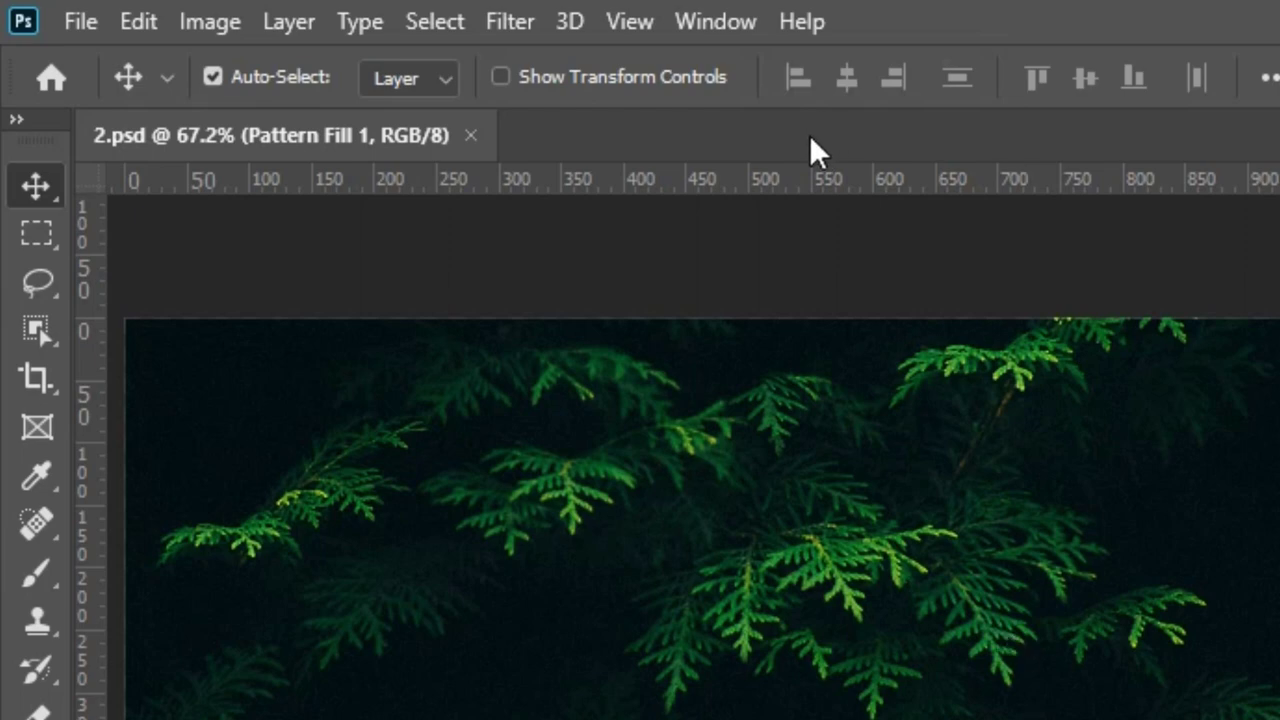
Step: Close the remaining documents with File > Close All and quit Photoshop
click(80, 20)
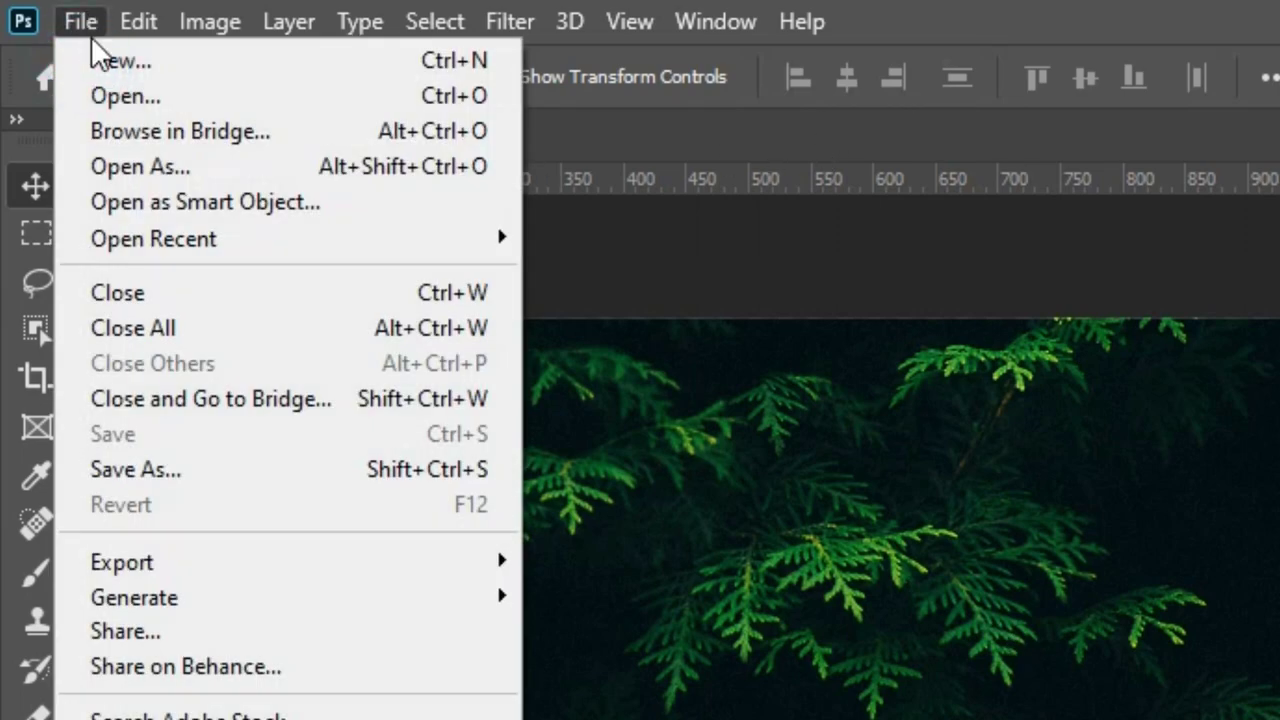
click(135, 322)
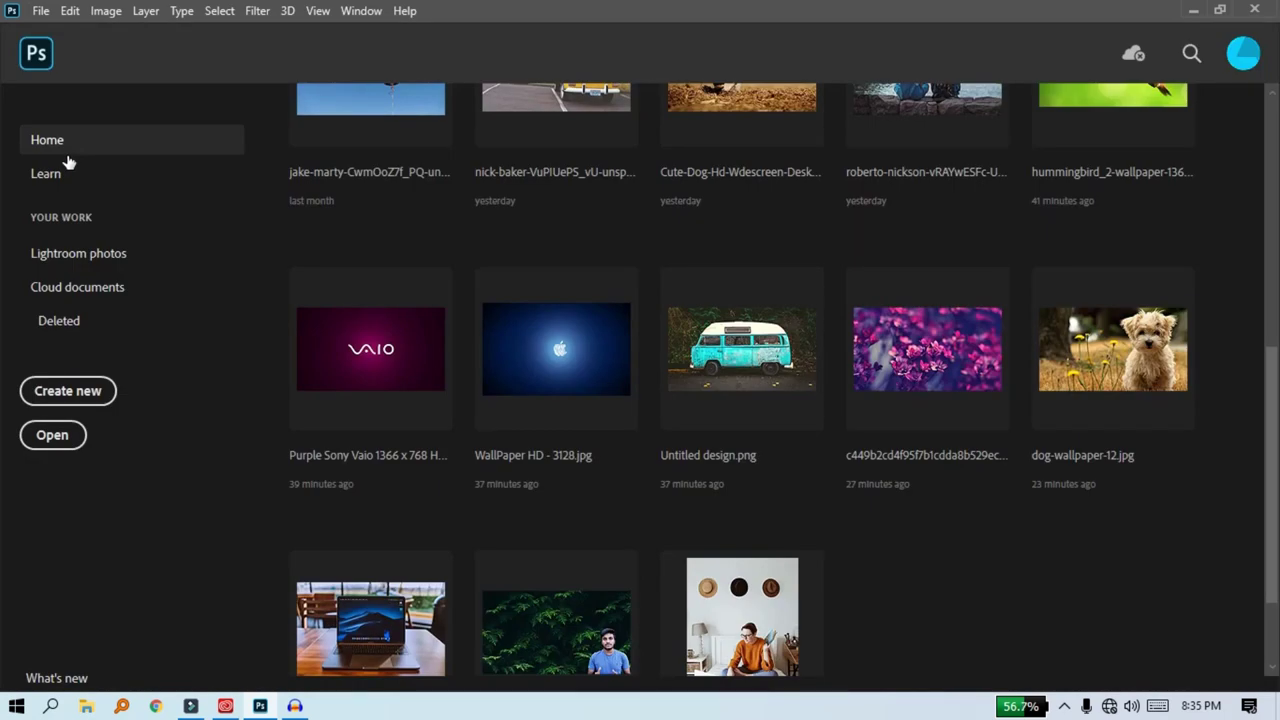
click(1250, 10)
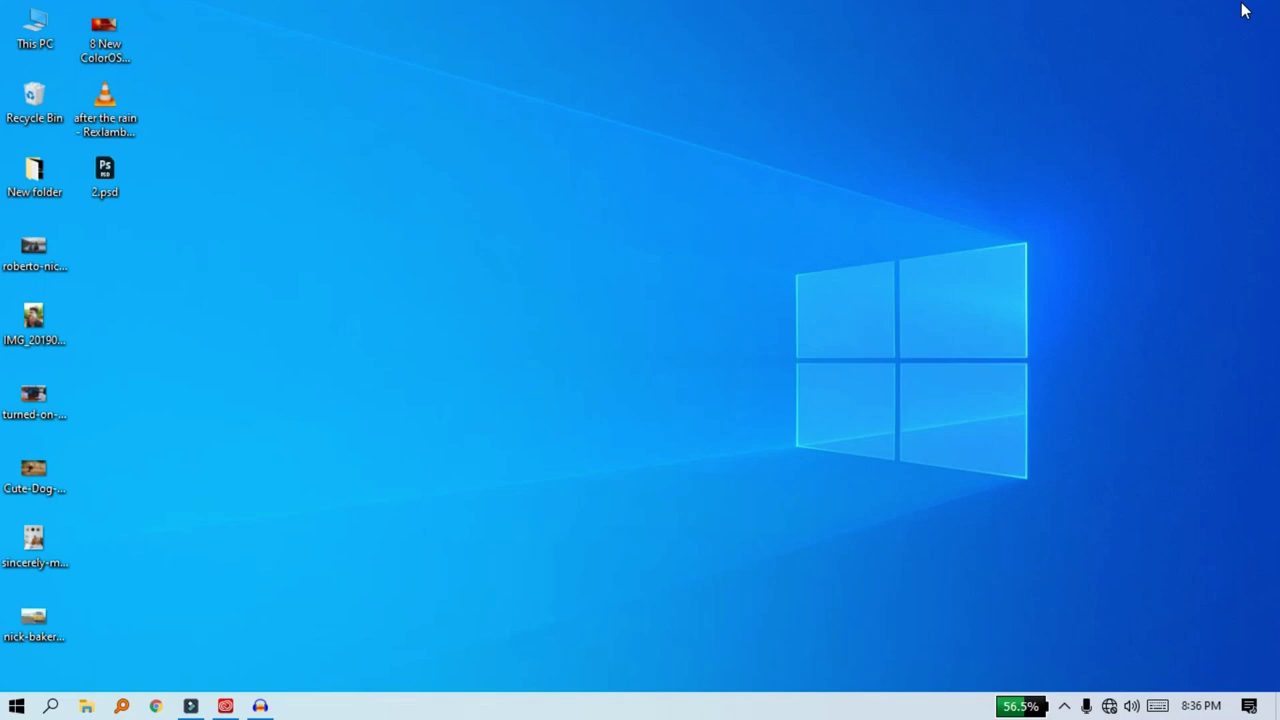
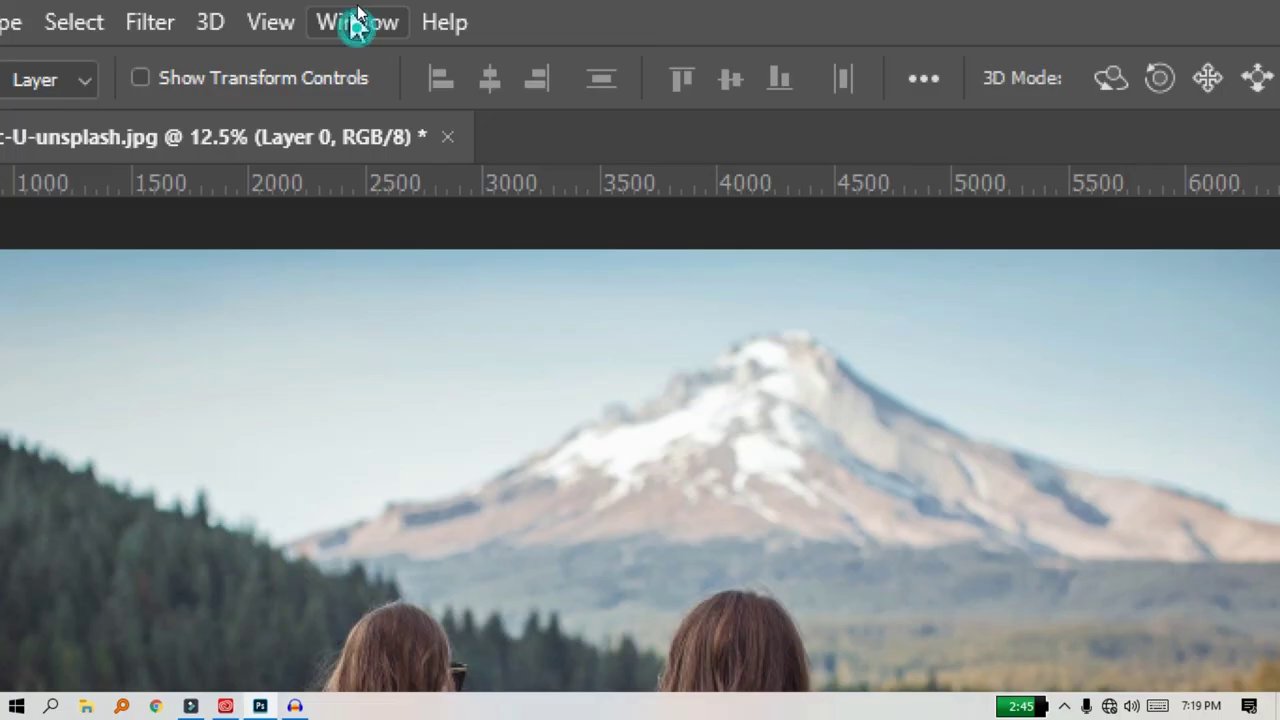
Step: Show the Gradients panel from the Window menu, collapse Blues and expand the Reds preset group
click(360, 11)
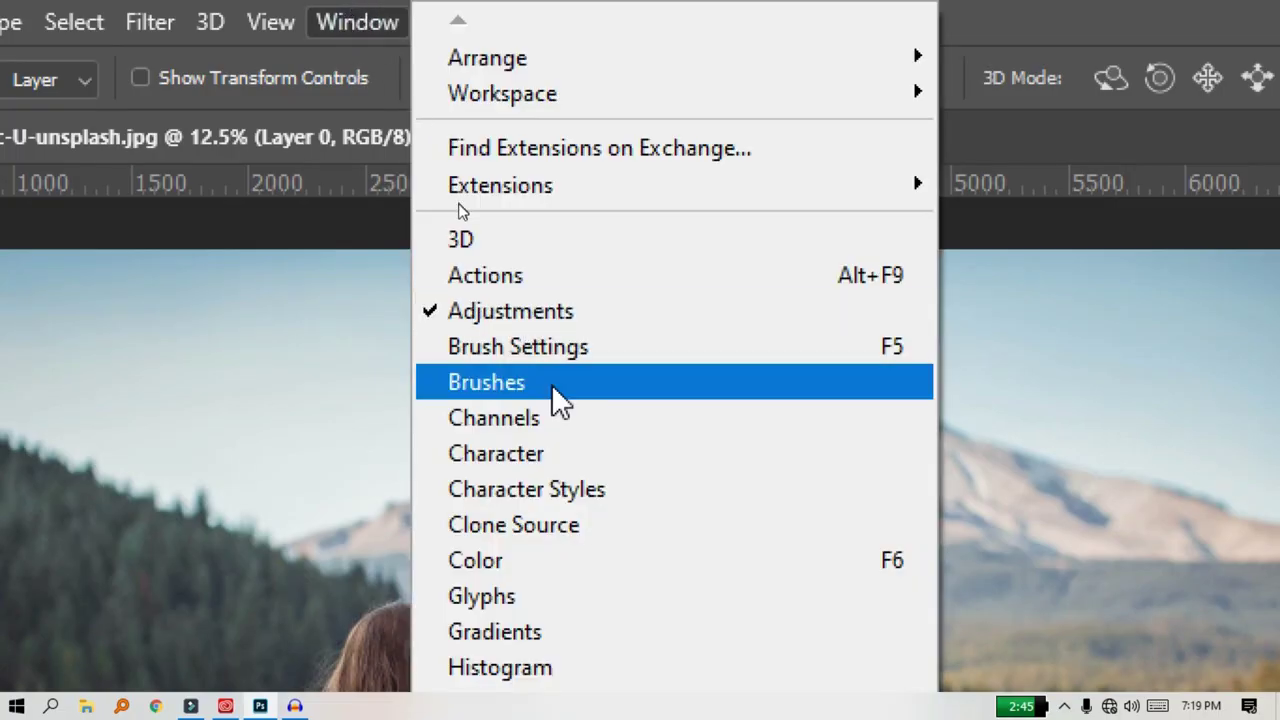
click(534, 629)
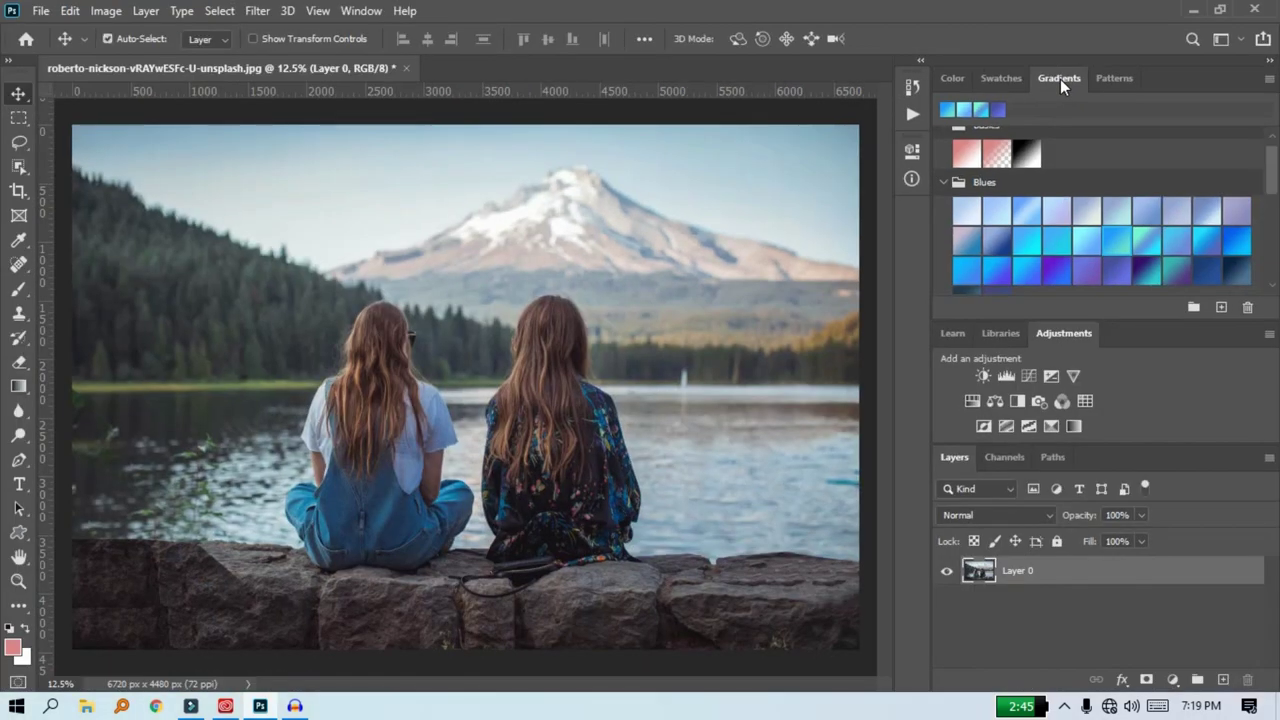
click(941, 183)
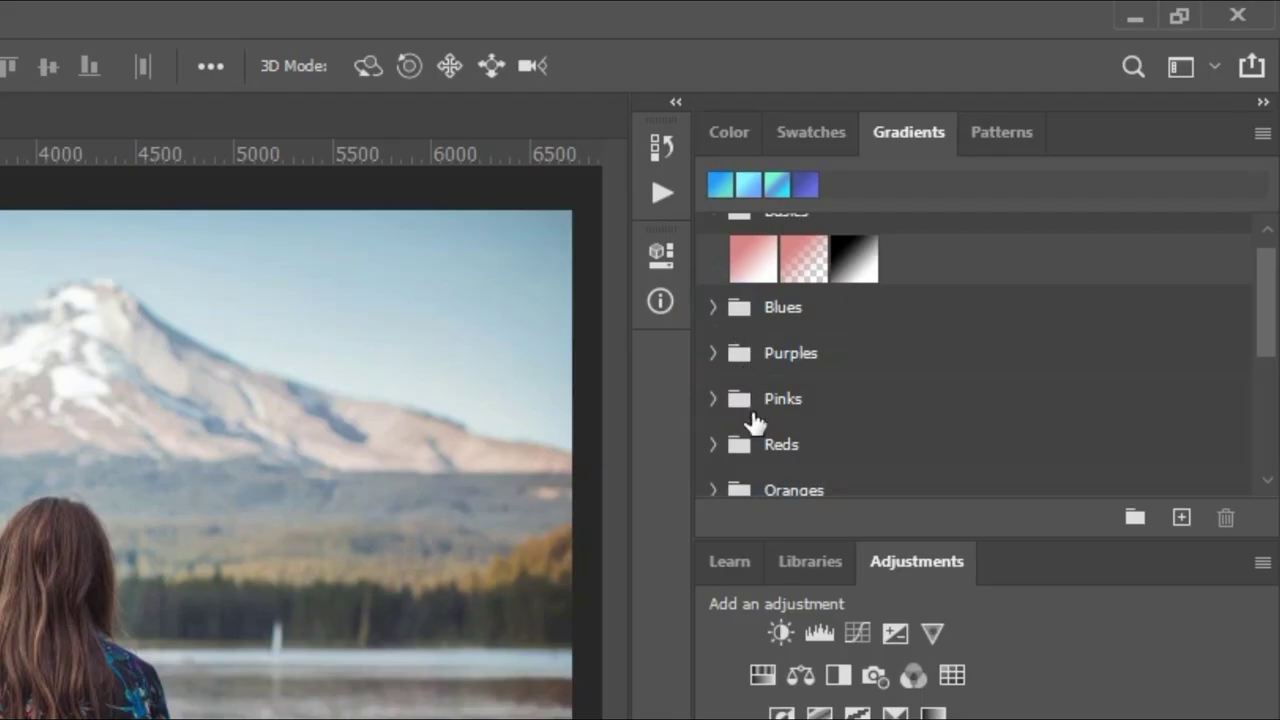
click(953, 234)
click(734, 446)
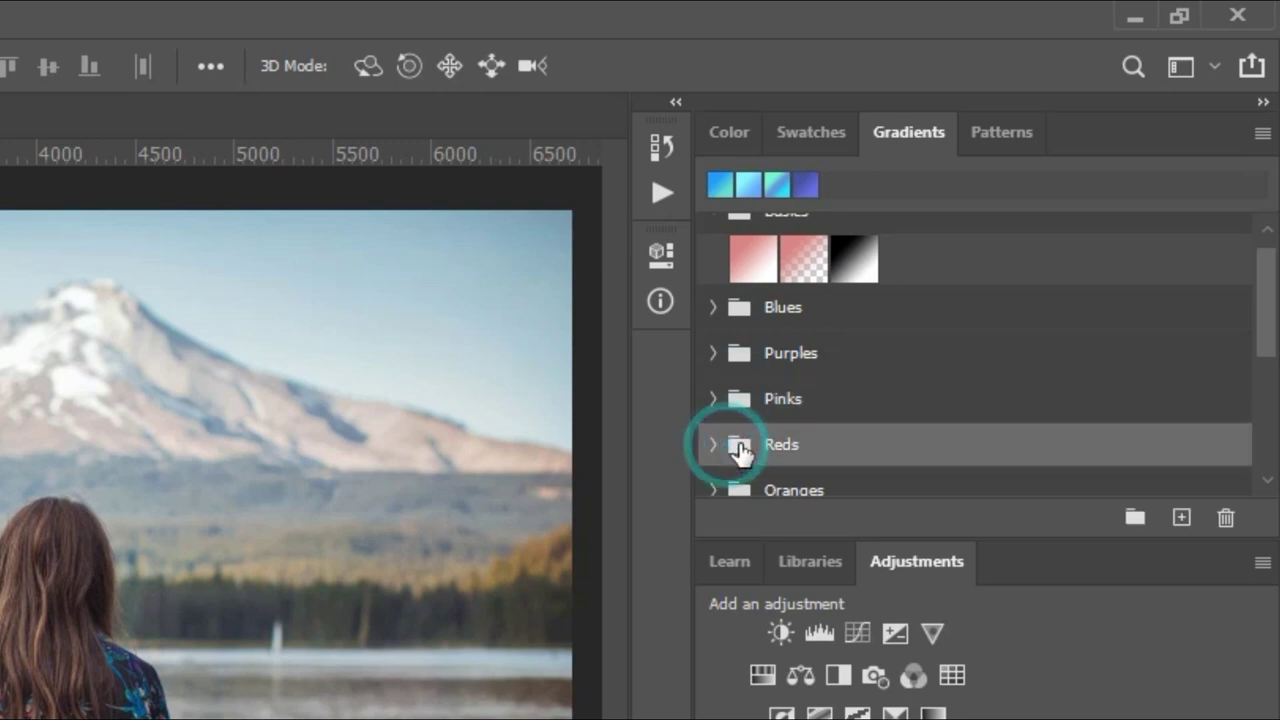
scroll(874, 403, down, 1)
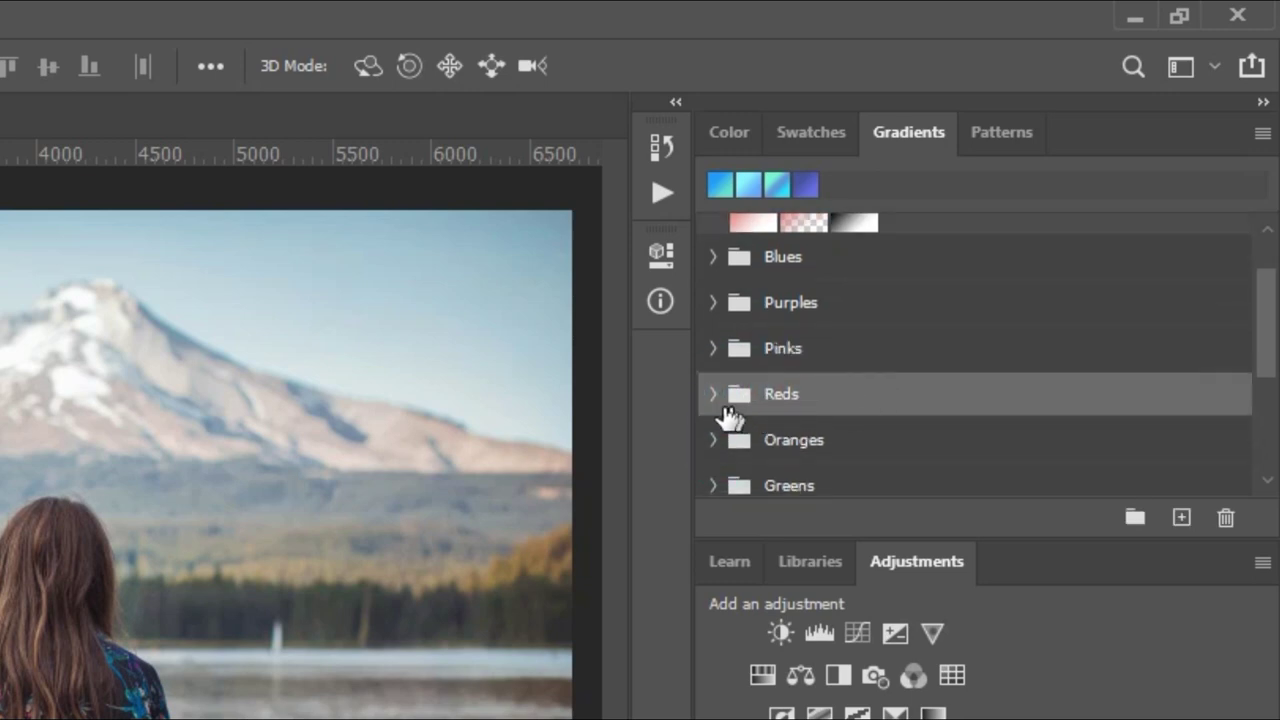
click(714, 400)
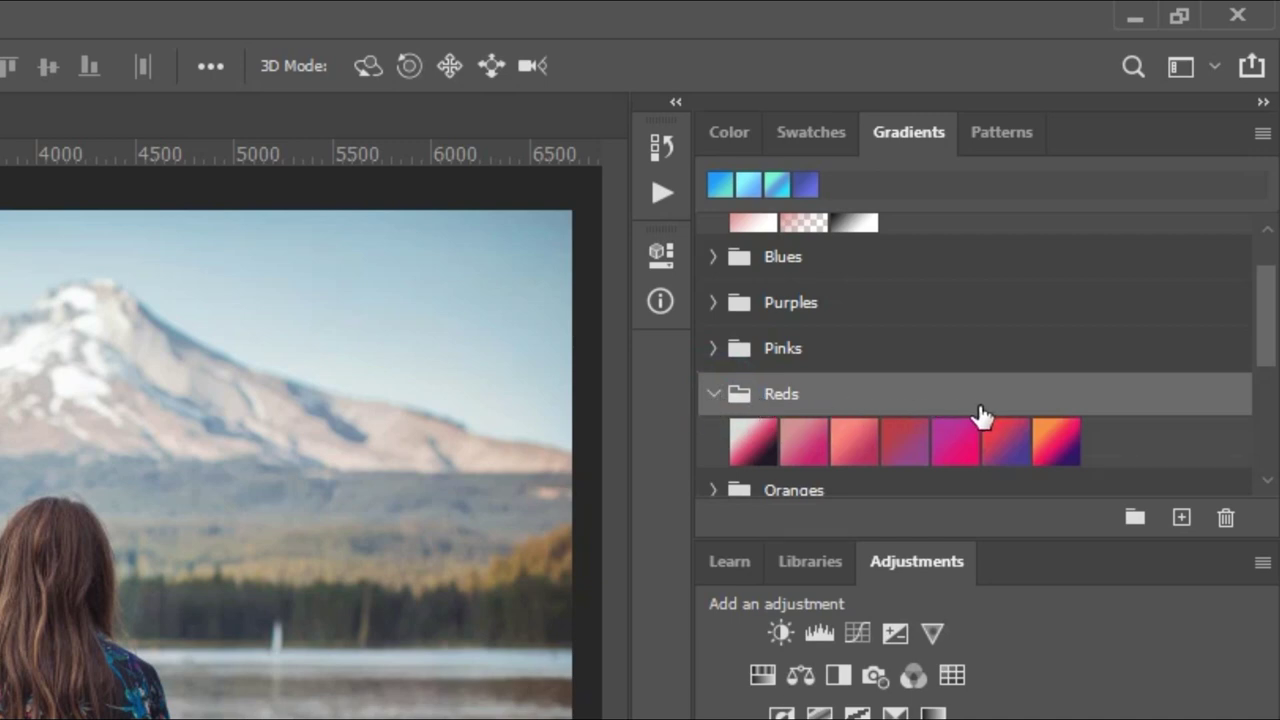
scroll(977, 417, down, 1)
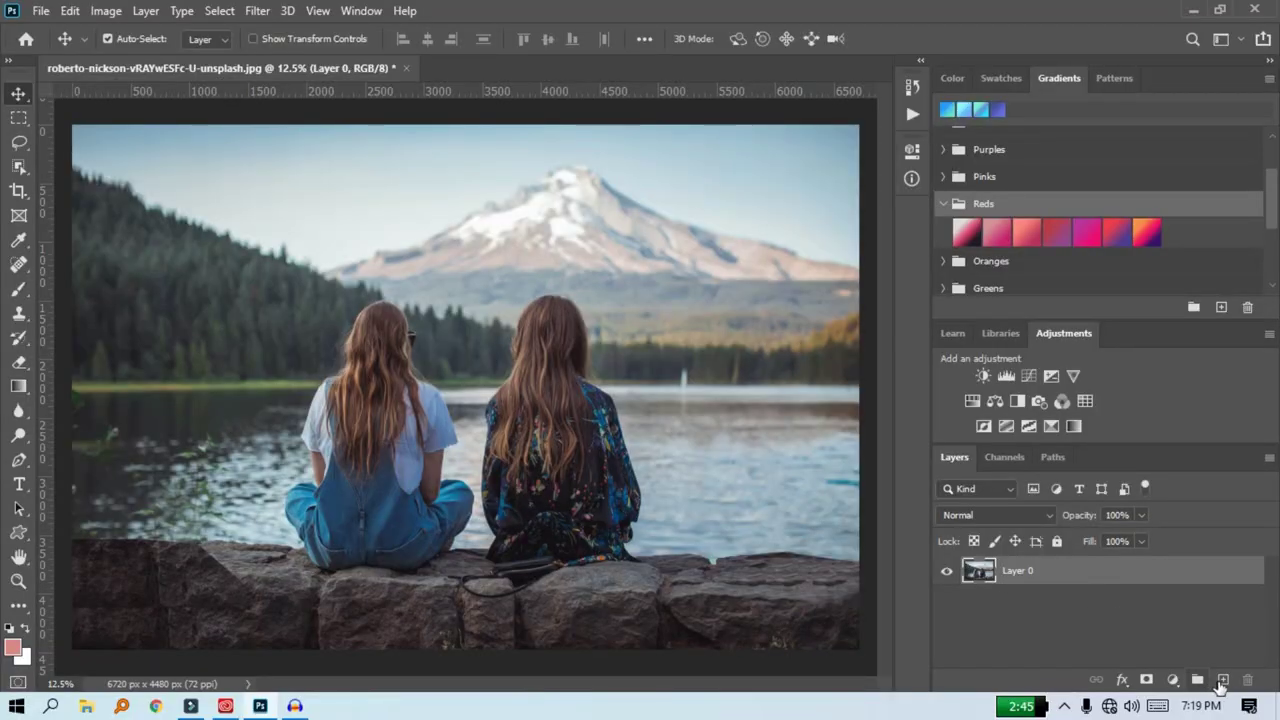
Step: Add a new layer with a red-to-purple Reds gradient fill and set it to Overlay blend mode
click(1223, 680)
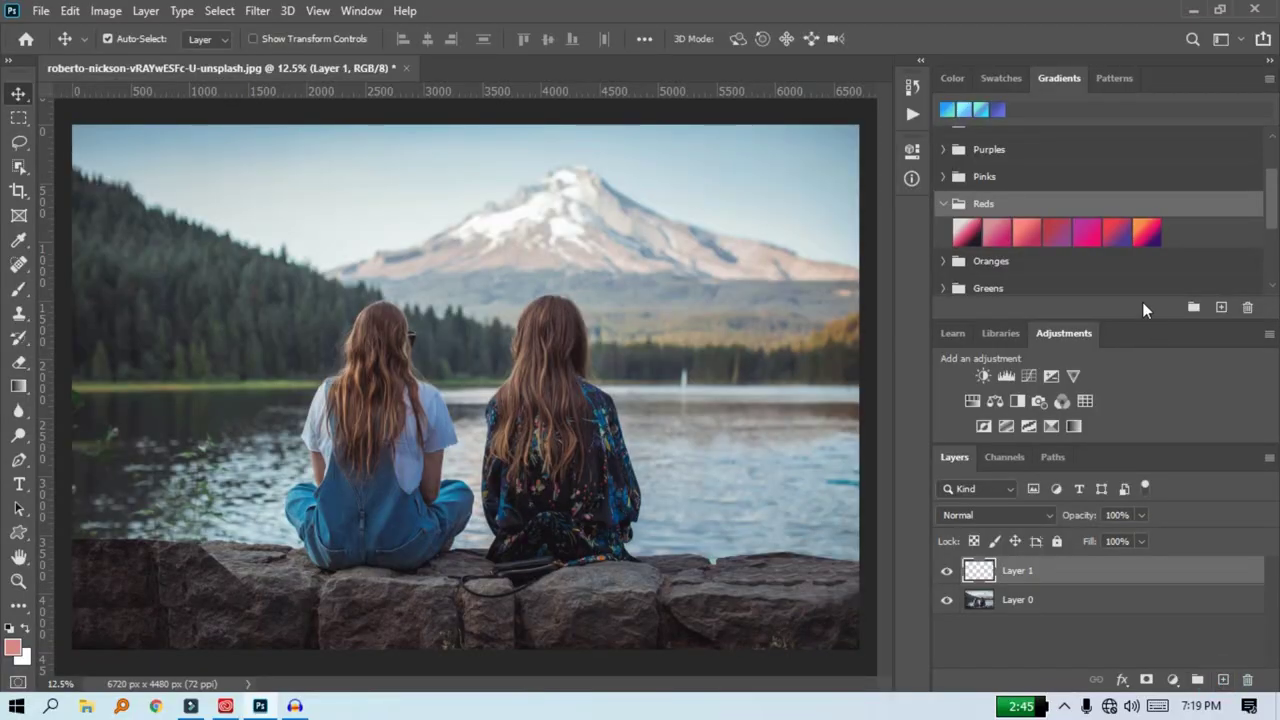
double_click(1113, 233)
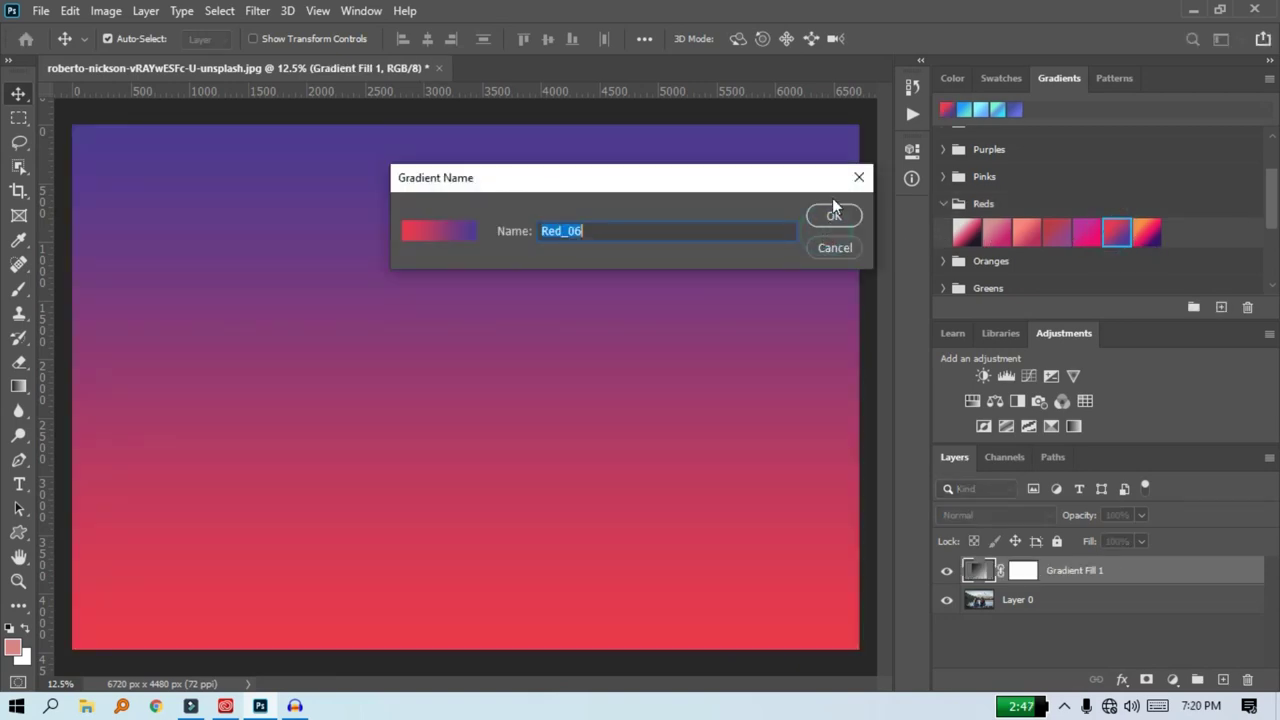
click(832, 217)
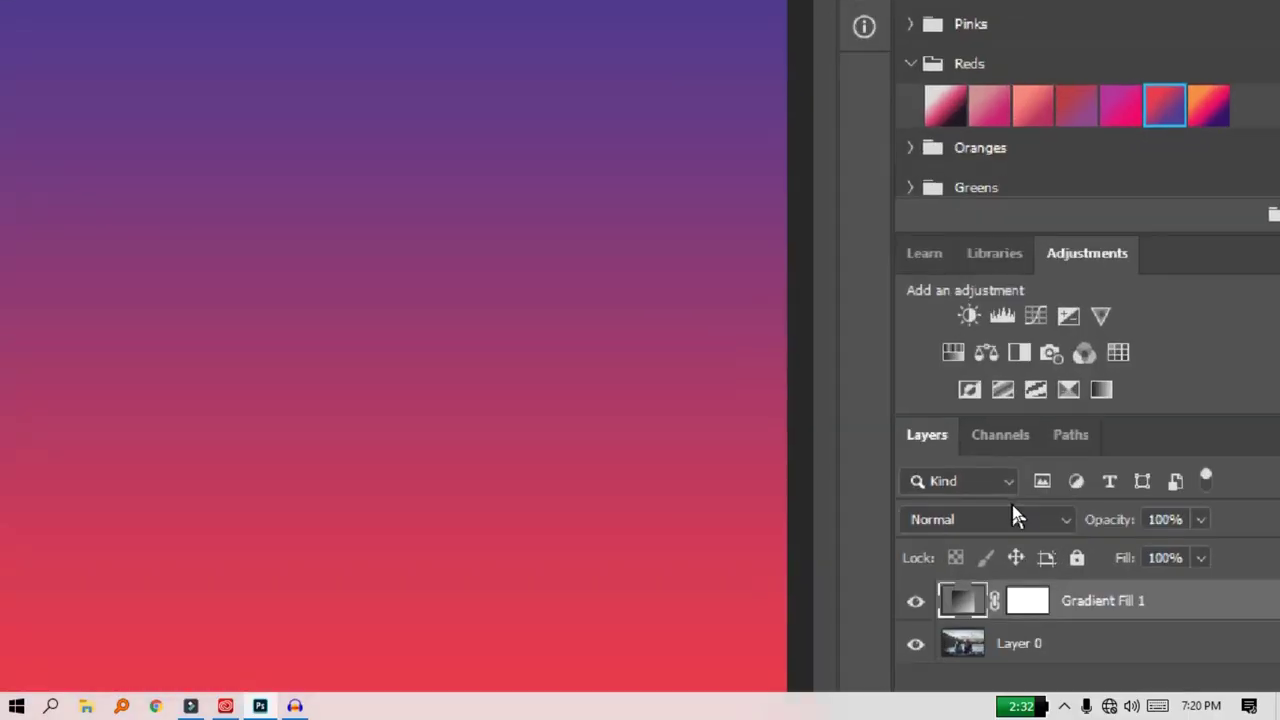
click(1010, 504)
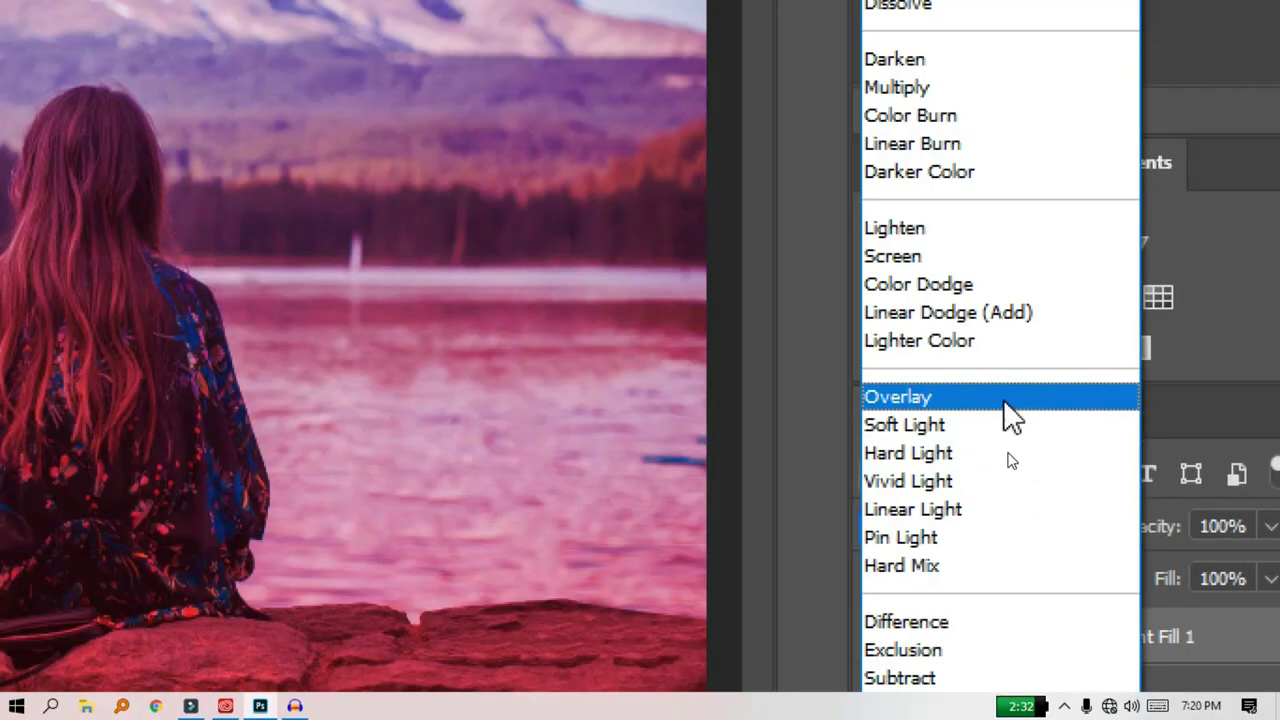
click(1003, 399)
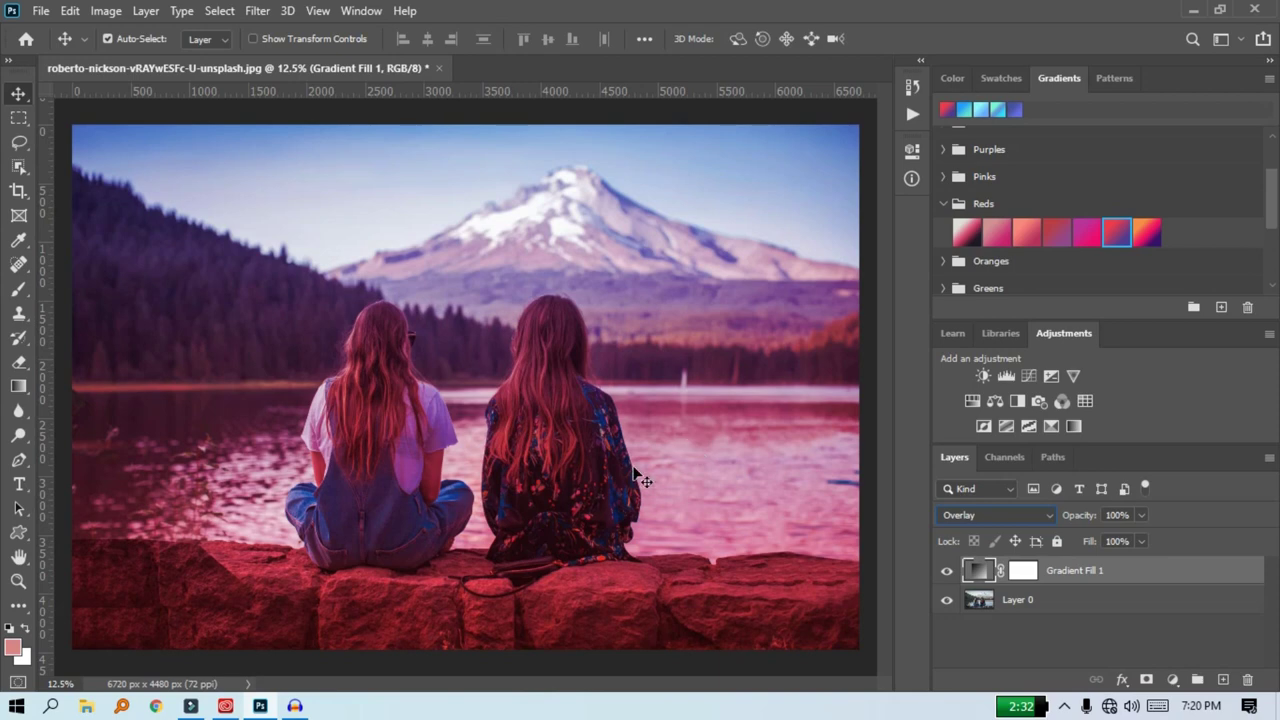
Step: Replace the fill with a cyan-blue recent gradient, keeping the layer in Overlay mode
key(alt+shift+s)
click(943, 204)
scroll(1000, 282, down, 1)
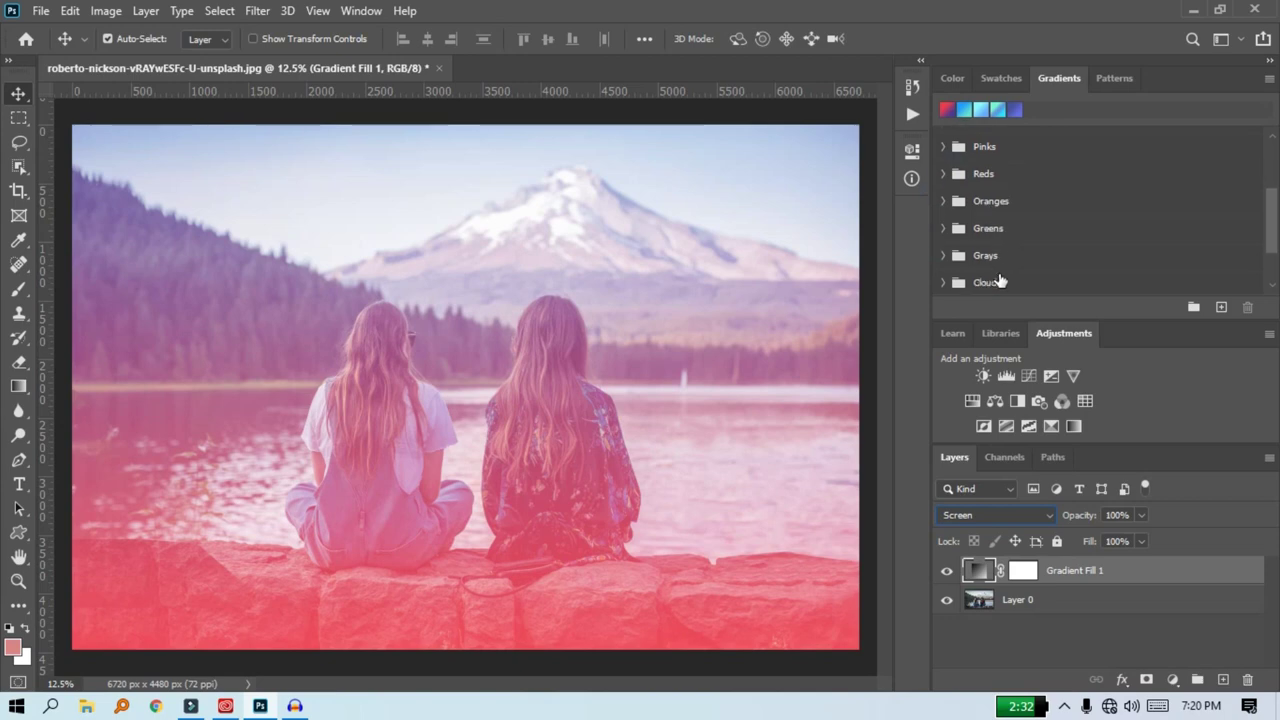
scroll(1000, 280, up, 1)
click(997, 111)
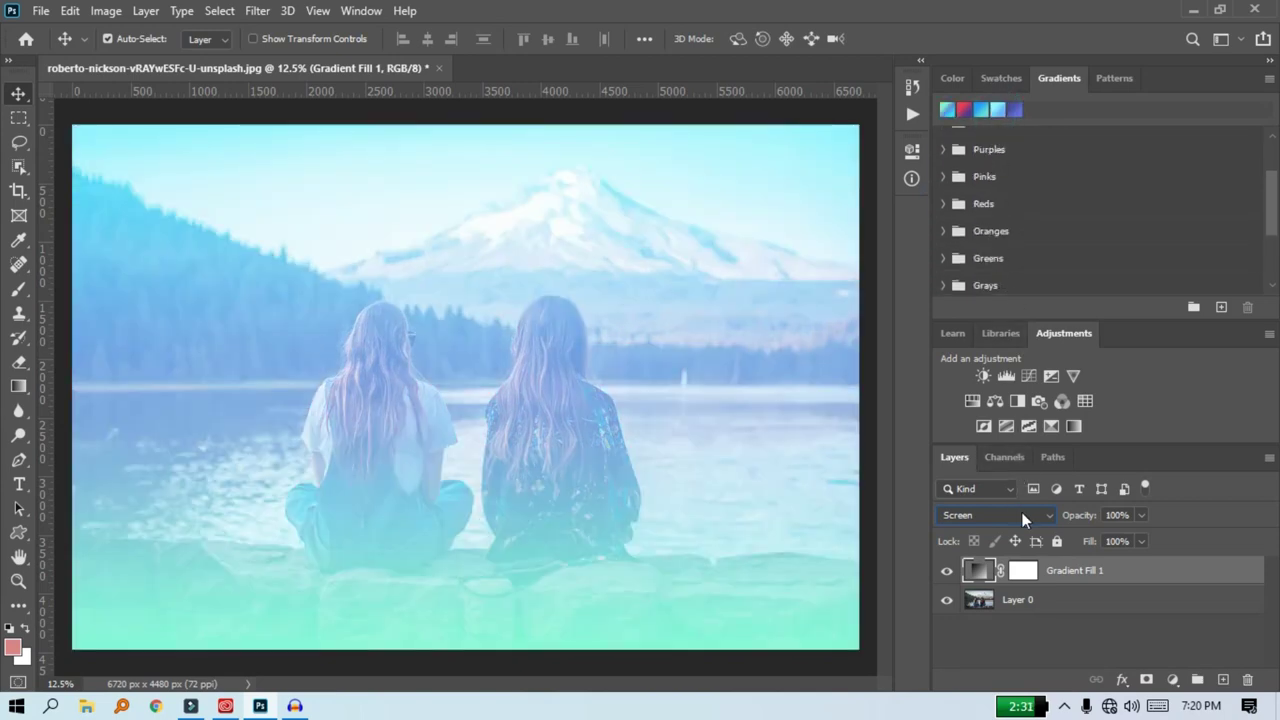
click(1023, 517)
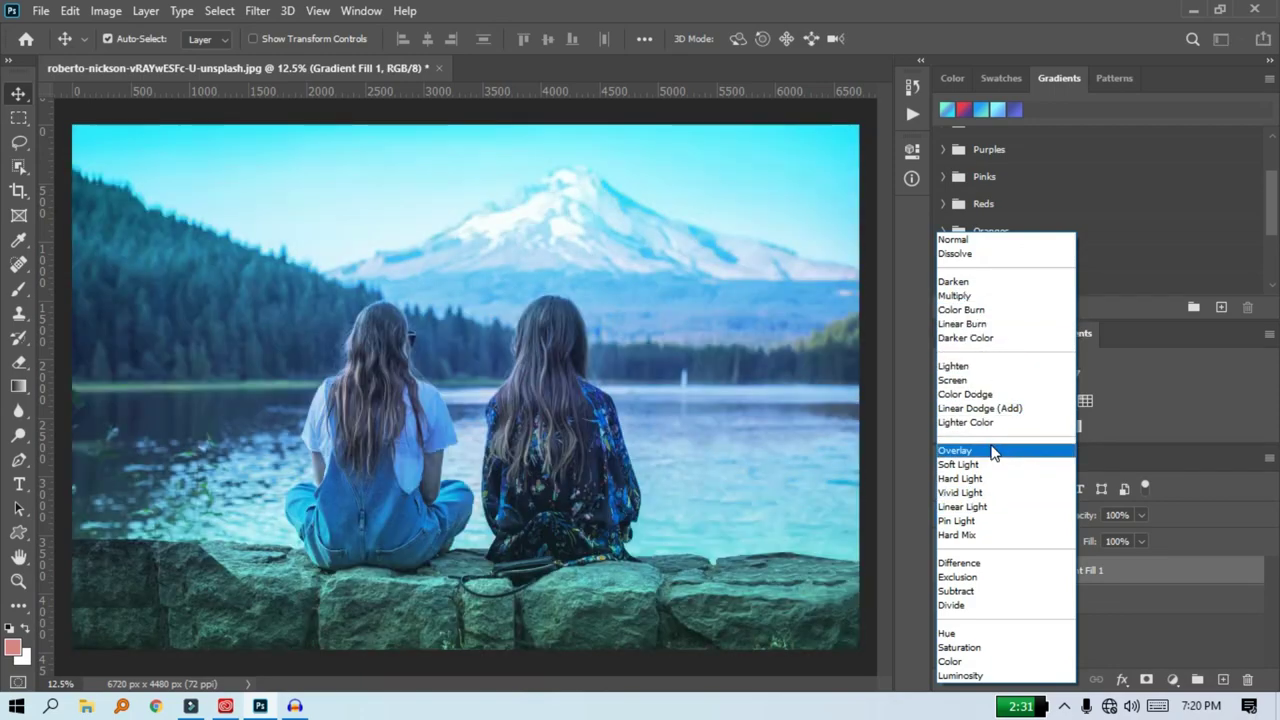
click(991, 450)
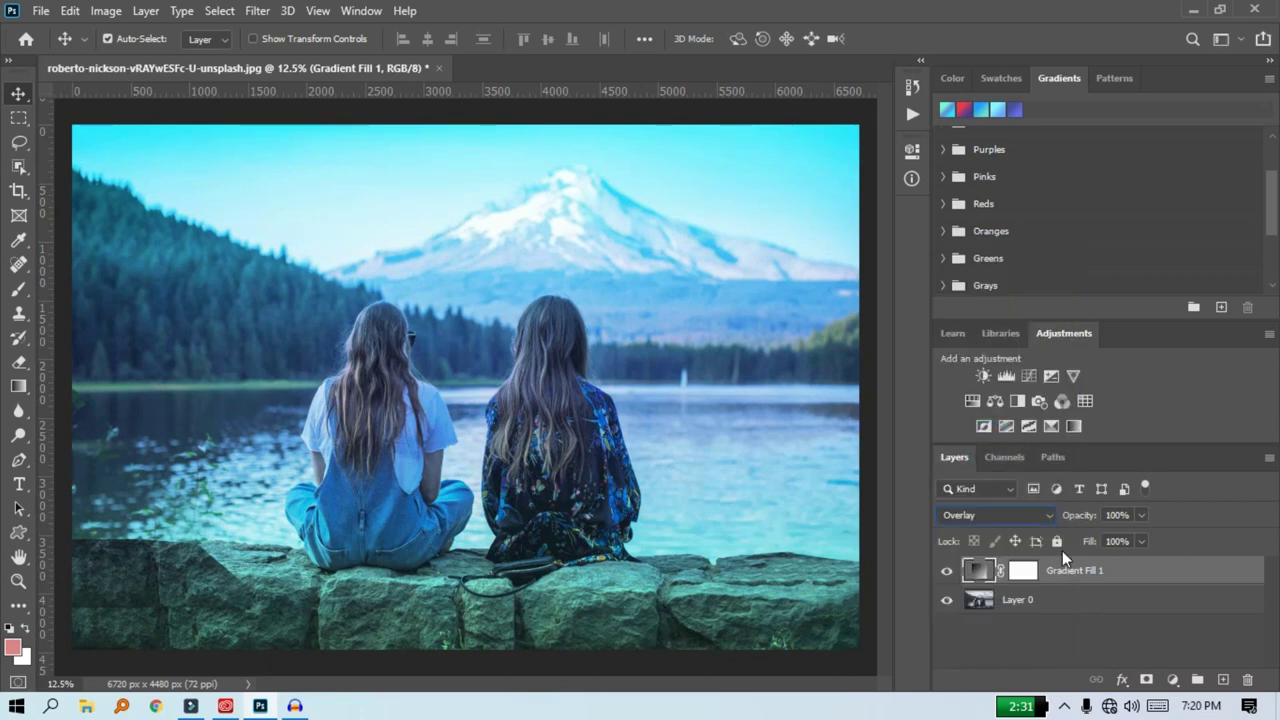
Step: Set Gradient Fill 1 opacity to 77% and hide the layer
click(1140, 514)
drag(1093, 537, 1124, 540)
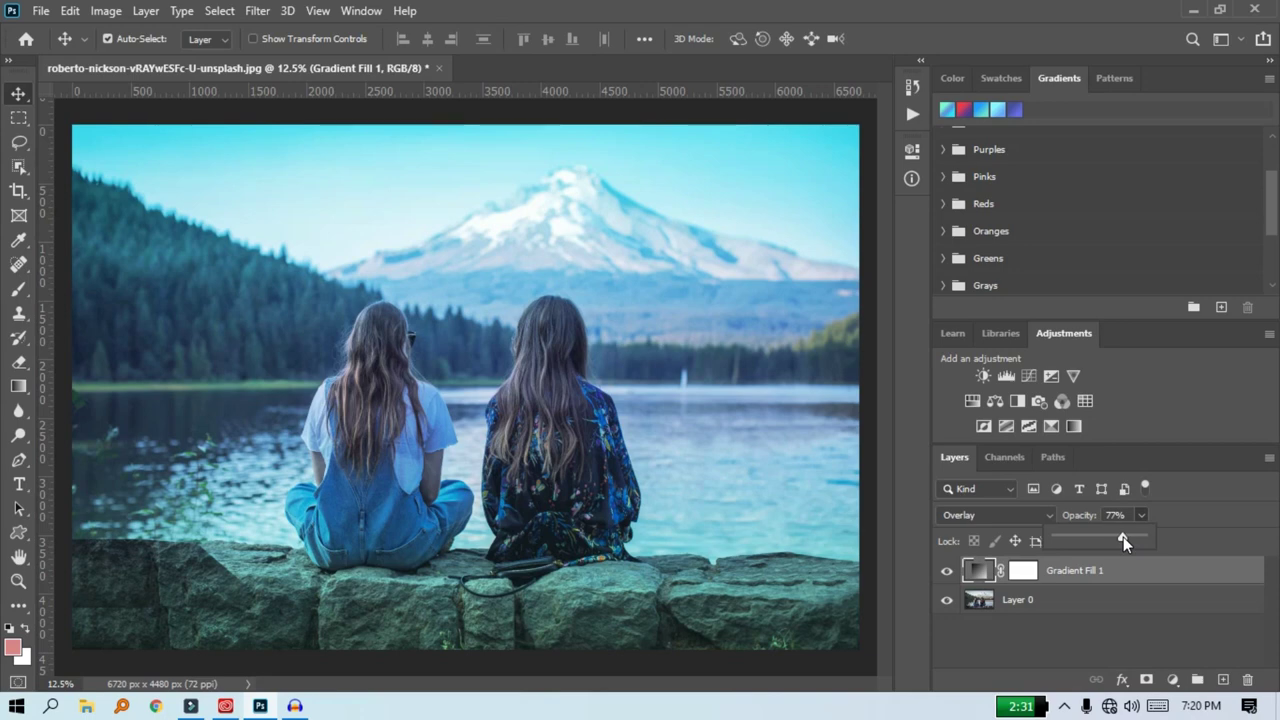
click(947, 573)
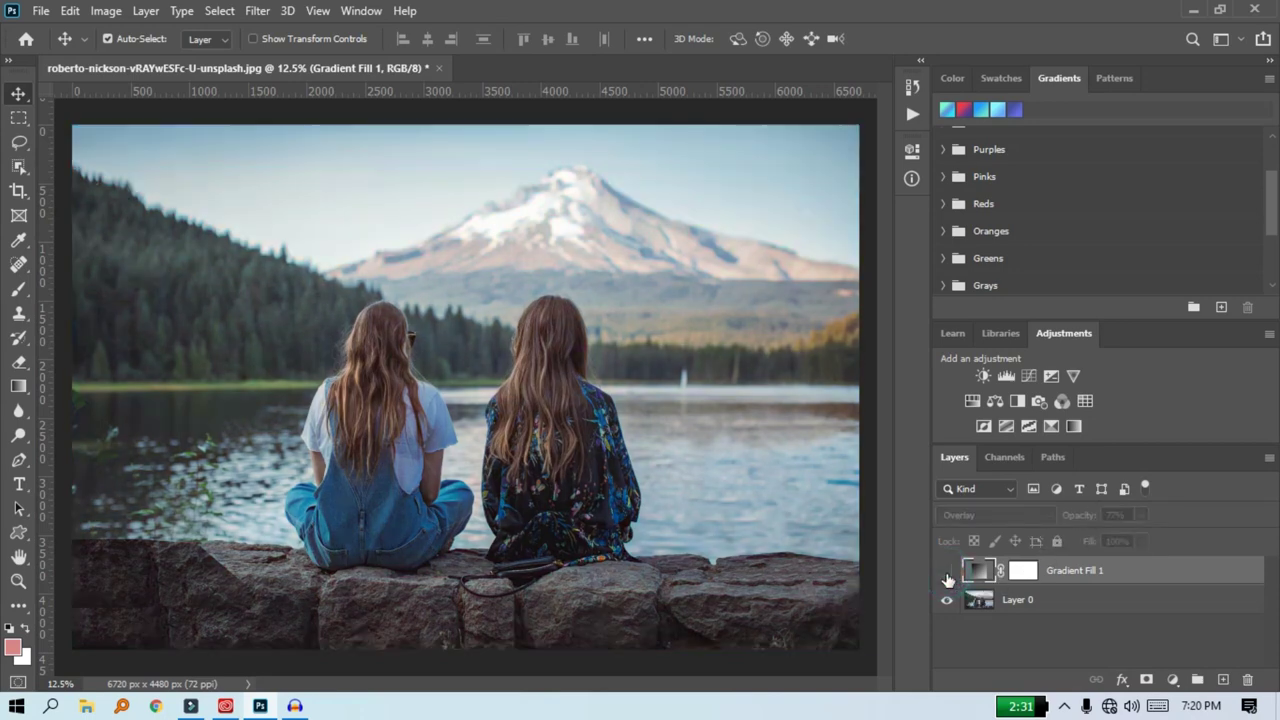
Step: Make Gradient Fill 1 visible again
click(947, 577)
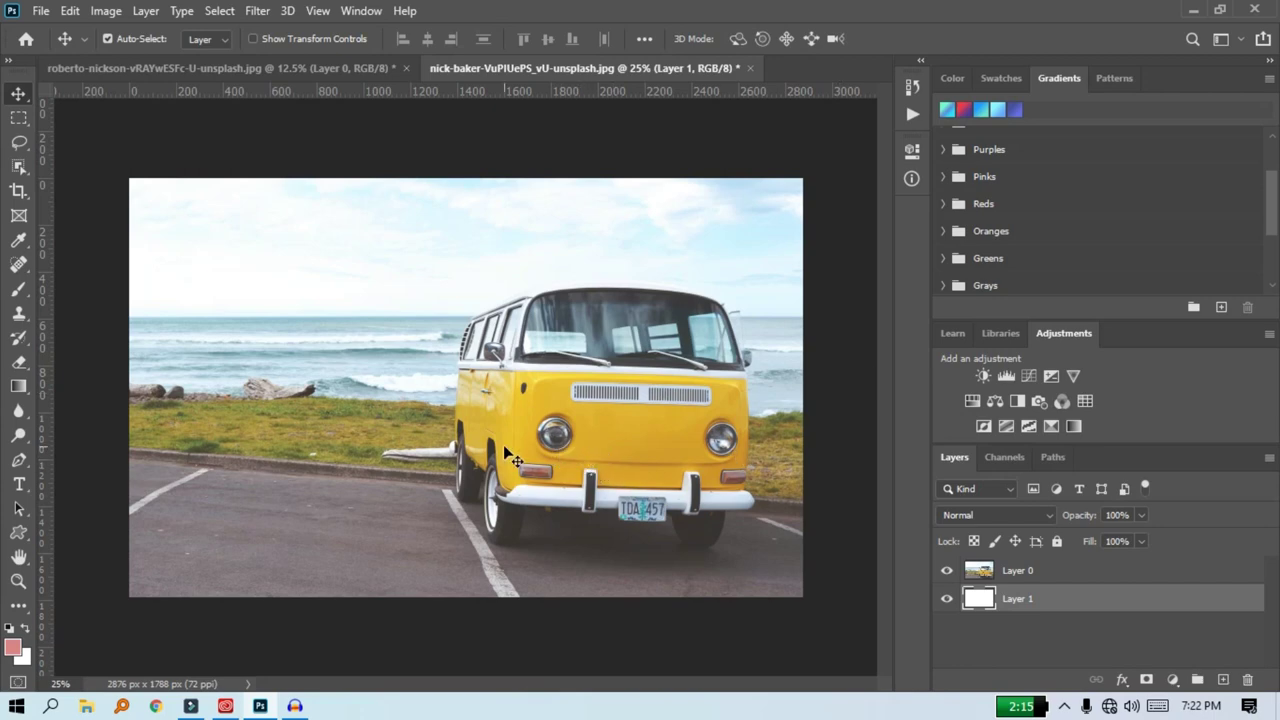
Step: Warp Layer 0 on a 3x3 grid, bending the van's roof, lower middle and right side
click(712, 522)
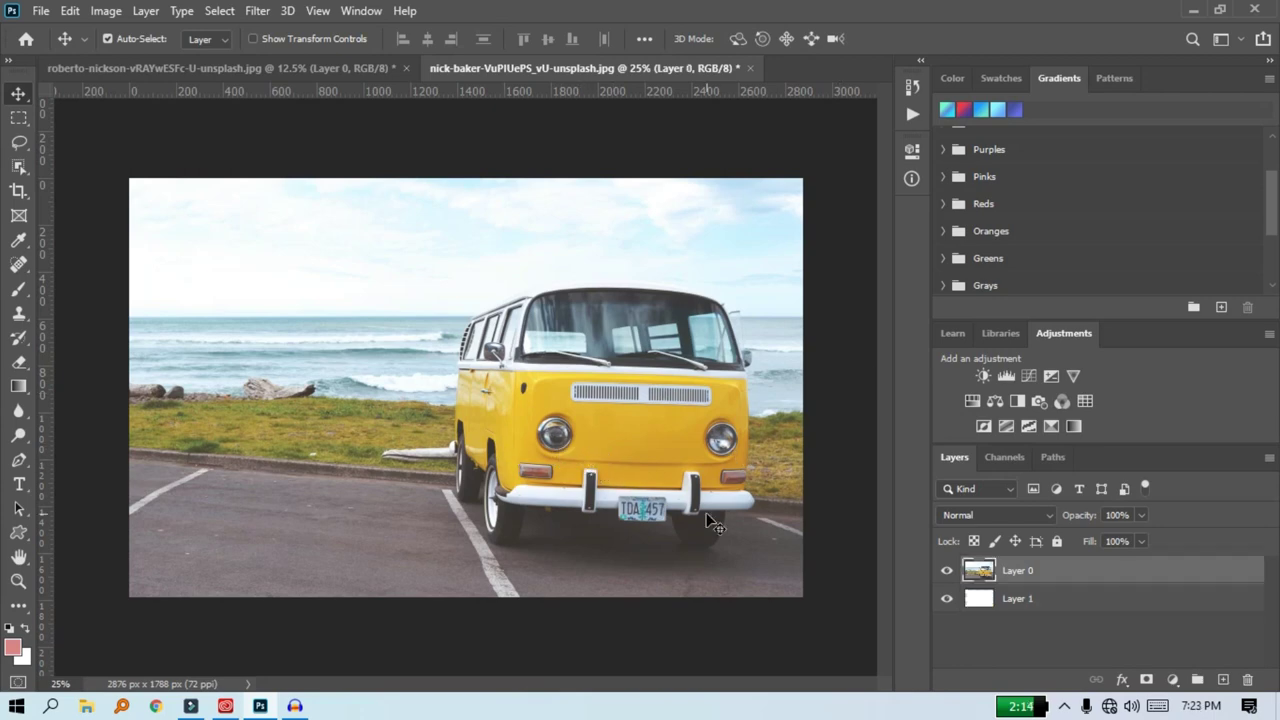
key(ctrl+t)
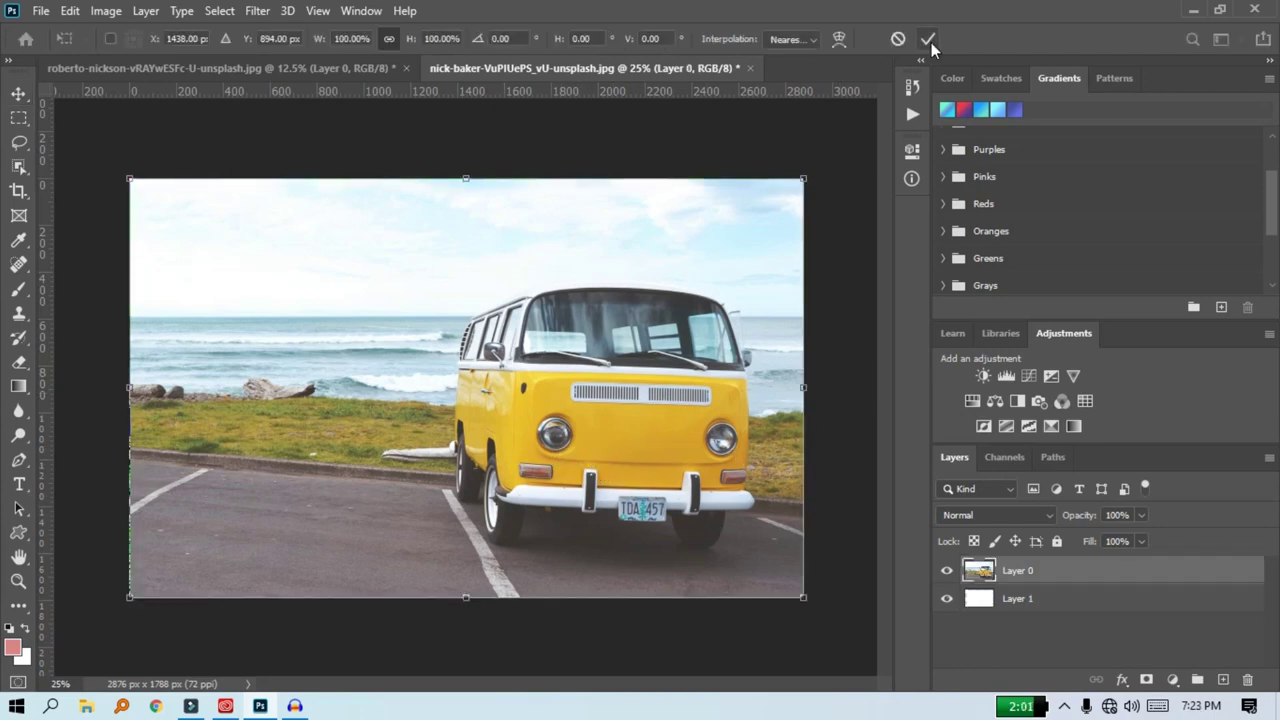
click(840, 38)
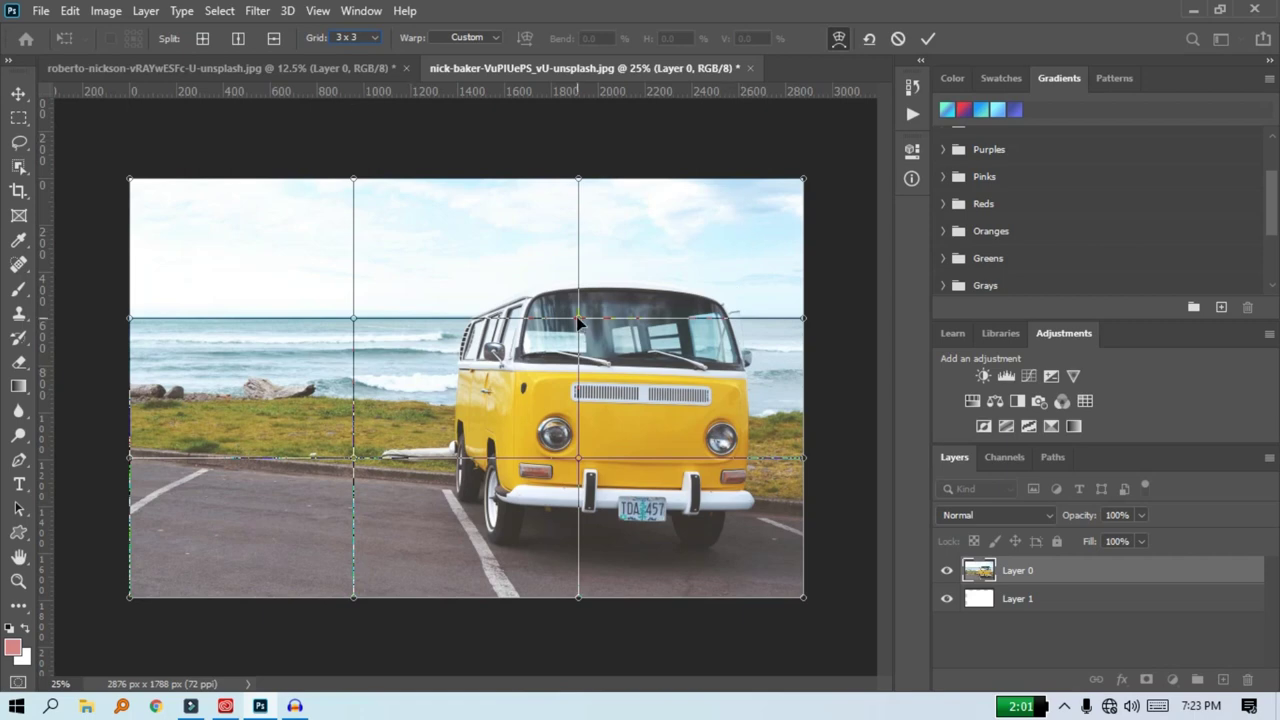
drag(577, 318, 553, 293)
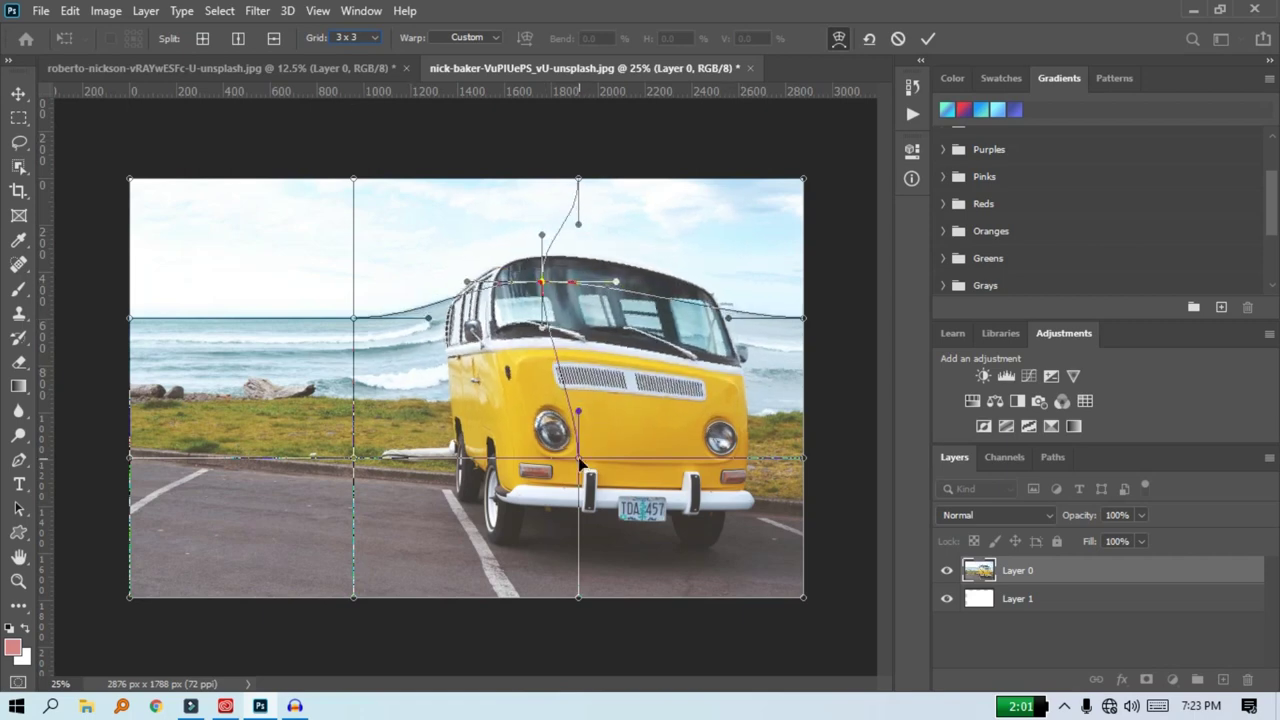
drag(578, 457, 466, 500)
drag(727, 490, 742, 500)
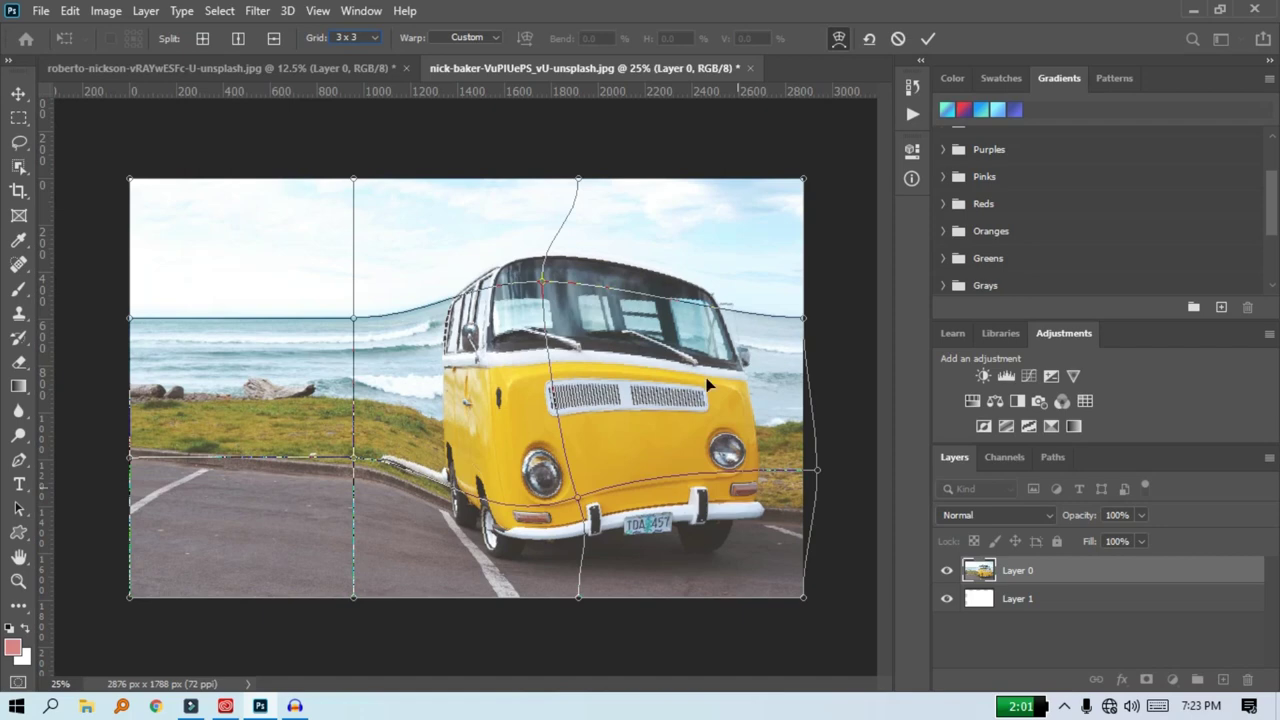
click(373, 37)
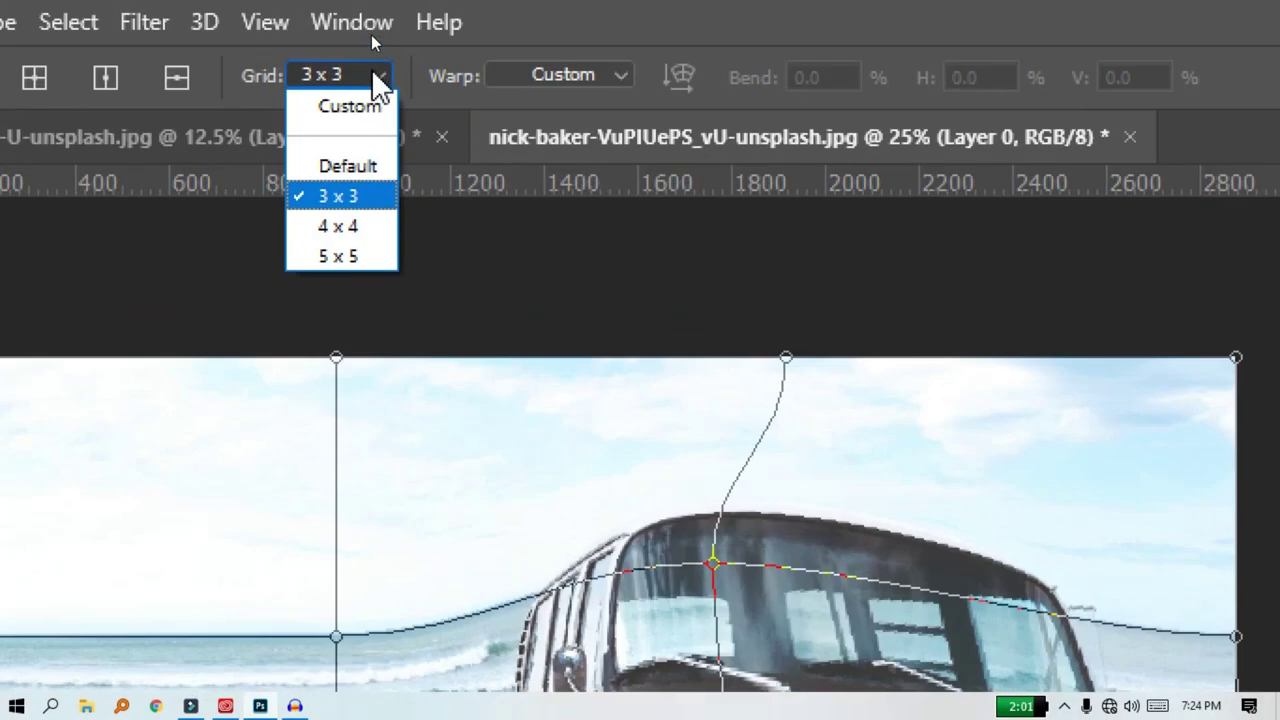
Step: Reset the van's warp mesh and switch the warp grid to 5 x 5
click(367, 226)
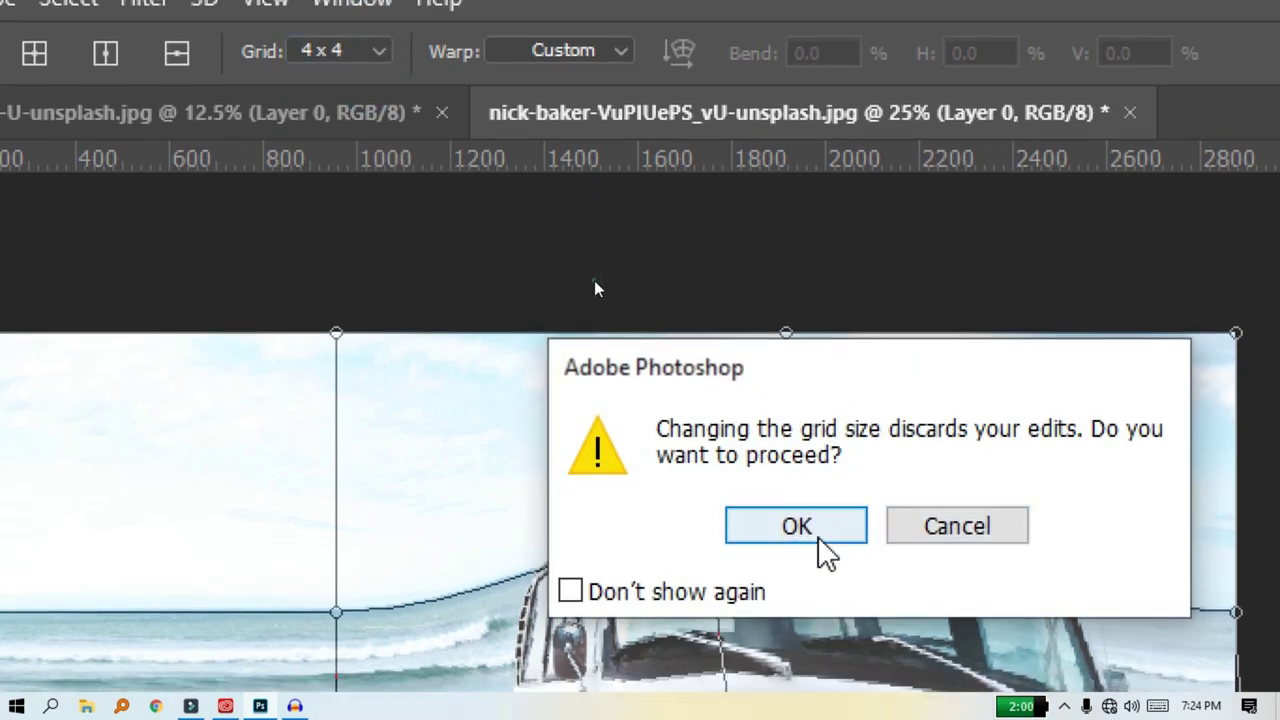
click(815, 553)
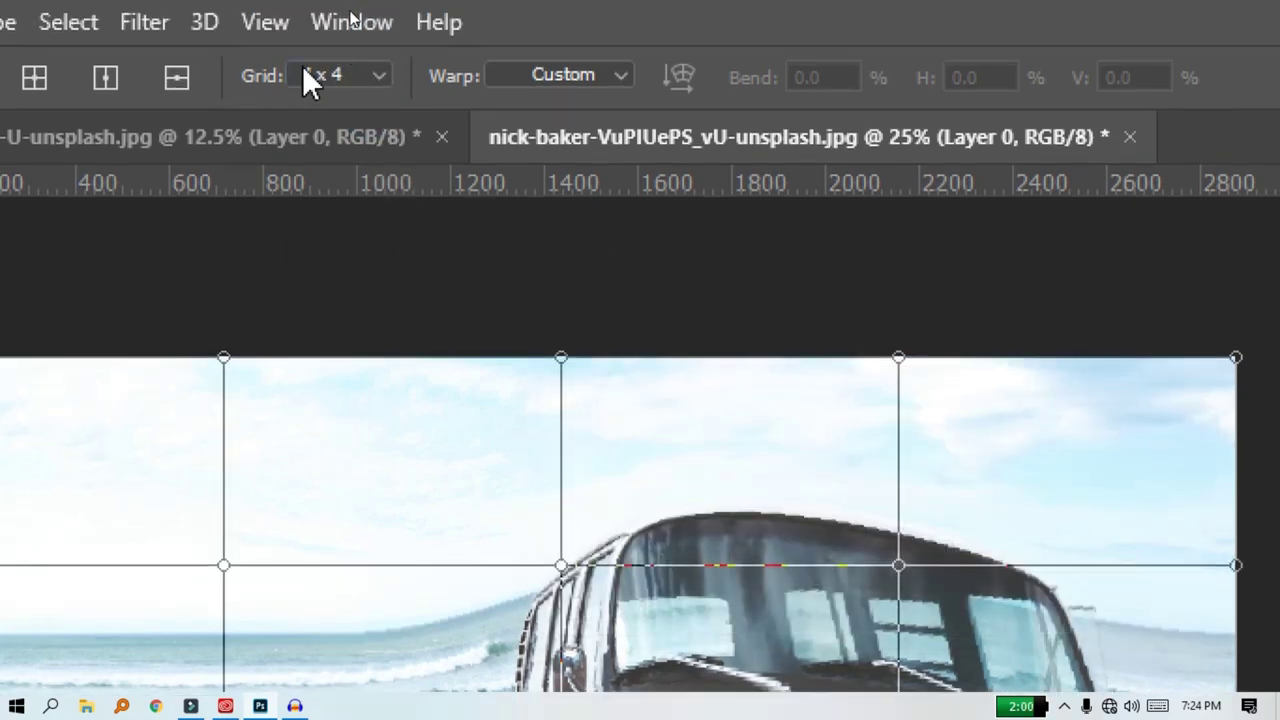
click(375, 52)
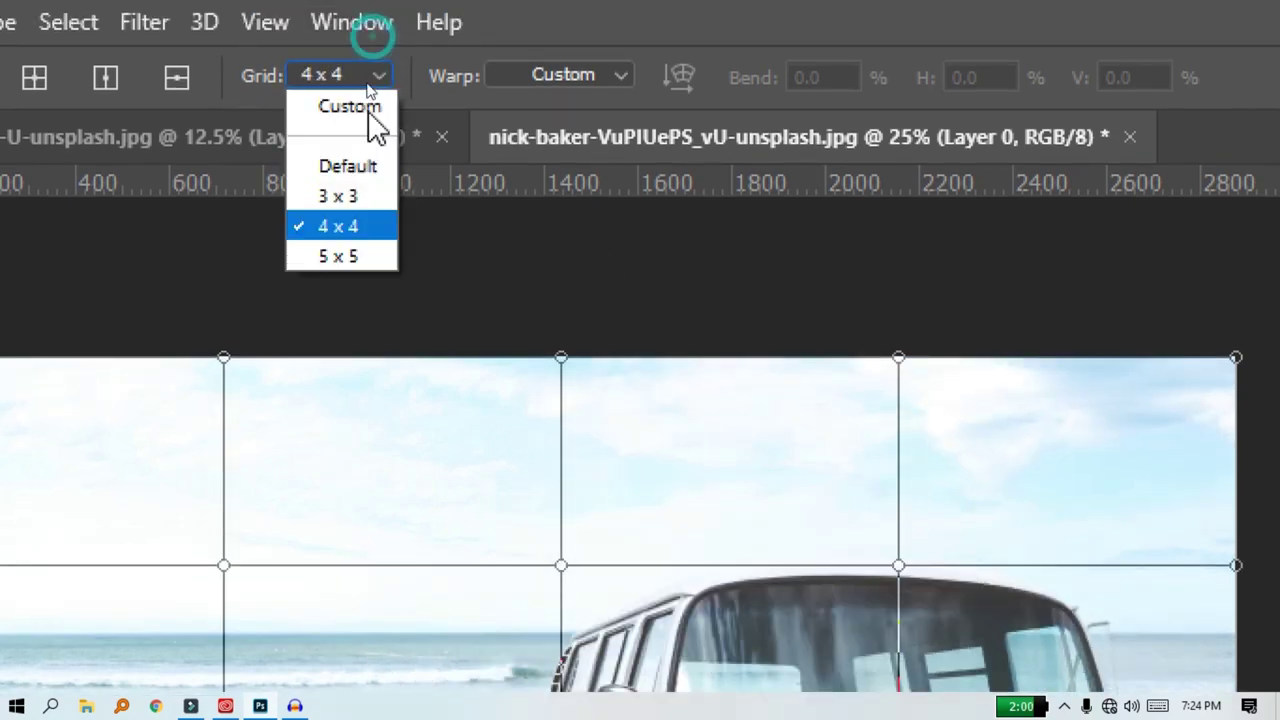
click(341, 265)
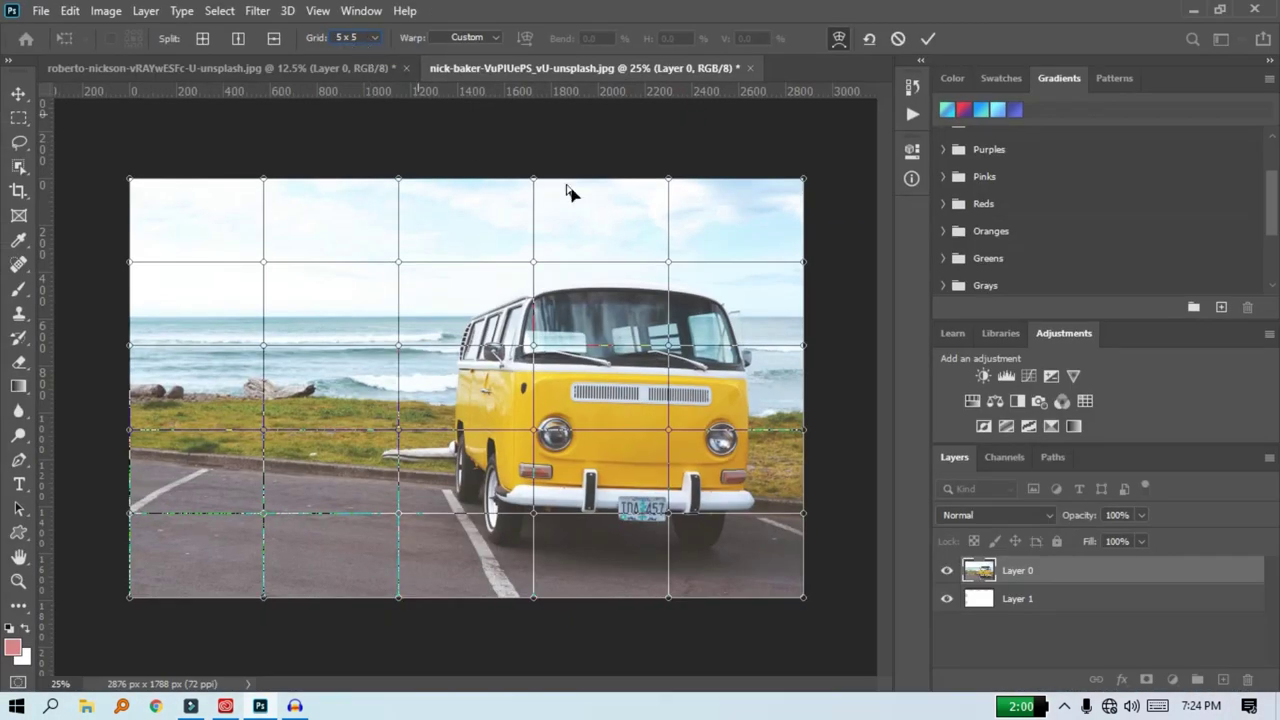
Step: Bend the mesh around the van's windshield, headlight and bumper, undo stray bends, and commit the warp
drag(668, 345, 686, 342)
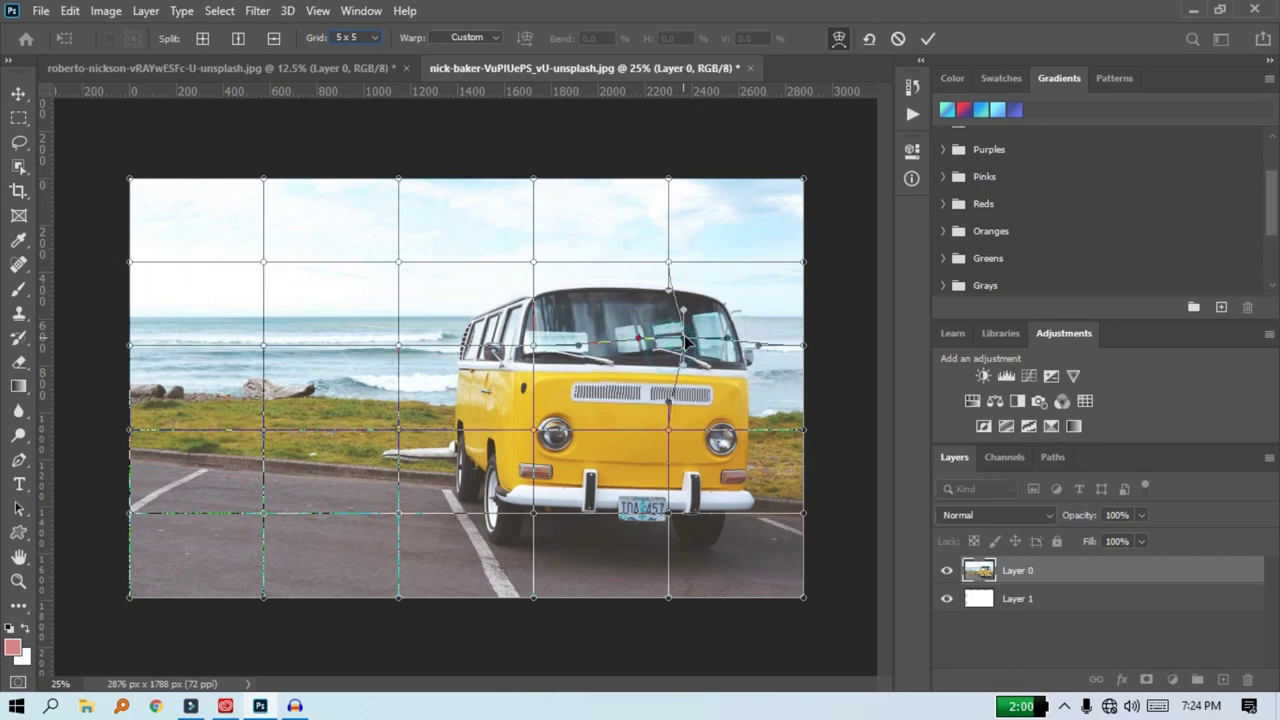
drag(533, 431, 521, 441)
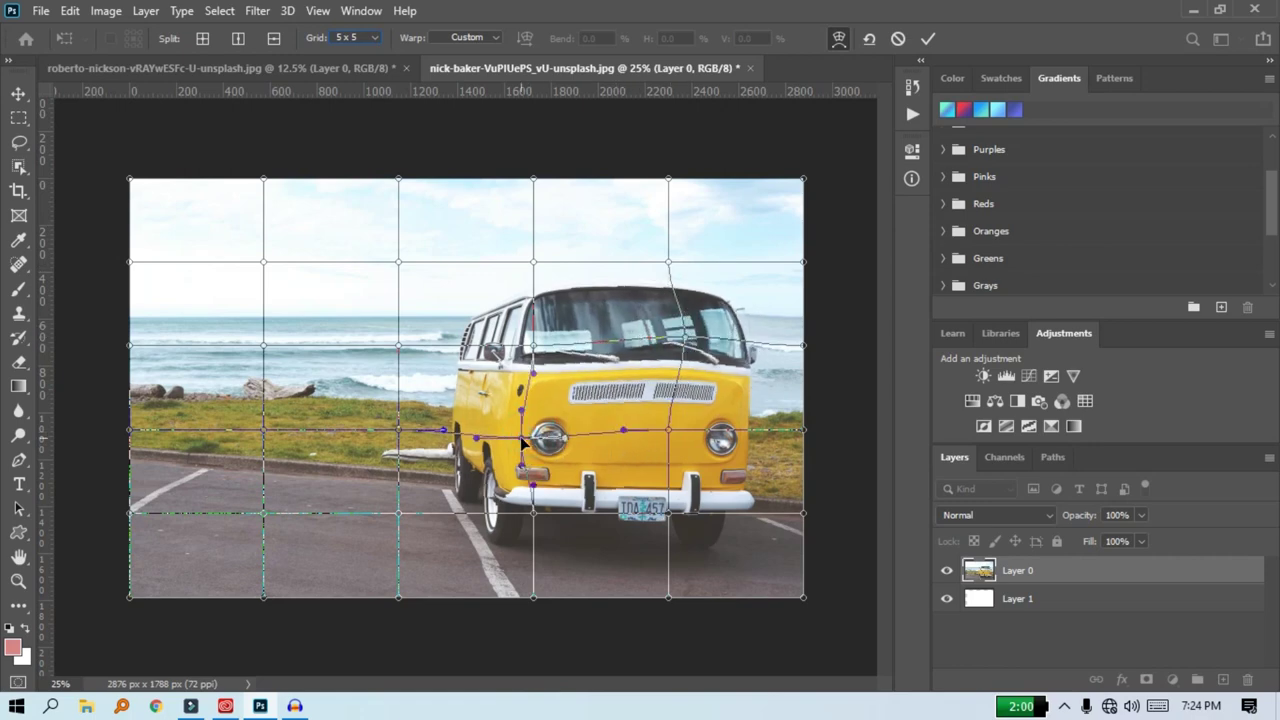
drag(533, 513, 528, 538)
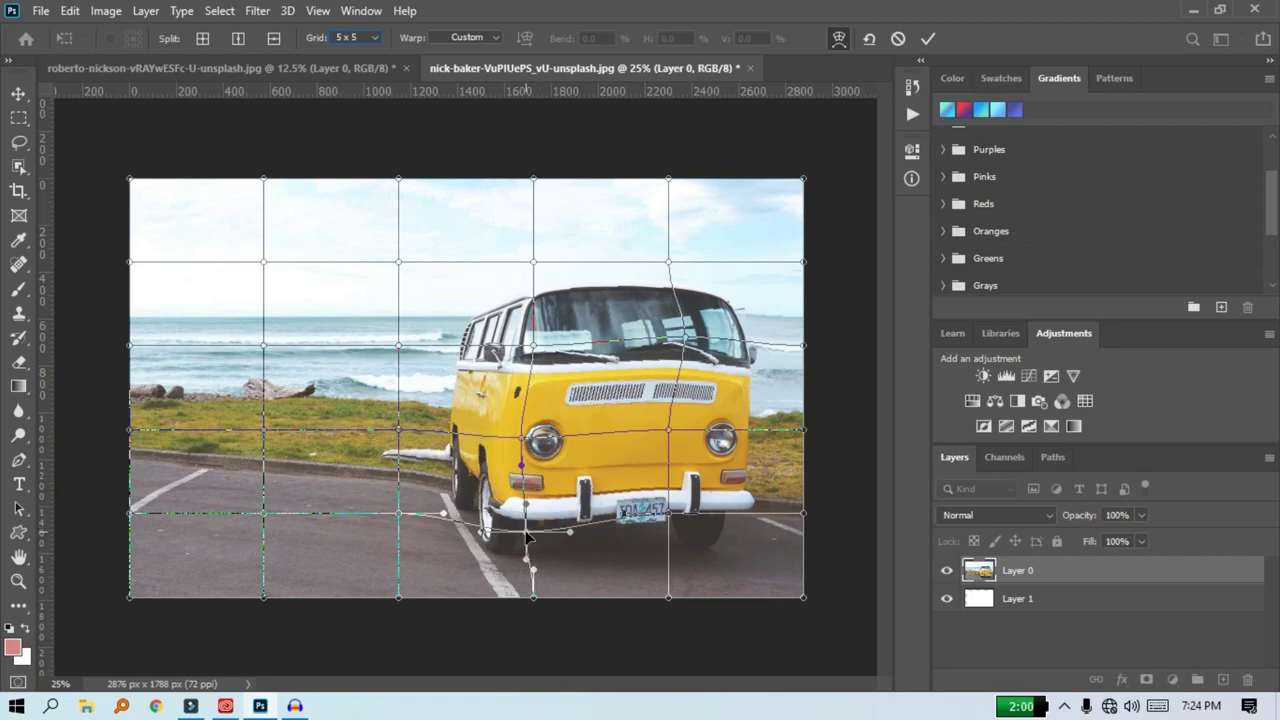
drag(669, 514, 678, 533)
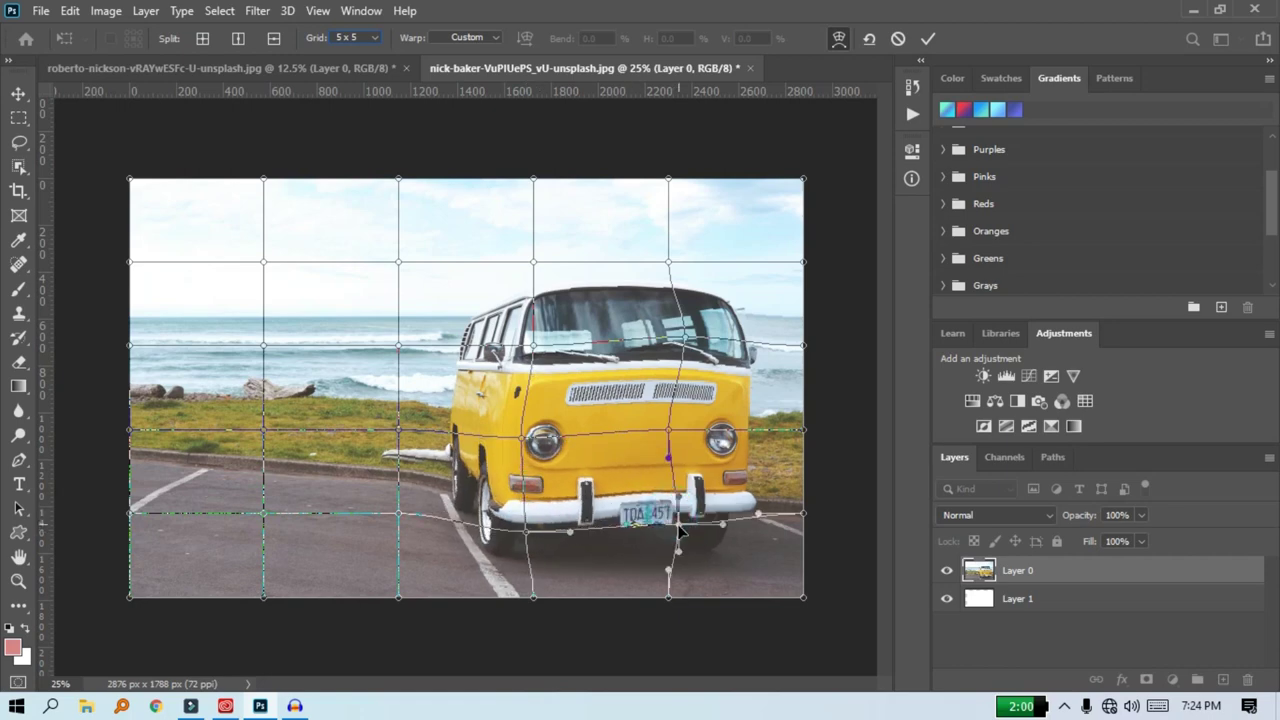
key(ctrl+z)
drag(672, 388, 535, 386)
key(ctrl+z)
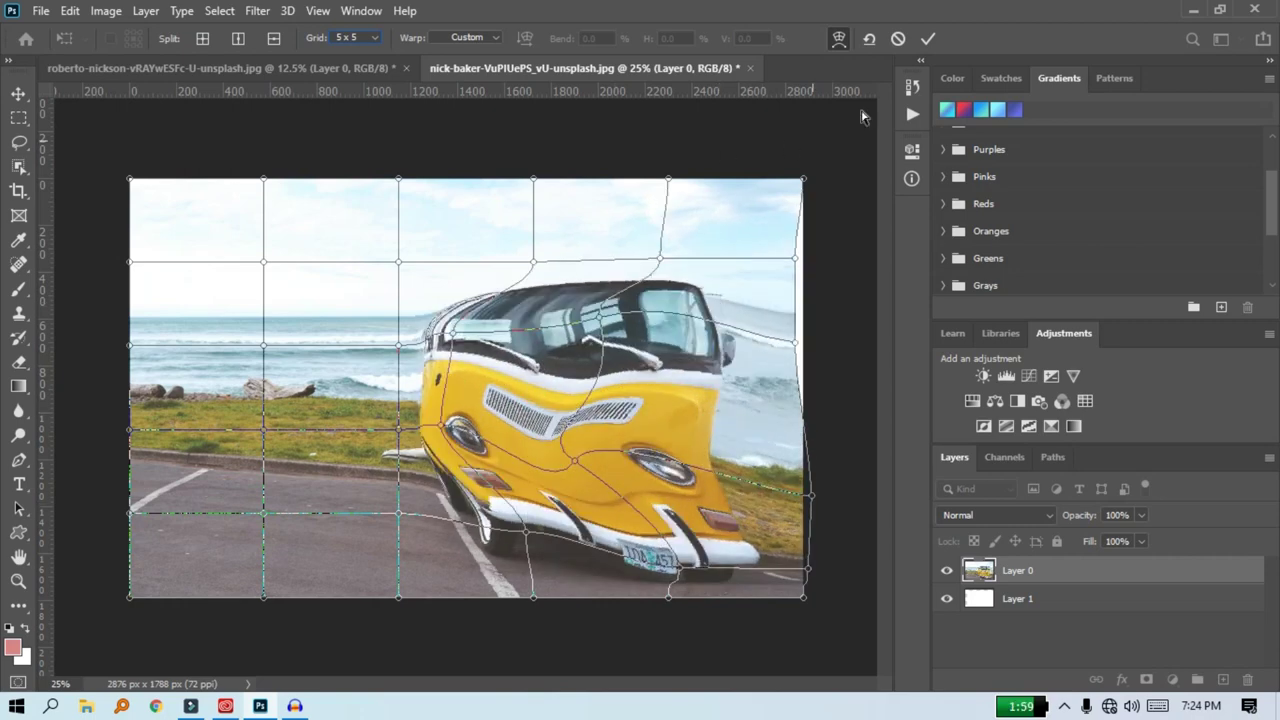
click(928, 38)
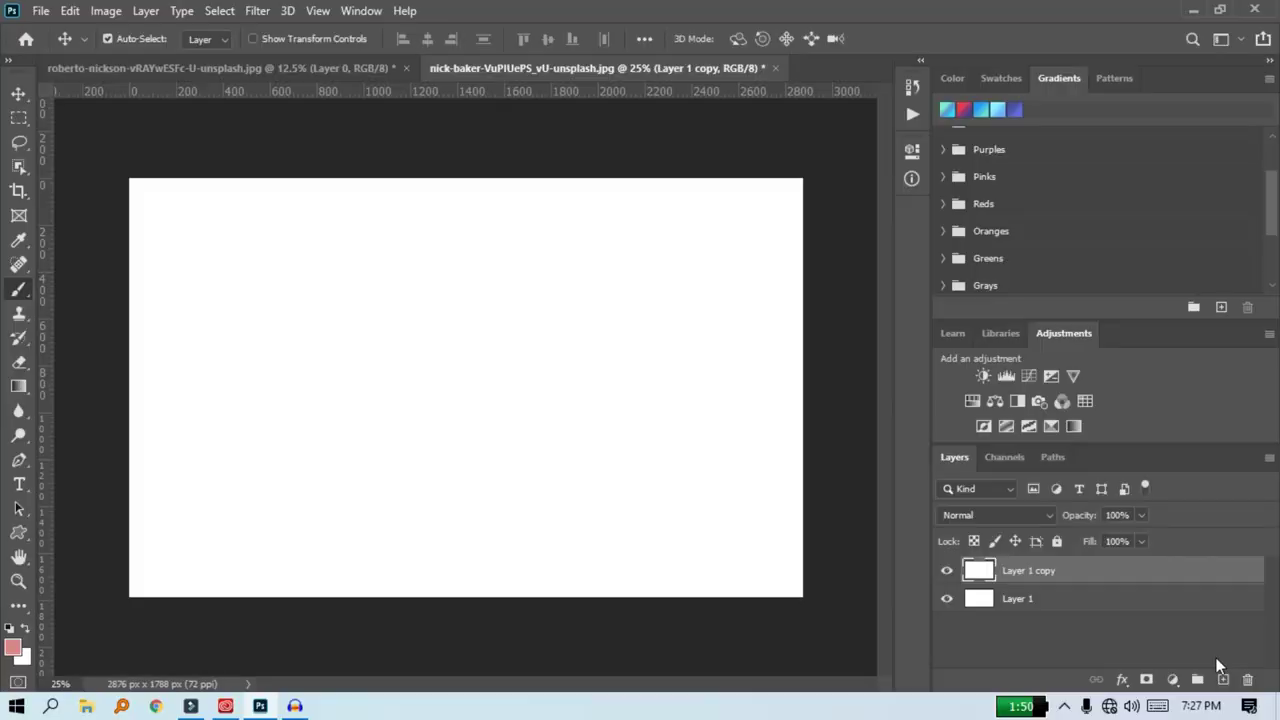
Step: Switch to the Brush tool with the B shortcut
key(b)
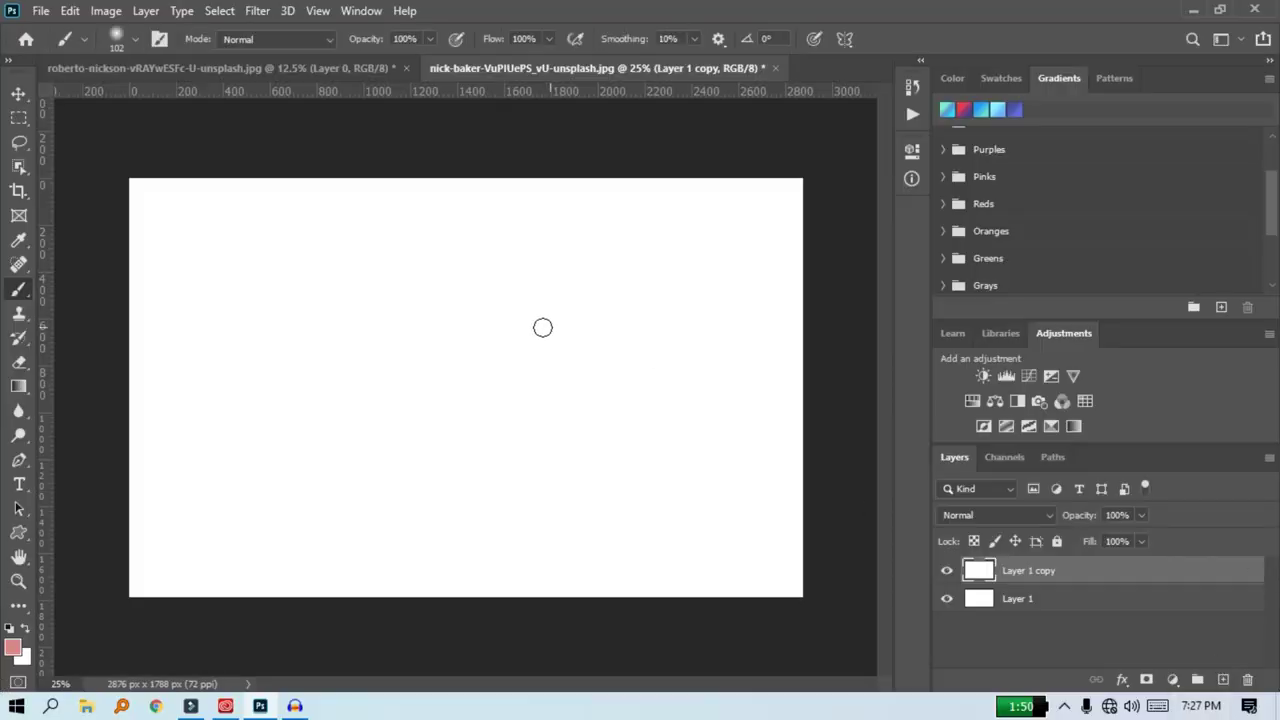
Step: Paint a pink zigzag stroke, then erase its tail and lower part with a 600 px brush
mouse_move(441, 247)
mouse_down()
mouse_move(380, 274)
mouse_move(537, 304)
mouse_move(387, 364)
mouse_move(577, 380)
mouse_move(426, 419)
mouse_move(457, 456)
mouse_move(582, 464)
mouse_move(513, 509)
mouse_move(431, 526)
mouse_up()
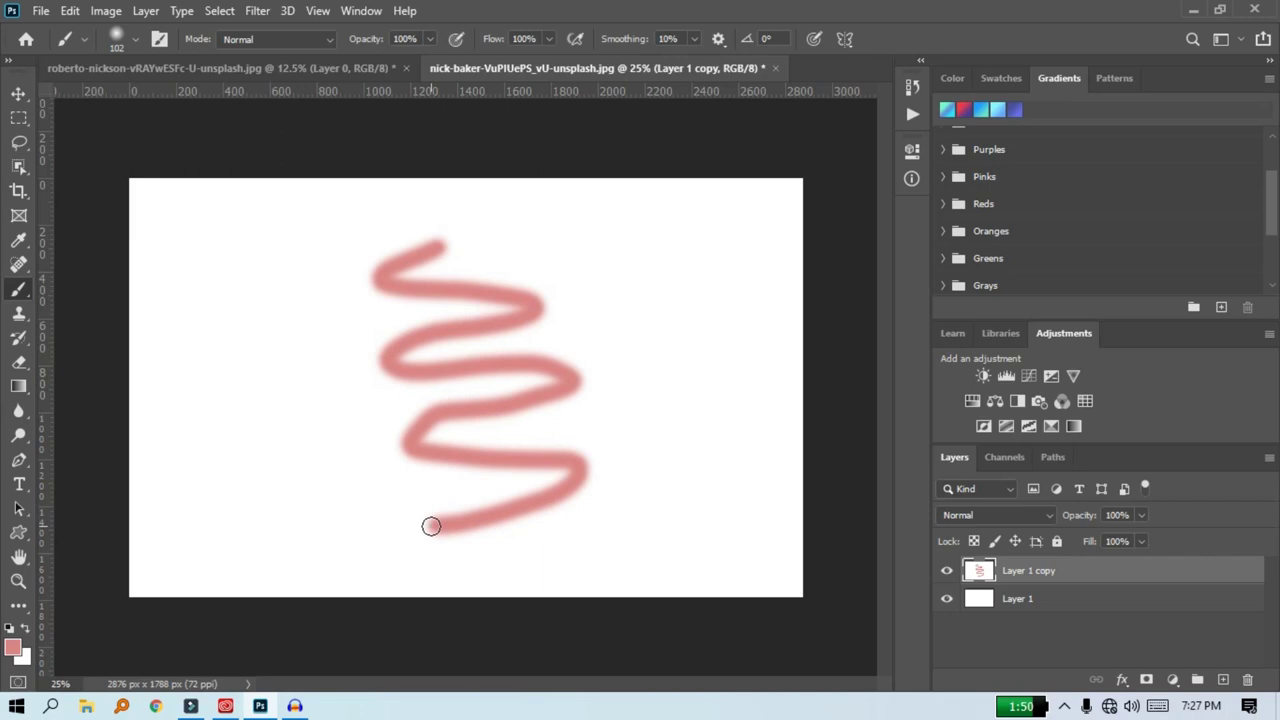
mouse_move(431, 526)
mouse_down()
mouse_move(538, 495)
mouse_move(490, 526)
mouse_move(566, 508)
mouse_move(567, 459)
mouse_move(588, 484)
mouse_move(612, 483)
mouse_move(540, 491)
mouse_move(564, 491)
mouse_move(498, 526)
mouse_up()
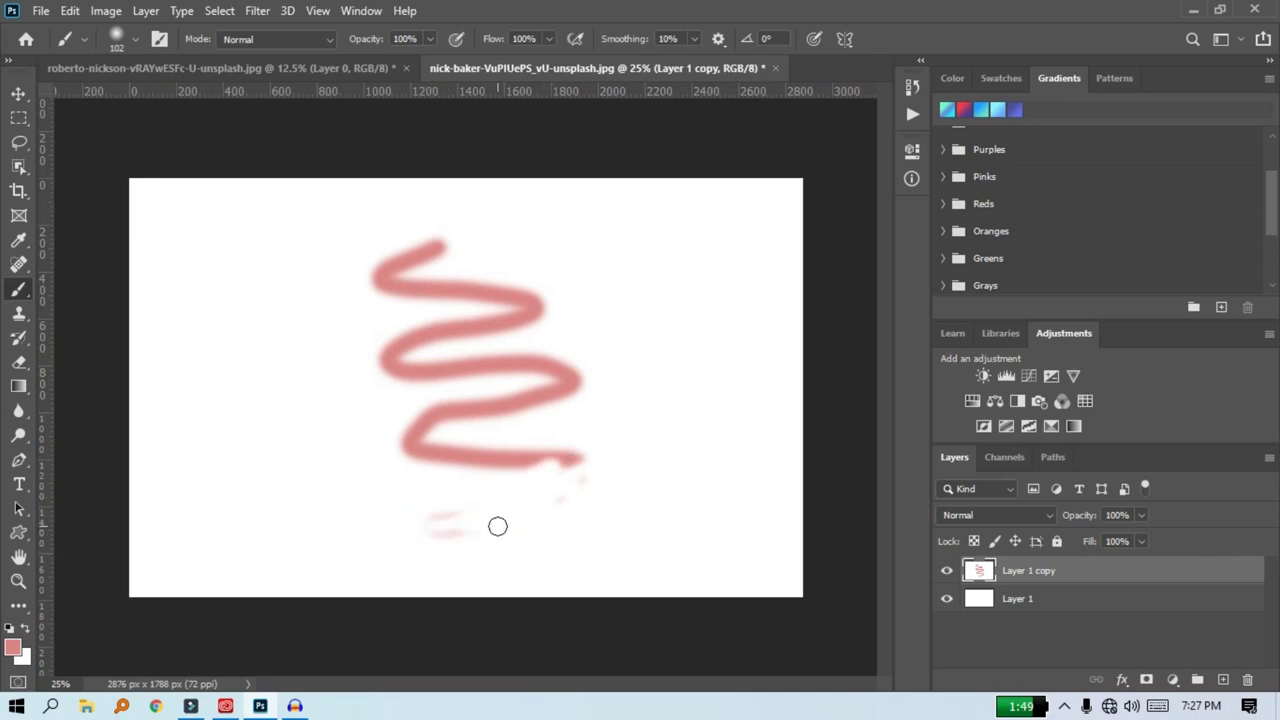
key(bracketright)
key(bracketright)
key(bracketright)
key(bracketright)
key(bracketright)
key(bracketright)
key(bracketright)
key(bracketright)
key(bracketright)
mouse_move(497, 526)
mouse_down()
mouse_move(479, 490)
mouse_move(561, 477)
mouse_move(567, 455)
mouse_move(513, 492)
mouse_move(427, 501)
mouse_move(563, 390)
mouse_move(516, 397)
mouse_move(658, 360)
mouse_move(534, 371)
mouse_move(508, 414)
mouse_move(411, 450)
mouse_move(464, 338)
mouse_move(414, 357)
mouse_move(536, 268)
mouse_move(411, 259)
mouse_move(388, 282)
mouse_up()
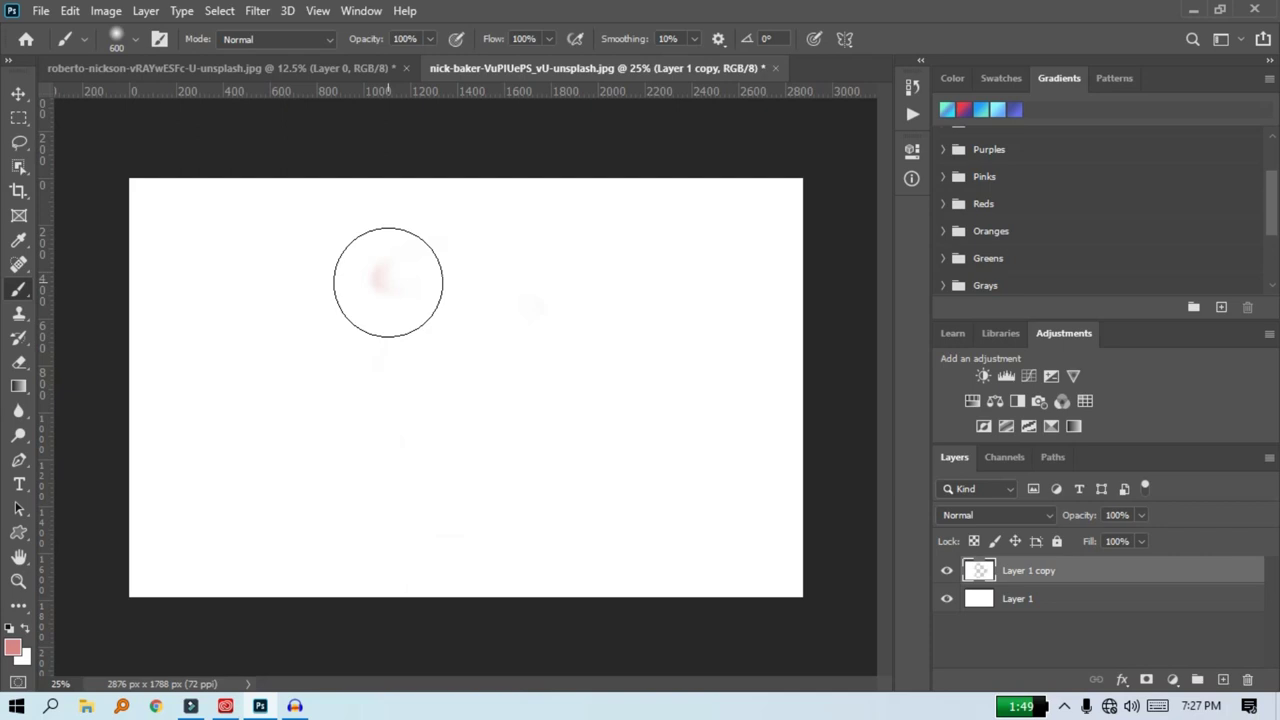
Step: Paint large soft pink S-shaped strokes across the canvas, then erase most of them
click(124, 38)
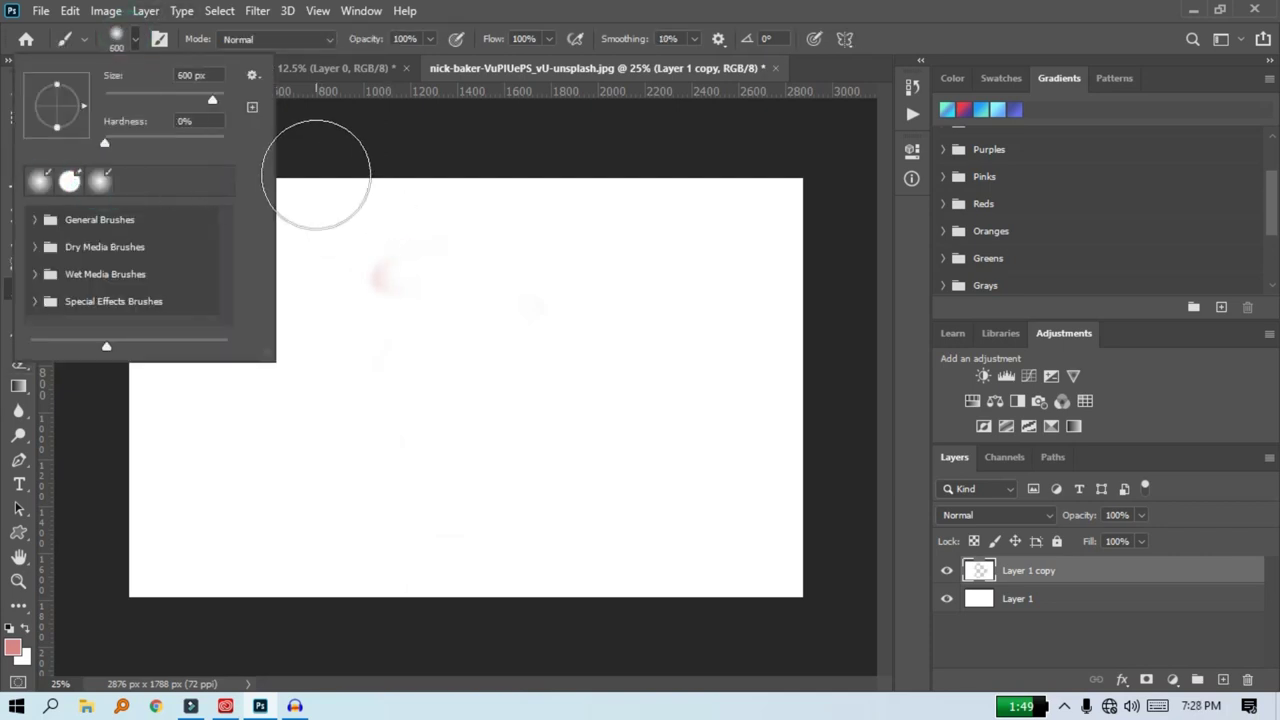
mouse_move(443, 218)
mouse_down()
mouse_move(348, 237)
mouse_move(300, 315)
mouse_up()
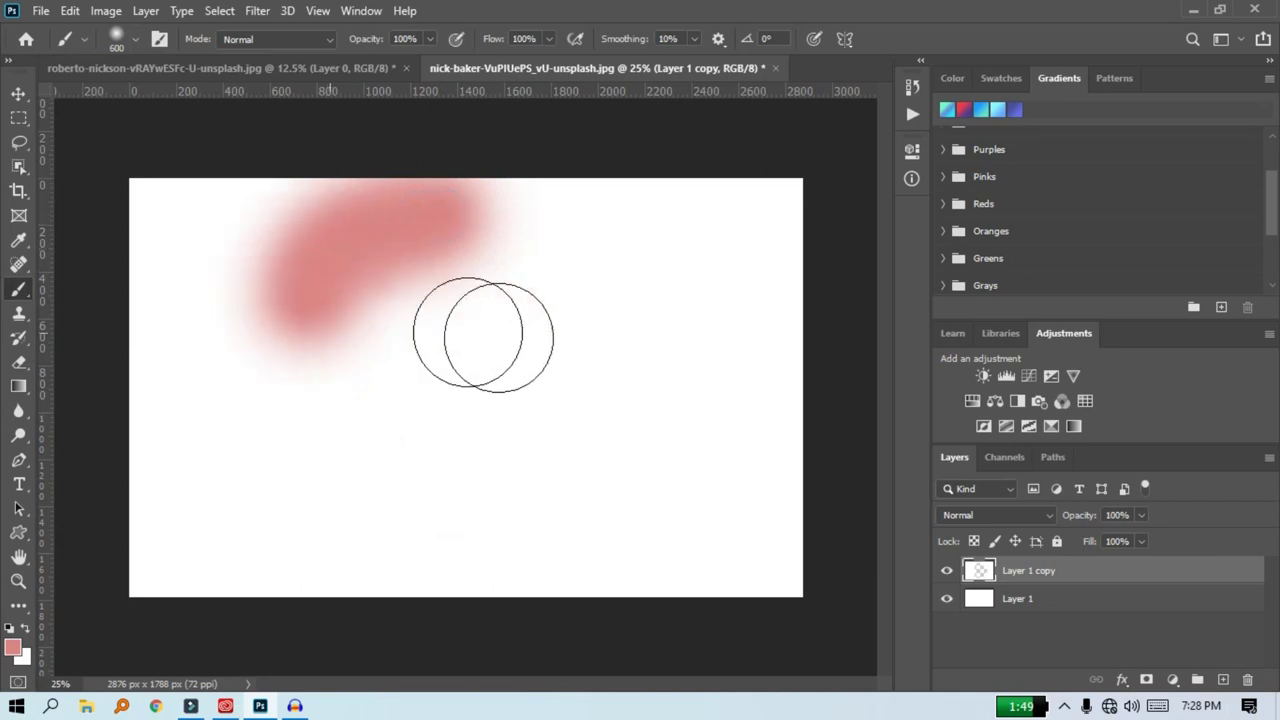
mouse_move(490, 335)
mouse_down()
mouse_move(534, 393)
mouse_move(417, 423)
mouse_move(350, 473)
mouse_move(477, 525)
mouse_move(647, 503)
mouse_move(673, 535)
mouse_move(574, 543)
mouse_up()
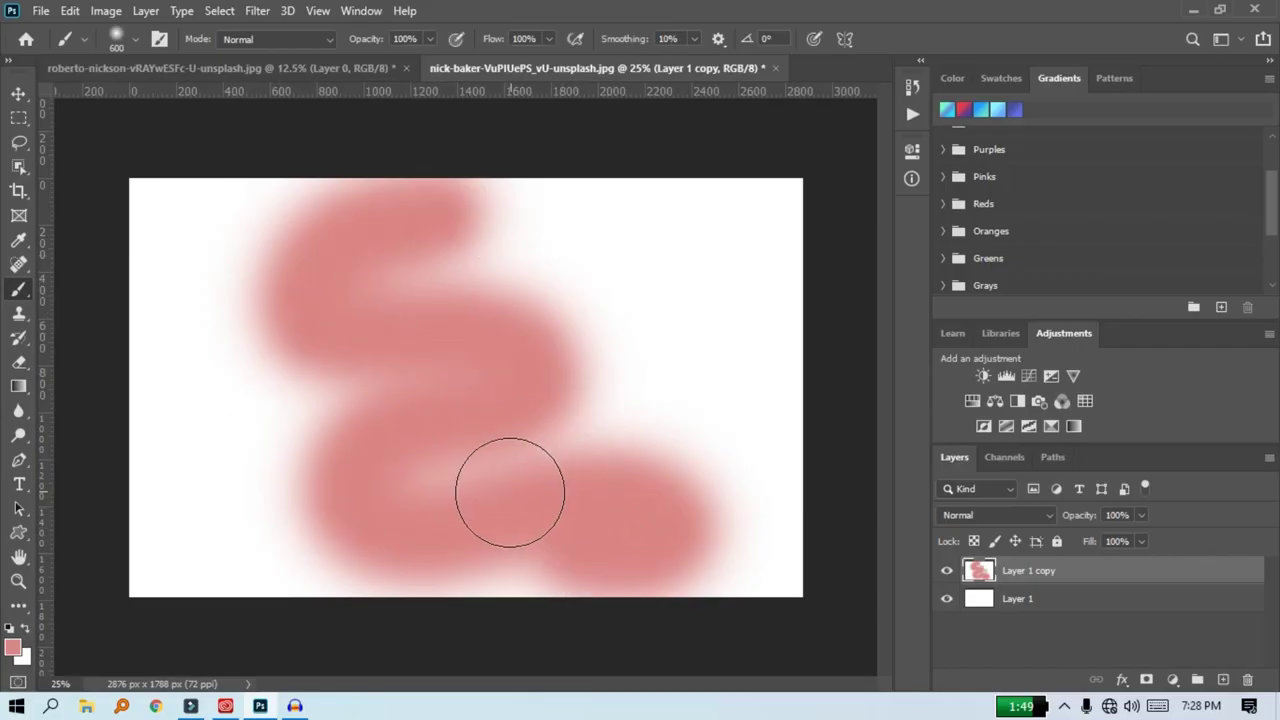
mouse_move(537, 574)
mouse_down()
mouse_move(663, 500)
mouse_move(652, 478)
mouse_move(531, 500)
mouse_move(450, 525)
mouse_up()
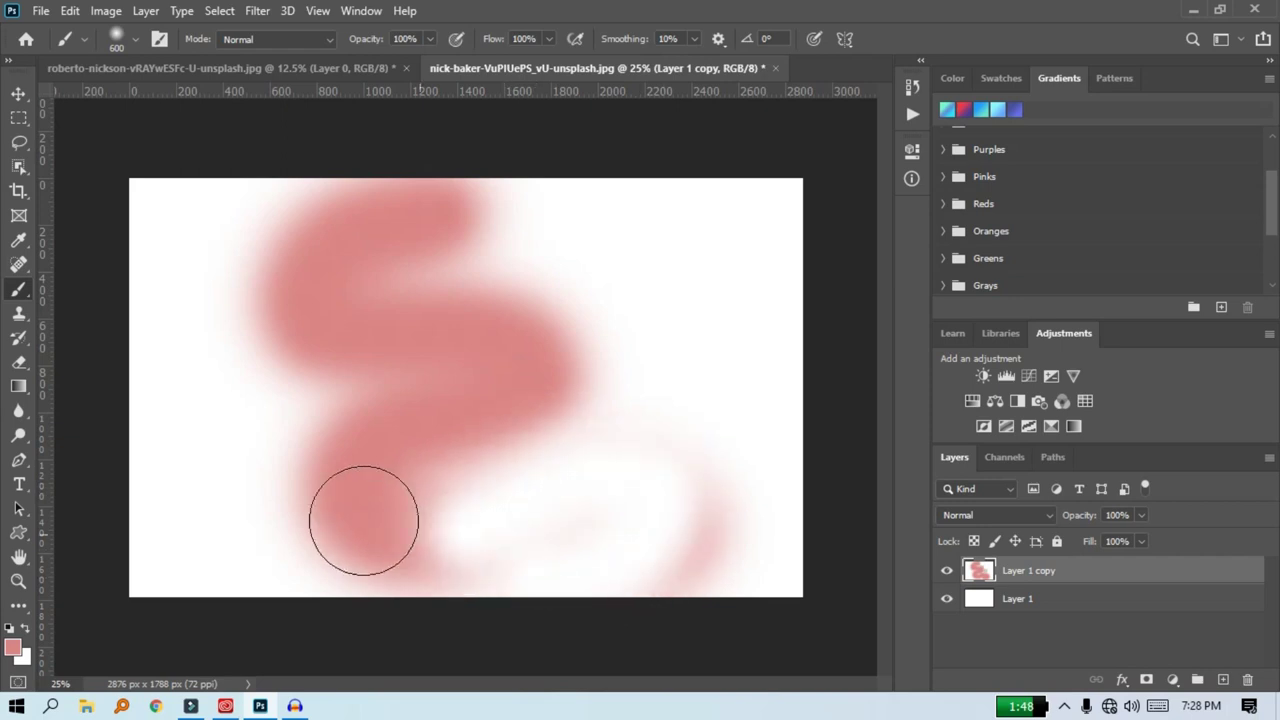
mouse_move(363, 520)
mouse_down()
mouse_move(364, 437)
mouse_move(519, 358)
mouse_move(408, 454)
mouse_move(679, 424)
mouse_move(355, 522)
mouse_move(667, 503)
mouse_move(688, 562)
mouse_move(639, 577)
mouse_move(356, 549)
mouse_move(304, 434)
mouse_move(486, 310)
mouse_move(577, 305)
mouse_move(280, 322)
mouse_move(289, 243)
mouse_move(498, 165)
mouse_move(395, 245)
mouse_move(289, 293)
mouse_move(544, 322)
mouse_move(574, 377)
mouse_up()
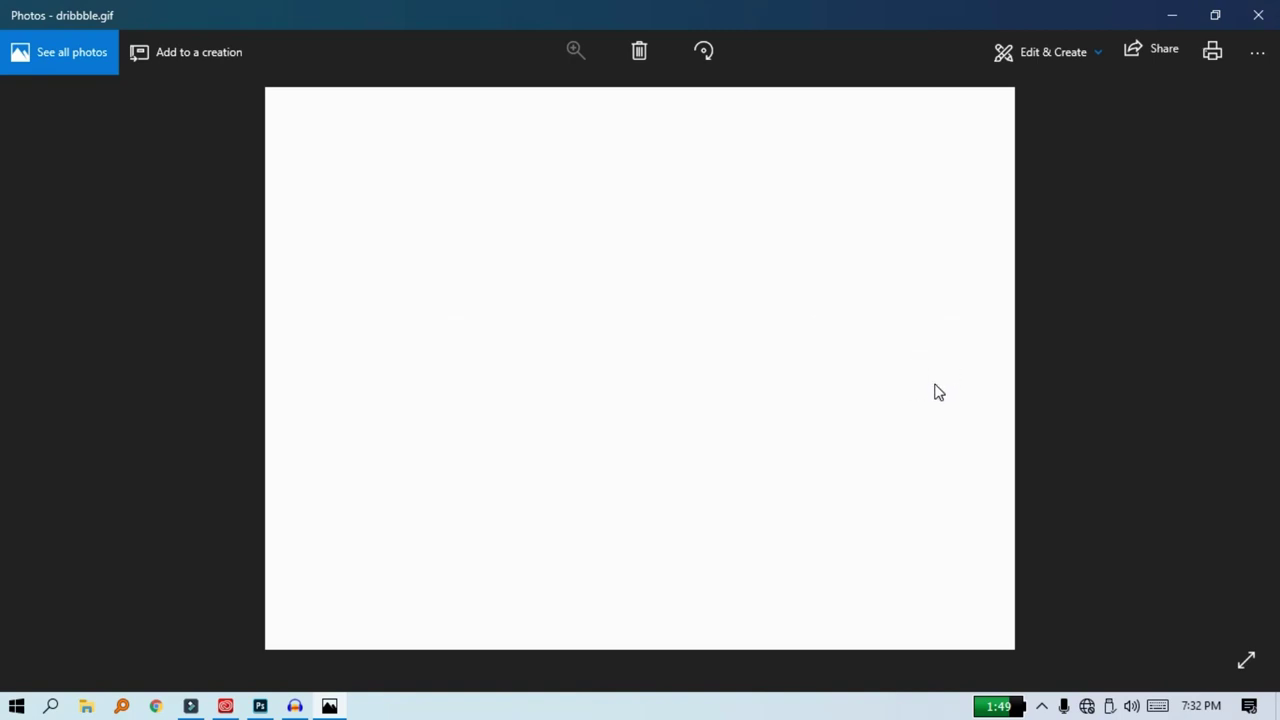
Step: Close the Photos preview and open dribbble.gif in Photoshop with its frames as layers
click(1258, 16)
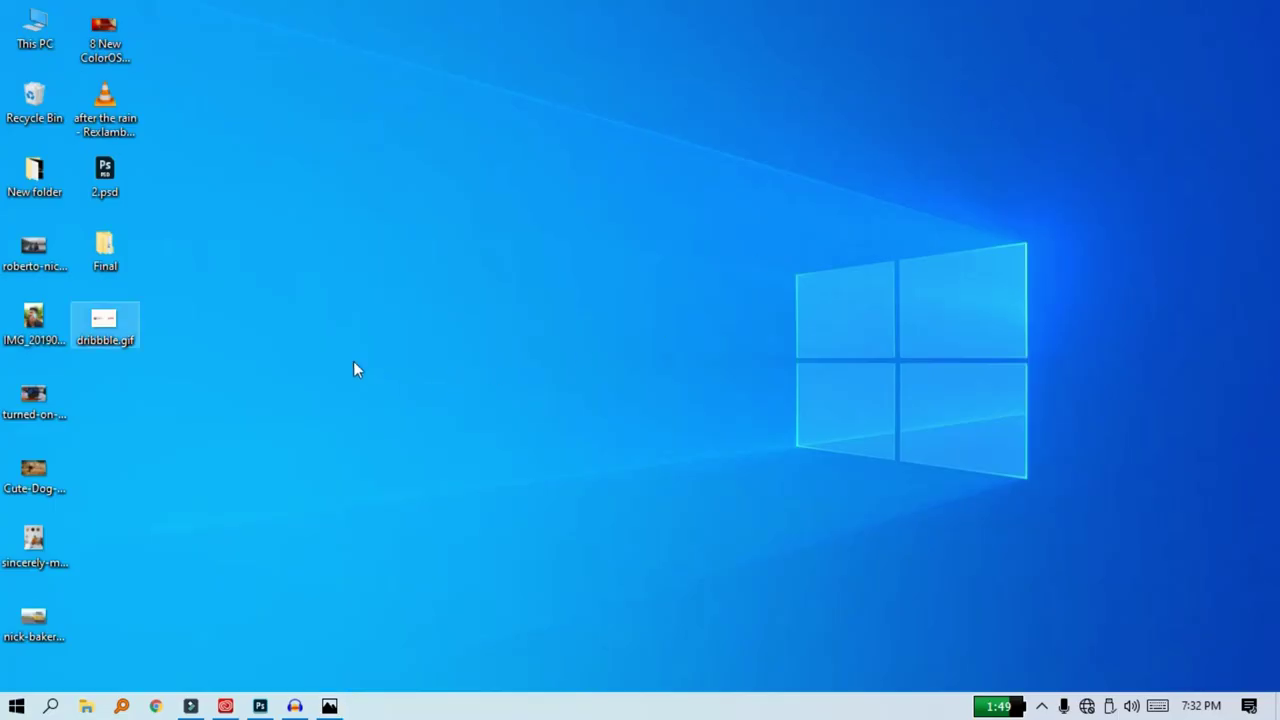
drag(91, 337, 810, 60)
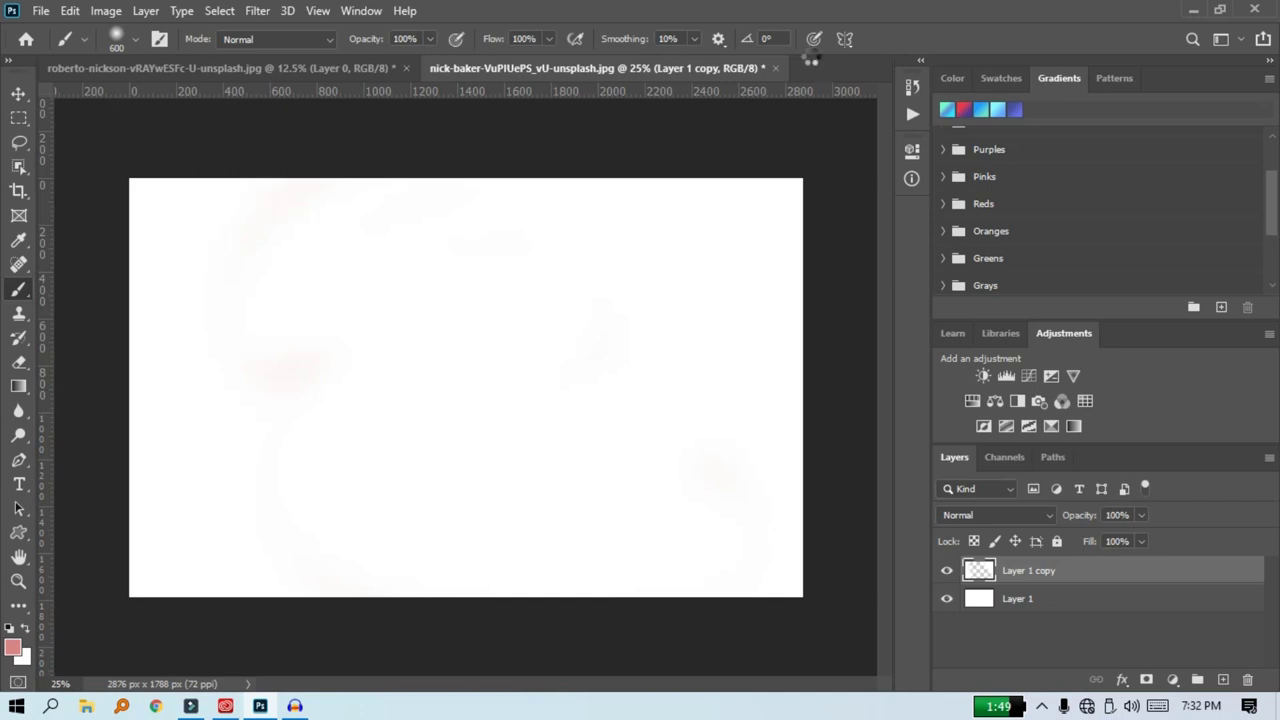
key(v)
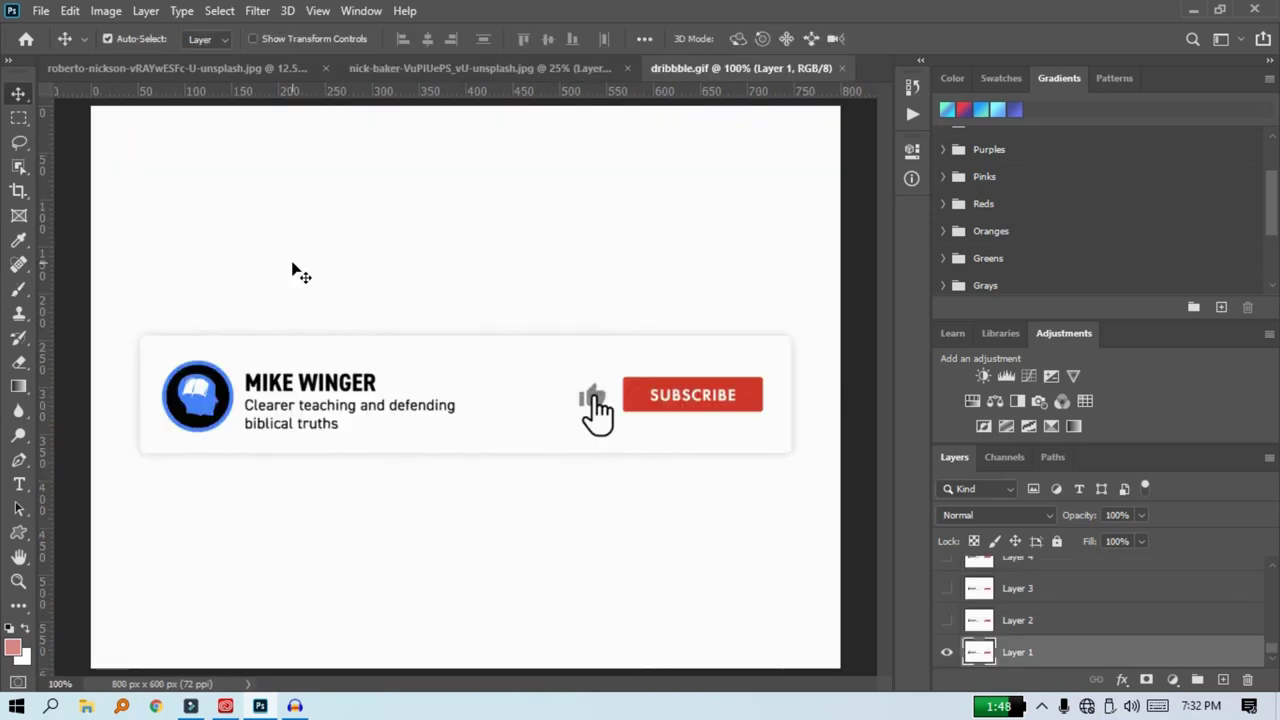
Step: Show the Timeline panel and play dribbble.gif's frame animation on its Forever loop
click(361, 12)
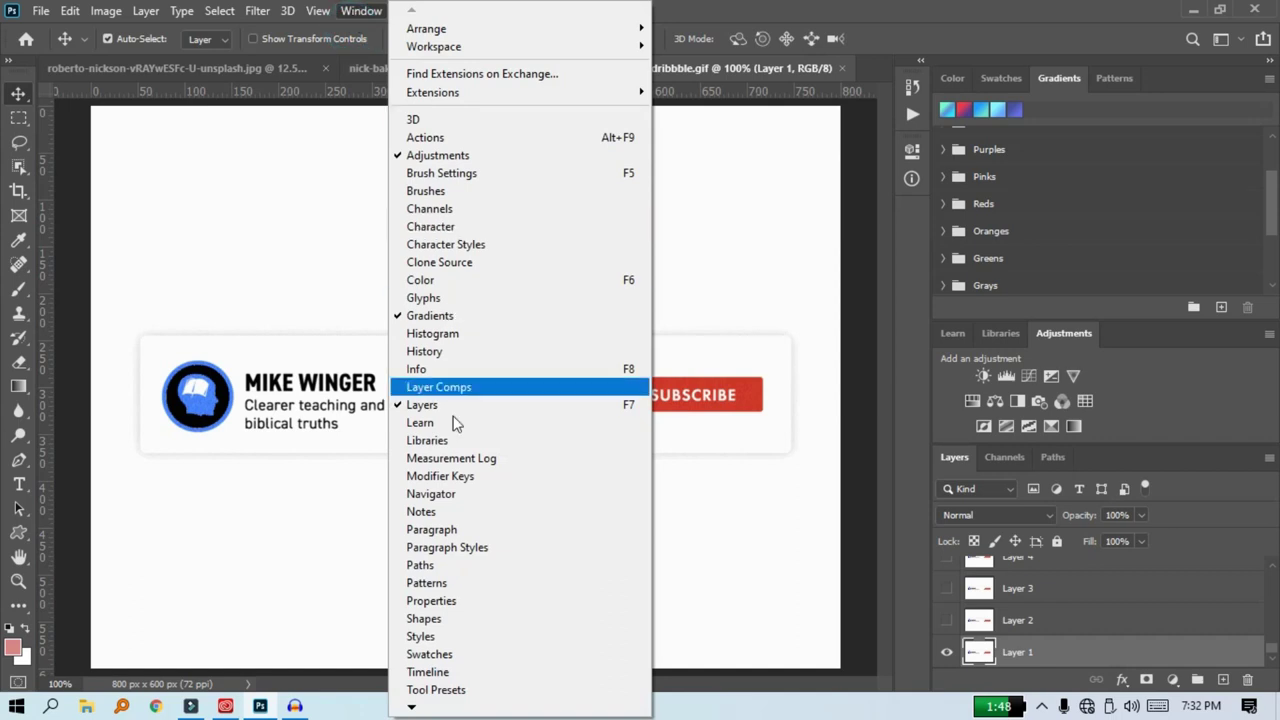
click(464, 672)
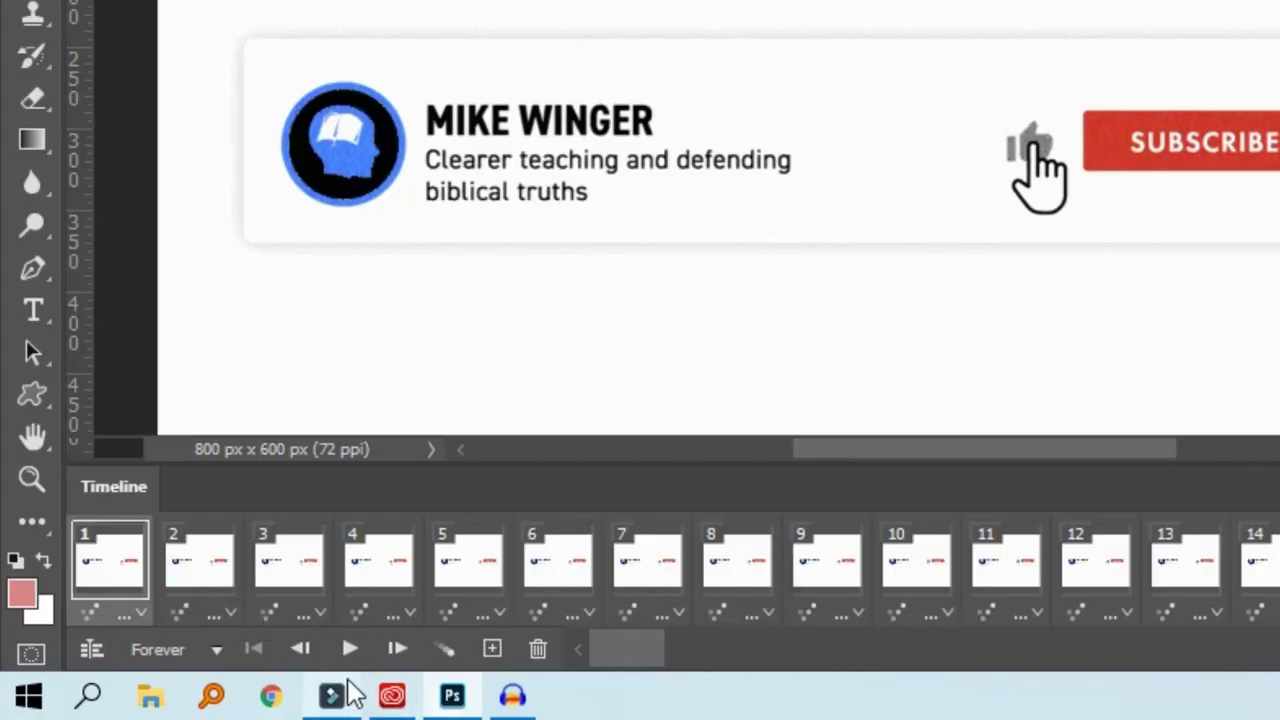
click(350, 650)
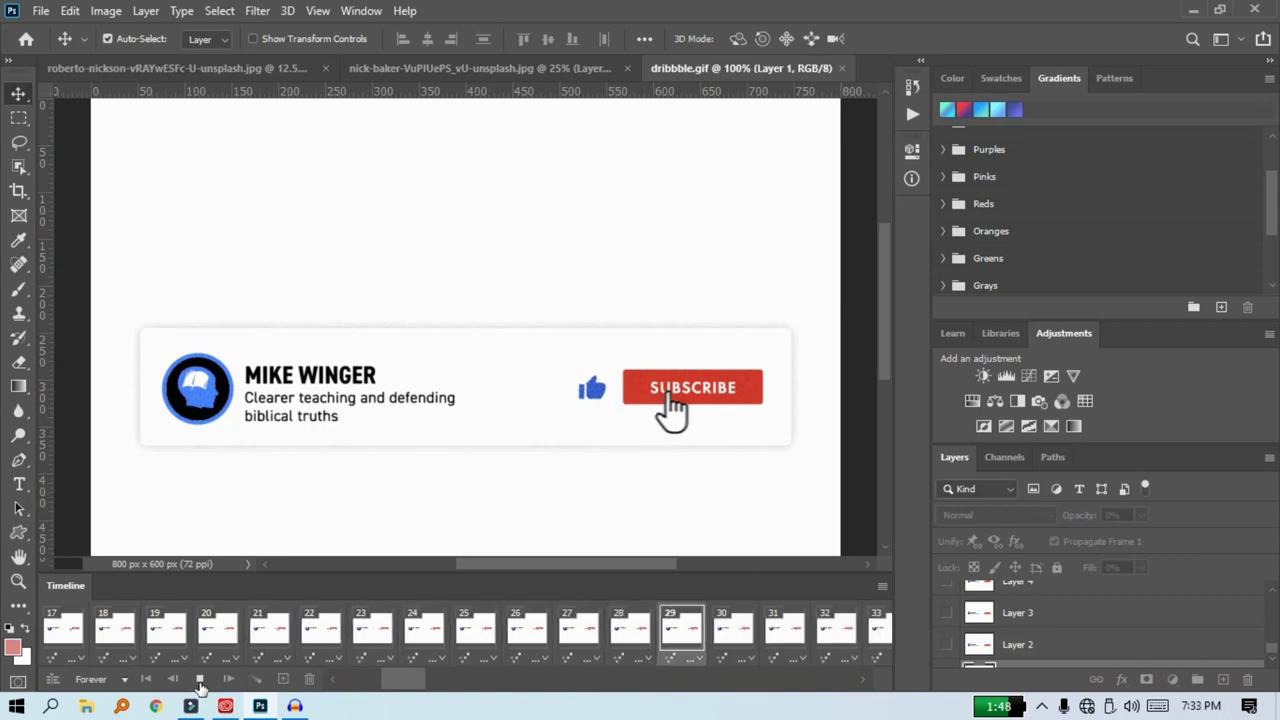
Step: Stop playback, select frames 36–37, and delete two Subscribe-button frames, confirming each prompt
click(199, 680)
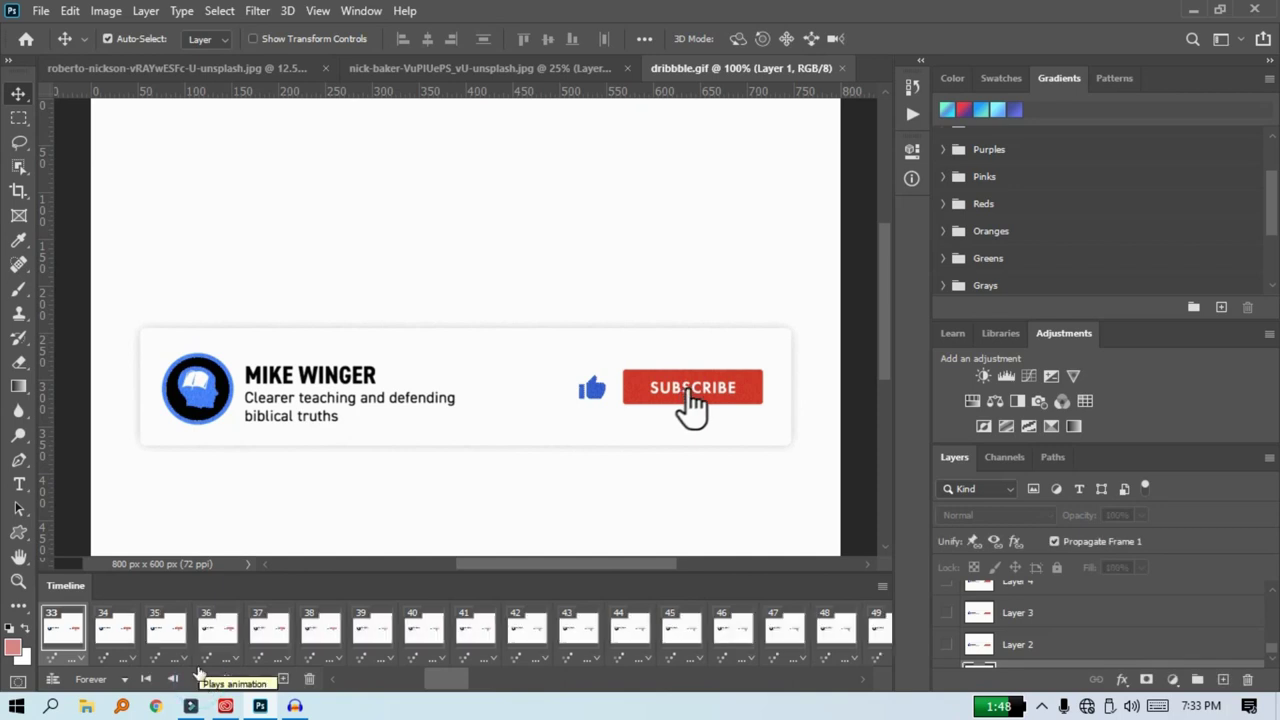
click(236, 626)
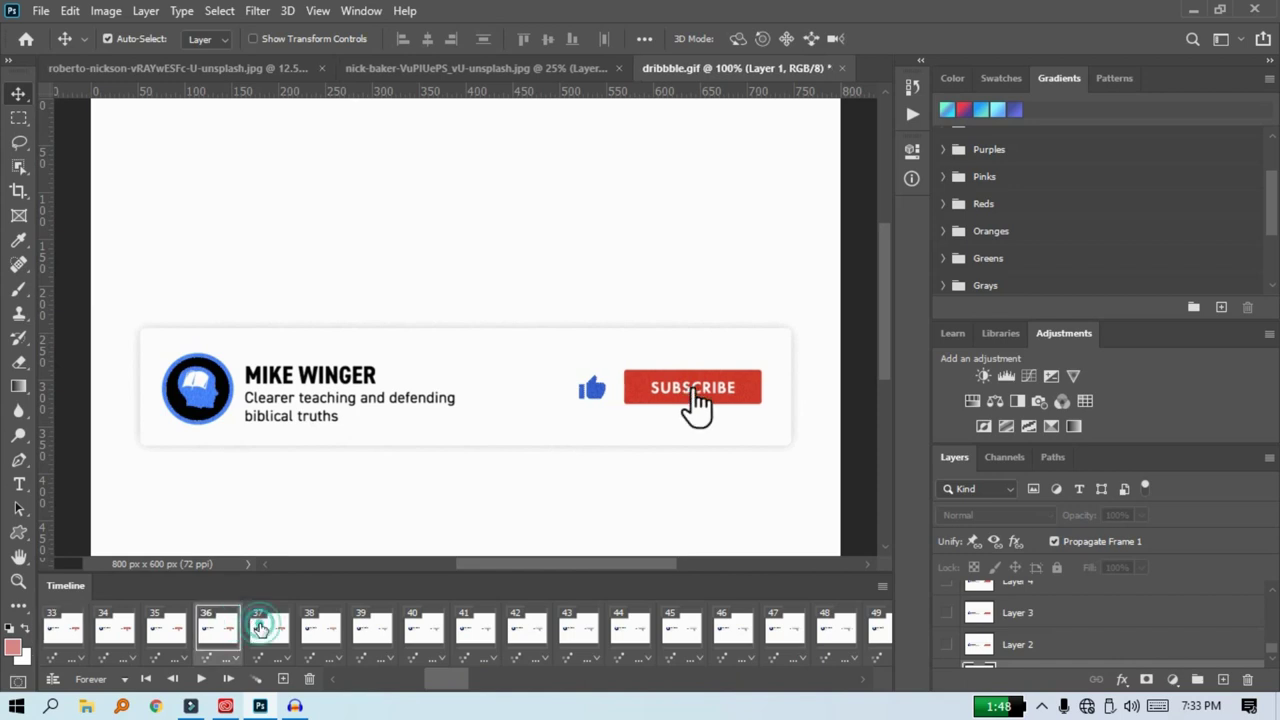
click(259, 626)
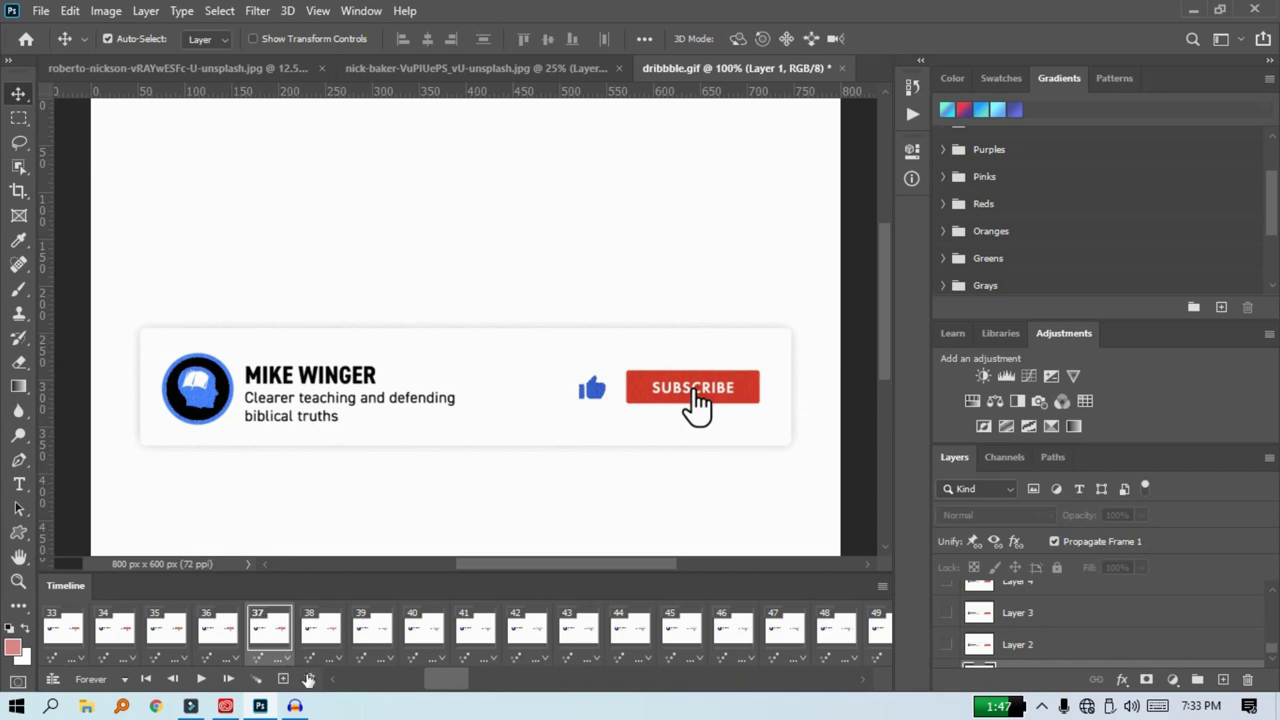
click(309, 679)
key(Return)
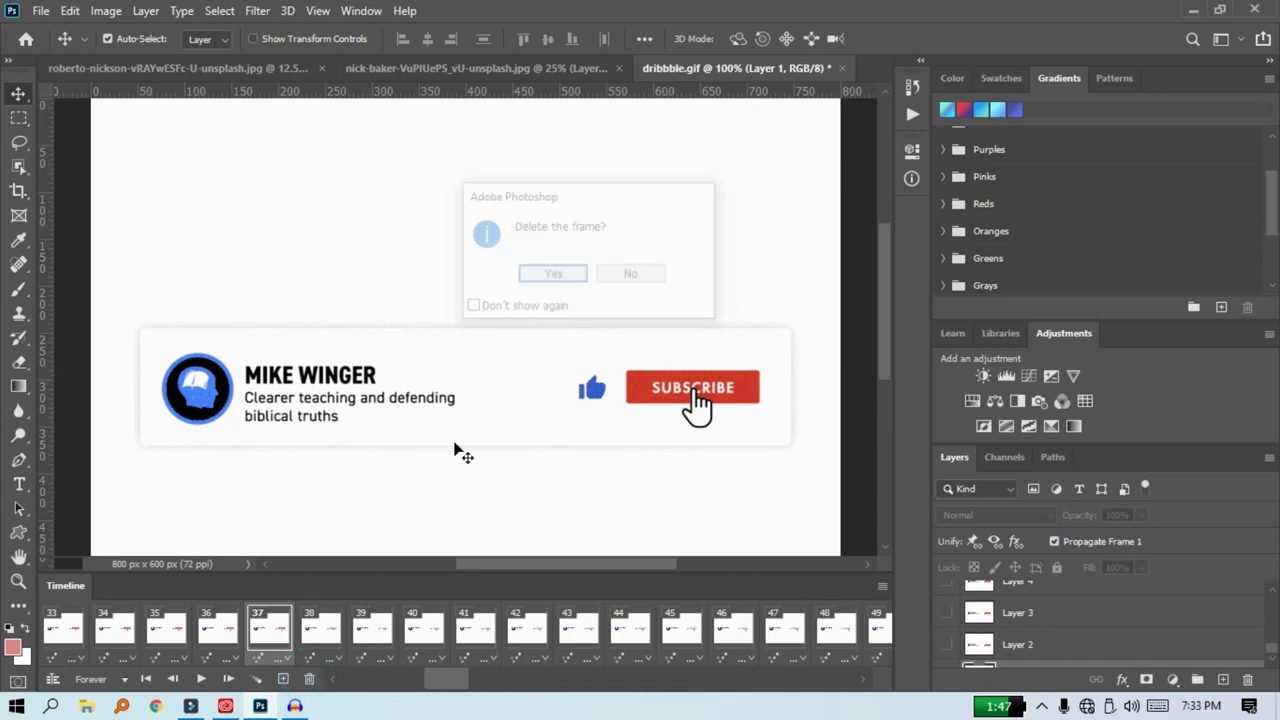
click(309, 679)
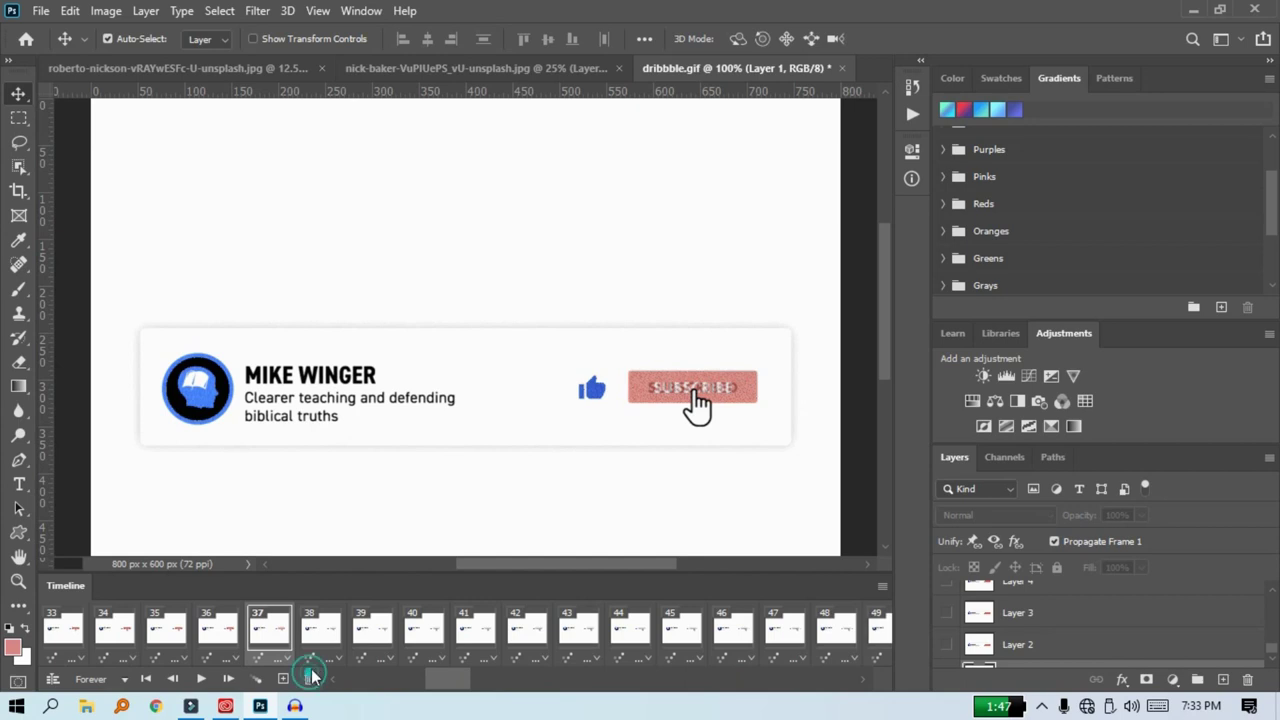
key(Return)
Step: Delete frame 38 with the grey SUBSCRIBED button and the next frame, confirming each
click(322, 635)
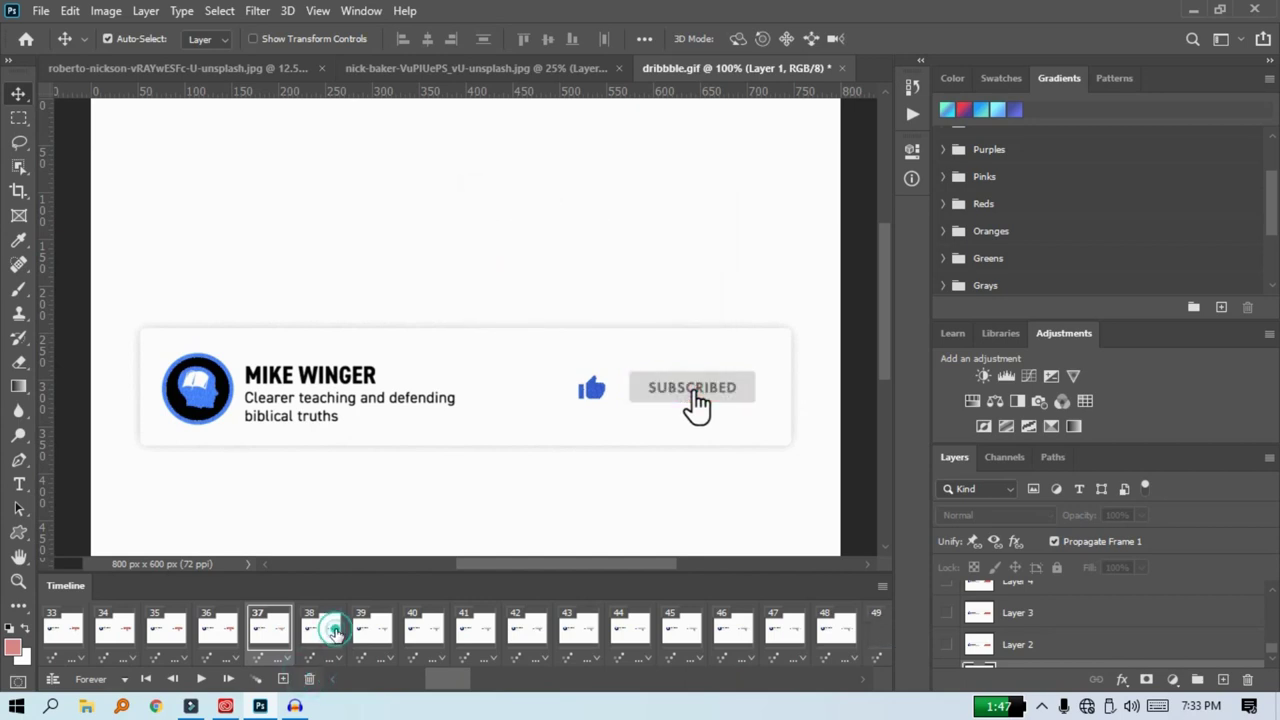
click(309, 679)
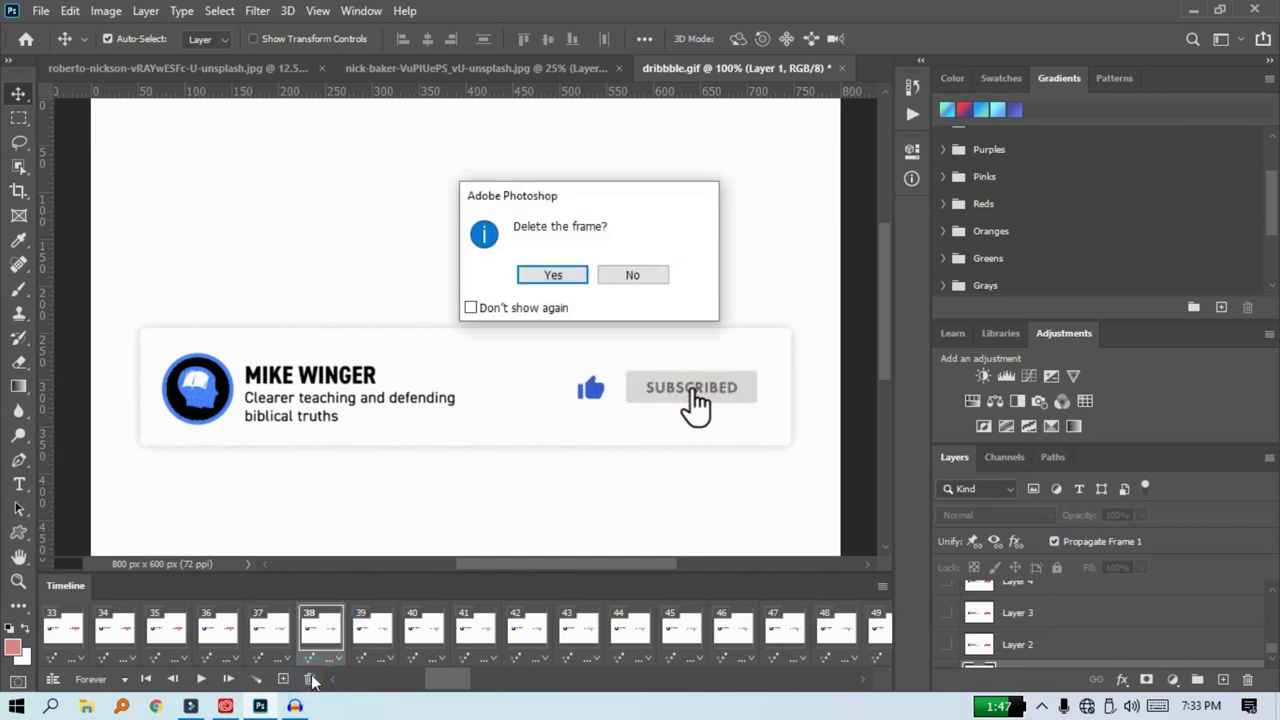
key(Return)
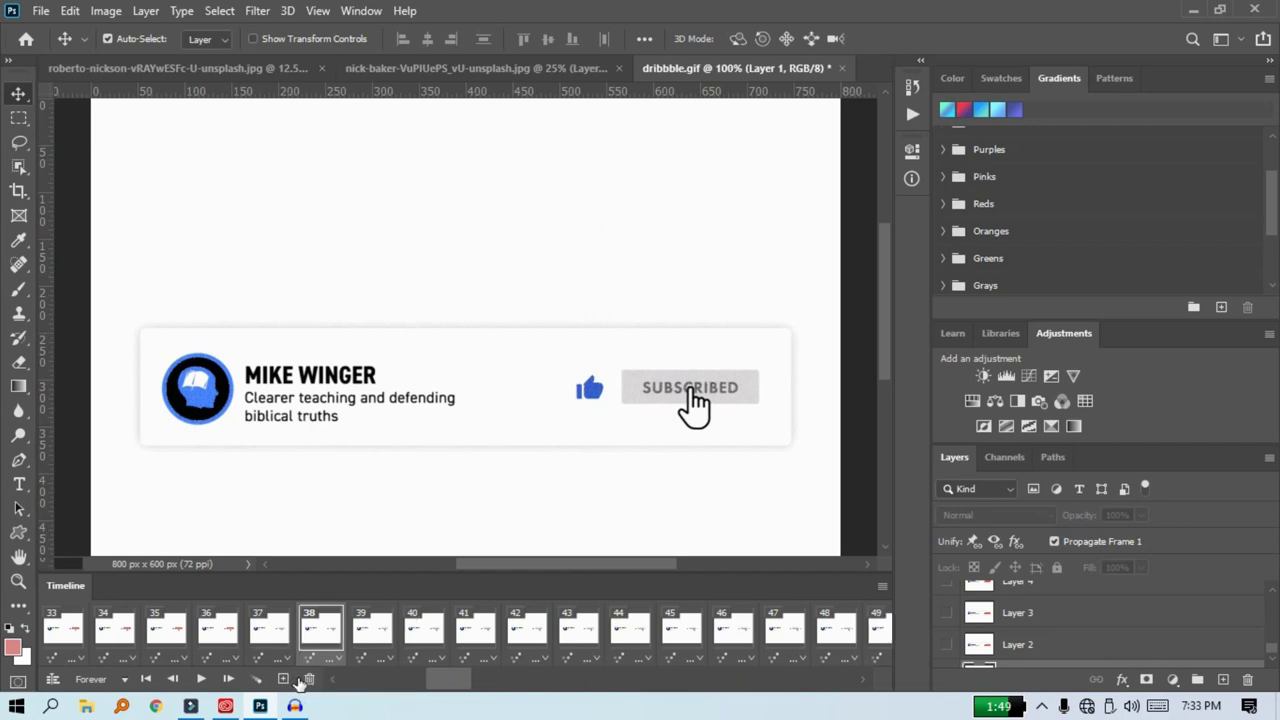
click(307, 678)
key(Return)
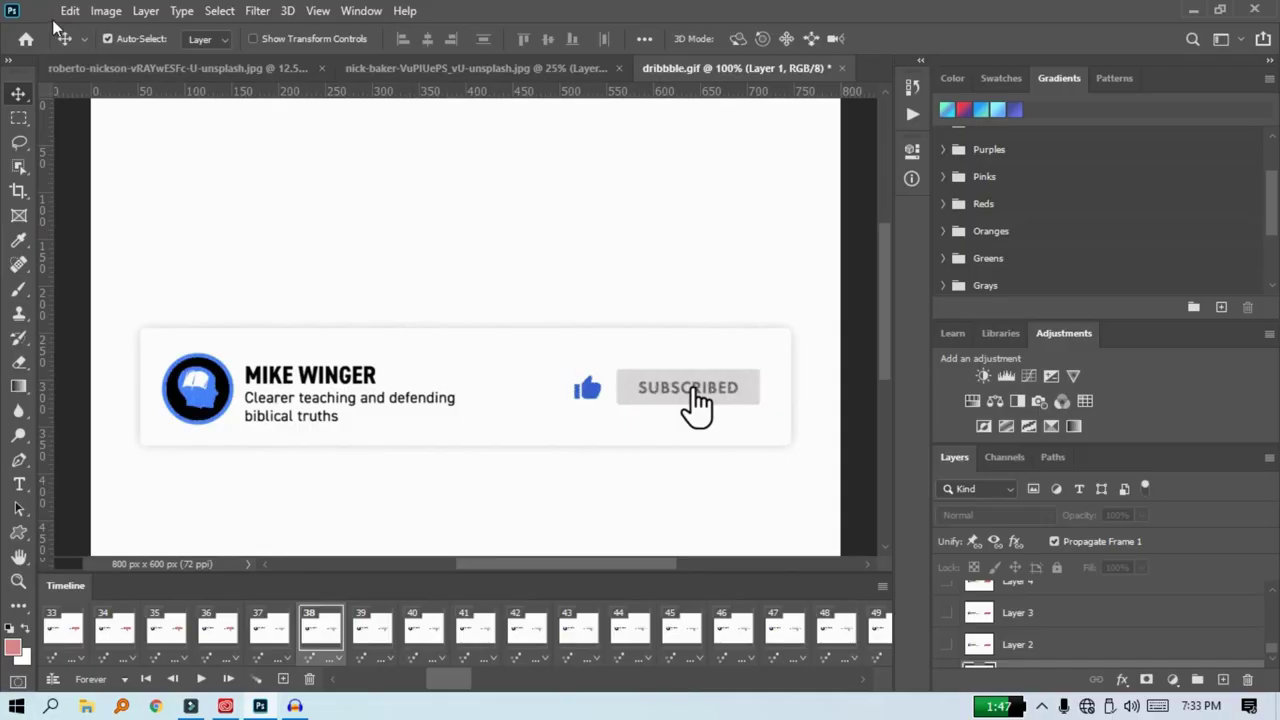
Step: Save the animation to the computer as dribbble.gif with file type GIF (*.GIF)
click(40, 10)
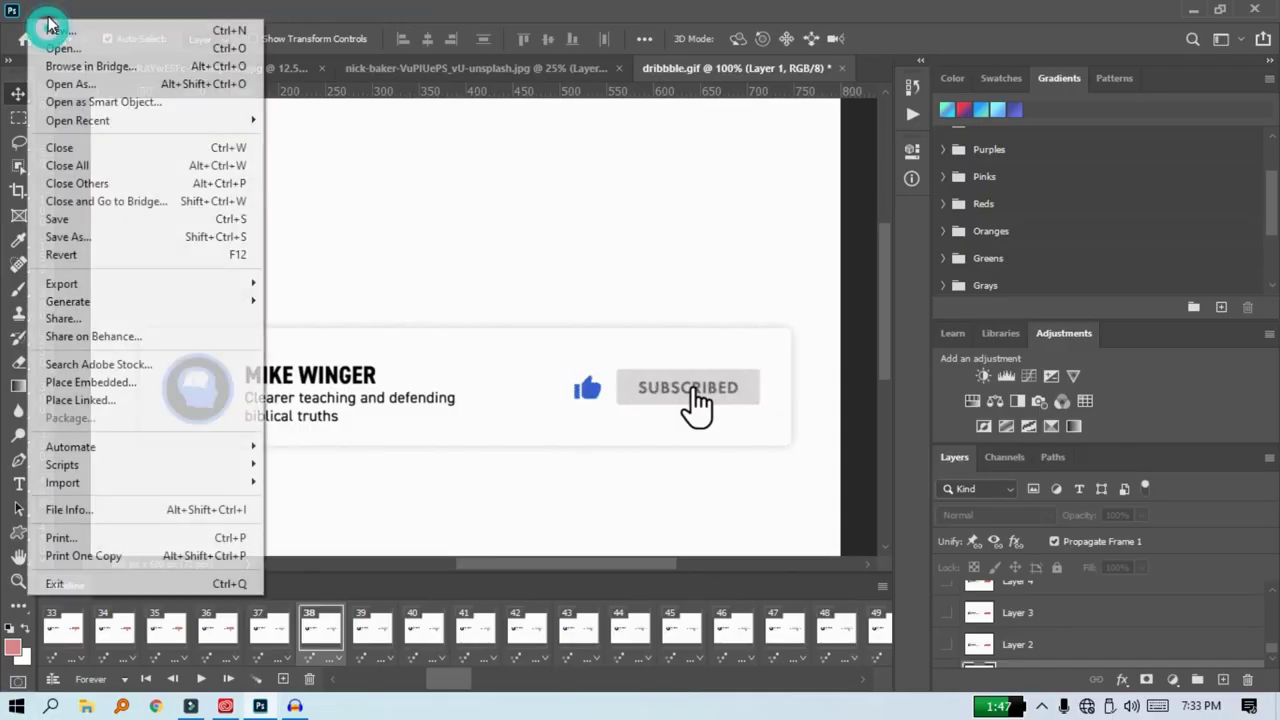
click(80, 237)
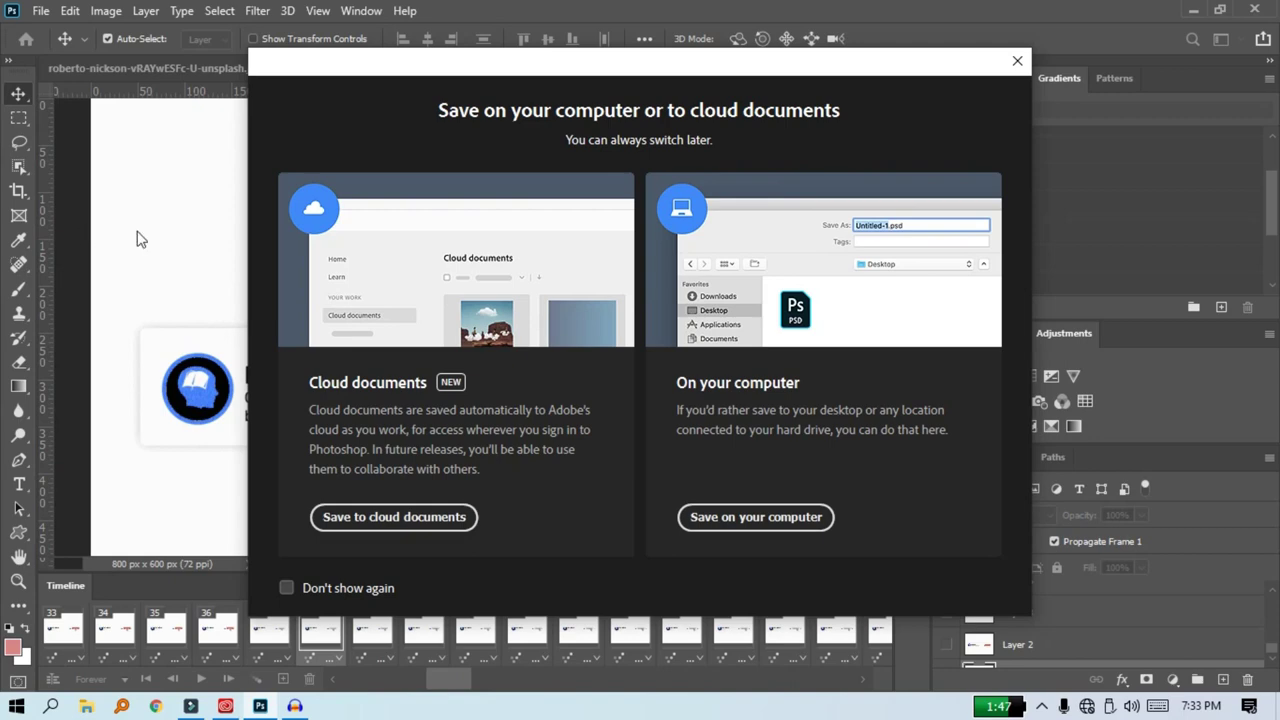
click(744, 514)
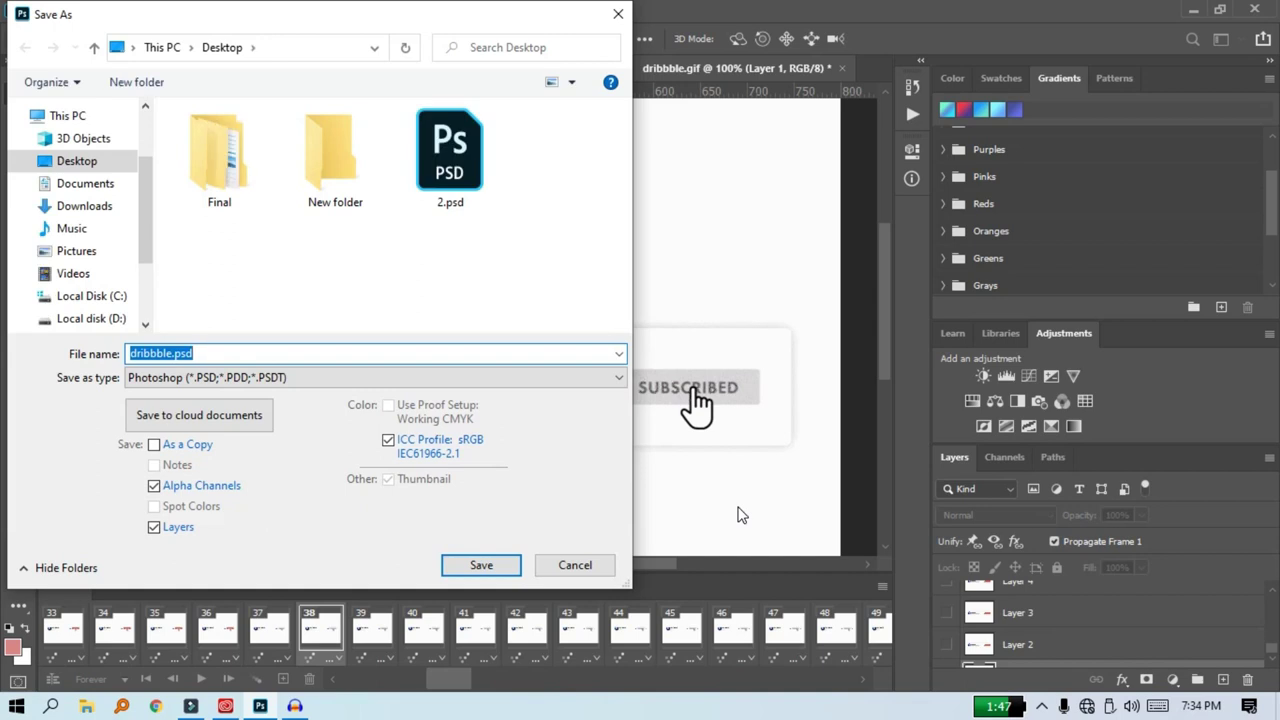
click(368, 380)
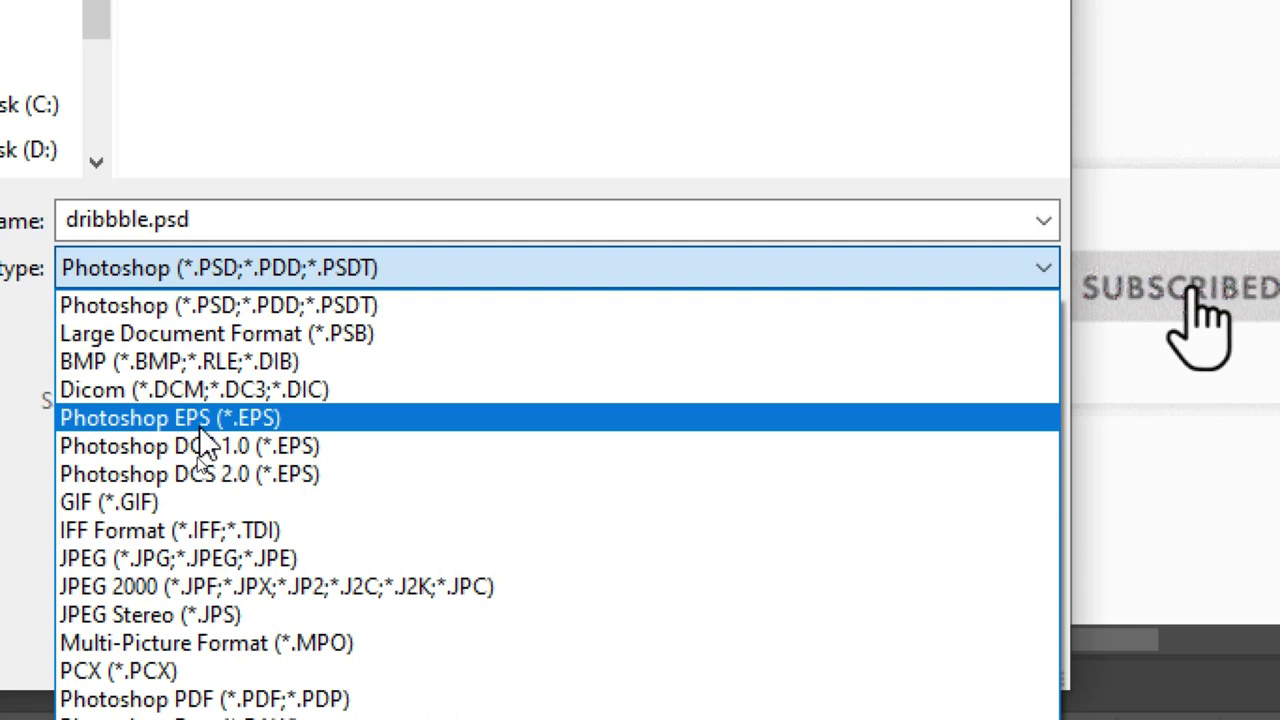
click(222, 503)
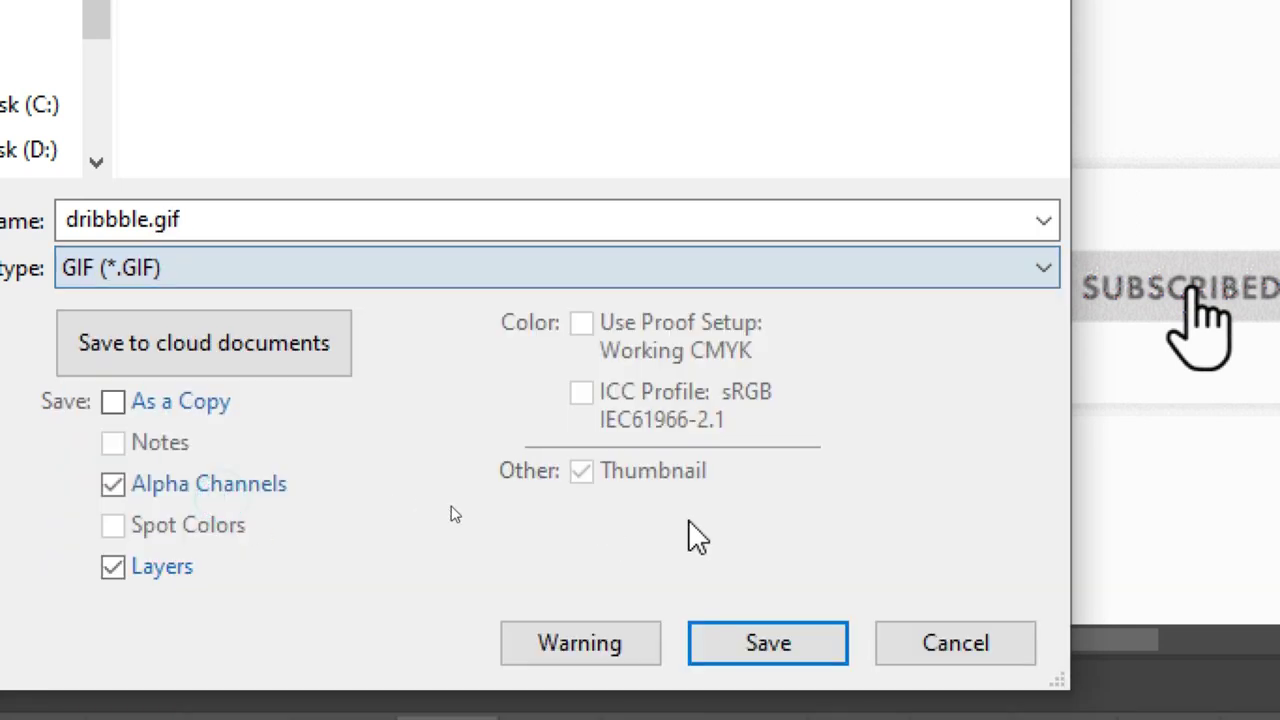
click(808, 630)
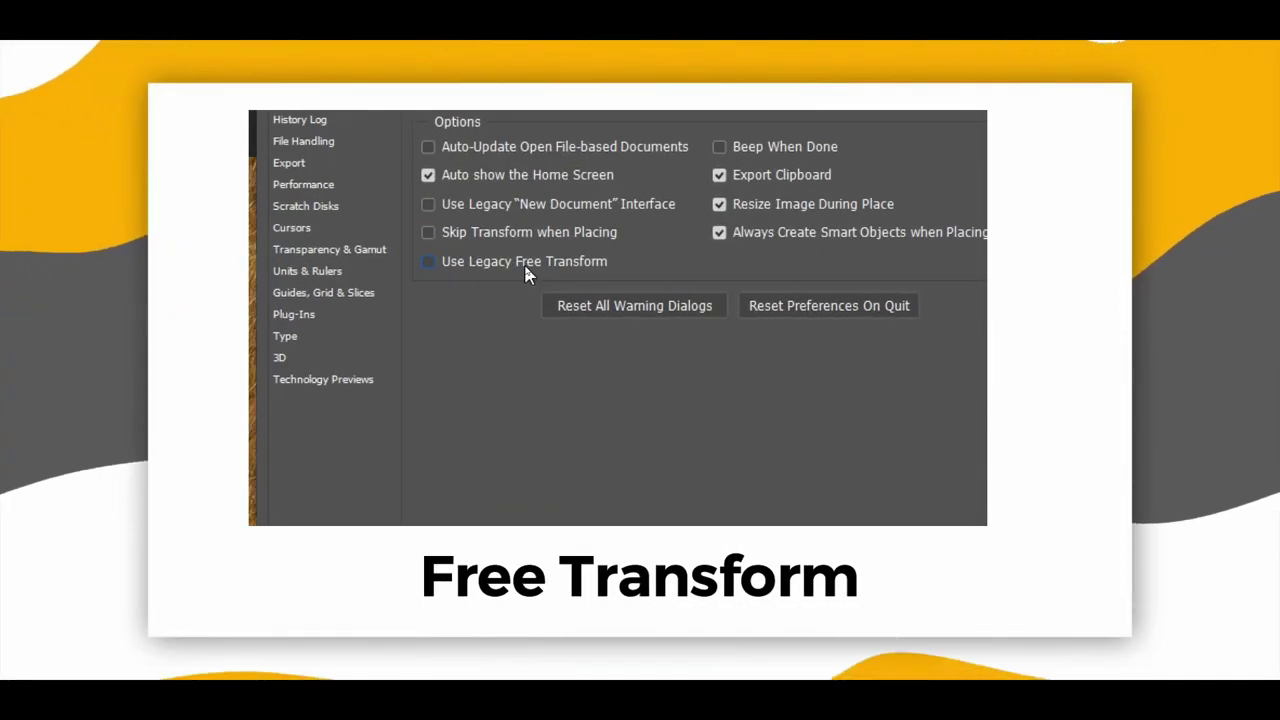
Step: Toggle Use Legacy Free Transform on and off in General preferences, leaving it off
click(526, 266)
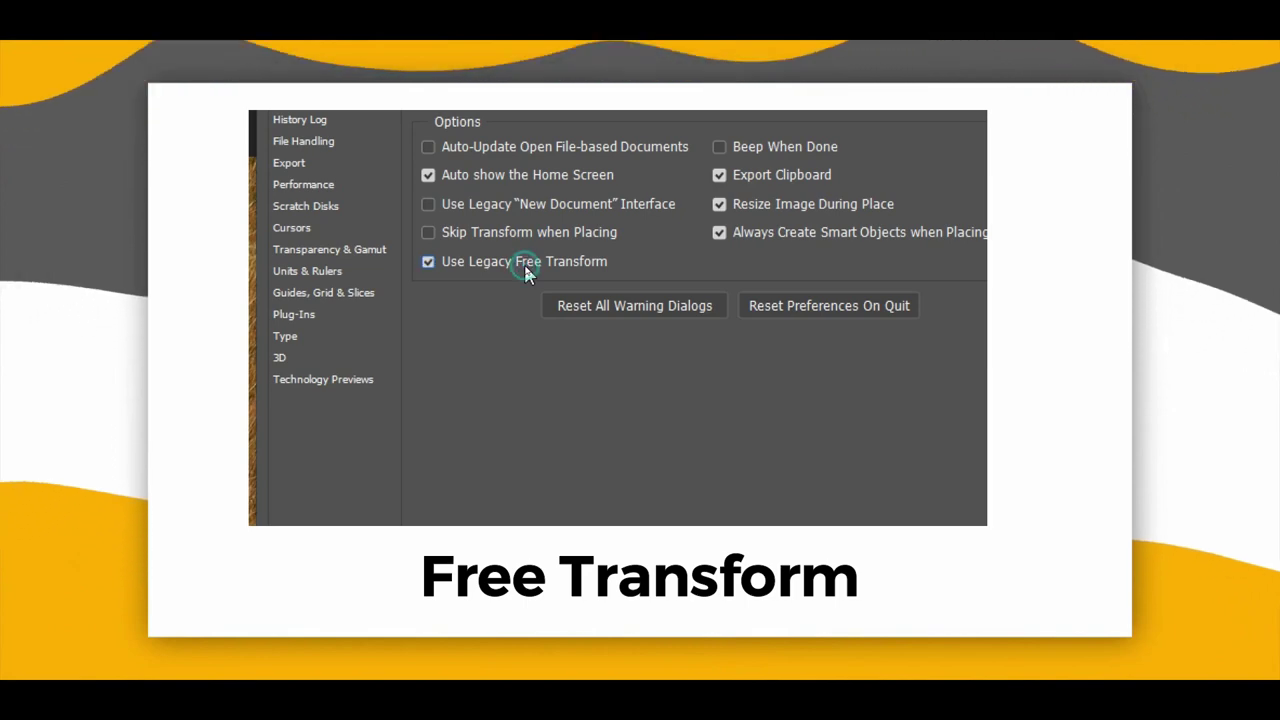
click(526, 266)
click(526, 266)
click(526, 266)
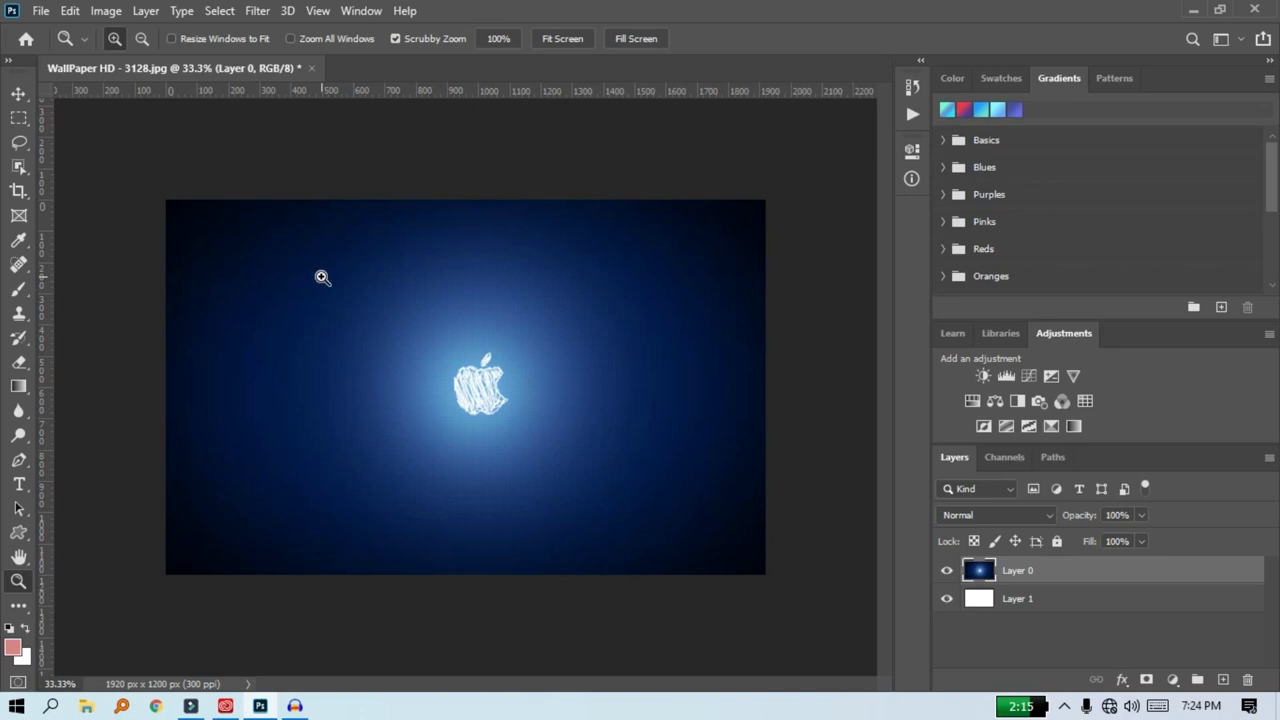
Step: Scale Layer 0's wallpaper down to about 80% toward its bottom-left corner
key(ctrl+t)
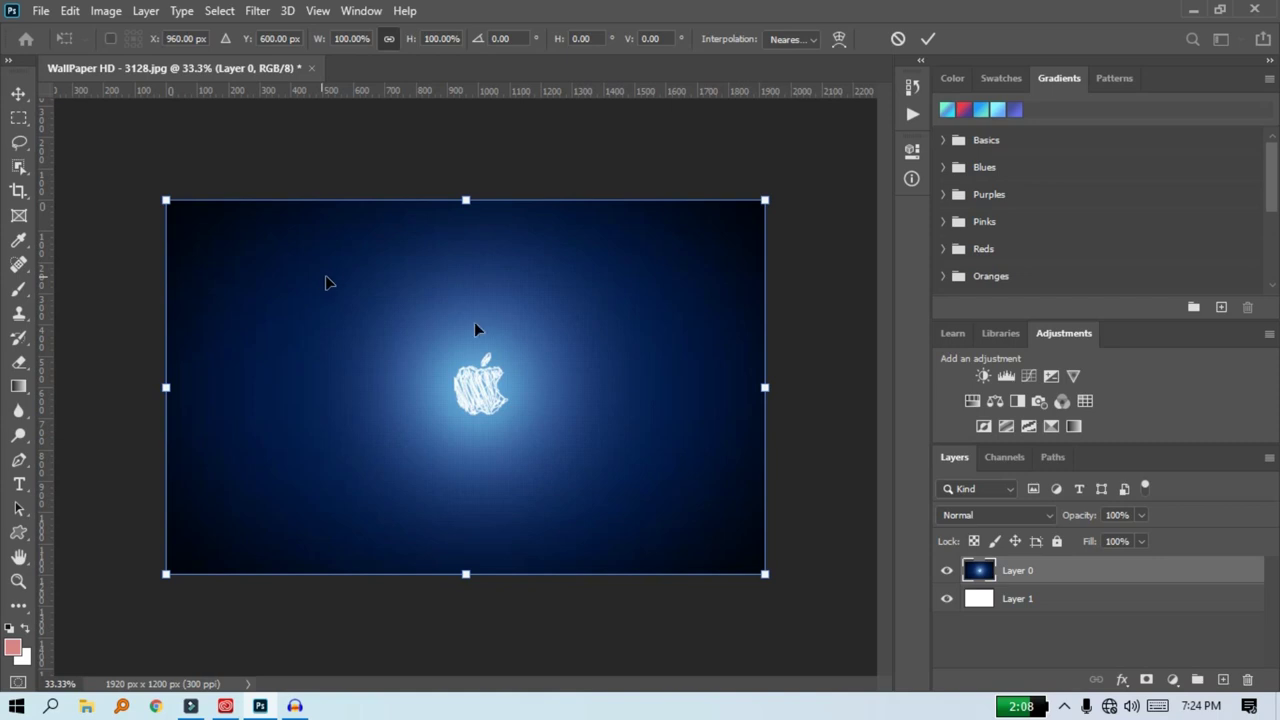
drag(765, 200, 669, 291)
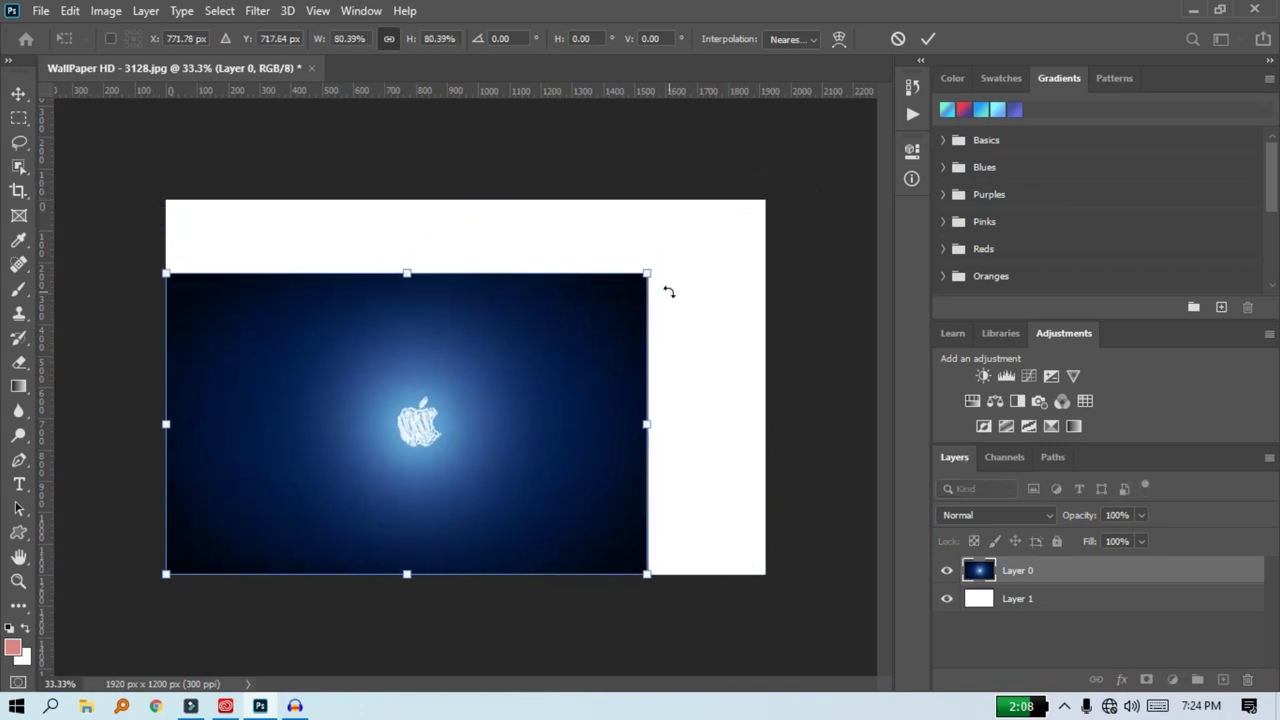
key(Return)
key(z)
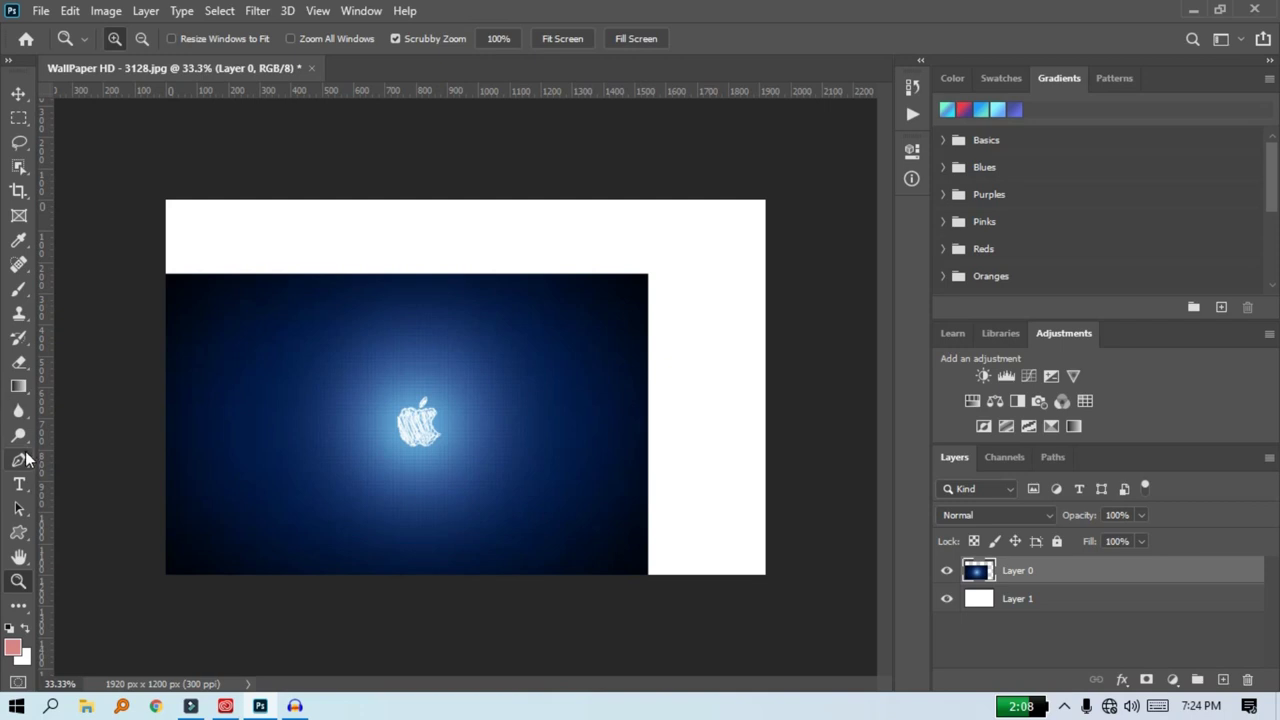
Step: Draw a pink rectangle over the top of the wallpaper
click(18, 386)
click(18, 533)
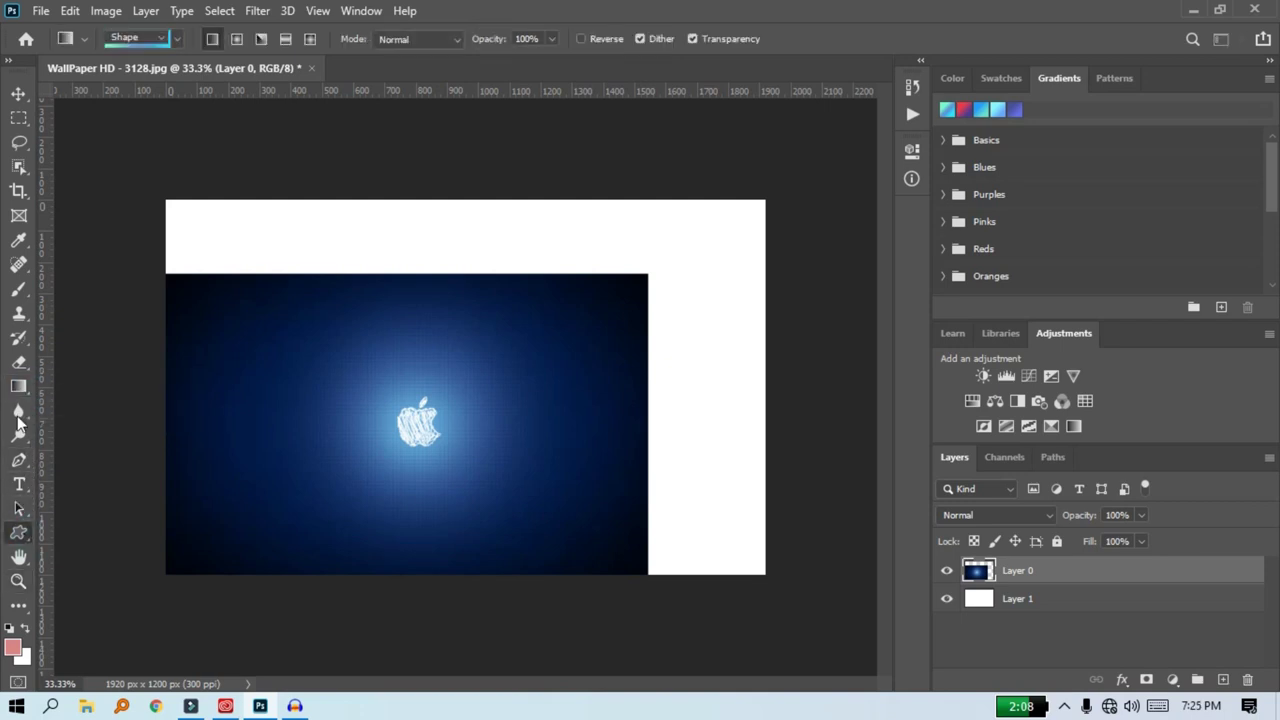
drag(357, 240, 543, 422)
click(859, 147)
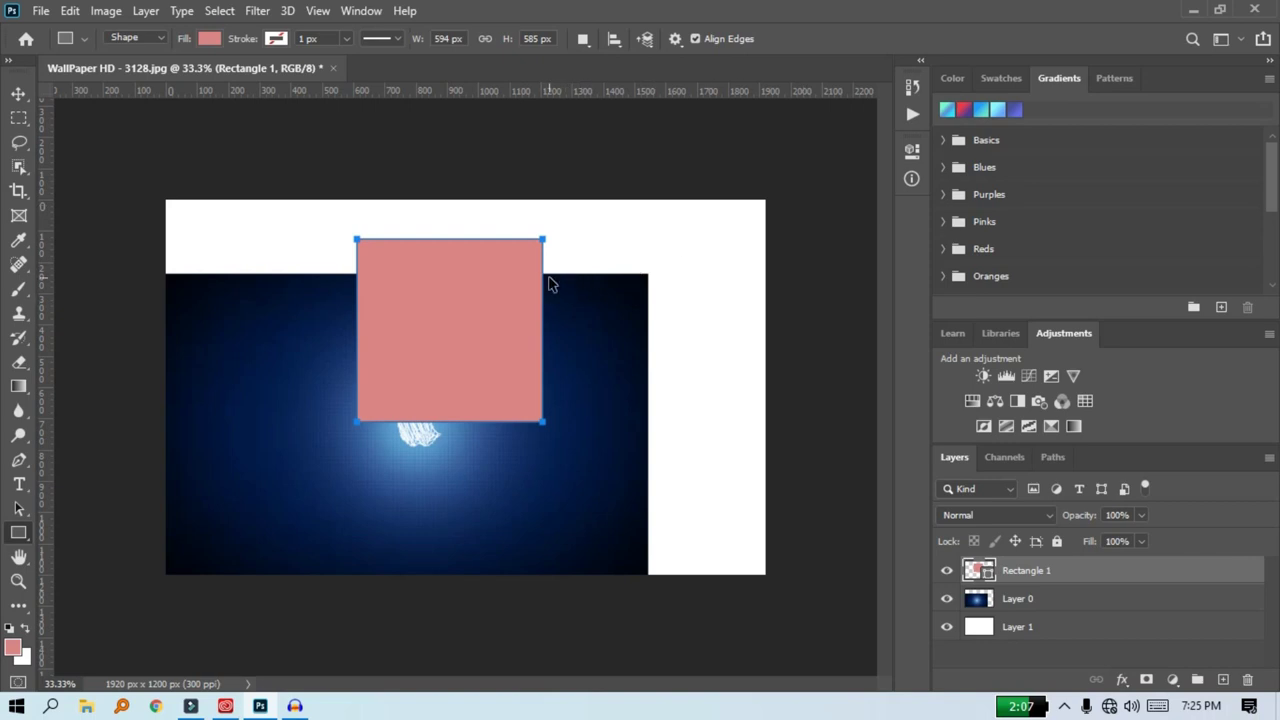
Step: Shrink the pink rectangle to about 67% and move it to the wallpaper's upper right
key(ctrl+t)
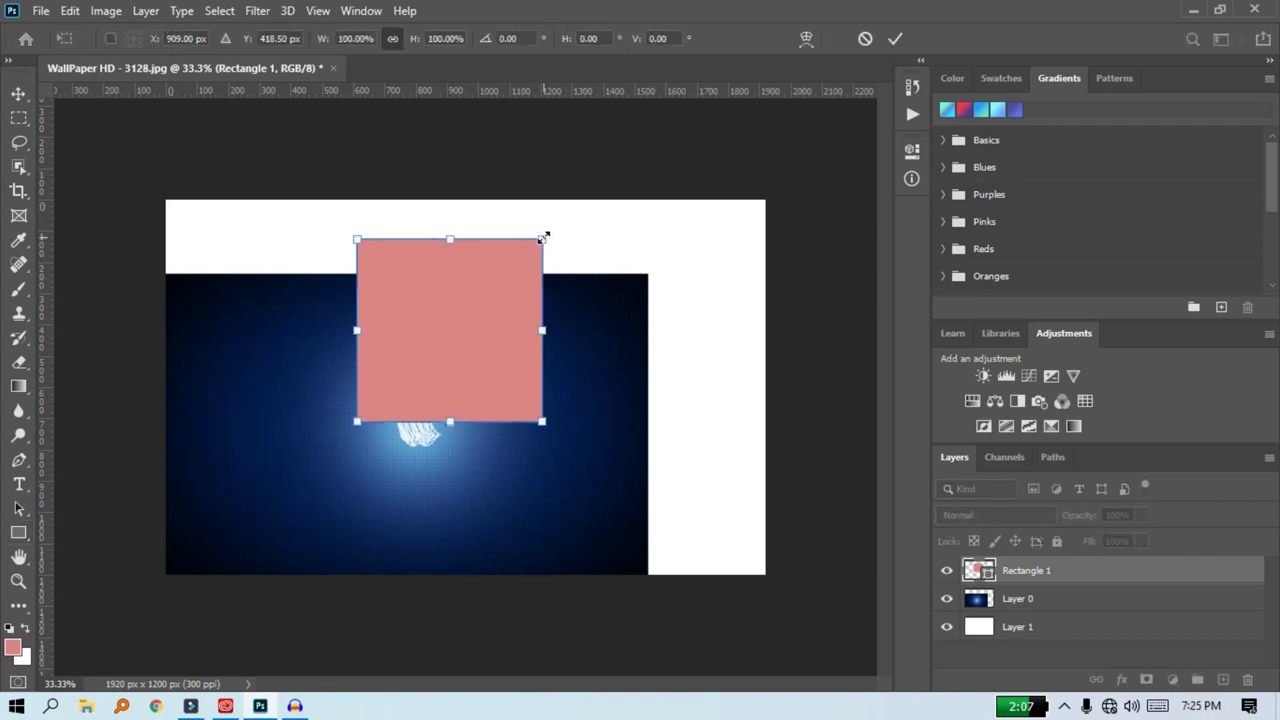
click(542, 240)
drag(542, 240, 488, 299)
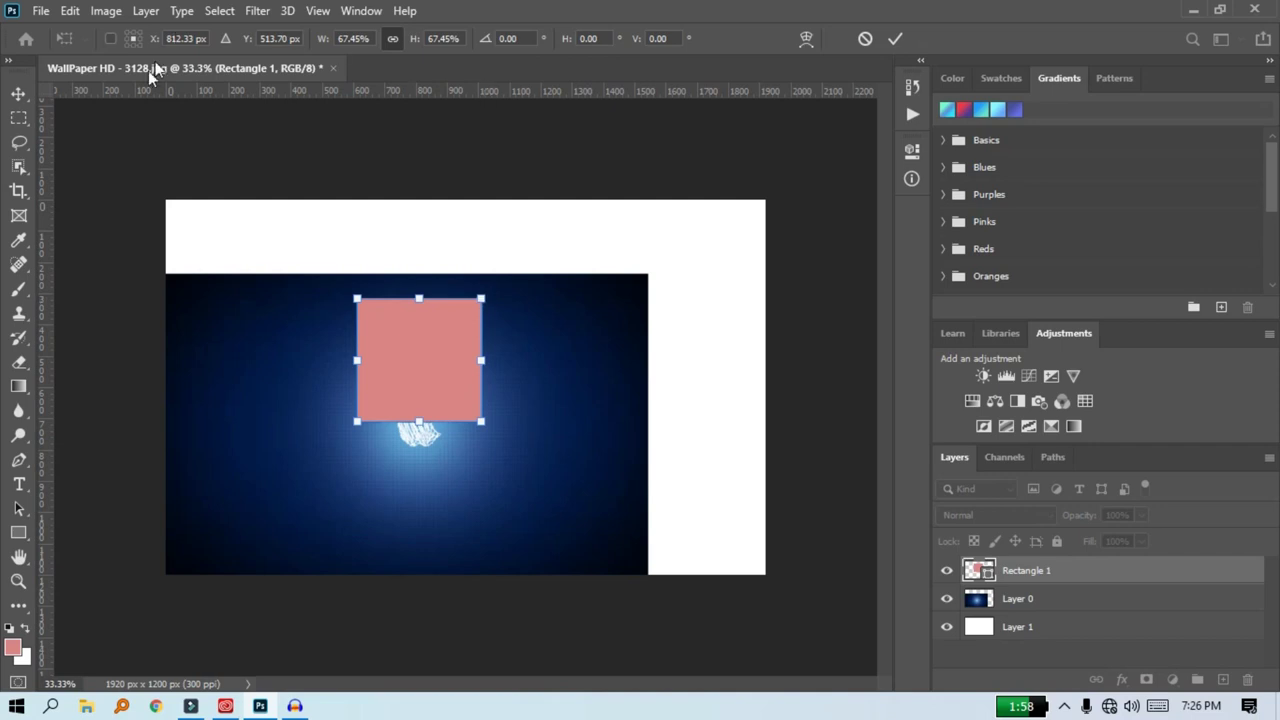
click(20, 94)
drag(408, 360, 534, 345)
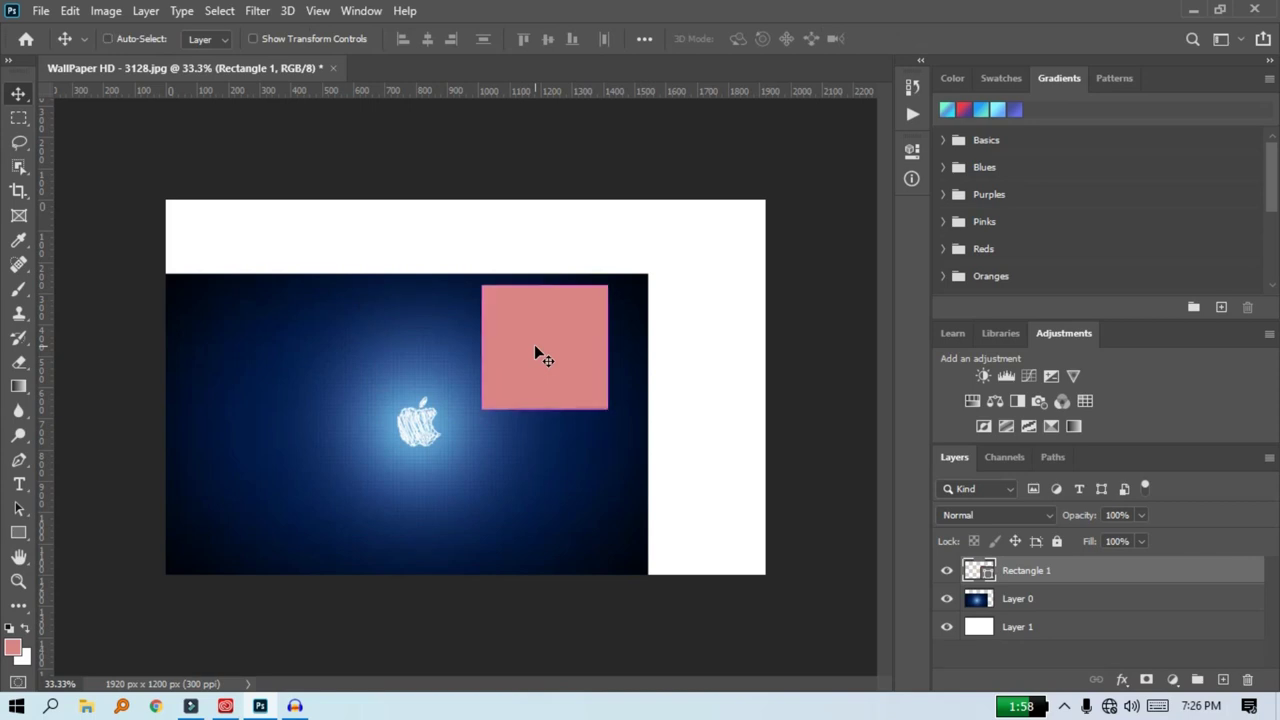
Step: Stretch the pink square into a wide flat bar straddling the wallpaper's top-right edge
key(ctrl+t)
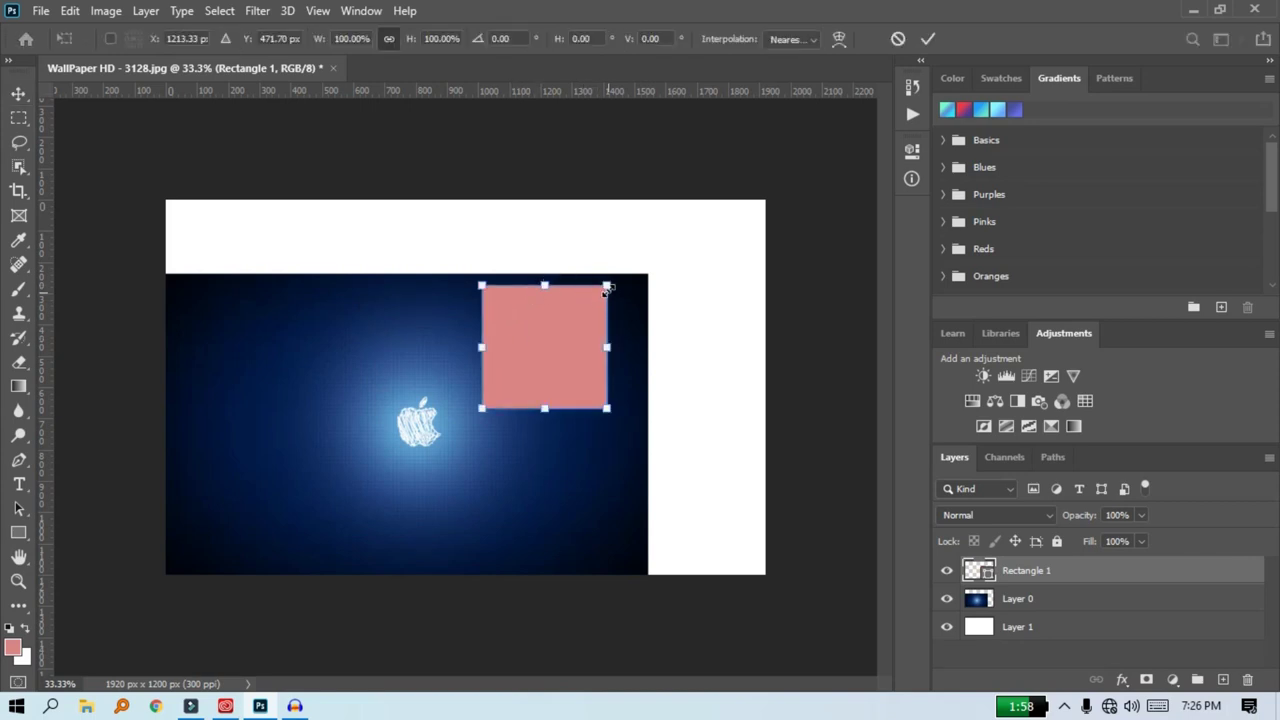
drag(607, 285, 566, 341)
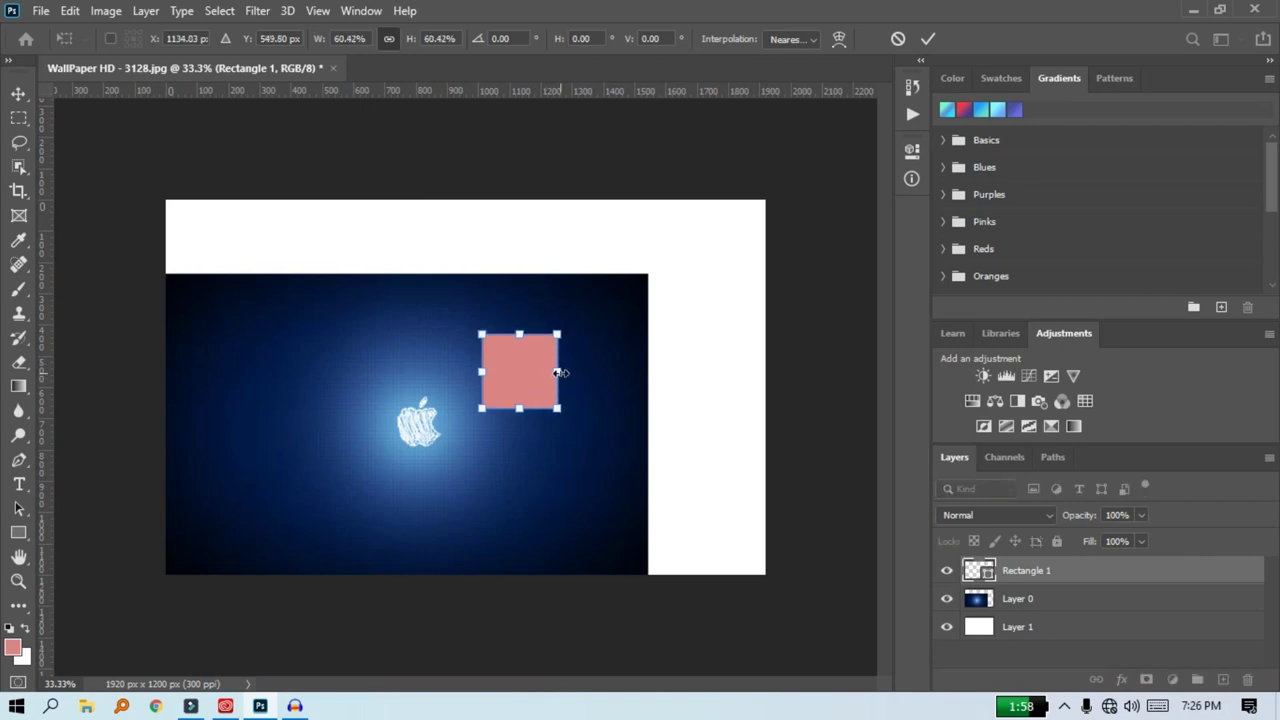
drag(562, 372, 727, 372)
click(612, 444)
drag(615, 476, 567, 357)
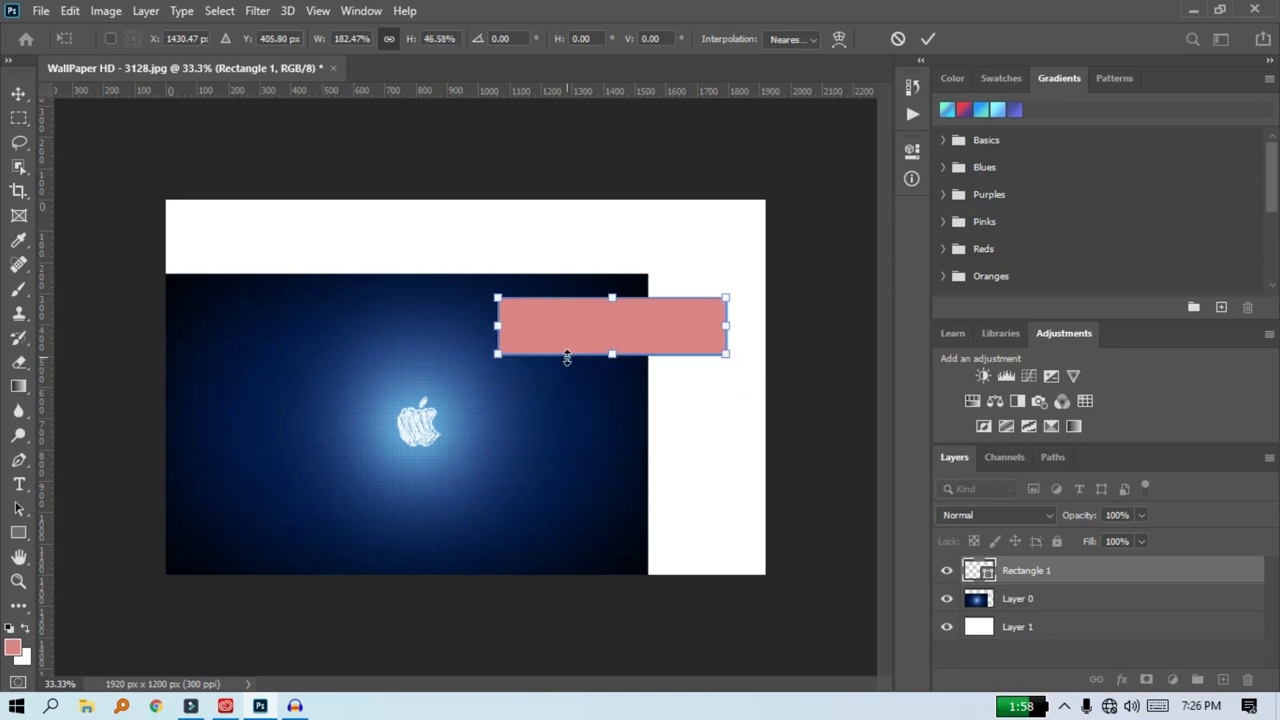